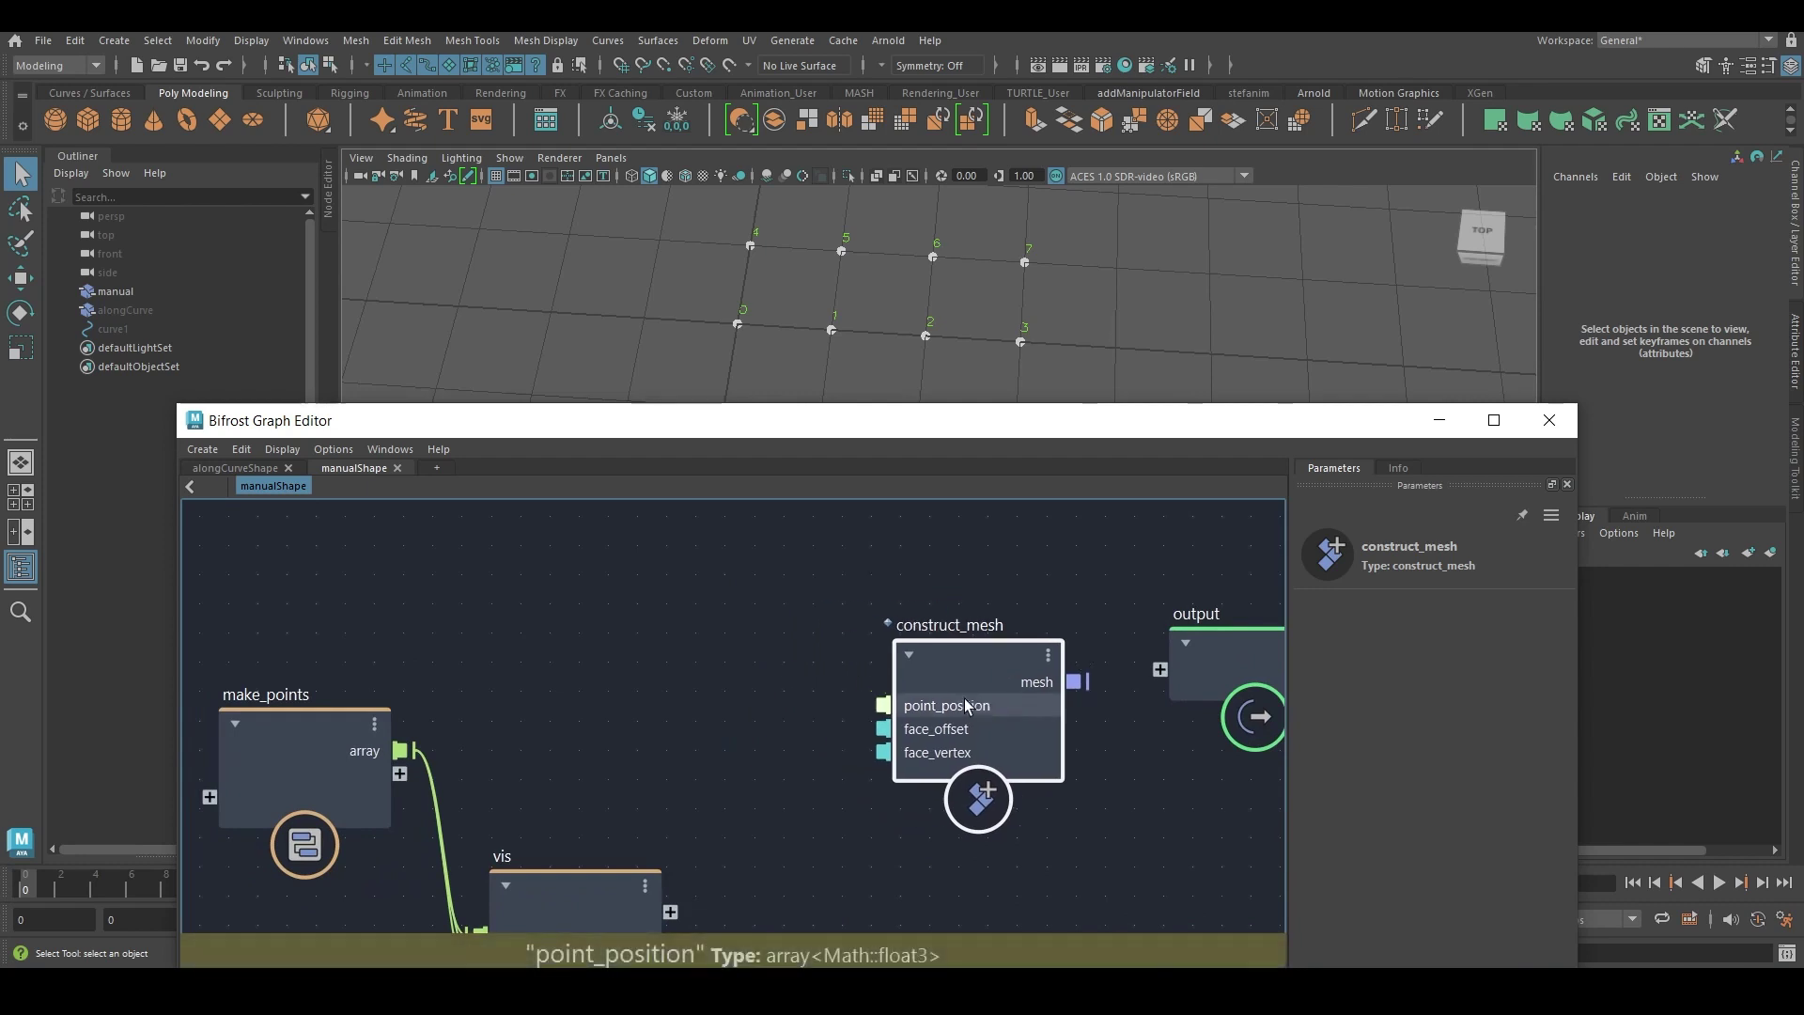
Examine the construct_mesh node and its point_position, face_offset and face_vertex inputs alongside the make_points and vis nodes.
{"action": "middle_click_drag", "start_coordinate": [1005, 680], "coordinate": [1057, 650], "text": "alt"}
{"action": "right_click_drag", "start_coordinate": [980, 626], "coordinate": [954, 624], "text": "alt"}
{"action": "mouse_move", "coordinate": [1017, 577]}
{"action": "middle_mouse_down", "text": "alt"}
{"action": "mouse_move", "coordinate": [918, 580]}
{"action": "mouse_move", "coordinate": [985, 576]}
{"action": "middle_mouse_up", "text": "alt"}
{"action": "scroll", "coordinate": [987, 577], "scroll_direction": "up", "scroll_amount": 3}
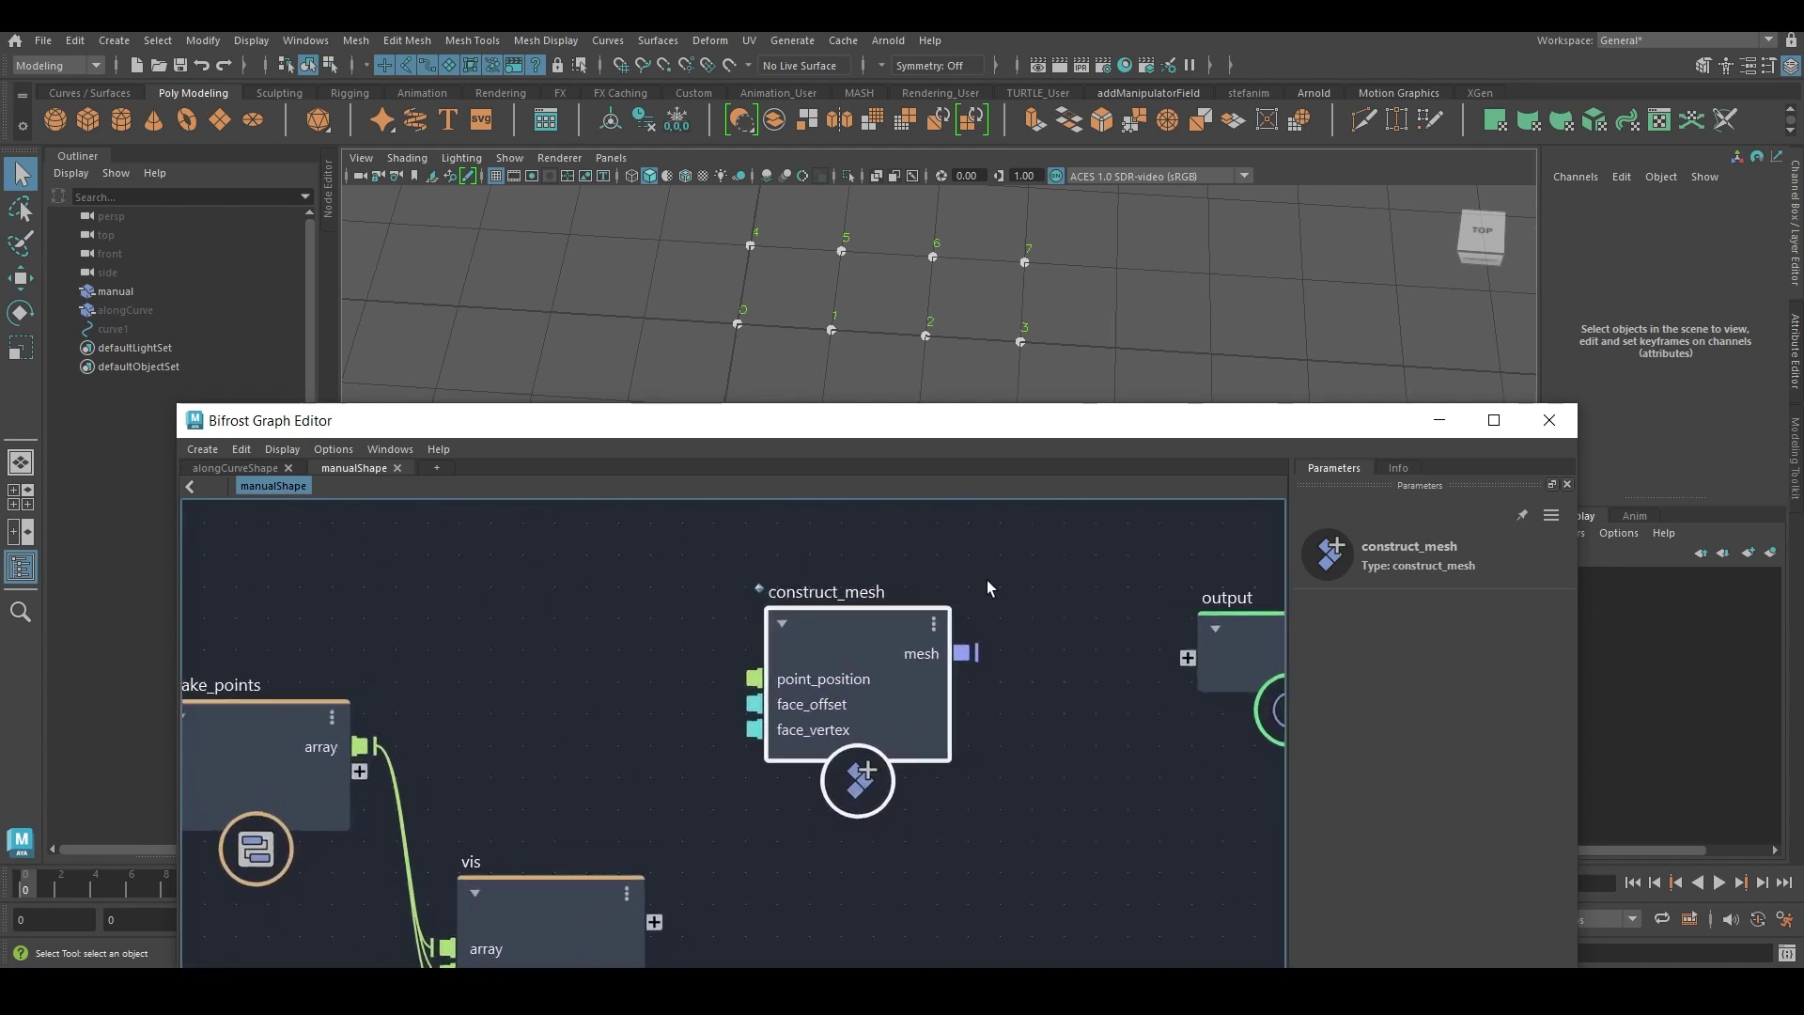
{"action": "left_click_drag", "start_coordinate": [861, 635], "coordinate": [912, 655]}
{"action": "middle_click_drag", "start_coordinate": [1109, 778], "coordinate": [1064, 749]}
{"action": "right_click_drag", "start_coordinate": [1064, 750], "coordinate": [1040, 717], "text": "alt"}
{"action": "mouse_move", "coordinate": [1039, 717]}
{"action": "middle_mouse_down", "text": "alt"}
{"action": "mouse_move", "coordinate": [1080, 721]}
{"action": "mouse_move", "coordinate": [1062, 719]}
{"action": "middle_mouse_up", "text": "alt"}
{"action": "scroll", "coordinate": [1062, 719], "scroll_direction": "down", "scroll_amount": 2}
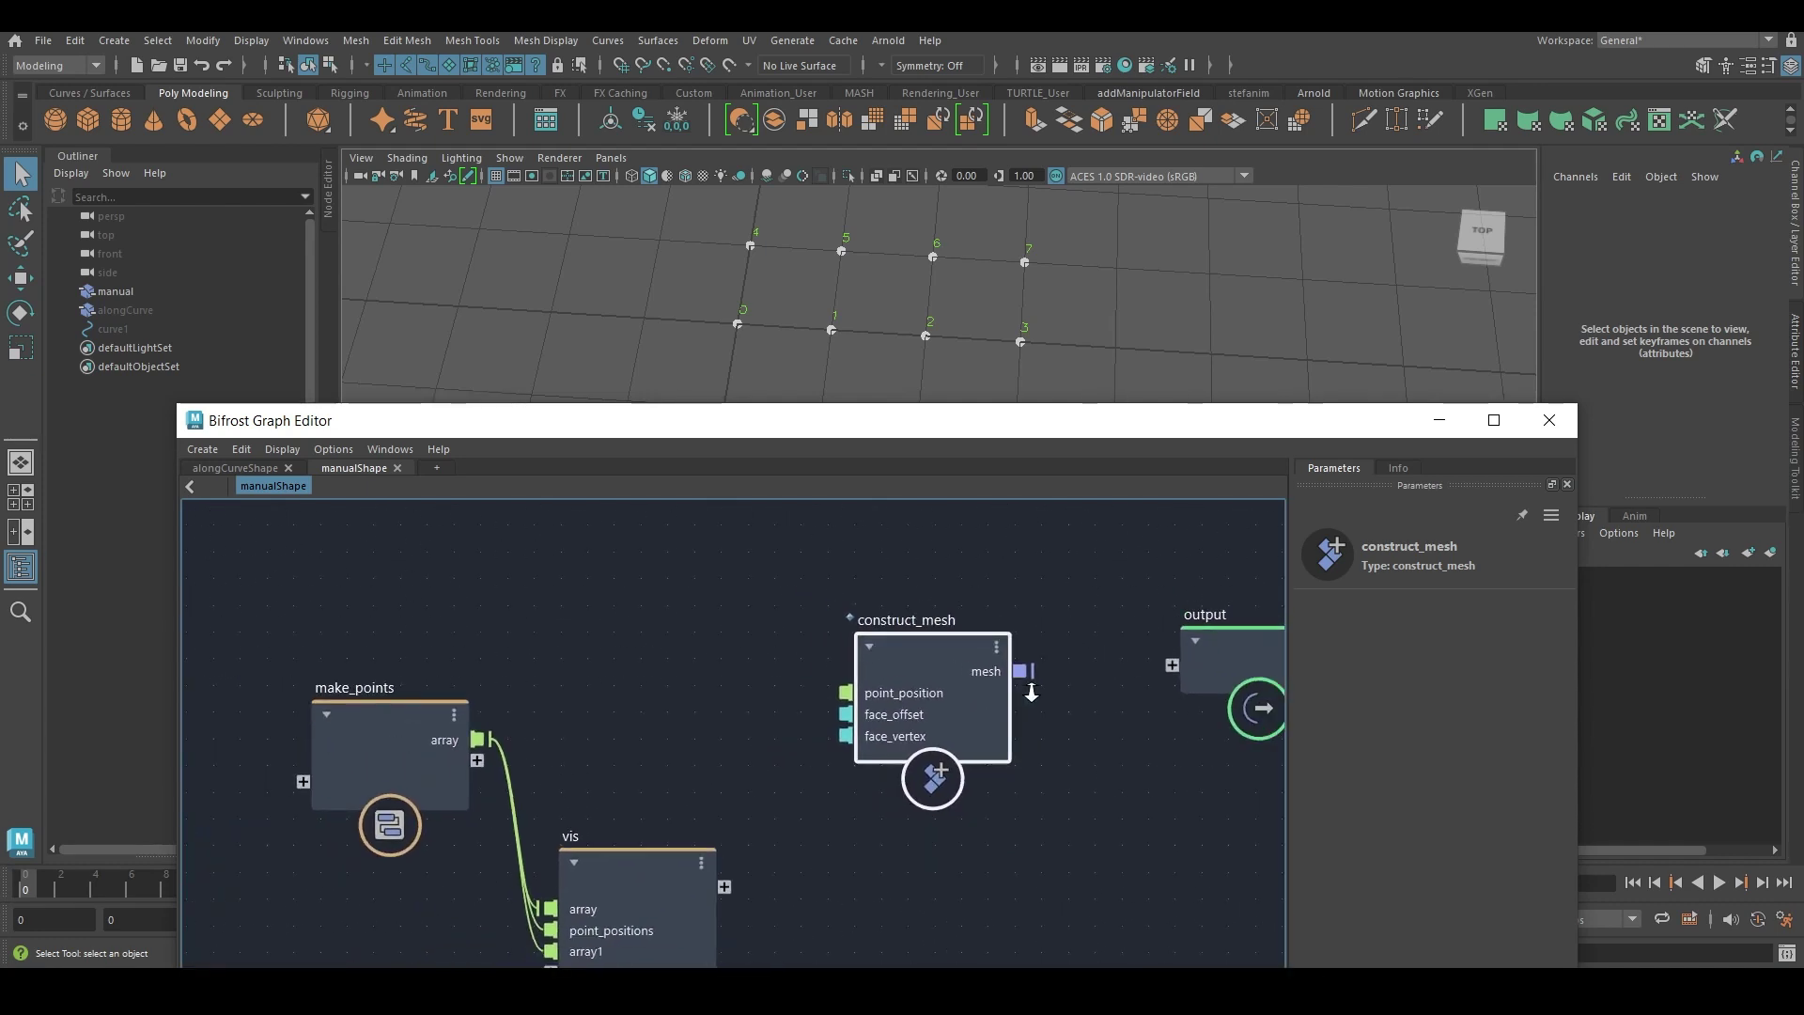
{"action": "scroll", "coordinate": [1027, 692], "scroll_direction": "up", "scroll_amount": 3}
{"action": "middle_click_drag", "start_coordinate": [1018, 688], "coordinate": [974, 652], "text": "alt"}
{"action": "middle_click_drag", "start_coordinate": [1097, 728], "coordinate": [1108, 733], "text": "alt"}
{"action": "right_click_drag", "start_coordinate": [1108, 733], "coordinate": [1083, 733], "text": "alt"}
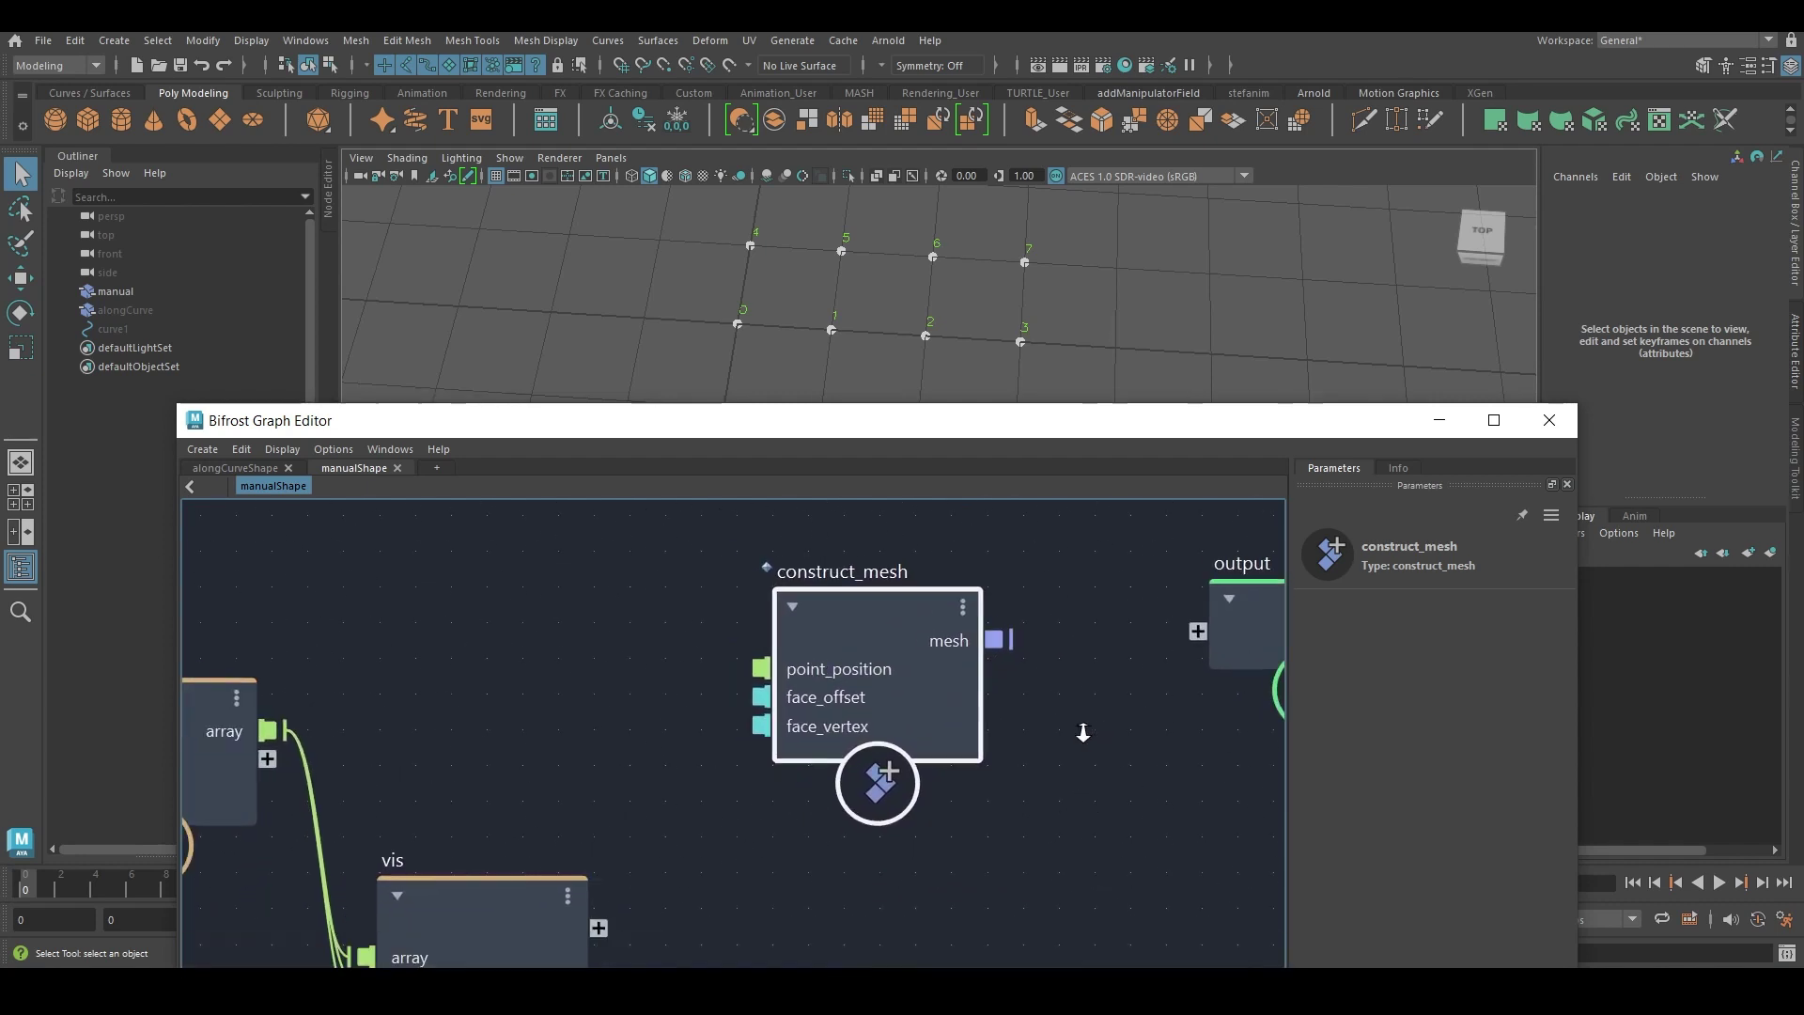
{"action": "left_click", "coordinate": [640, 623]}
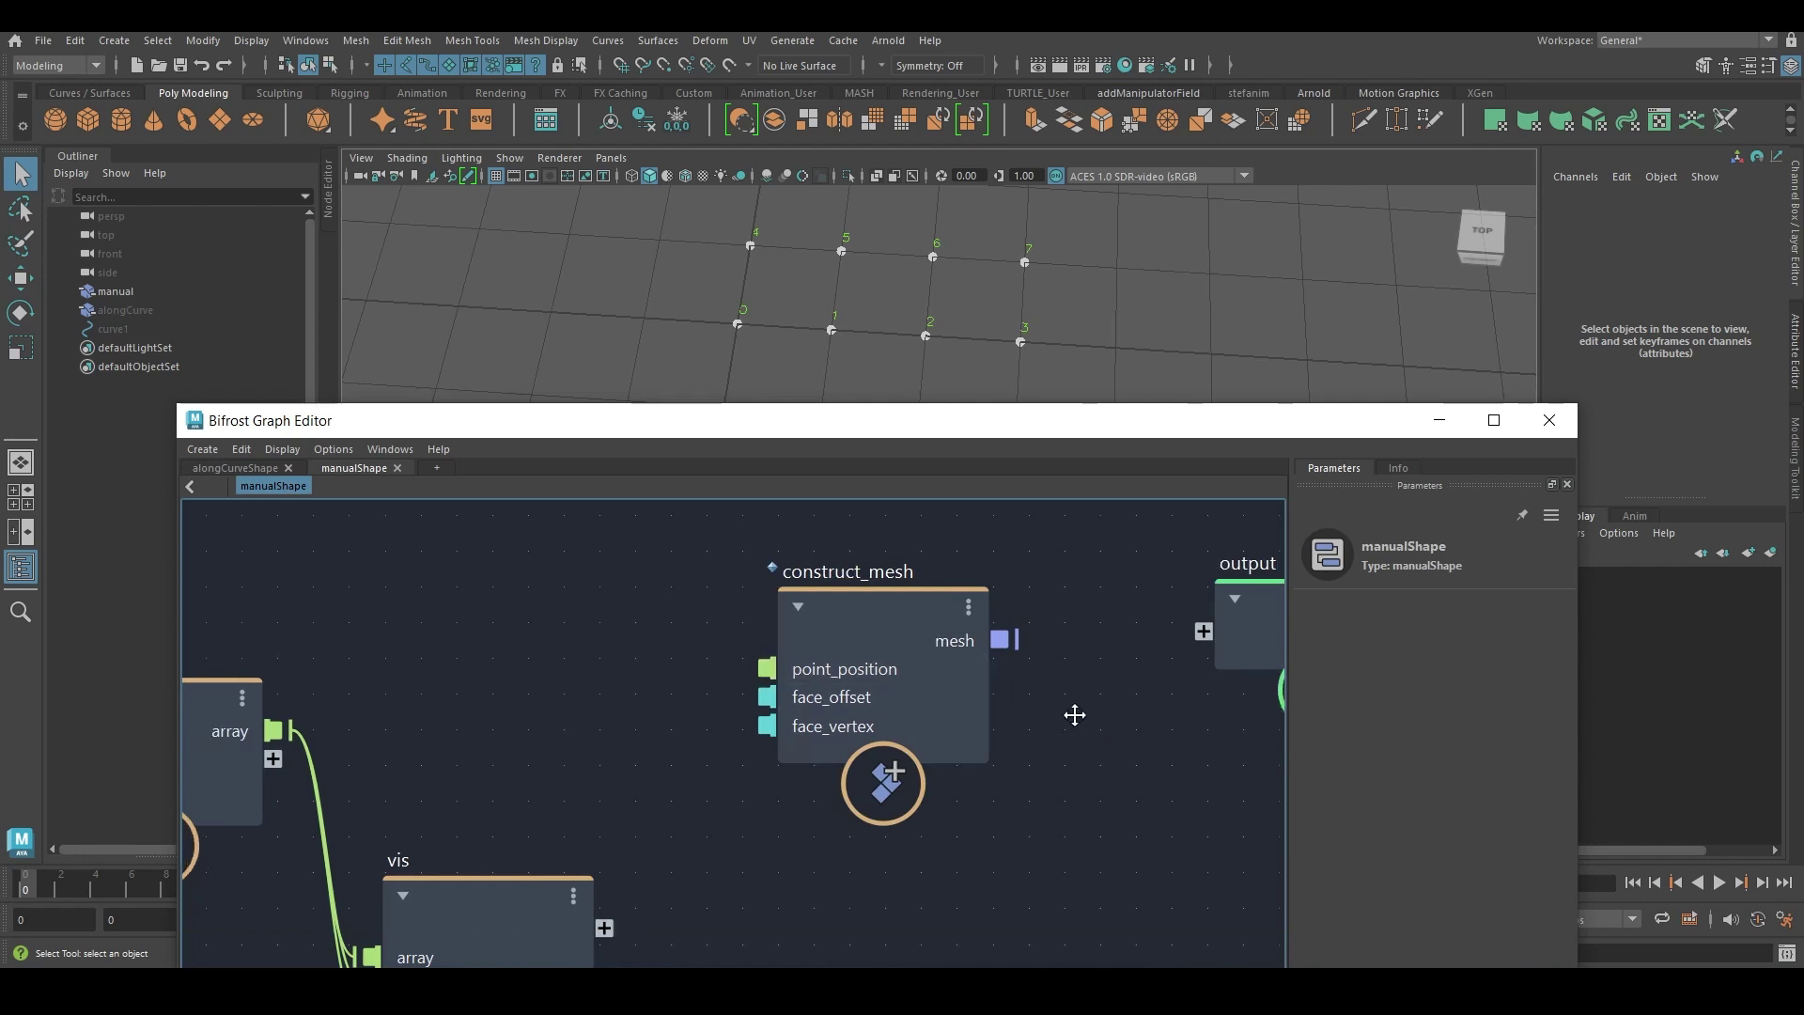
{"action": "scroll", "coordinate": [1075, 680], "scroll_direction": "down", "scroll_amount": 1}
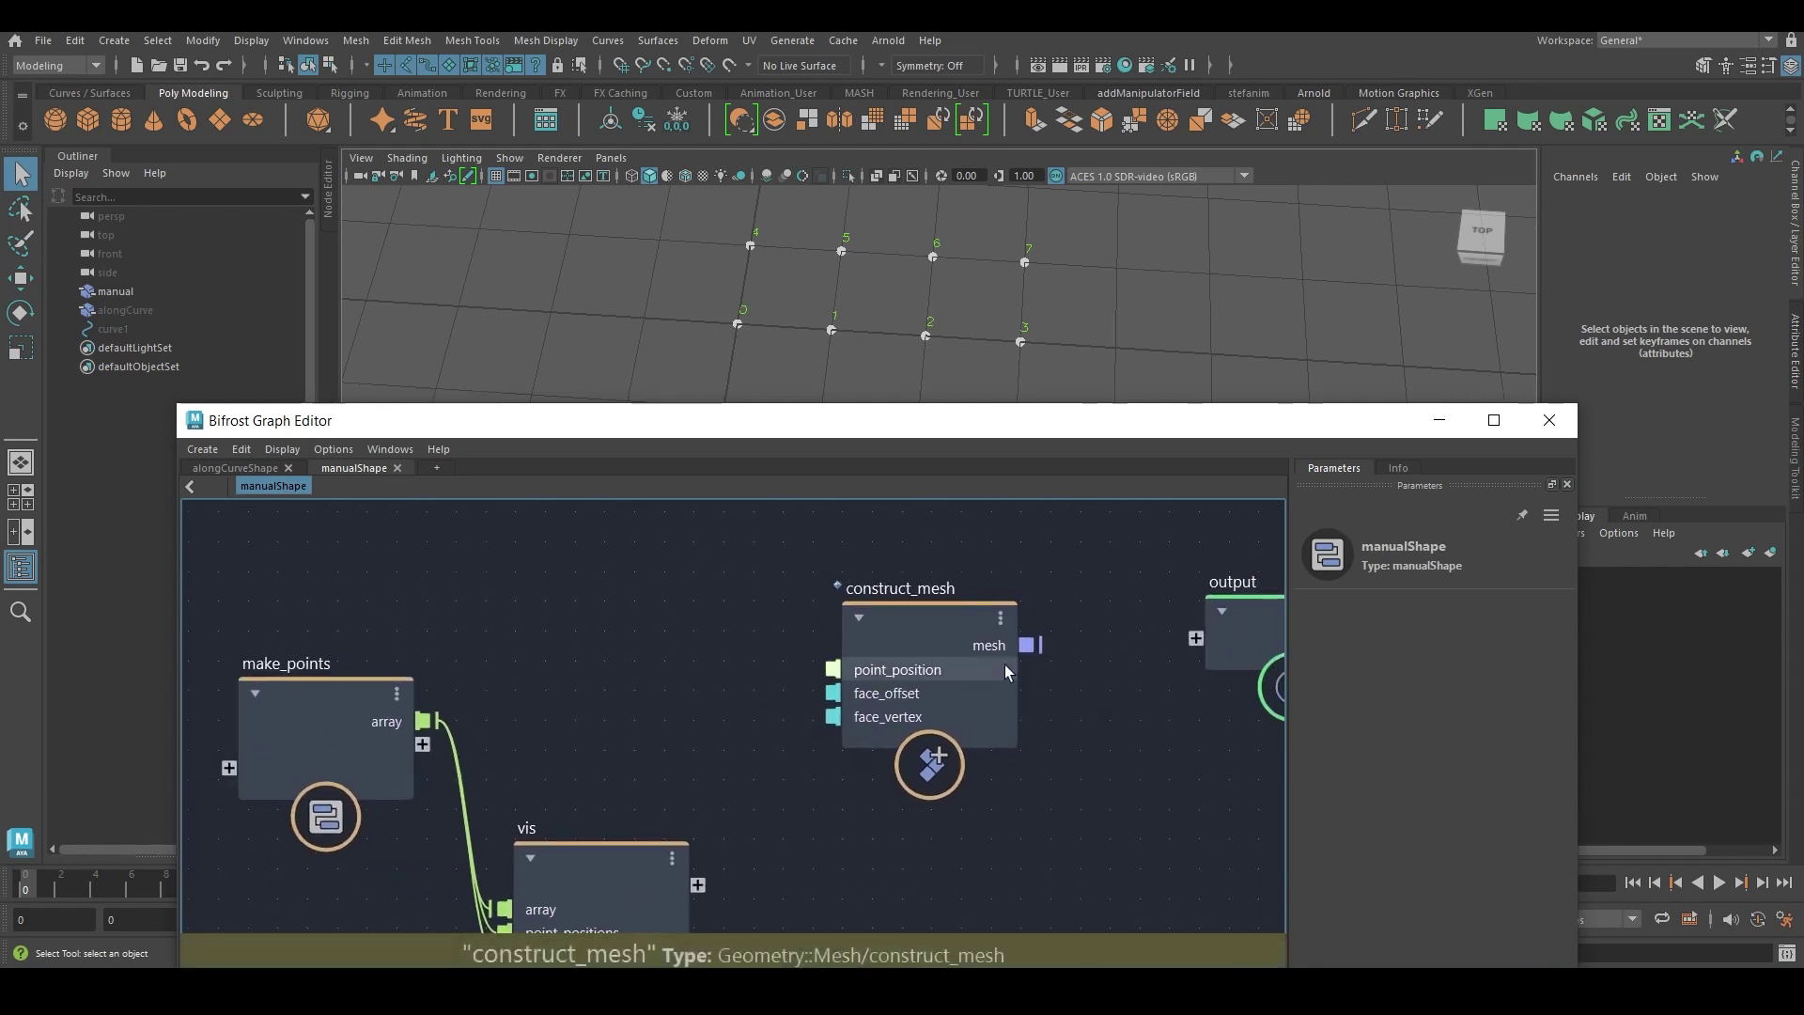
{"action": "middle_click_drag", "start_coordinate": [1112, 600], "coordinate": [1045, 607], "text": "alt"}
{"action": "mouse_move", "coordinate": [852, 661]}
{"action": "left_mouse_down"}
{"action": "mouse_move", "coordinate": [855, 706]}
{"action": "mouse_move", "coordinate": [857, 632]}
{"action": "left_mouse_up"}
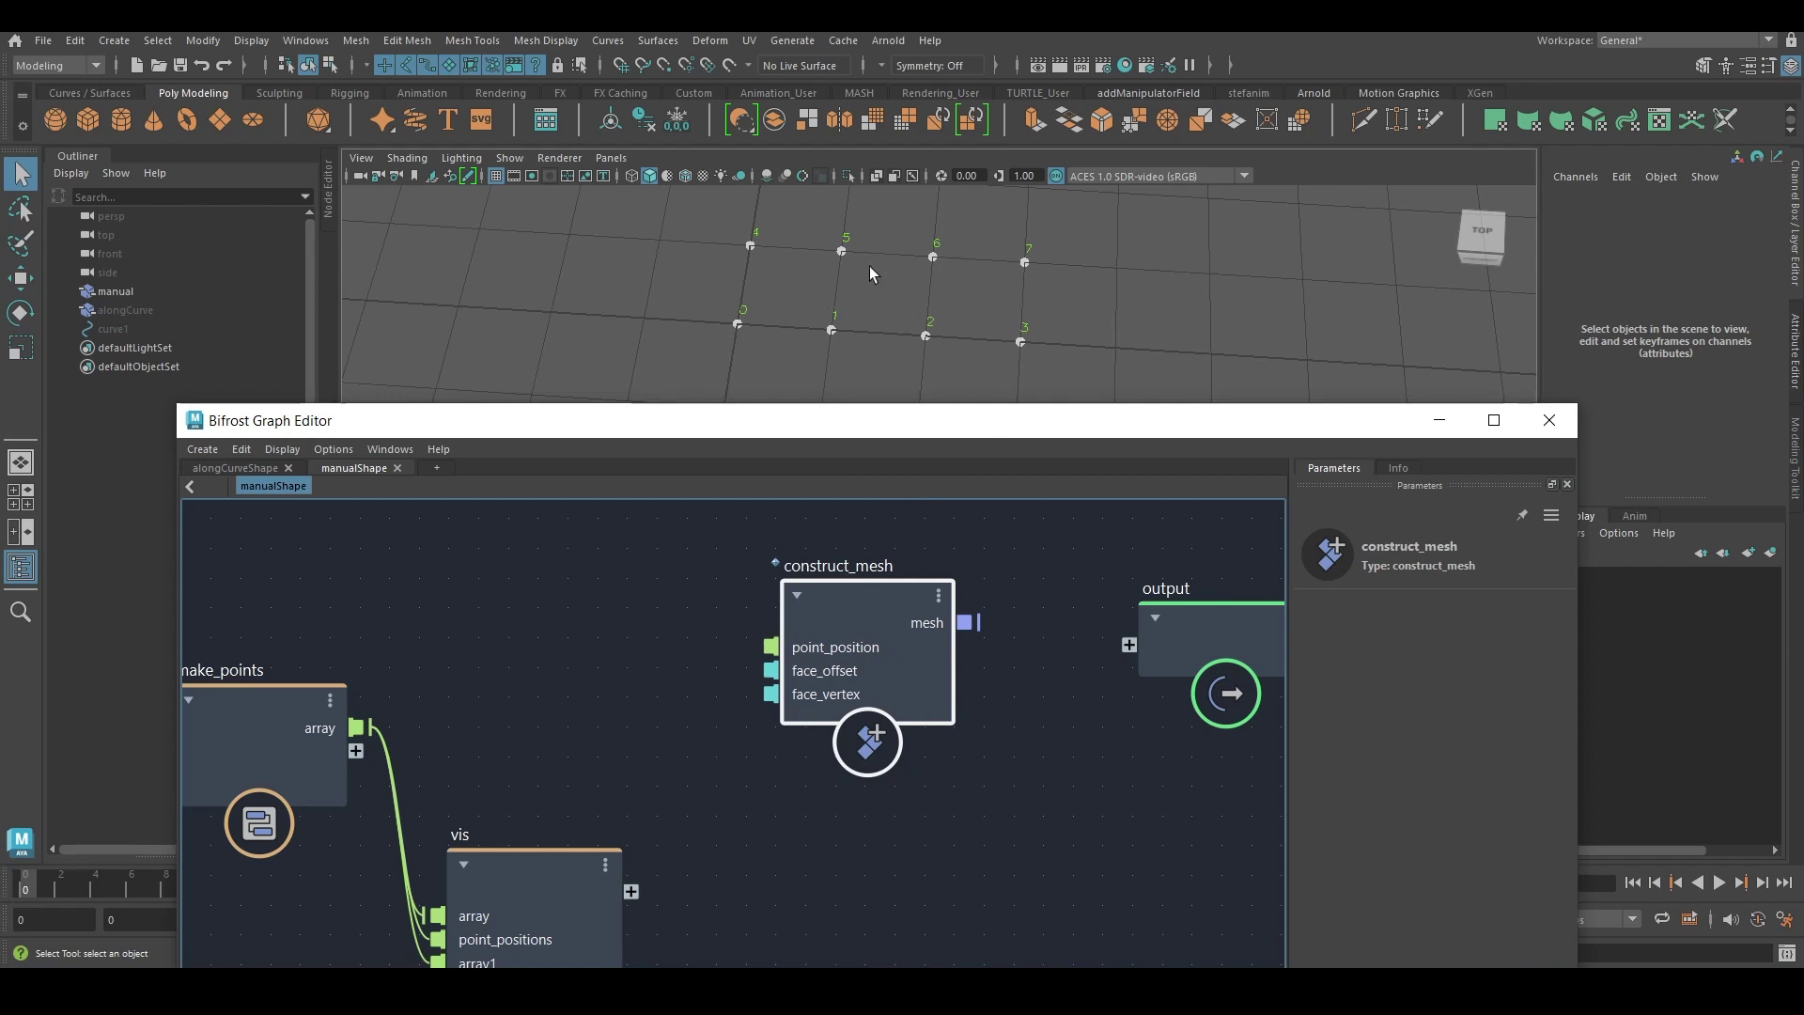
{"action": "middle_click_drag", "start_coordinate": [938, 721], "coordinate": [949, 737]}
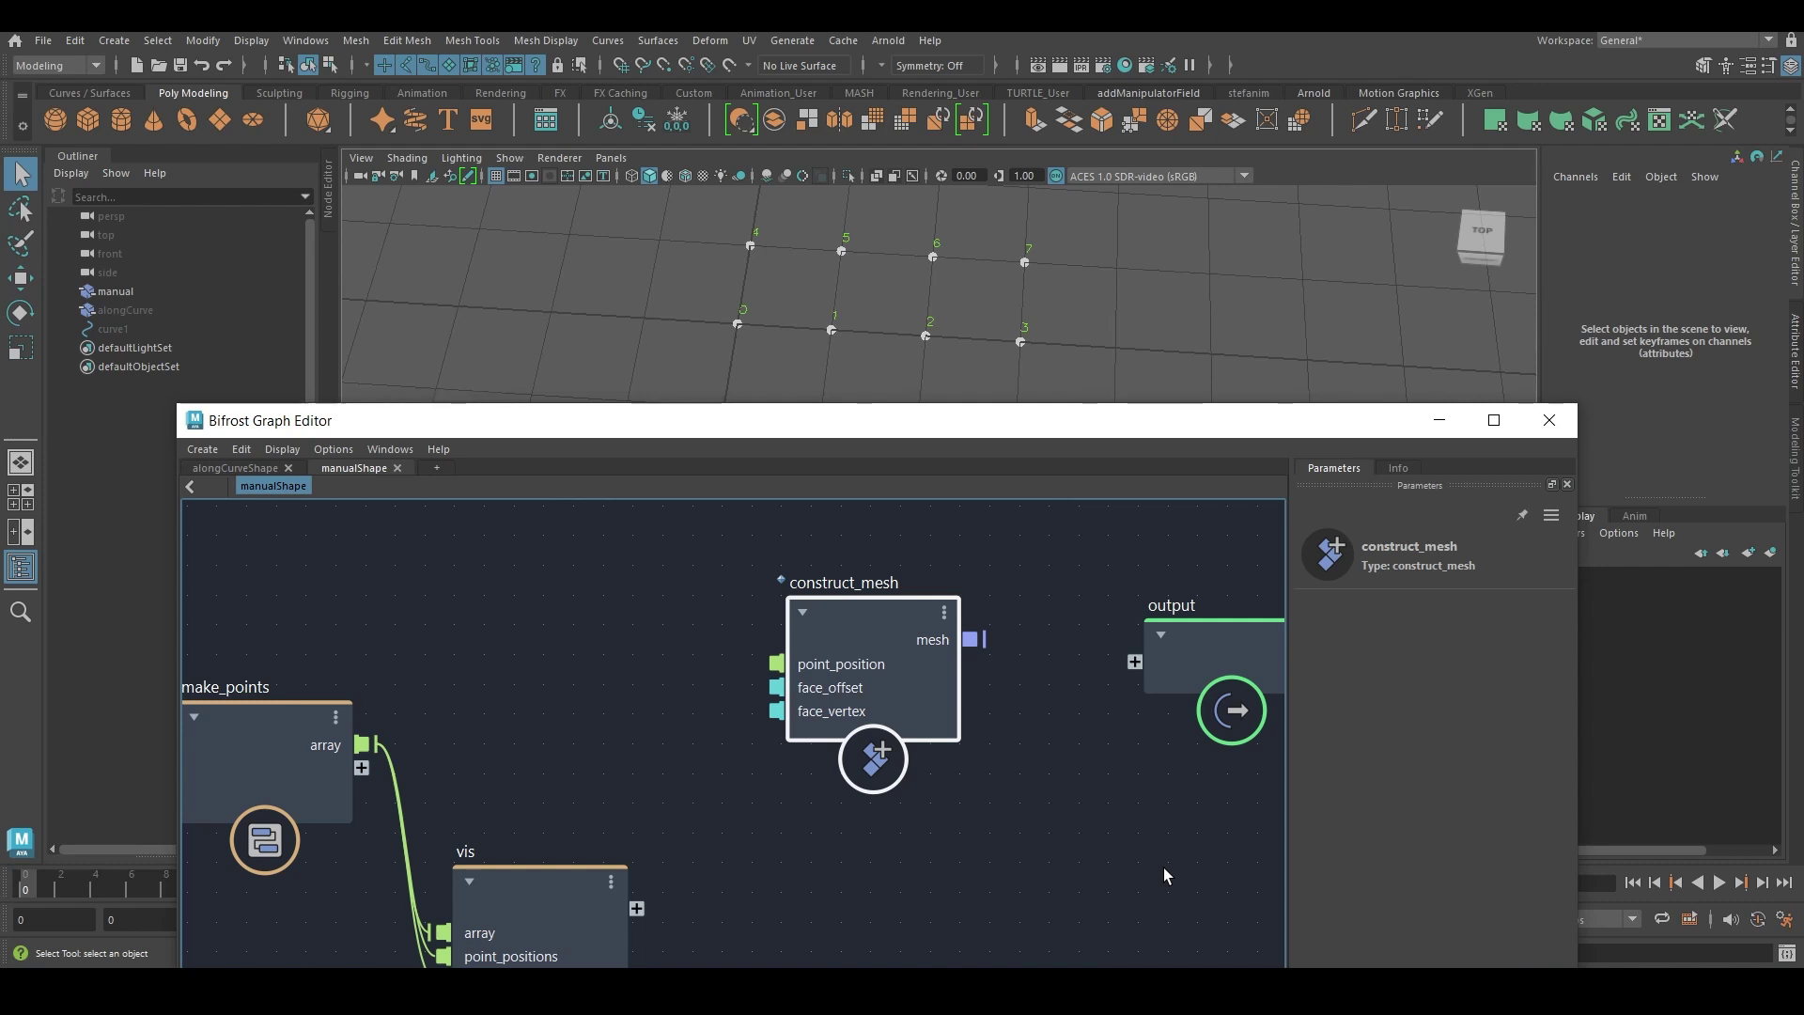
{"action": "middle_click_drag", "start_coordinate": [995, 752], "coordinate": [1208, 707]}
{"action": "middle_click_drag", "start_coordinate": [618, 652], "coordinate": [716, 625]}
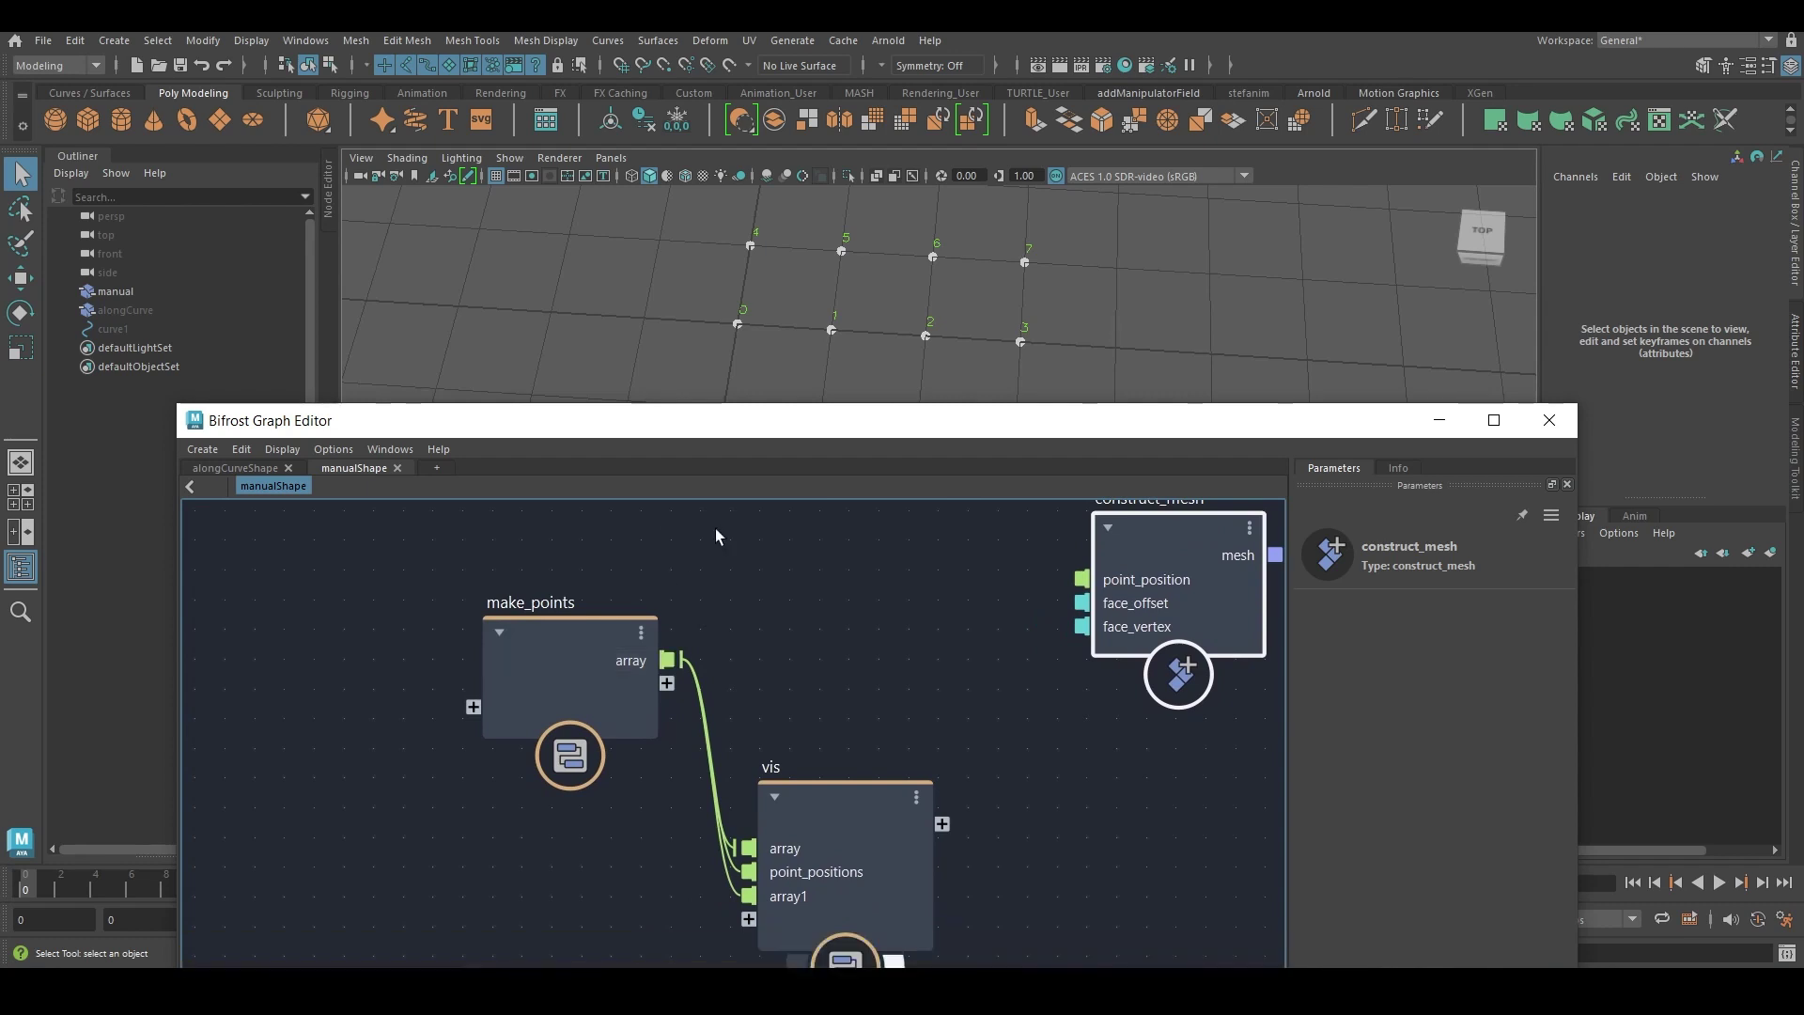
Open the make_points compound and place its output node clear of the add node, beyond build_array.
{"action": "left_click", "coordinate": [600, 701]}
{"action": "double_click", "coordinate": [599, 700]}
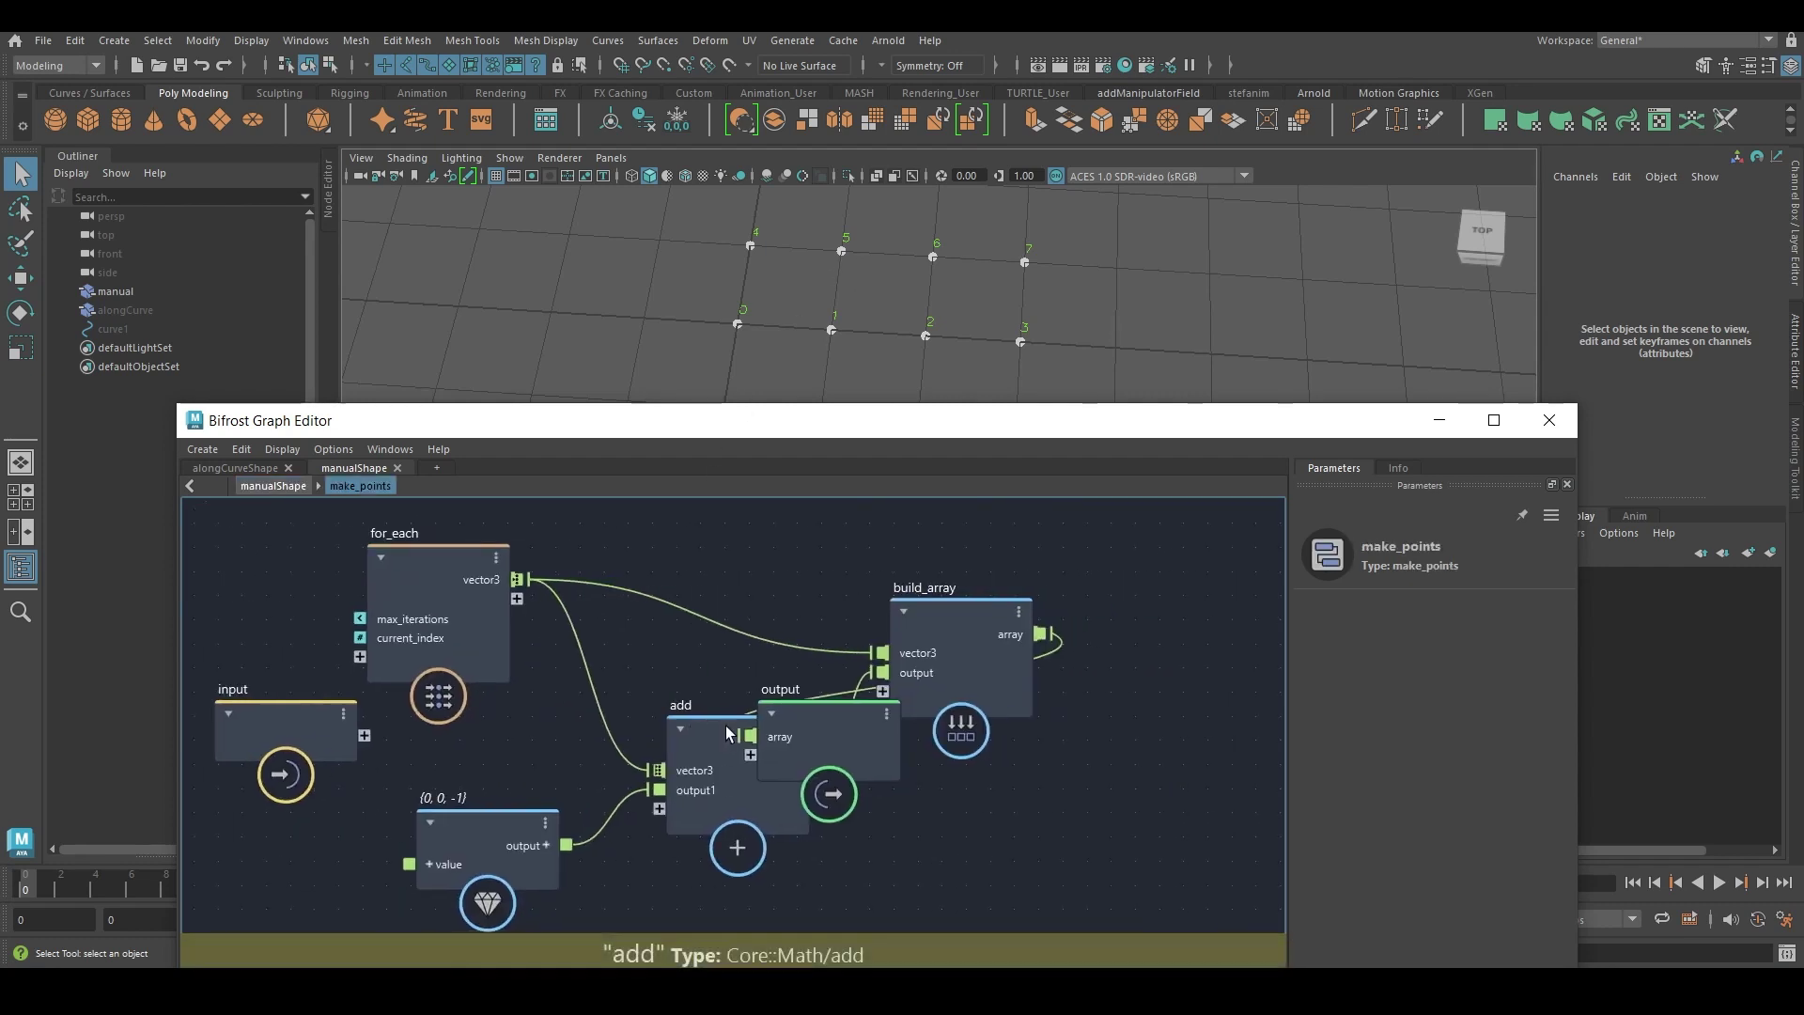
{"action": "left_click", "coordinate": [980, 797]}
{"action": "left_click_drag", "start_coordinate": [978, 796], "coordinate": [1183, 629]}
{"action": "middle_click_drag", "start_coordinate": [1026, 825], "coordinate": [1021, 780]}
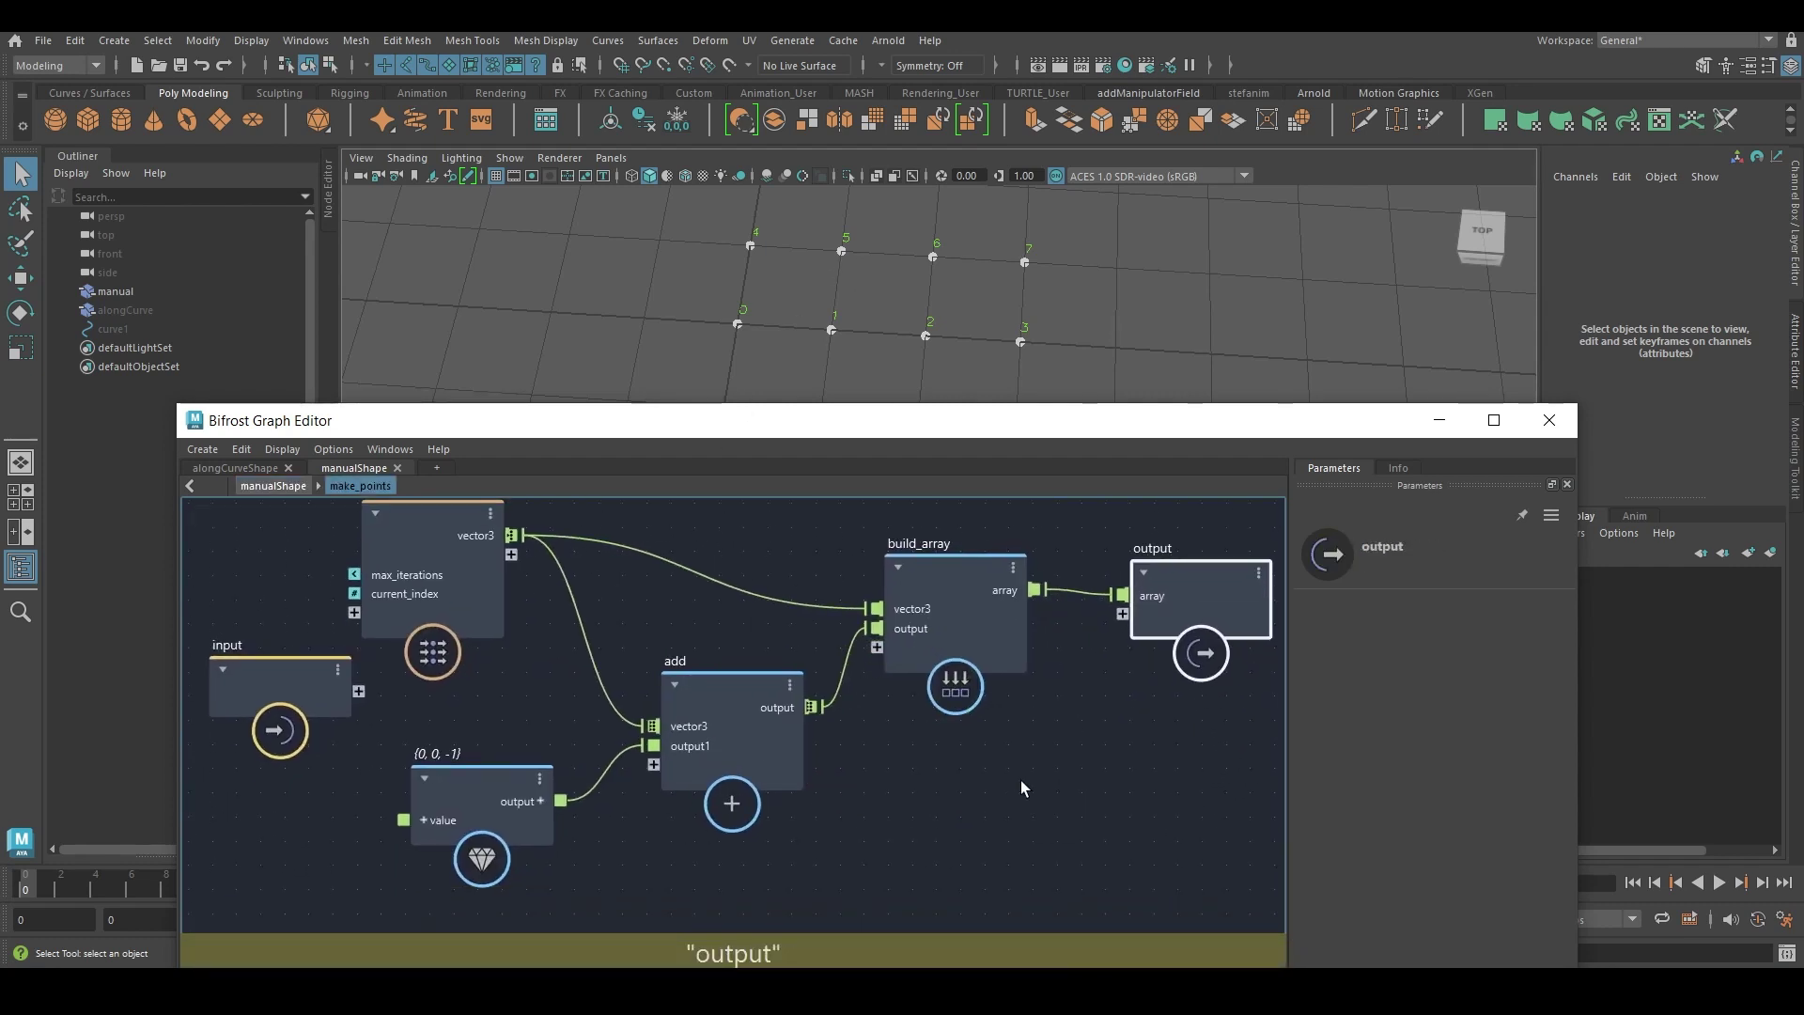
Inspect the scalar_to_vector3 node inside the for_each compound and return to the make_points level.
{"action": "left_click", "coordinate": [403, 556]}
{"action": "double_click", "coordinate": [449, 615]}
{"action": "left_click", "coordinate": [751, 744]}
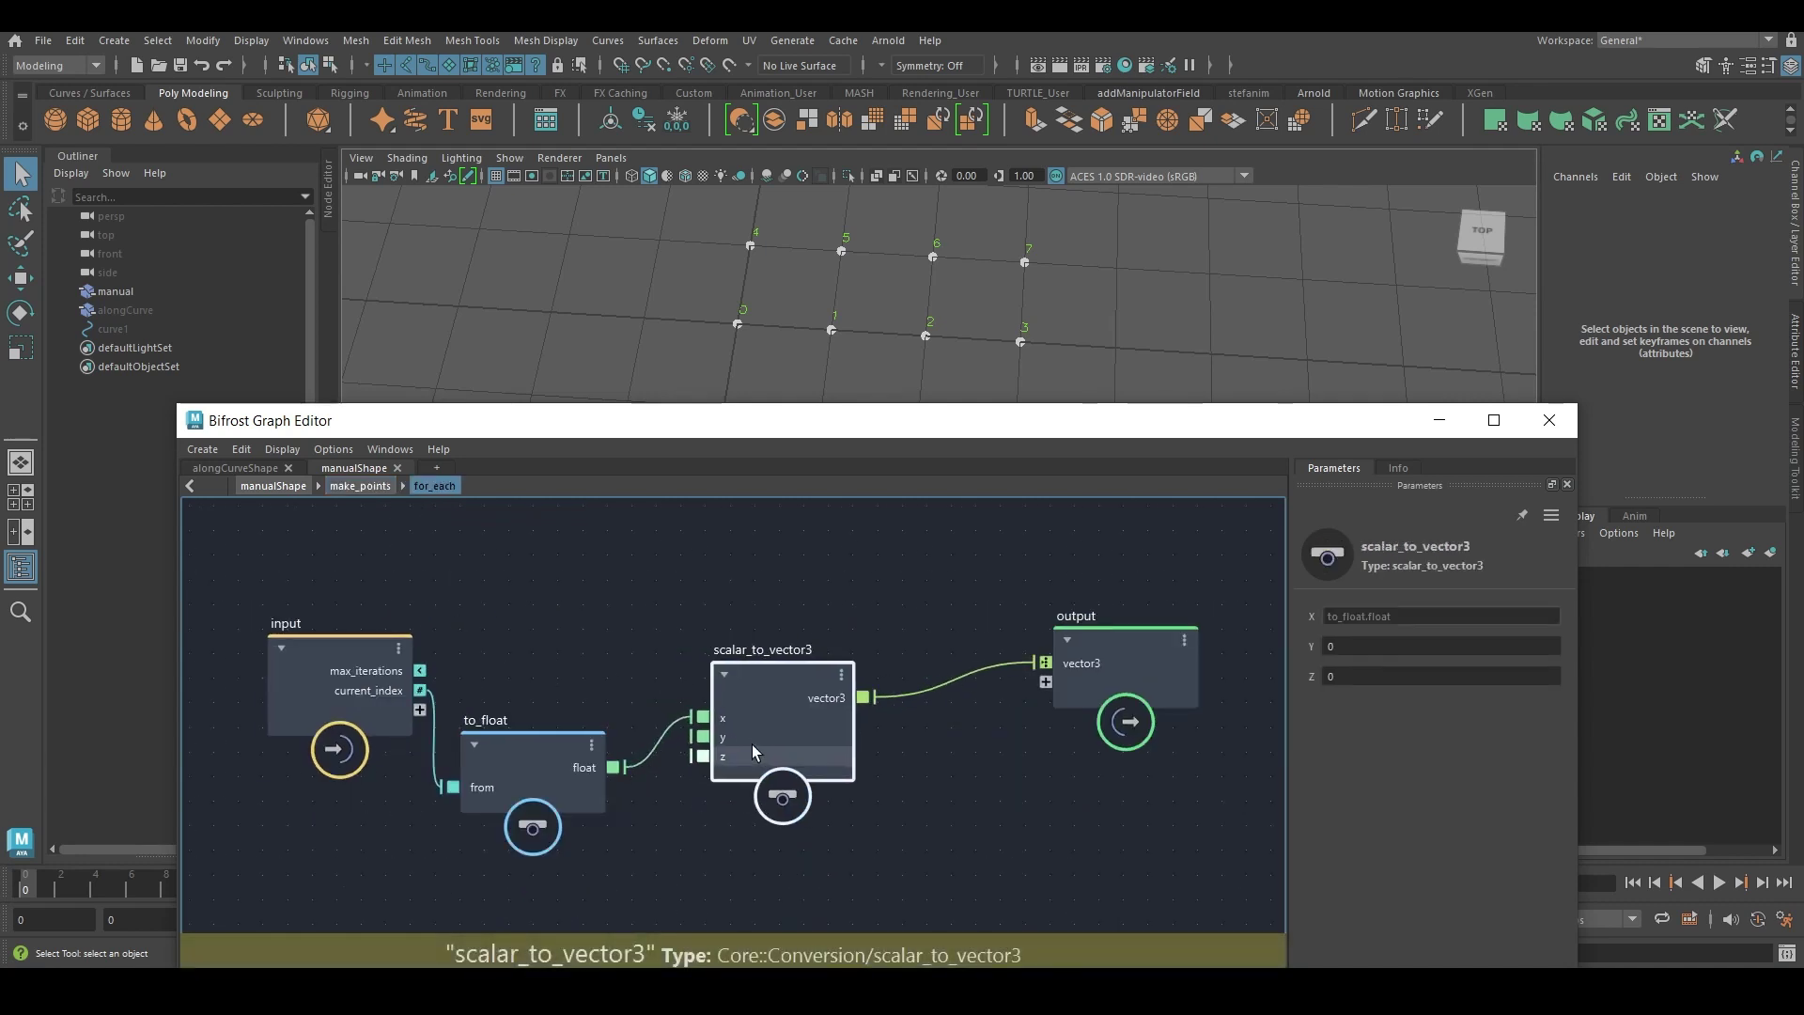
{"action": "left_click_drag", "start_coordinate": [615, 270], "coordinate": [1056, 358]}
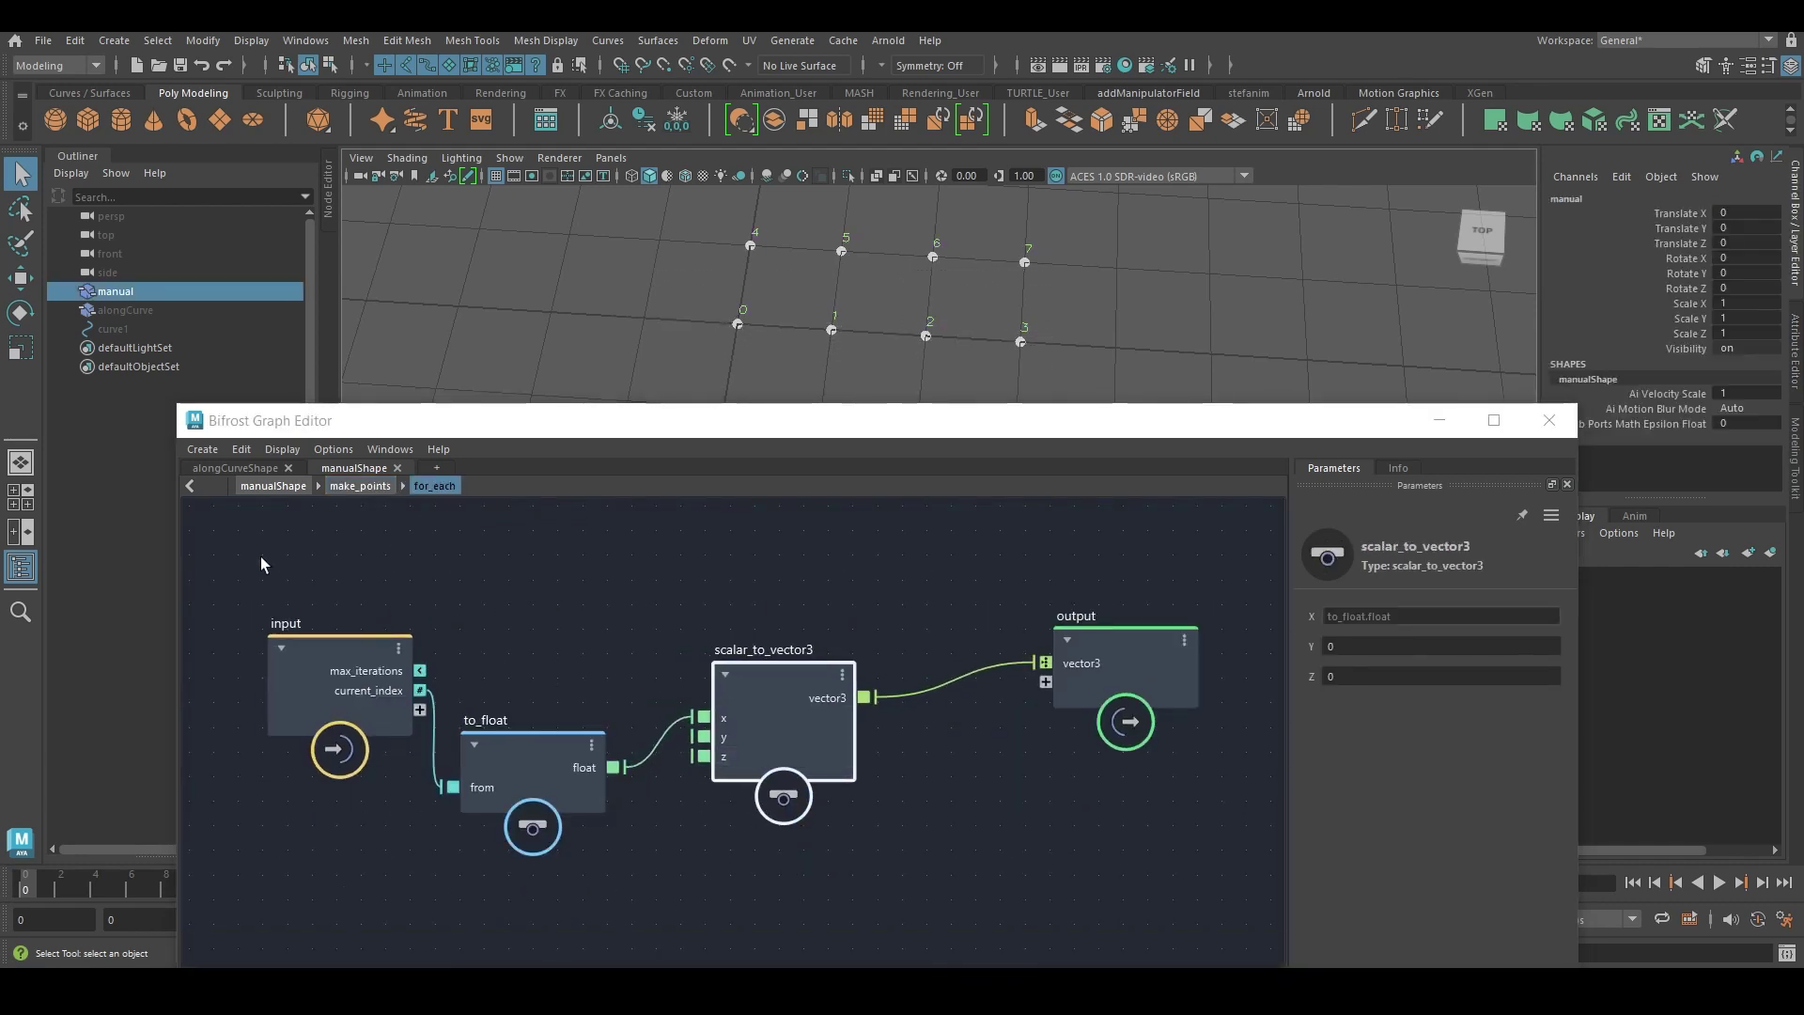
{"action": "left_click", "coordinate": [374, 488]}
{"action": "middle_click_drag", "start_coordinate": [962, 919], "coordinate": [948, 925]}
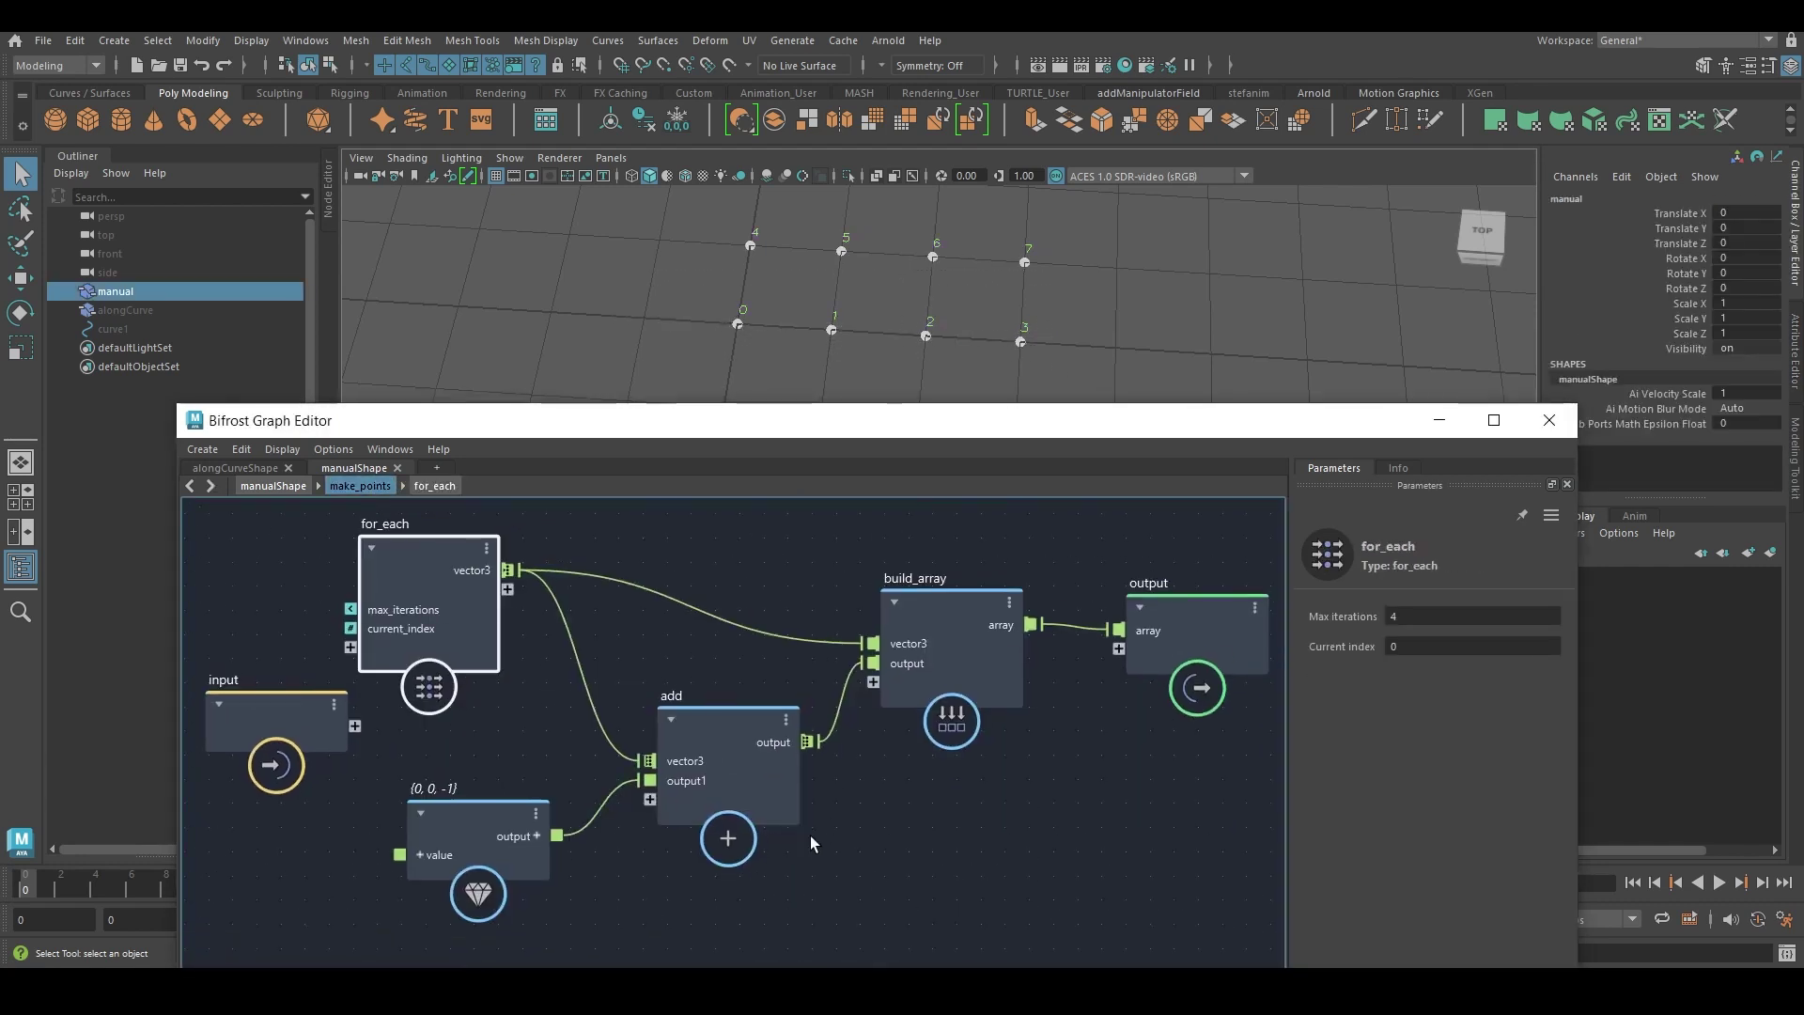
Inspect the (0, 0, -1) value node feeding the add node and compare it with the two point rows in the viewport.
{"action": "left_click", "coordinate": [498, 831]}
{"action": "left_click_drag", "start_coordinate": [714, 420], "coordinate": [977, 438]}
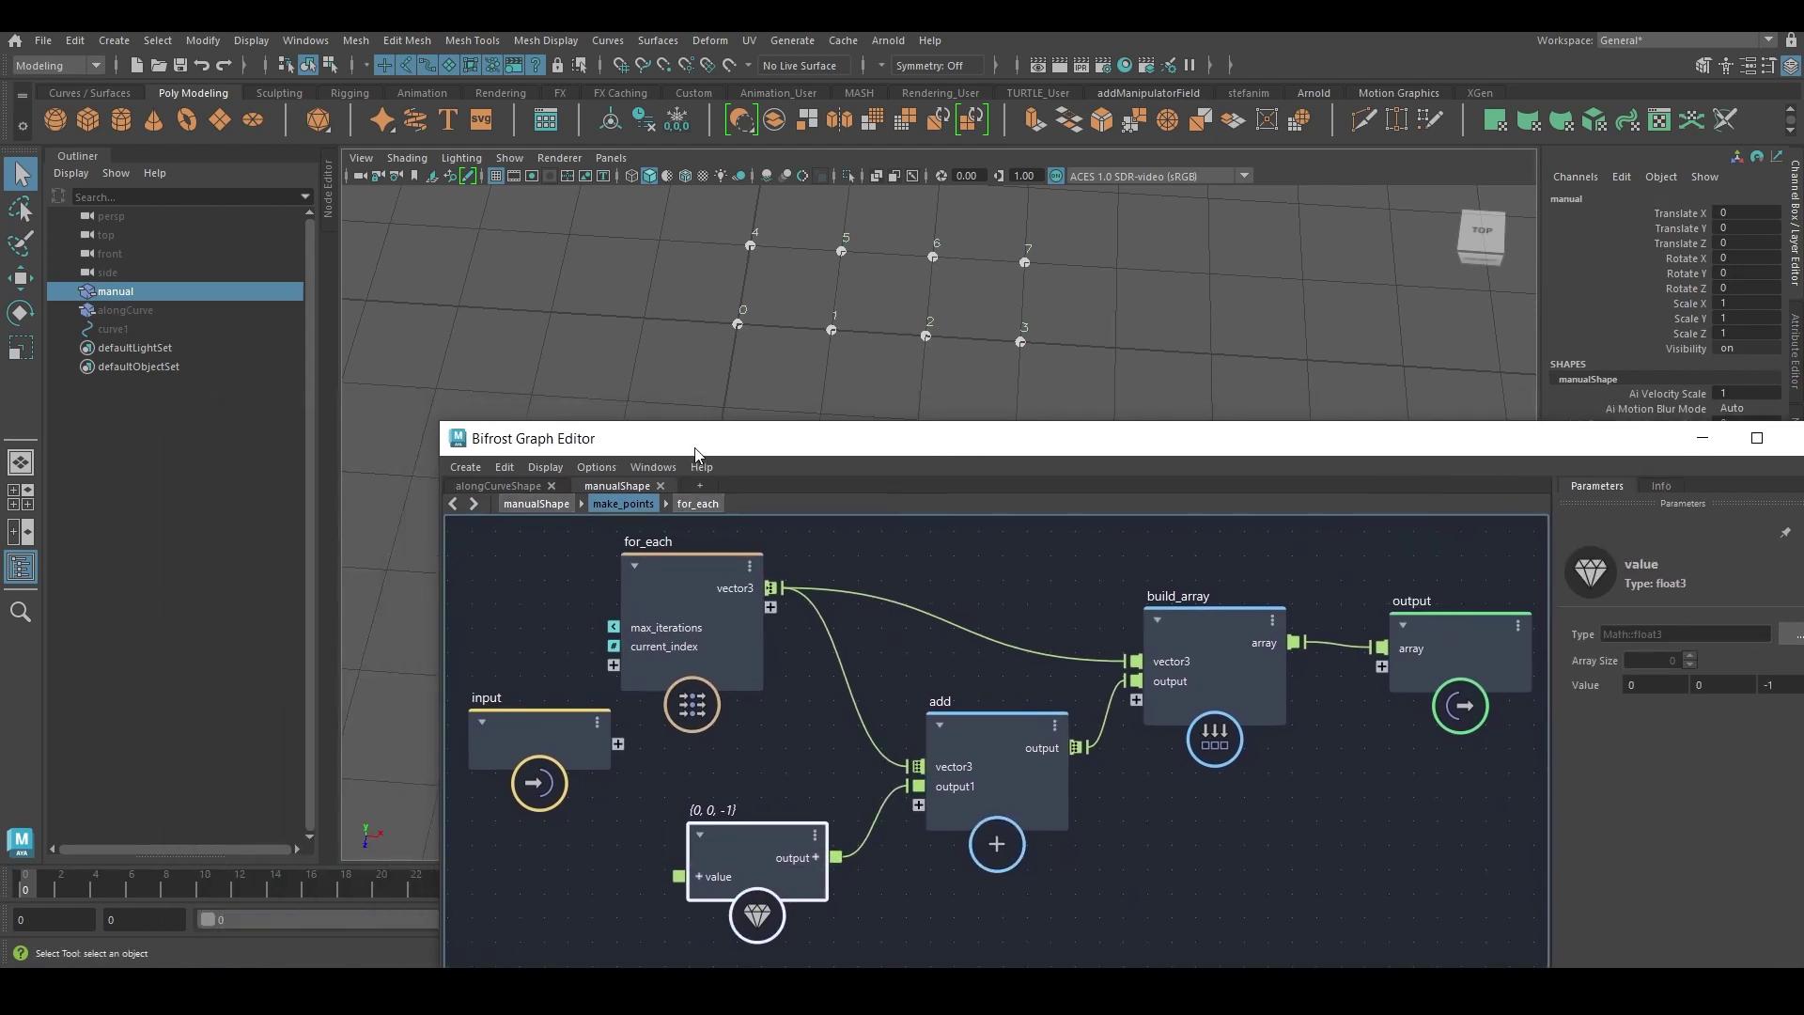
{"action": "left_click_drag", "start_coordinate": [693, 448], "coordinate": [472, 450]}
{"action": "left_click_drag", "start_coordinate": [720, 218], "coordinate": [1093, 297]}
{"action": "mouse_move", "coordinate": [922, 370]}
{"action": "left_mouse_down", "text": "alt"}
{"action": "mouse_move", "coordinate": [965, 387]}
{"action": "mouse_move", "coordinate": [899, 379]}
{"action": "left_mouse_up", "text": "alt"}
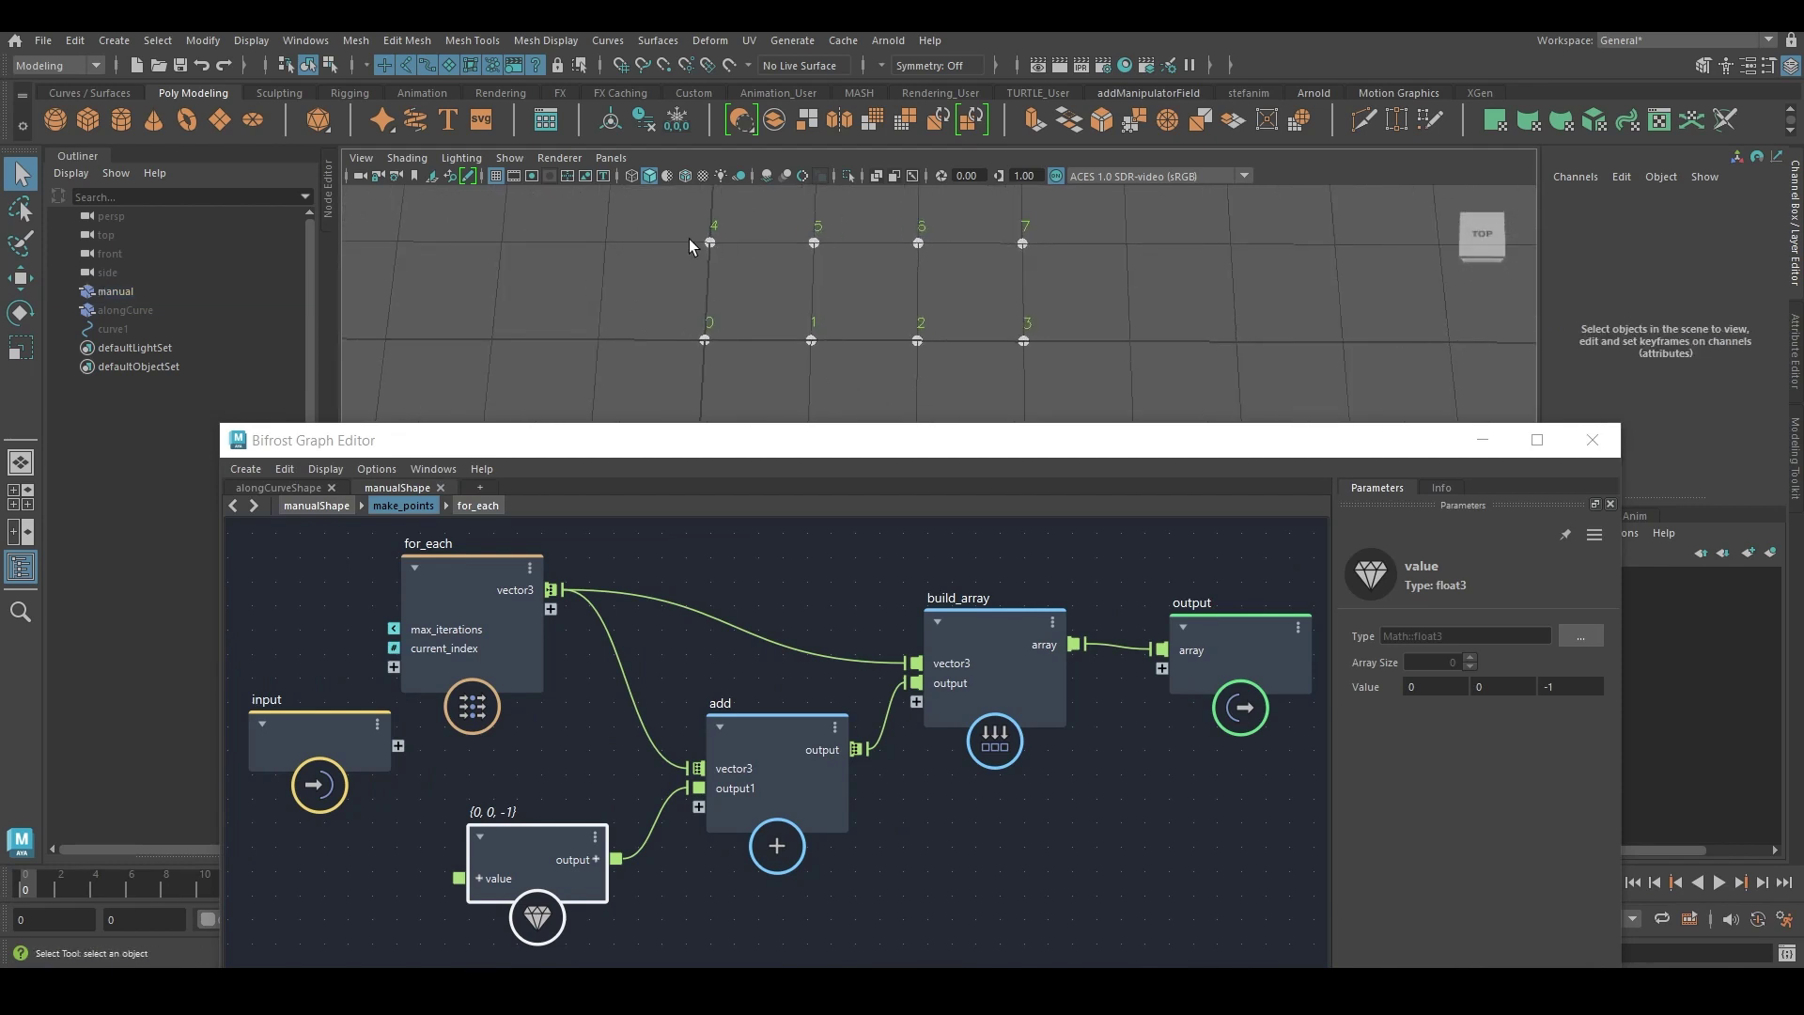
{"action": "middle_click_drag", "start_coordinate": [775, 296], "coordinate": [776, 304], "text": "alt"}
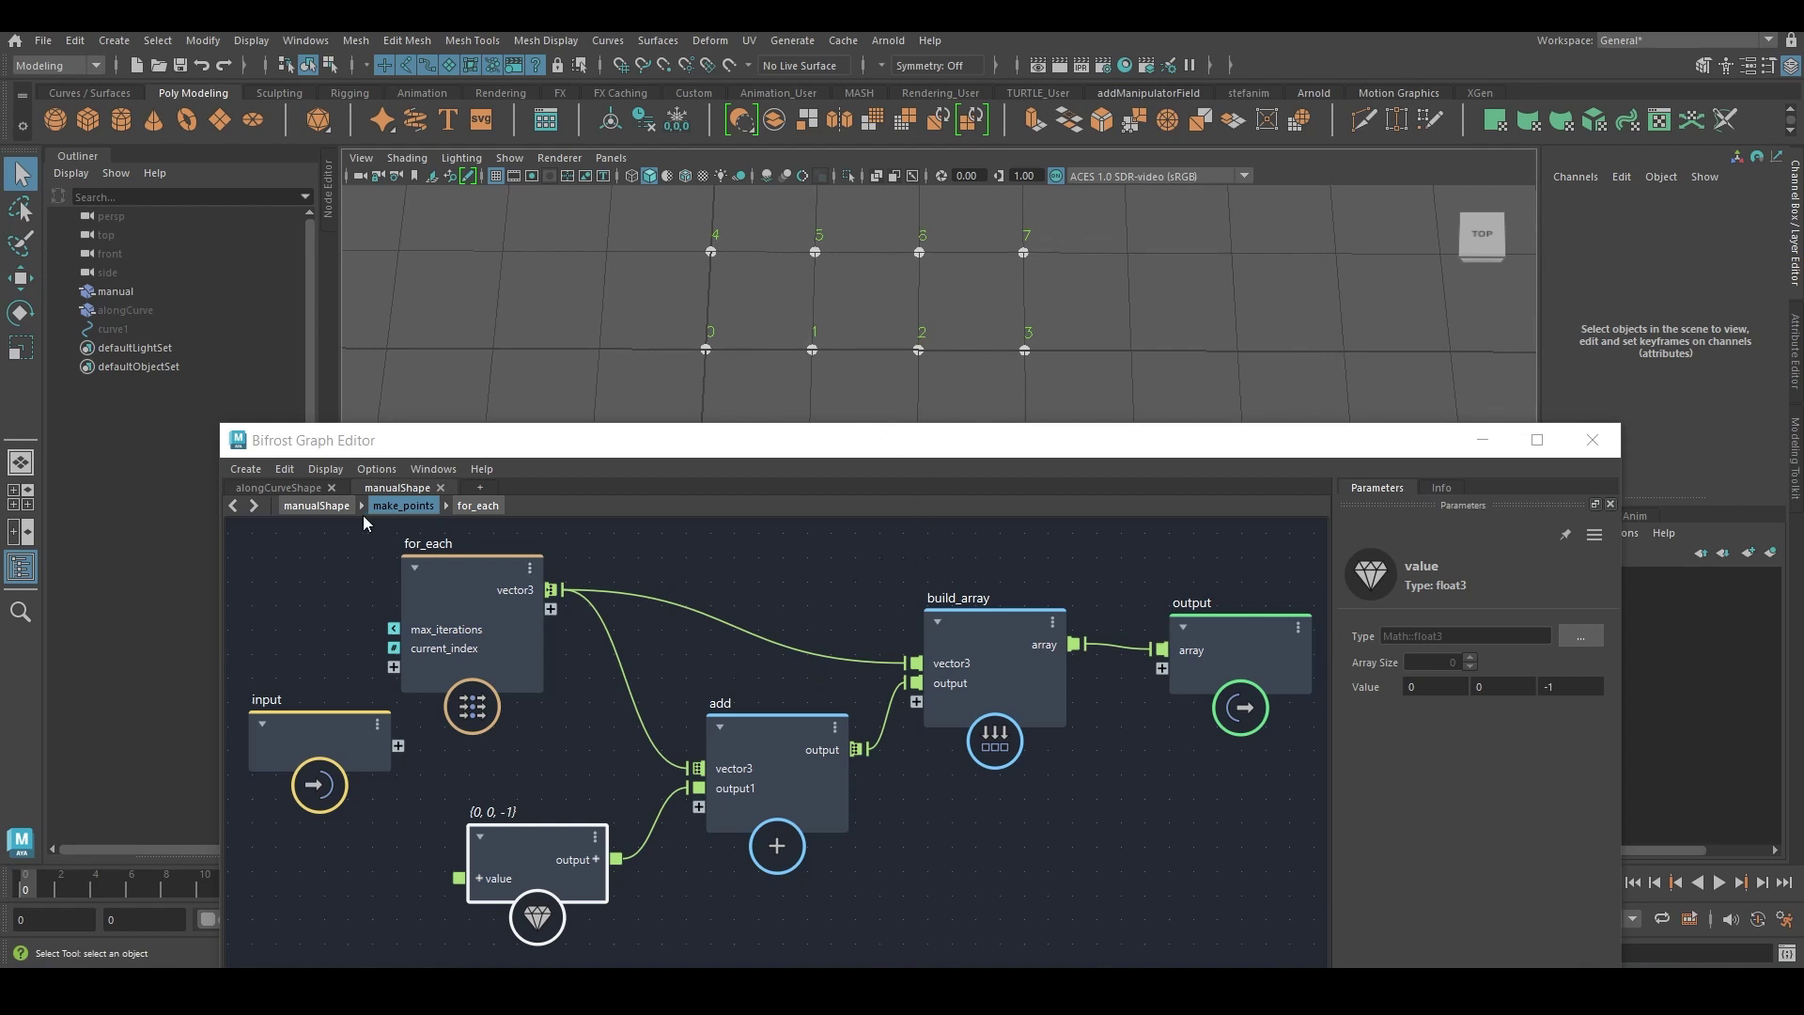
Inspect the print_points node inside the vis compound and return to the manualShape level.
{"action": "left_click", "coordinate": [316, 506]}
{"action": "double_click", "coordinate": [882, 680]}
{"action": "key", "text": "a"}
{"action": "middle_click_drag", "start_coordinate": [917, 768], "coordinate": [846, 684], "text": "alt"}
{"action": "right_click_drag", "start_coordinate": [846, 684], "coordinate": [1031, 714], "text": "alt"}
{"action": "left_click_drag", "start_coordinate": [974, 706], "coordinate": [953, 669]}
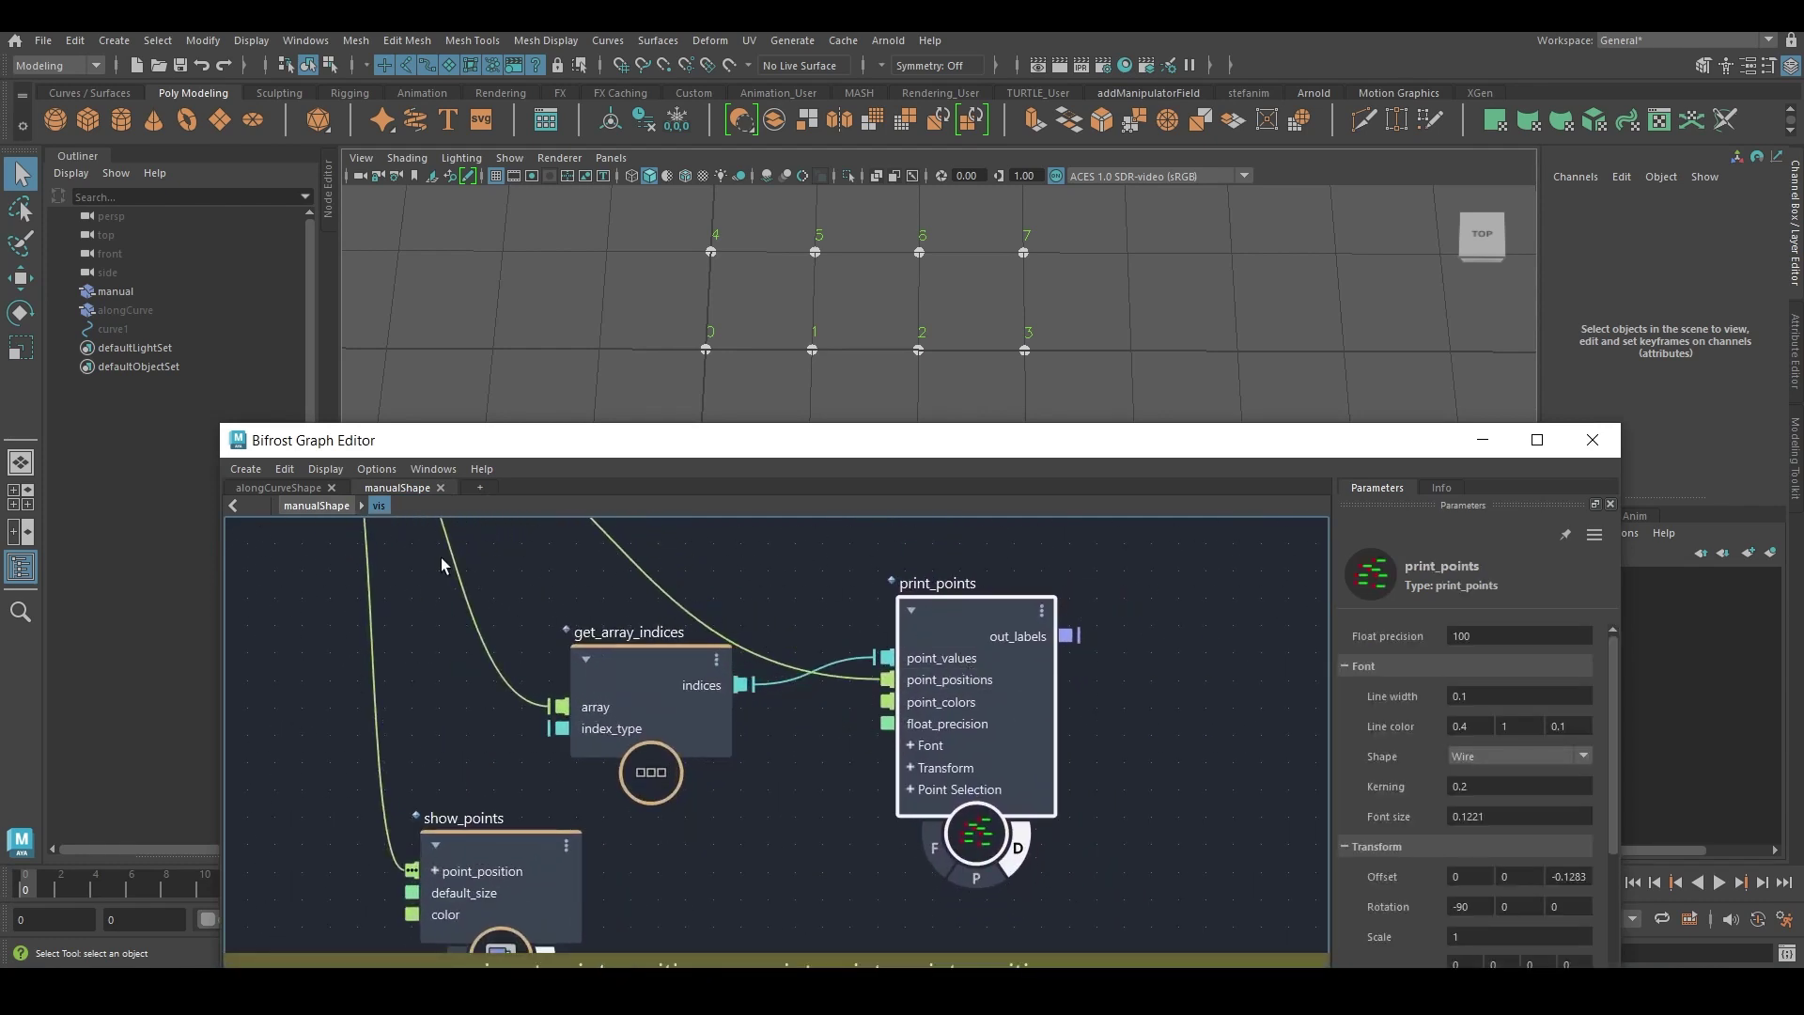
{"action": "left_click", "coordinate": [313, 508]}
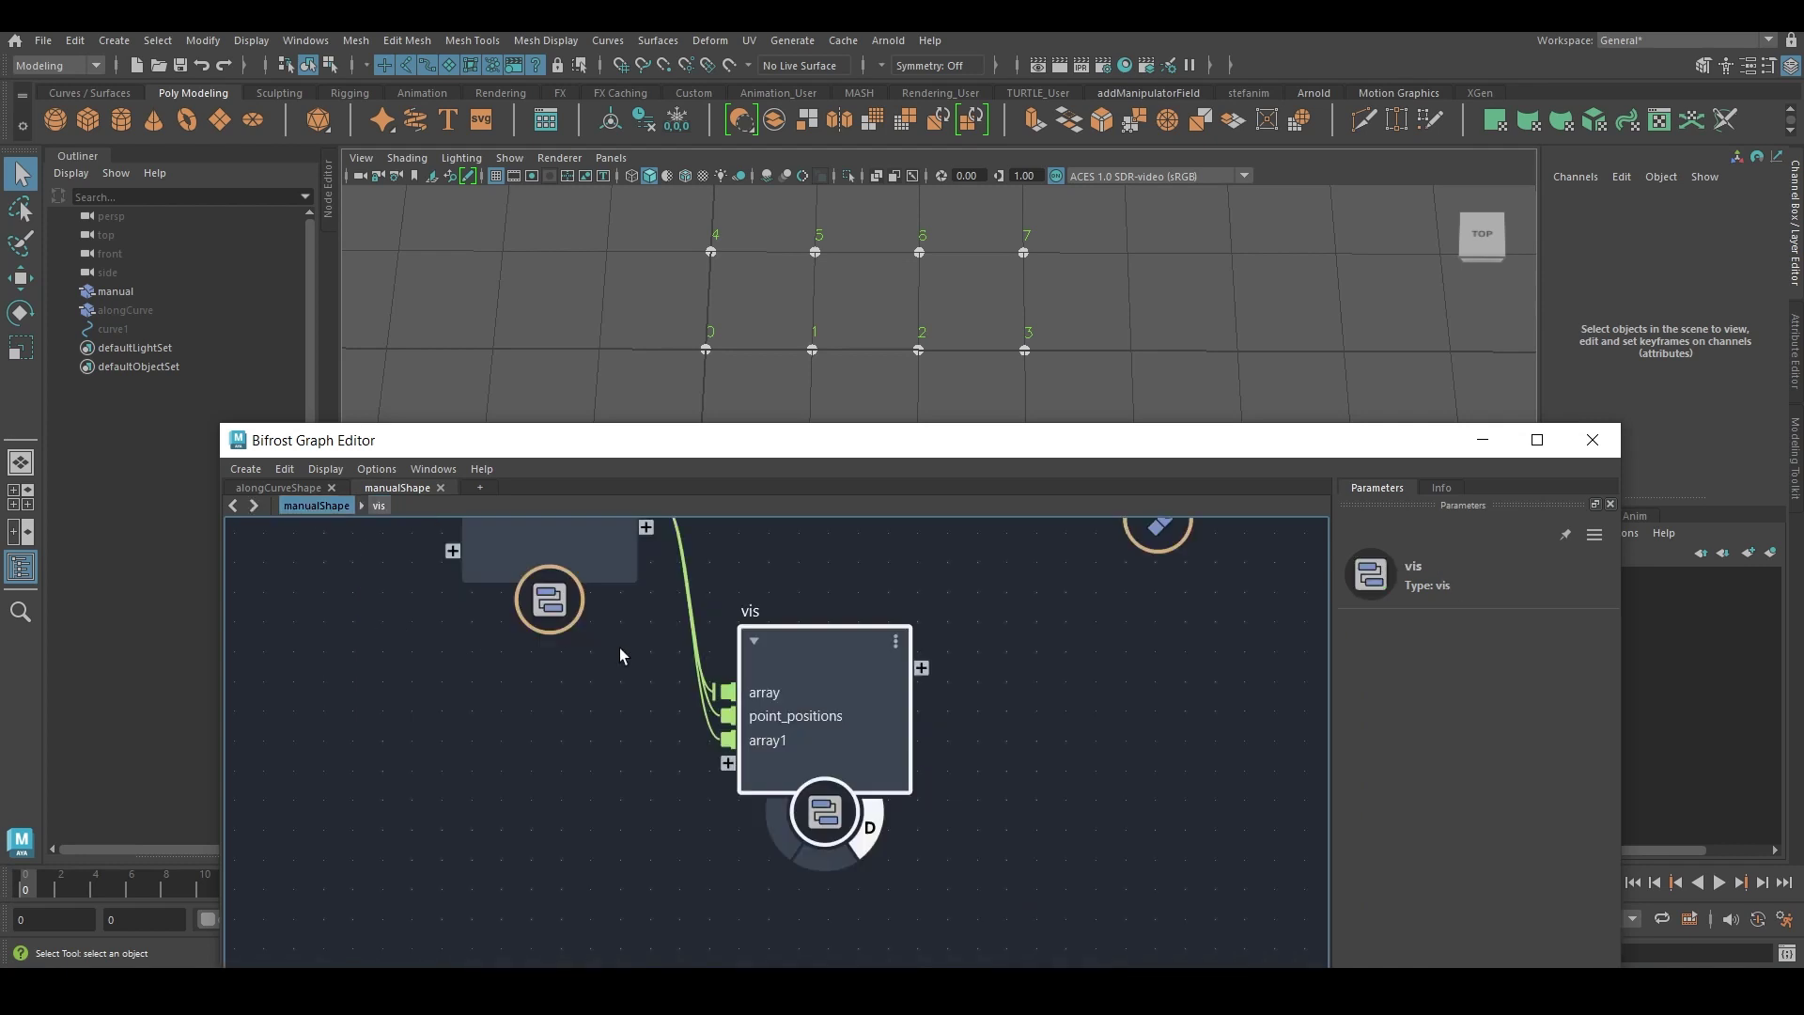
Connect the make_points array output to the point_position input of construct_mesh.
{"action": "middle_click_drag", "start_coordinate": [938, 749], "coordinate": [898, 761]}
{"action": "left_click_drag", "start_coordinate": [942, 664], "coordinate": [930, 694]}
{"action": "scroll", "coordinate": [930, 693], "scroll_direction": "up", "scroll_amount": 4}
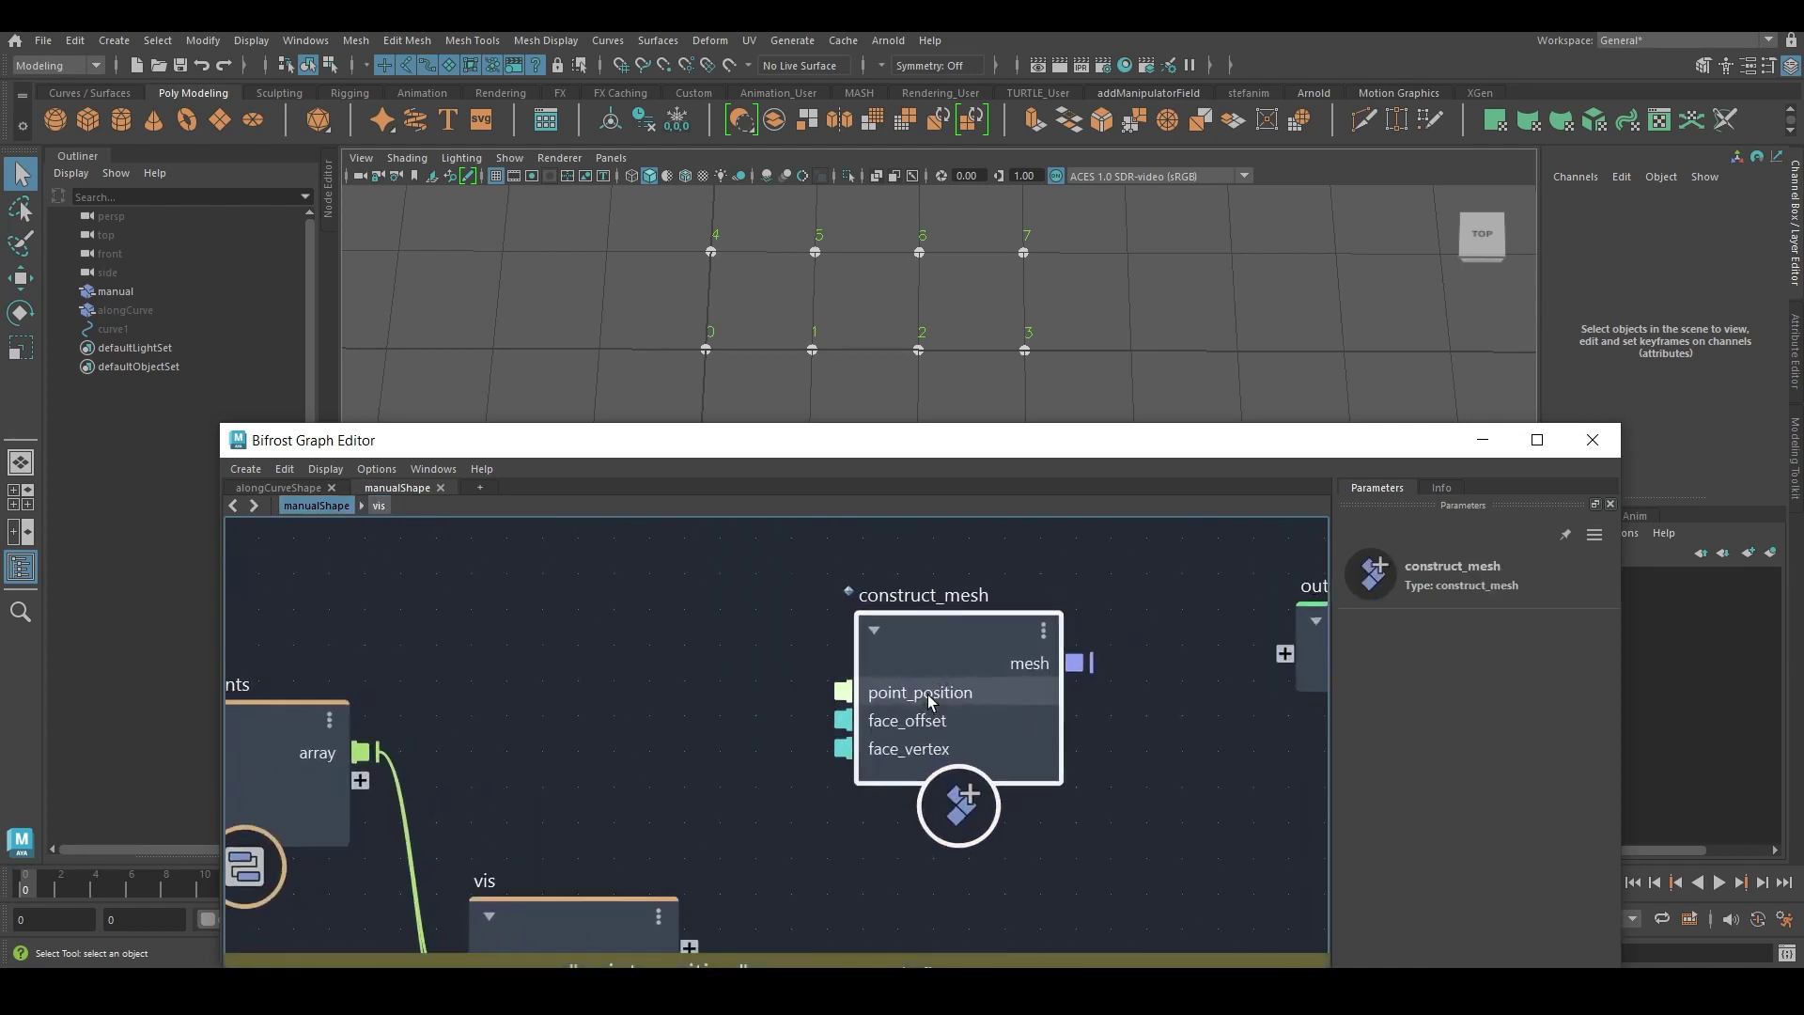
{"action": "left_click_drag", "start_coordinate": [695, 658], "coordinate": [698, 752]}
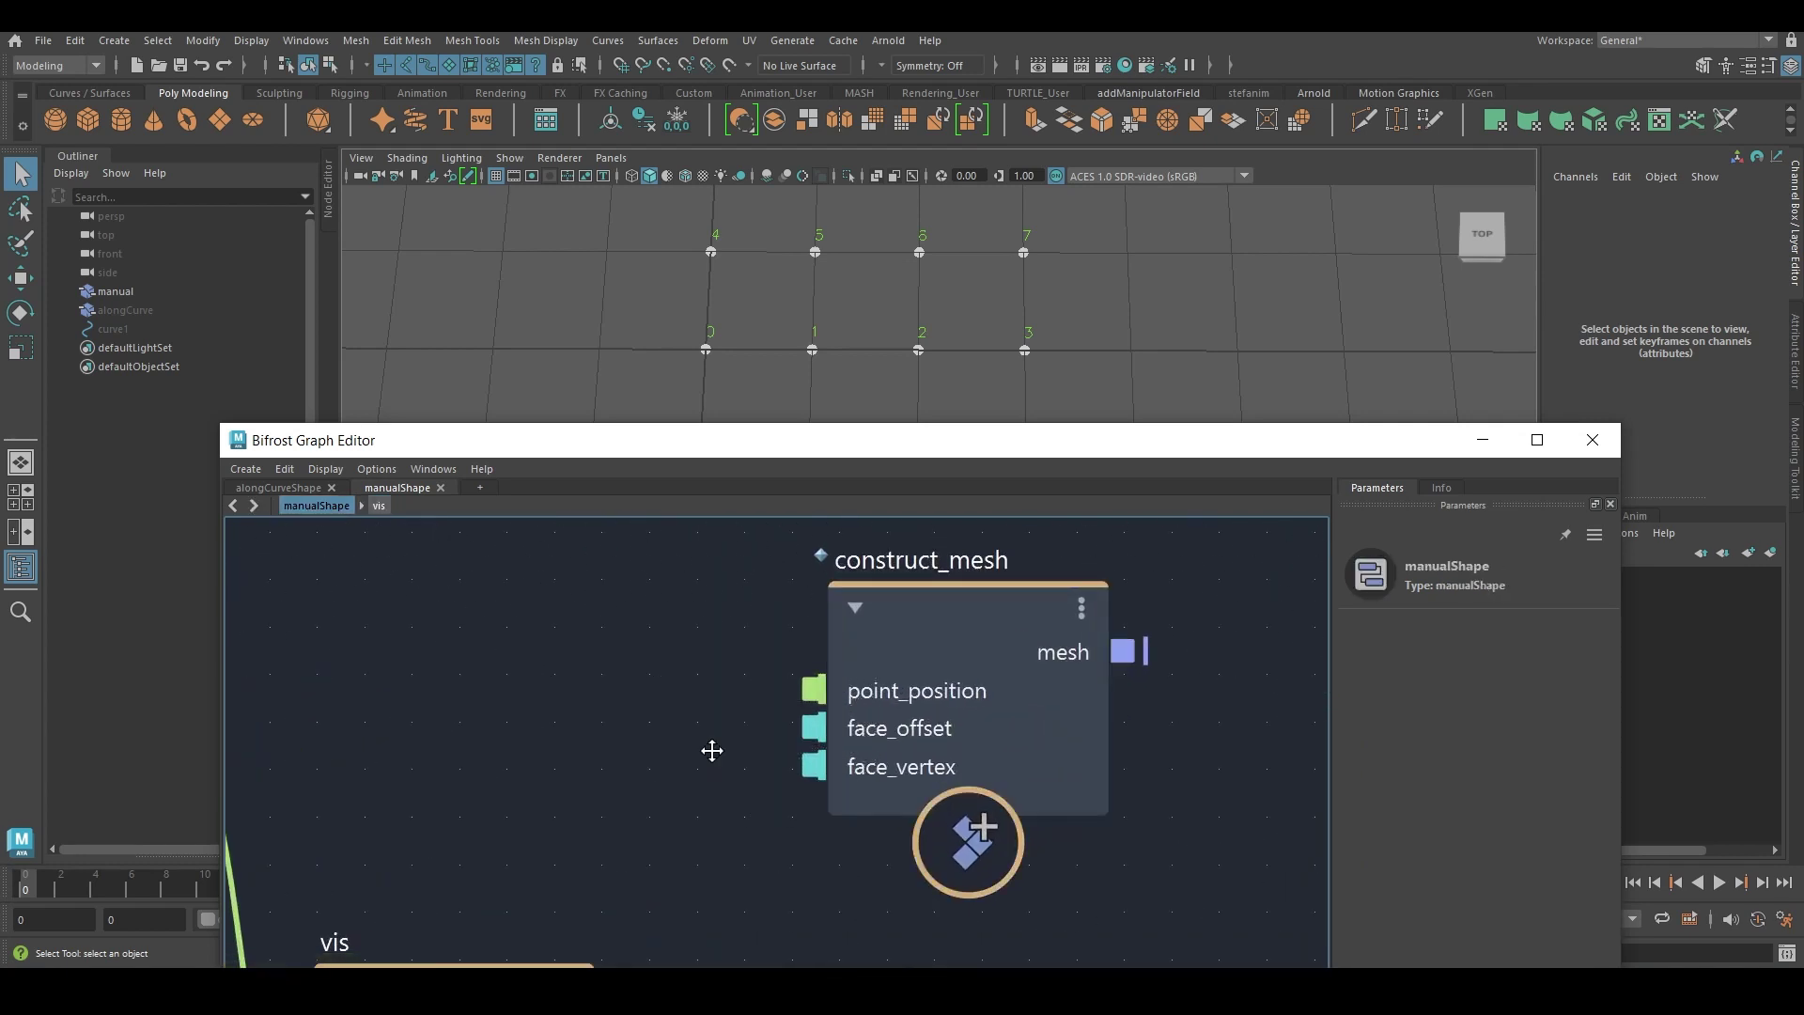
{"action": "middle_click_drag", "start_coordinate": [713, 749], "coordinate": [836, 707]}
{"action": "scroll", "coordinate": [836, 706], "scroll_direction": "down", "scroll_amount": 2}
{"action": "left_click_drag", "start_coordinate": [425, 722], "coordinate": [918, 657]}
{"action": "middle_click_drag", "start_coordinate": [1002, 782], "coordinate": [831, 788]}
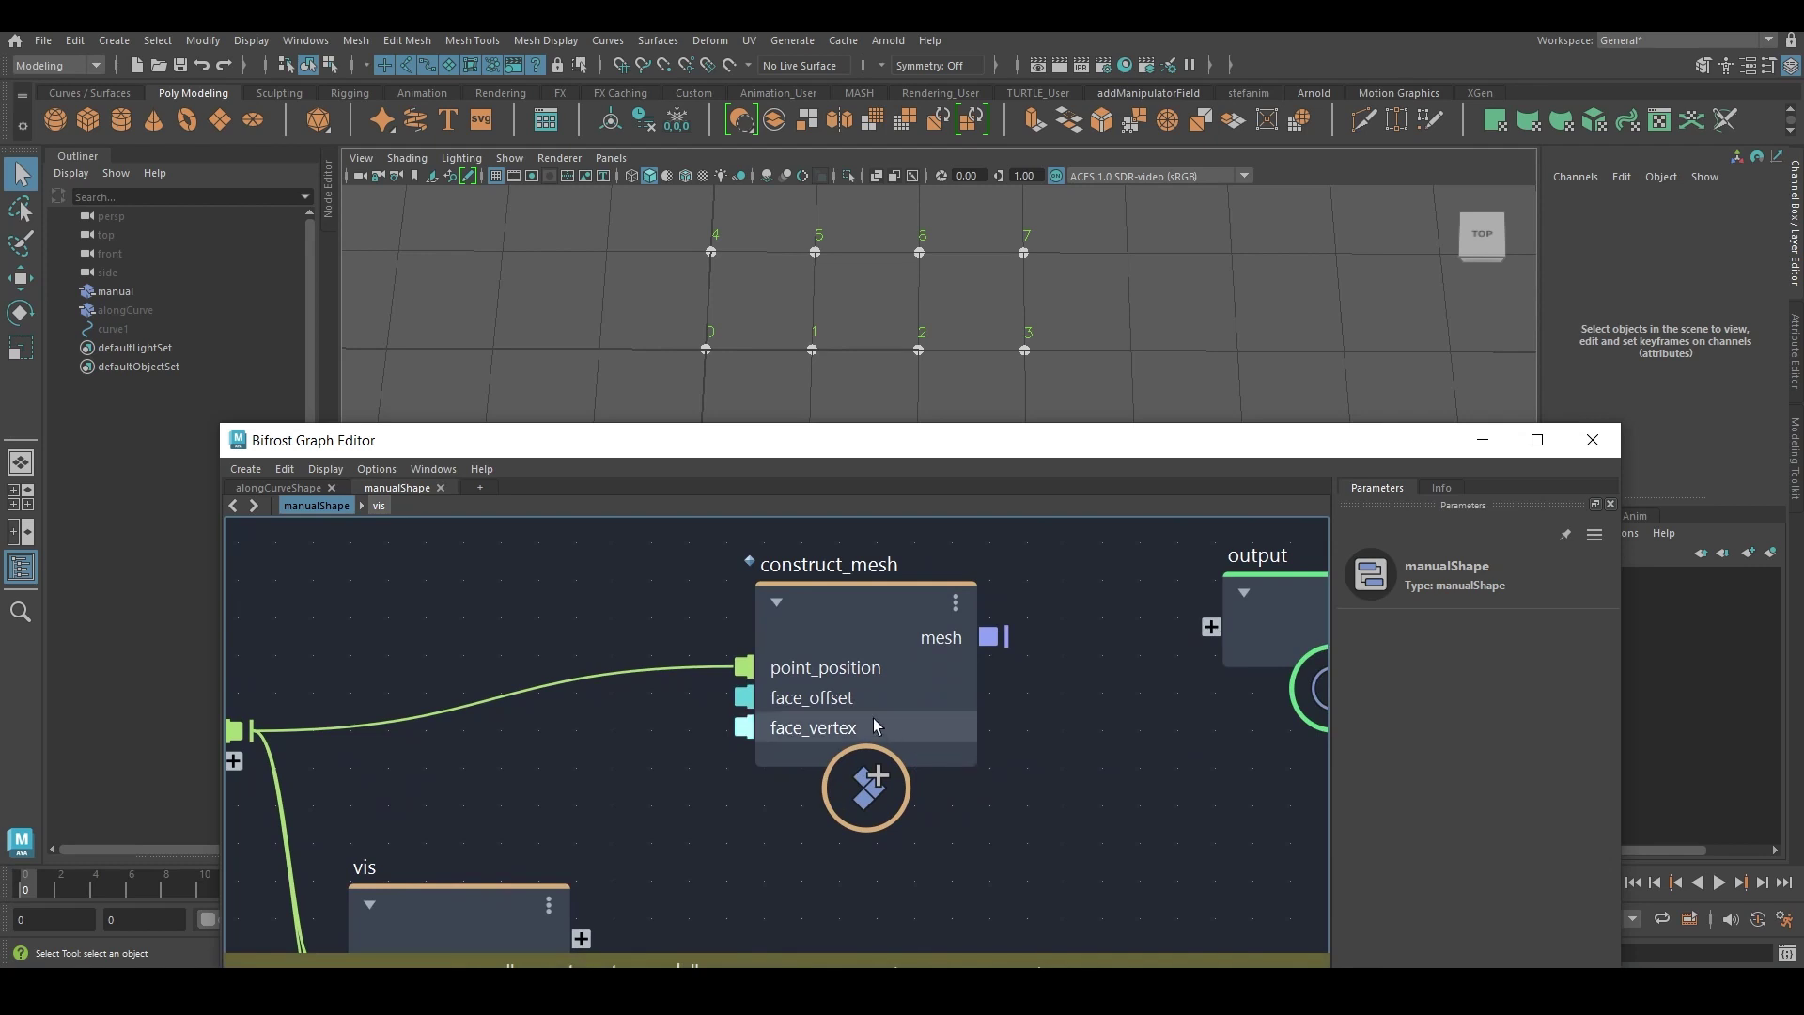
Move the Bifrost Graph Editor window lower and frame the eight numbered points in the viewport above it.
{"action": "left_click_drag", "start_coordinate": [687, 684], "coordinate": [987, 916]}
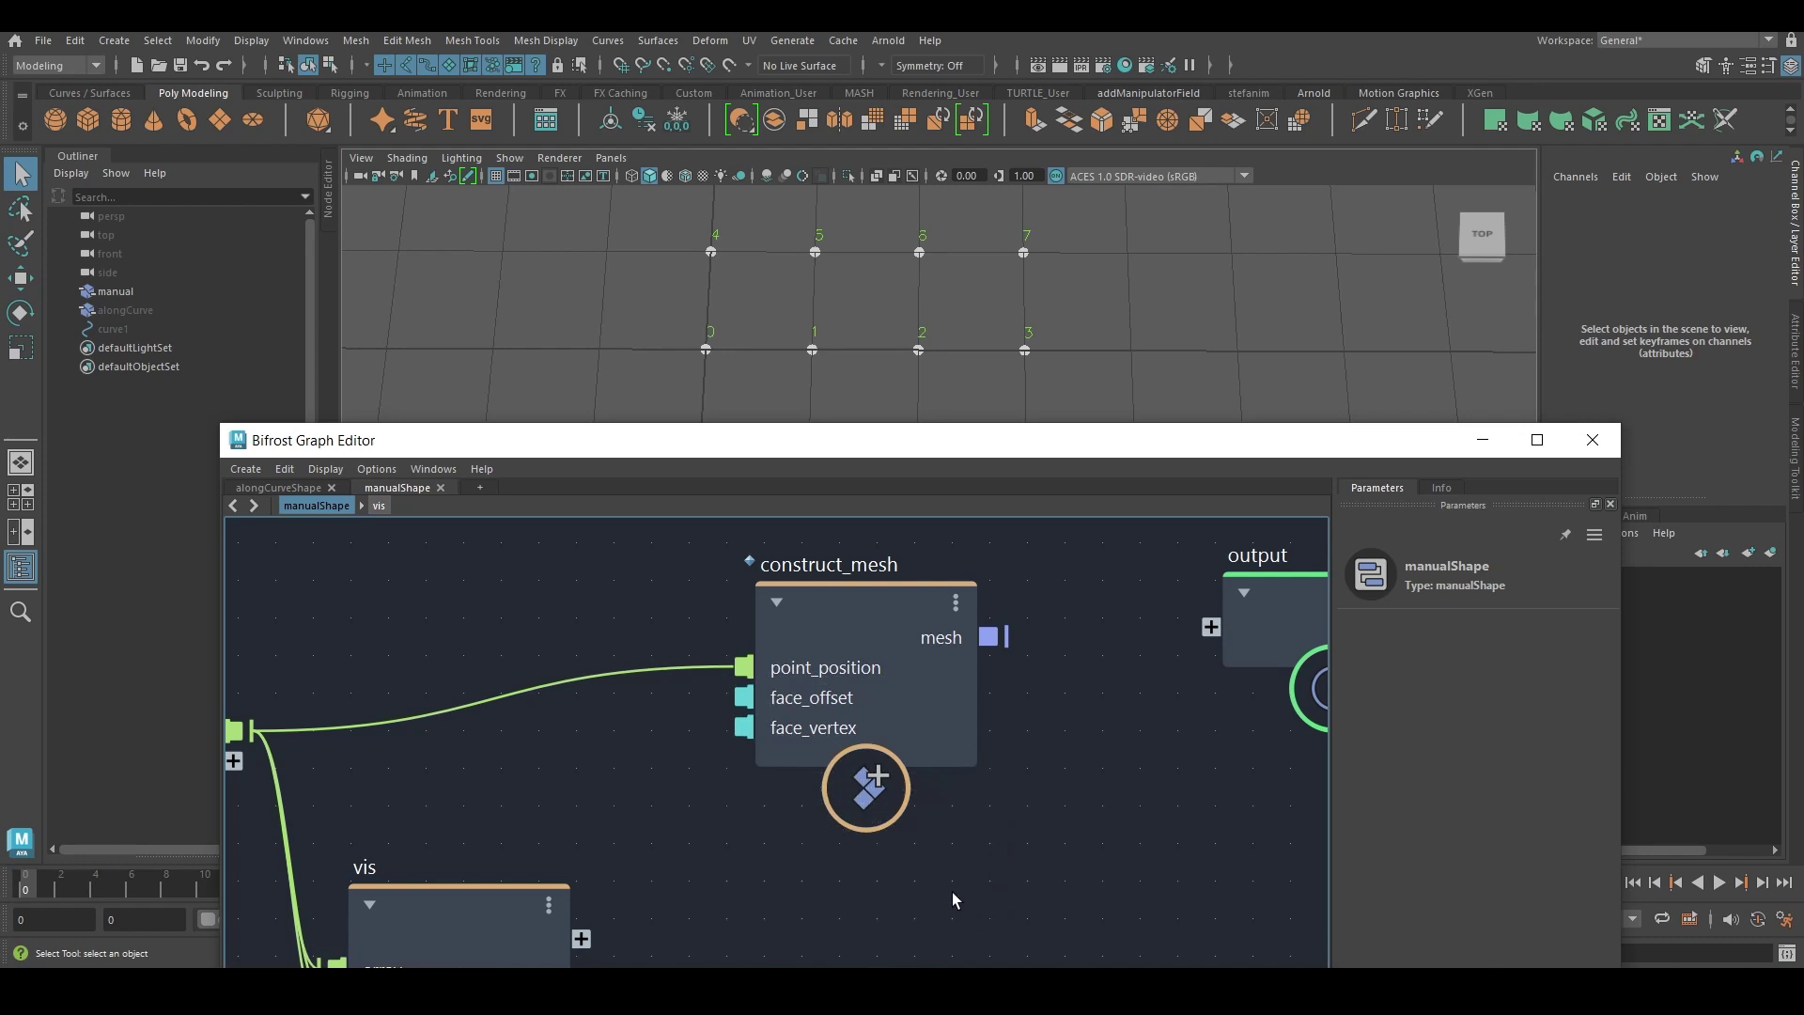
{"action": "left_click_drag", "start_coordinate": [662, 716], "coordinate": [1051, 804]}
{"action": "left_click", "coordinate": [1053, 802]}
{"action": "left_click_drag", "start_coordinate": [866, 458], "coordinate": [869, 497]}
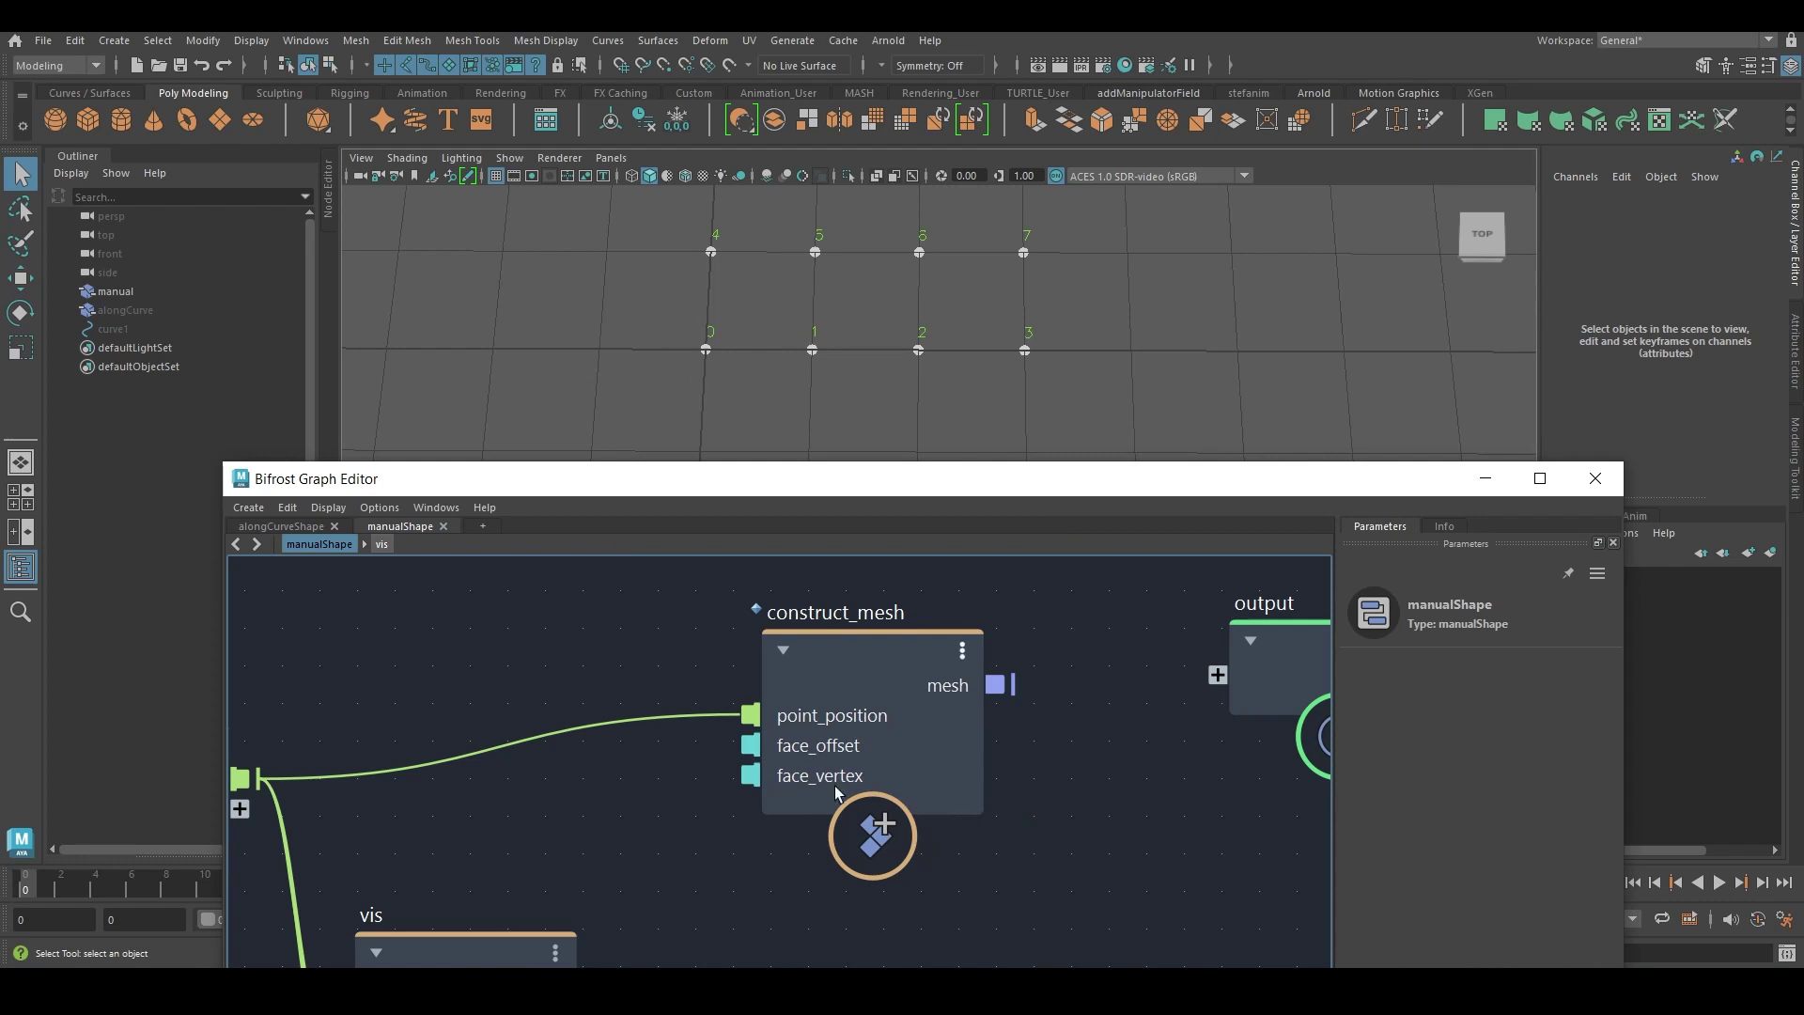
{"action": "left_click_drag", "start_coordinate": [711, 492], "coordinate": [714, 567]}
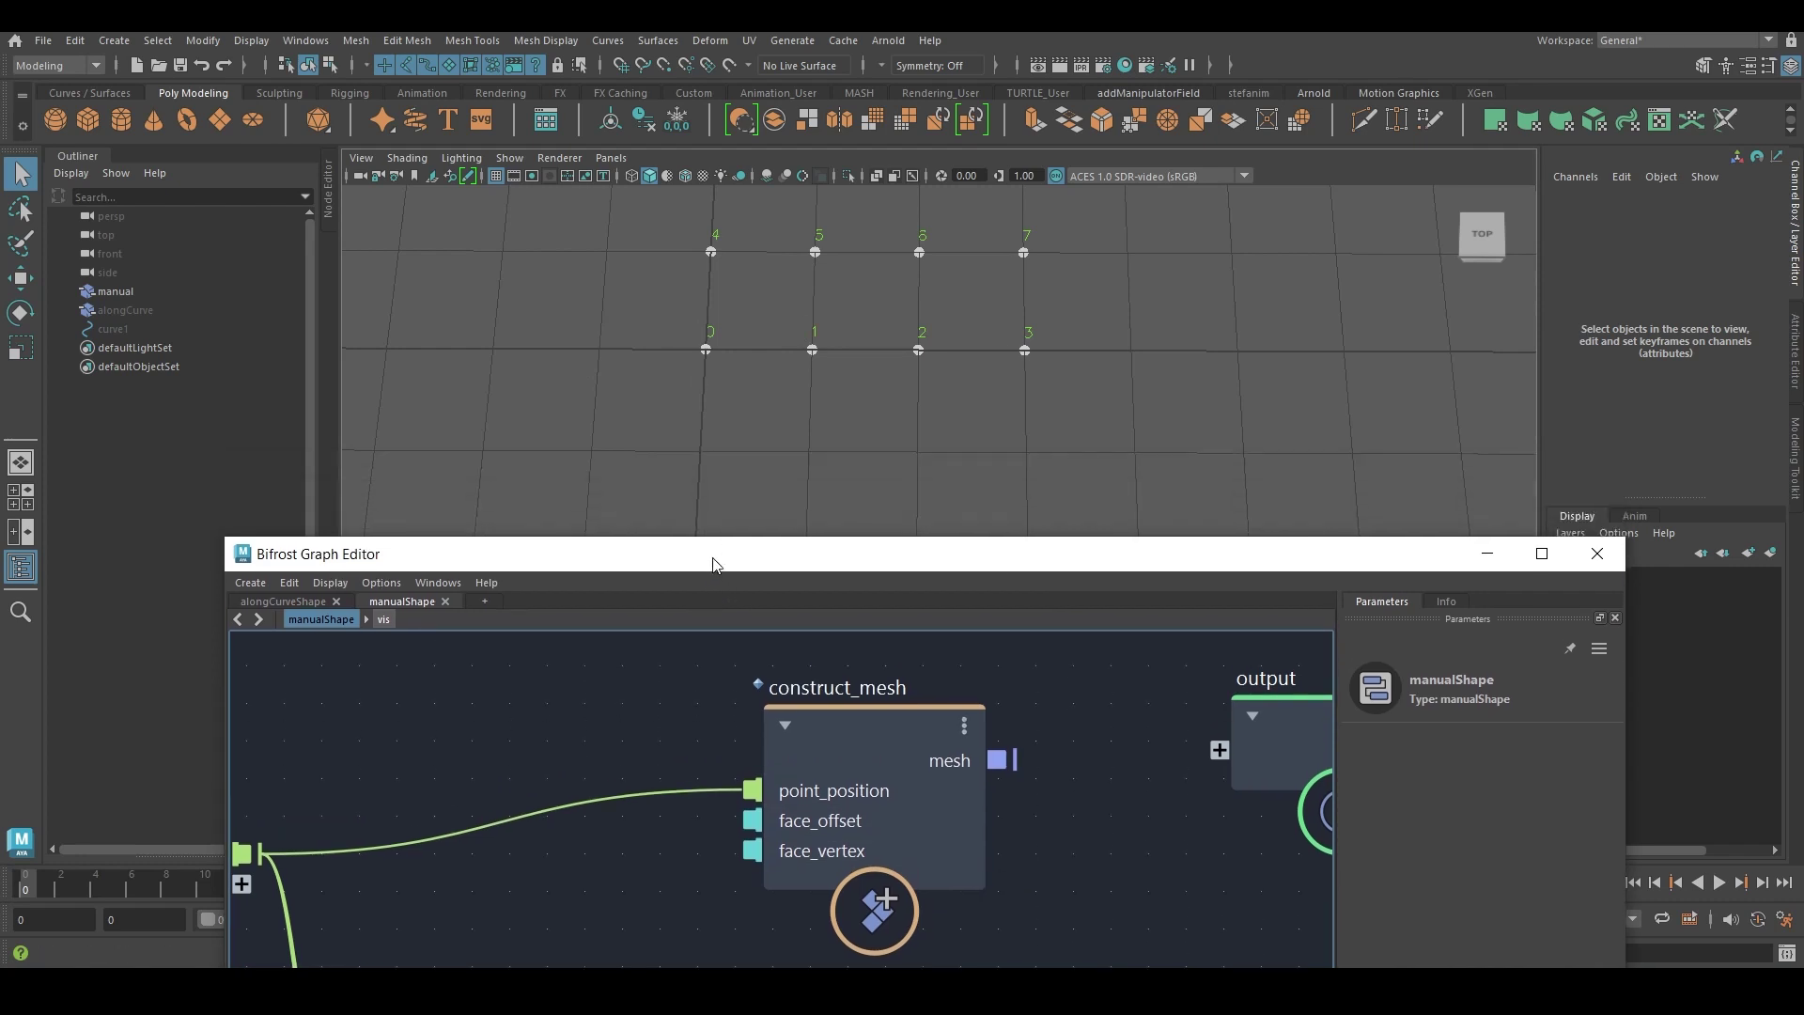
{"action": "middle_click_drag", "start_coordinate": [798, 407], "coordinate": [826, 459], "text": "alt"}
{"action": "scroll", "coordinate": [826, 458], "scroll_direction": "up", "scroll_amount": 1}
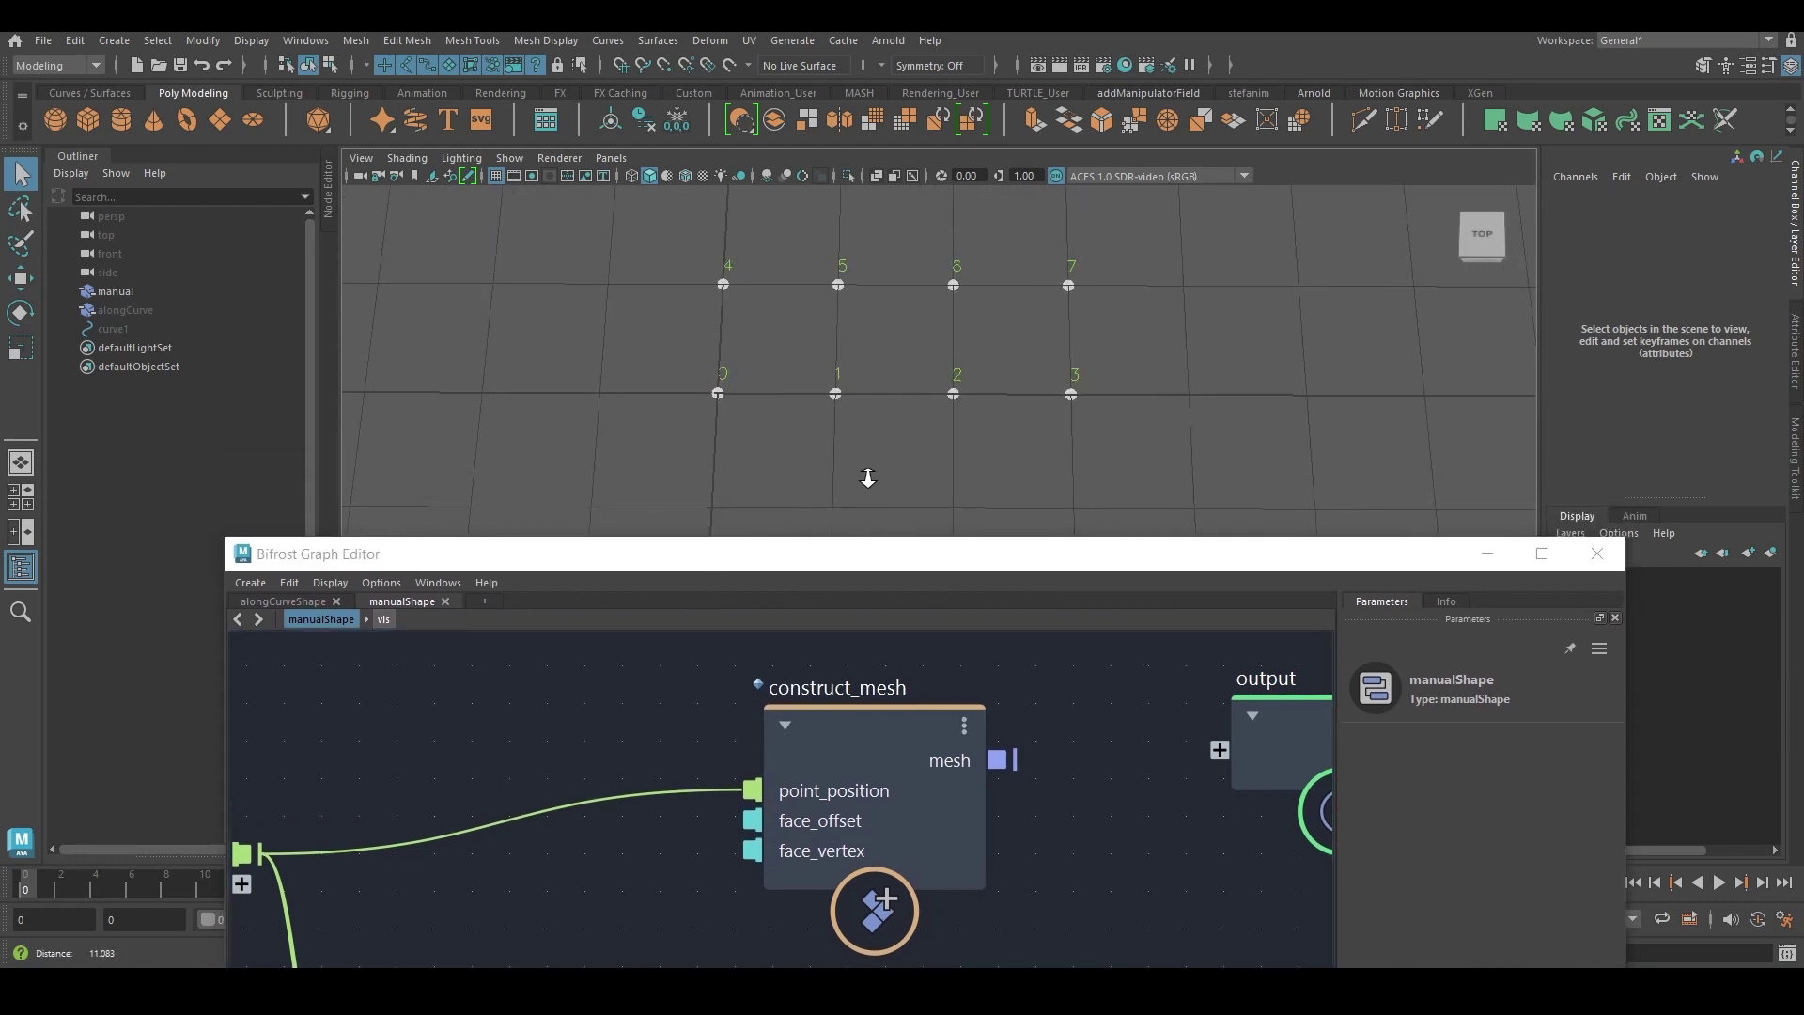
{"action": "left_click_drag", "start_coordinate": [667, 323], "coordinate": [918, 363], "text": "alt"}
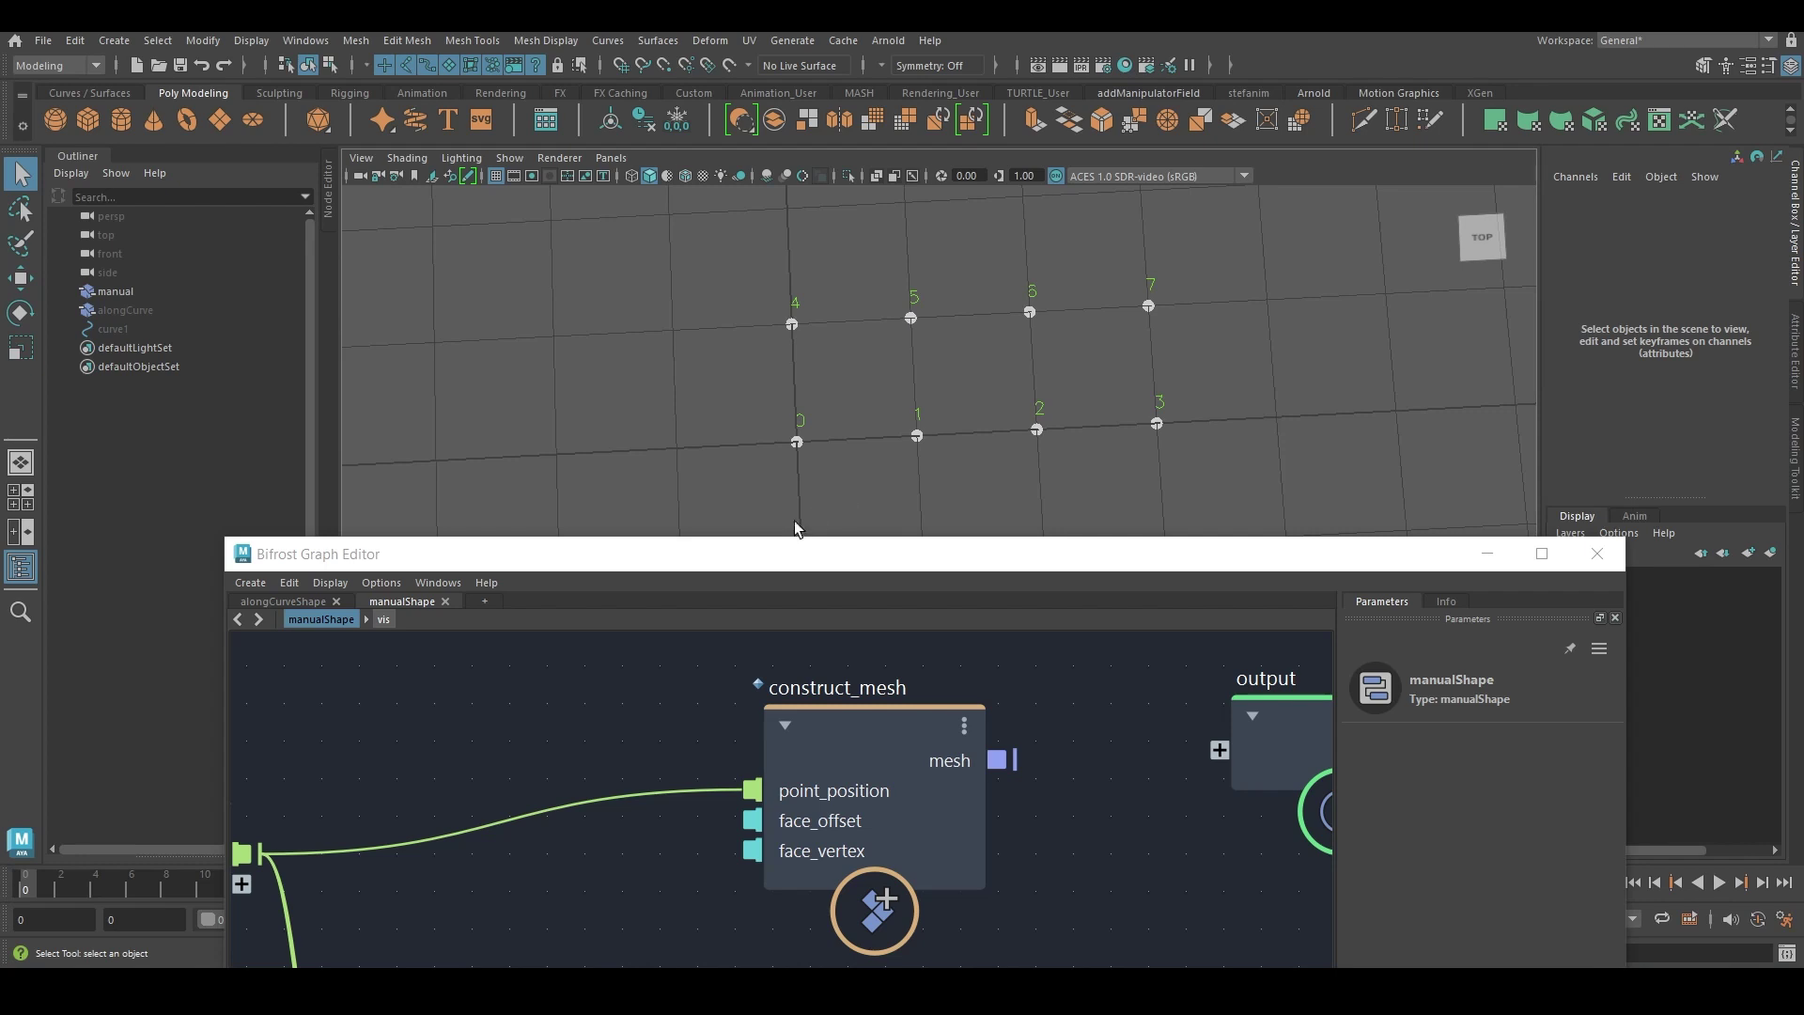
{"action": "left_click_drag", "start_coordinate": [753, 556], "coordinate": [853, 544]}
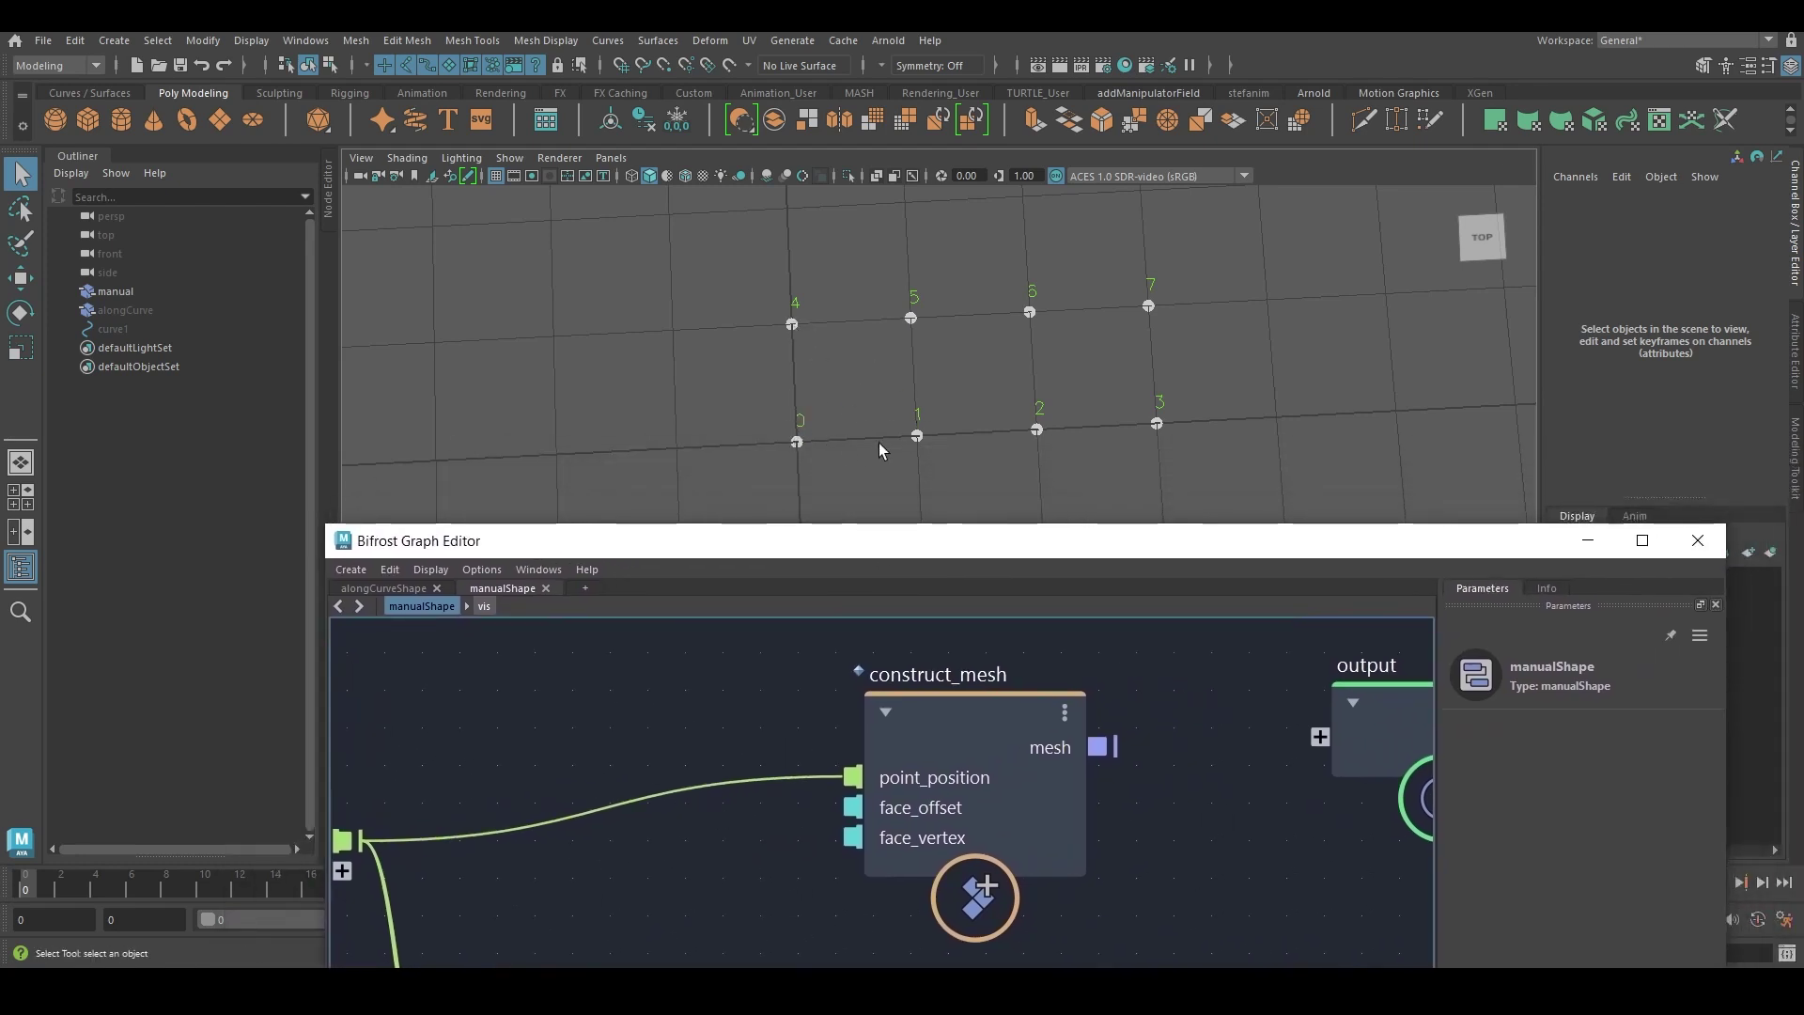
{"action": "left_click_drag", "start_coordinate": [844, 350], "coordinate": [847, 360], "text": "alt"}
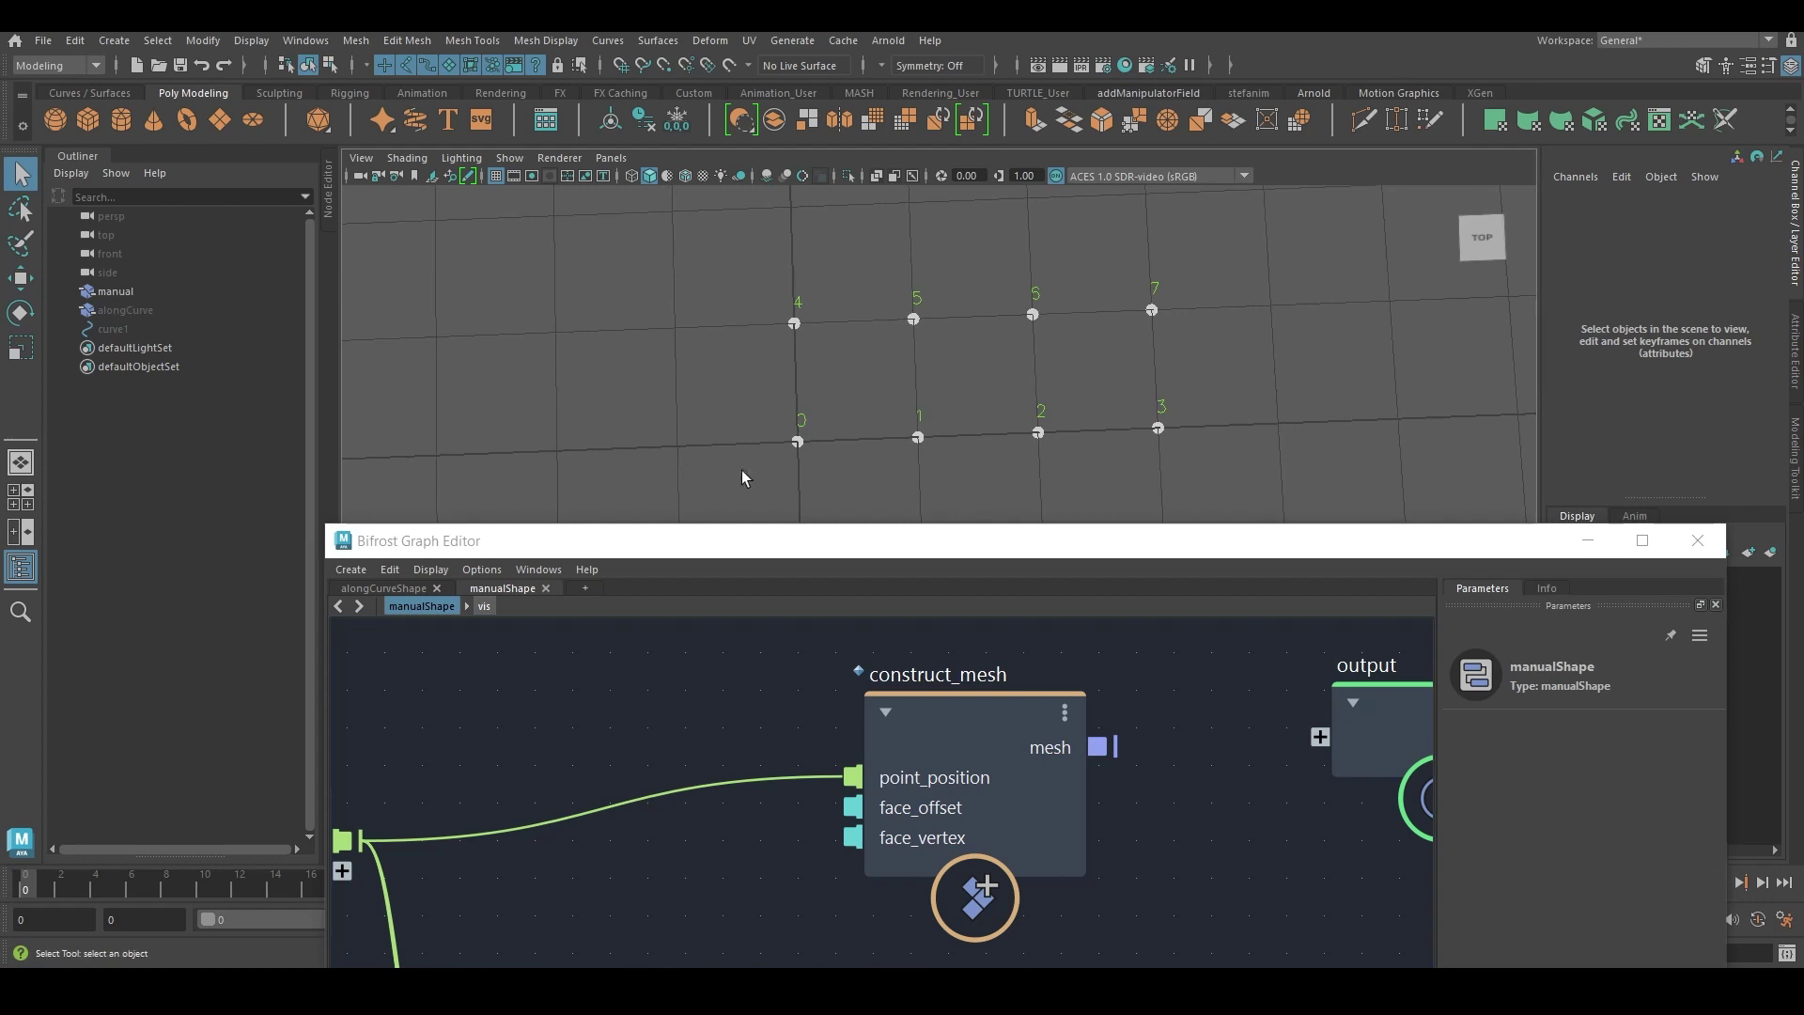
Use Blue Pencil to outline the three quads between the two point rows in red, and undo the strokes.
{"action": "left_click", "coordinate": [467, 176]}
{"action": "mouse_move", "coordinate": [792, 340]}
{"action": "left_mouse_down"}
{"action": "mouse_move", "coordinate": [787, 448]}
{"action": "mouse_move", "coordinate": [917, 457]}
{"action": "mouse_move", "coordinate": [926, 340]}
{"action": "mouse_move", "coordinate": [789, 353]}
{"action": "left_mouse_up"}
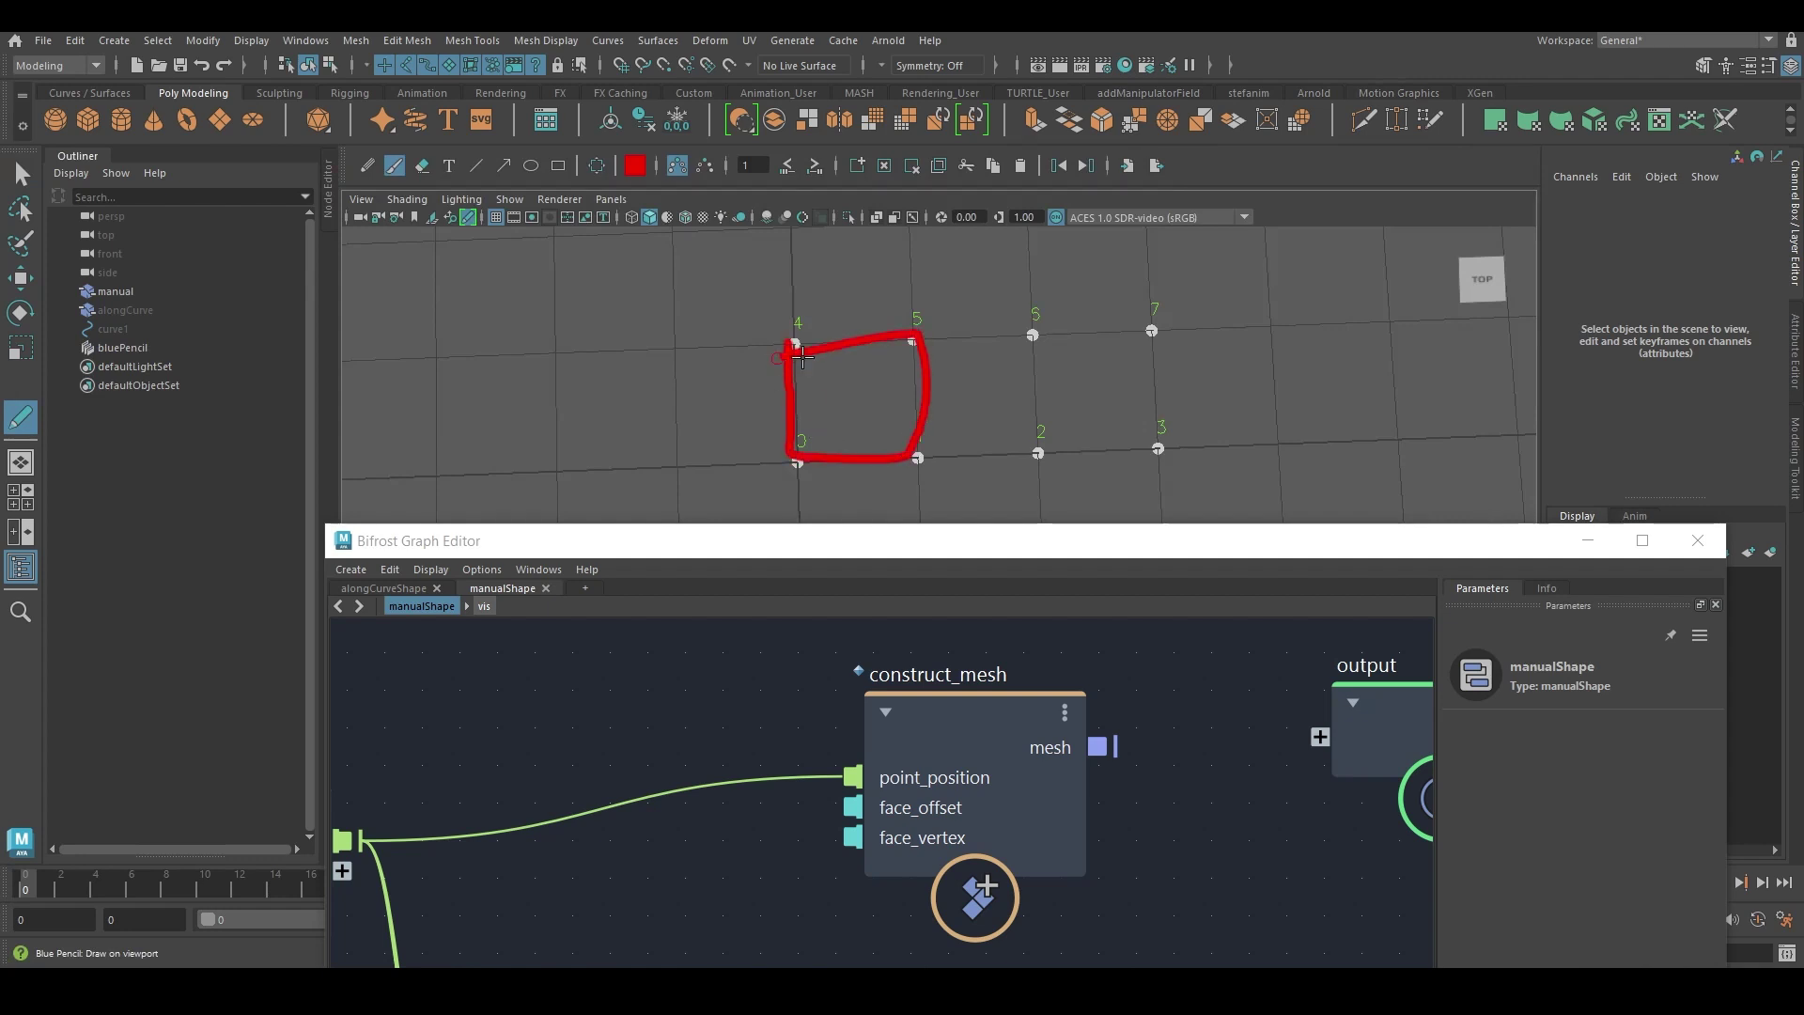
{"action": "mouse_move", "coordinate": [919, 340]}
{"action": "left_mouse_down"}
{"action": "mouse_move", "coordinate": [1034, 335]}
{"action": "mouse_move", "coordinate": [1038, 430]}
{"action": "mouse_move", "coordinate": [913, 457]}
{"action": "left_mouse_up"}
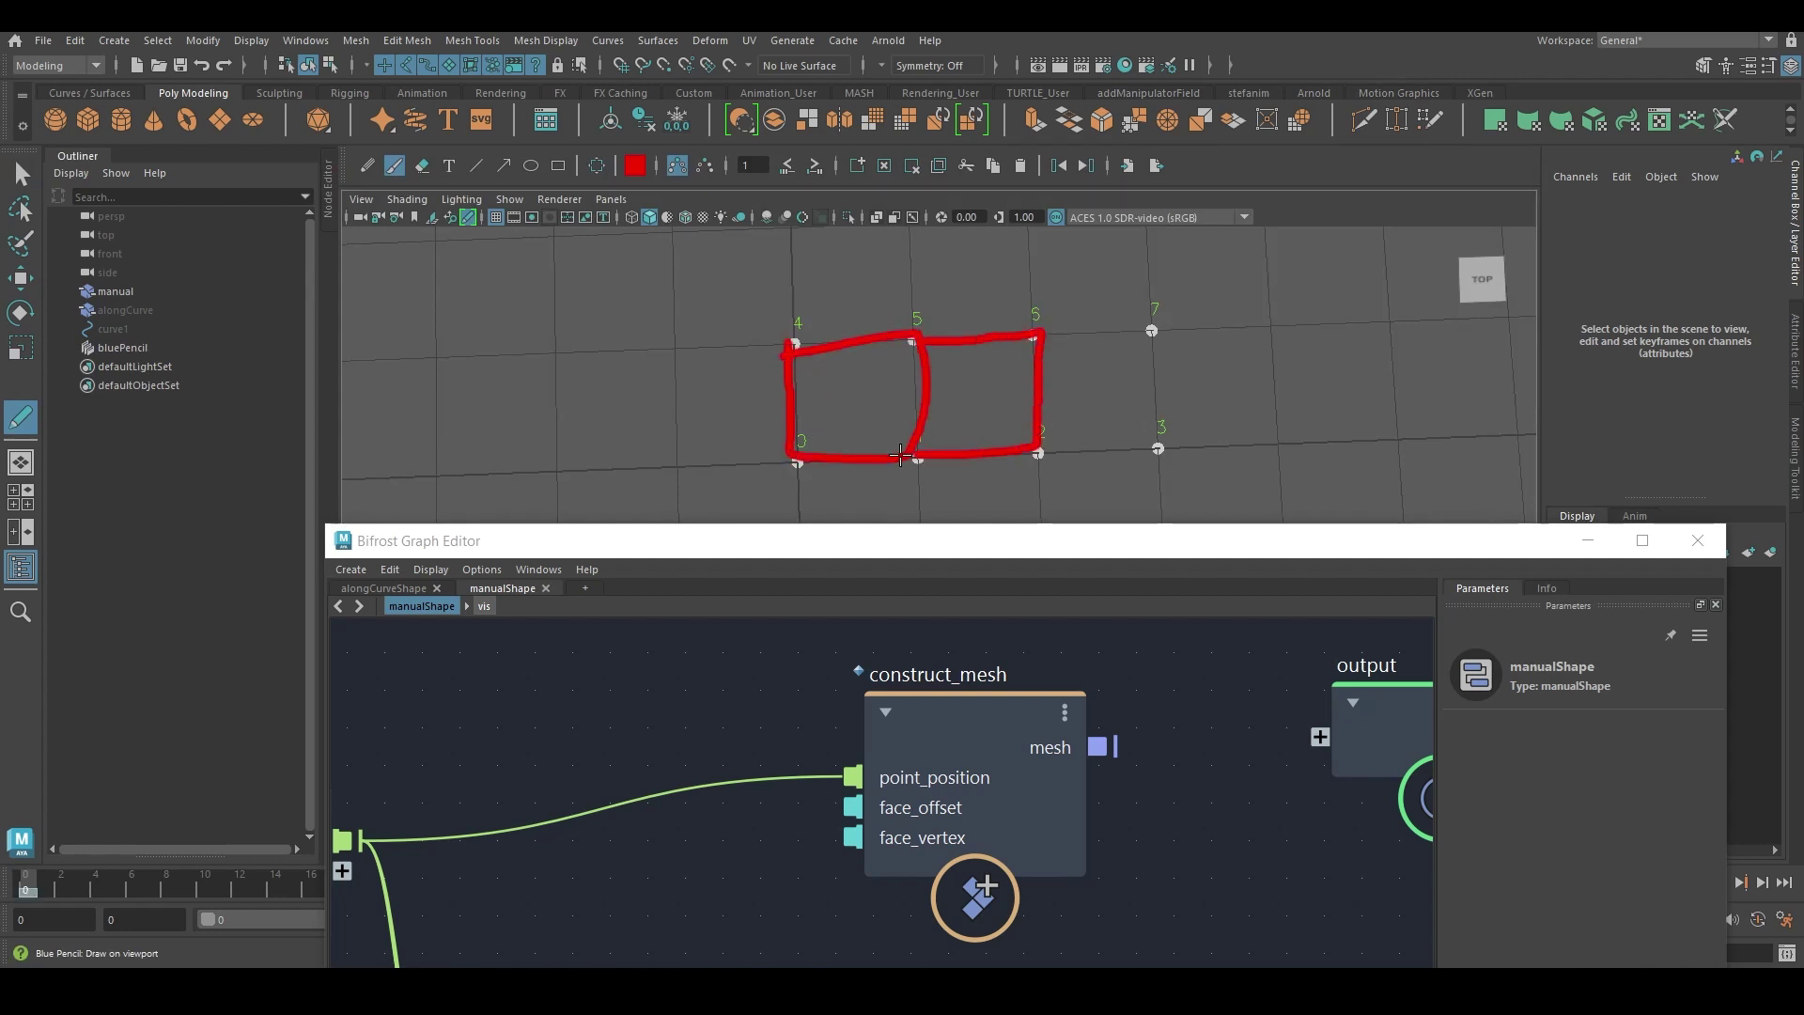
{"action": "mouse_move", "coordinate": [1045, 335]}
{"action": "left_mouse_down"}
{"action": "mouse_move", "coordinate": [1153, 331]}
{"action": "mouse_move", "coordinate": [1138, 429]}
{"action": "mouse_move", "coordinate": [1038, 454]}
{"action": "left_mouse_up"}
{"action": "key", "text": "ctrl+z"}
{"action": "key", "text": "ctrl+z"}
{"action": "key", "text": "ctrl+z"}
Trace the first quad through points 0, 1, 5 and 4 in red, and undo the outline.
{"action": "left_click_drag", "start_coordinate": [859, 425], "coordinate": [849, 415], "text": "alt"}
{"action": "right_click_drag", "start_coordinate": [849, 414], "coordinate": [898, 423], "text": "alt"}
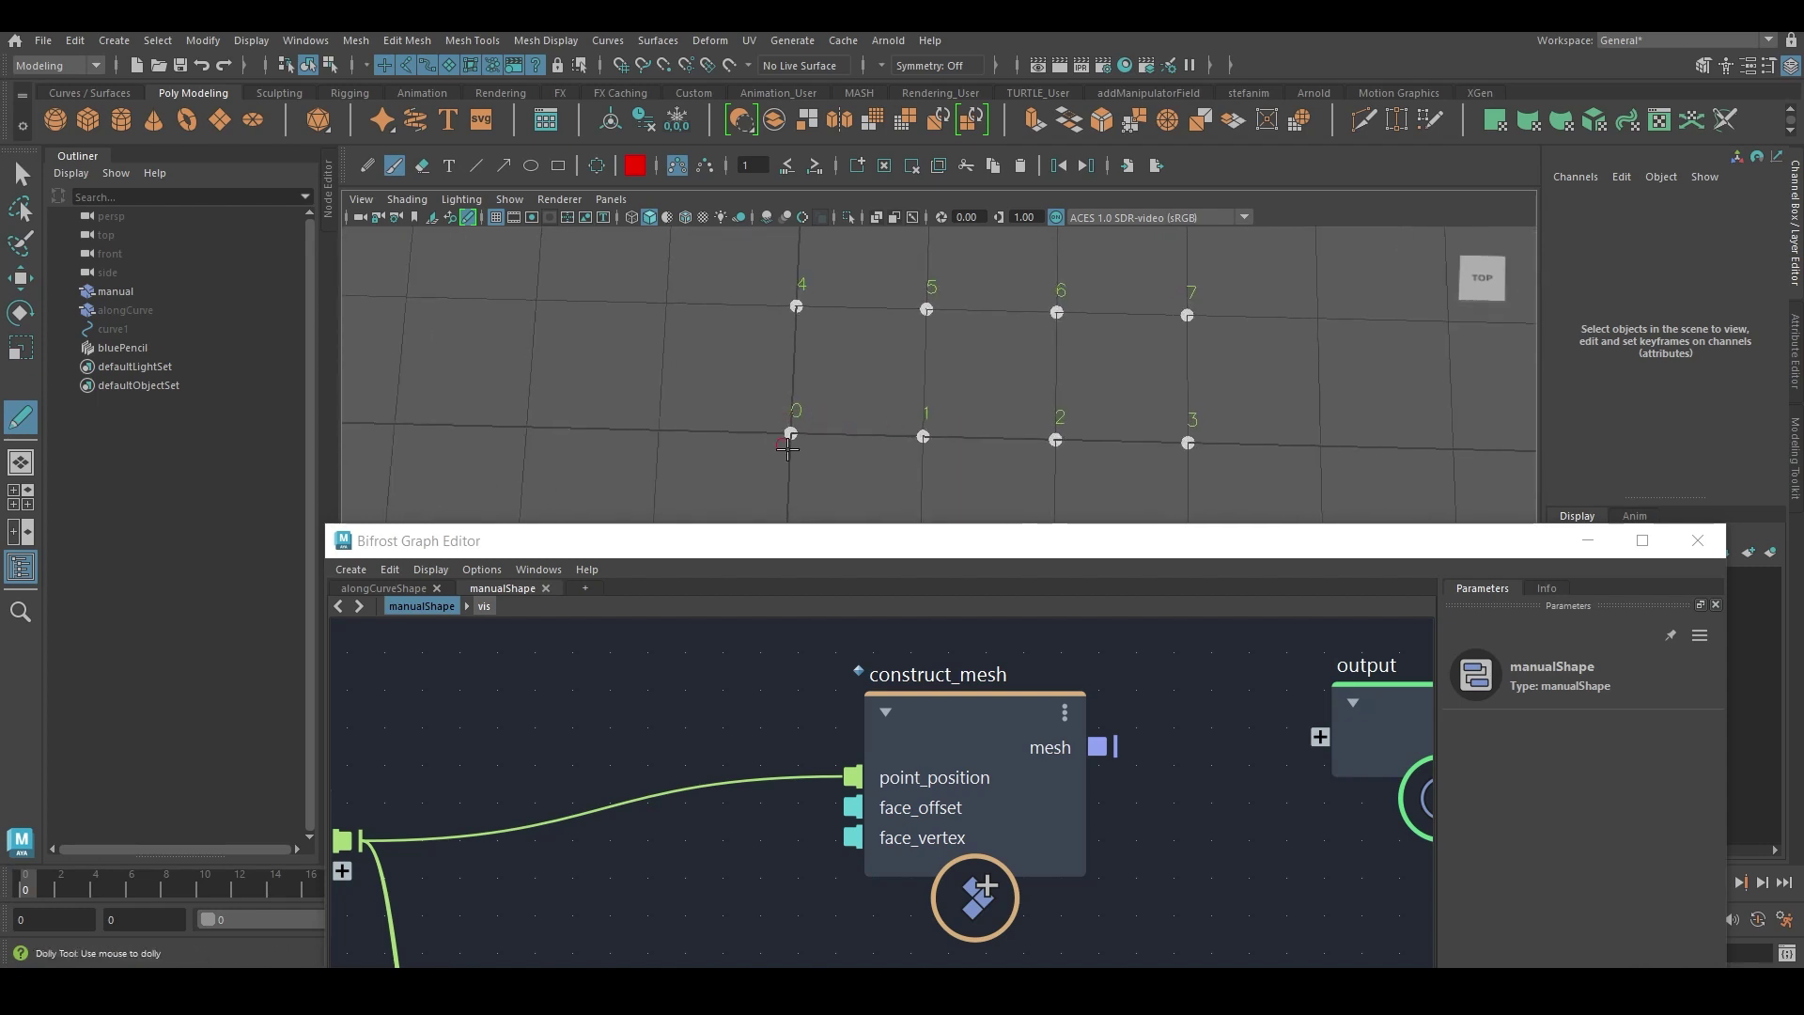
{"action": "mouse_move", "coordinate": [794, 425]}
{"action": "left_mouse_down"}
{"action": "mouse_move", "coordinate": [806, 441]}
{"action": "mouse_move", "coordinate": [786, 438]}
{"action": "left_mouse_up"}
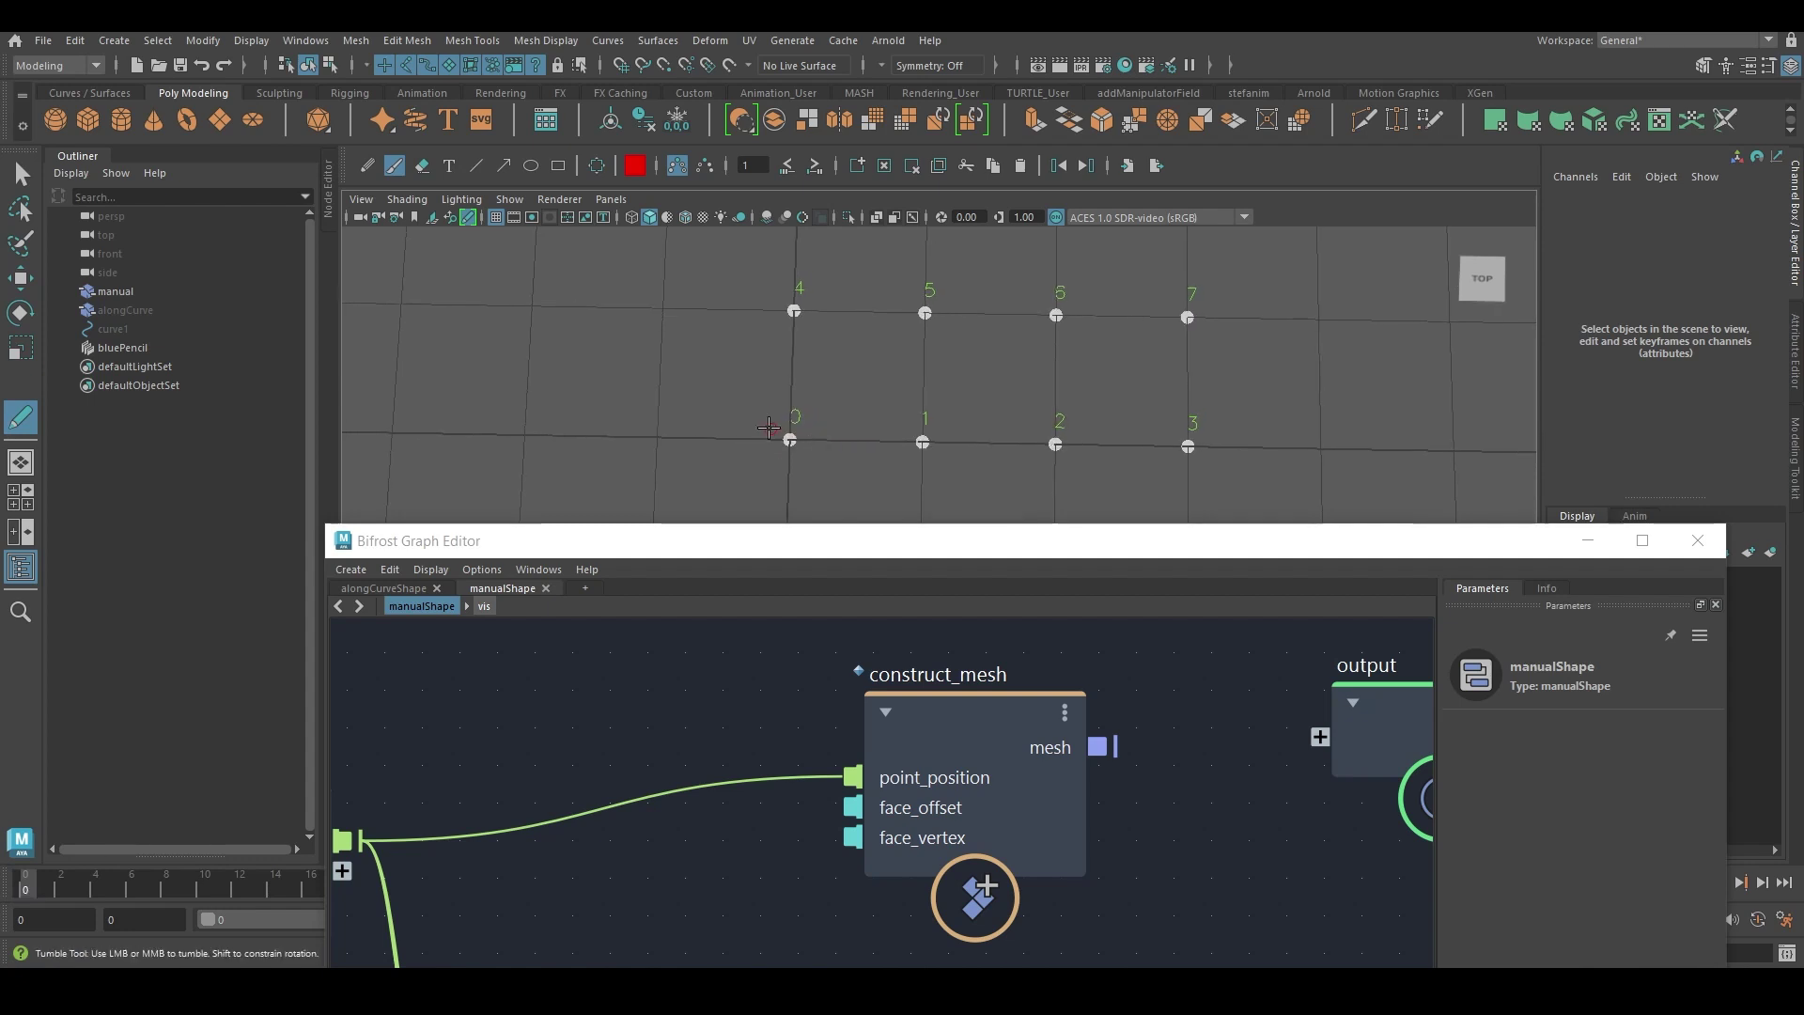
{"action": "mouse_move", "coordinate": [788, 435]}
{"action": "left_mouse_down"}
{"action": "mouse_move", "coordinate": [935, 436]}
{"action": "mouse_move", "coordinate": [937, 317]}
{"action": "mouse_move", "coordinate": [805, 315]}
{"action": "left_mouse_up"}
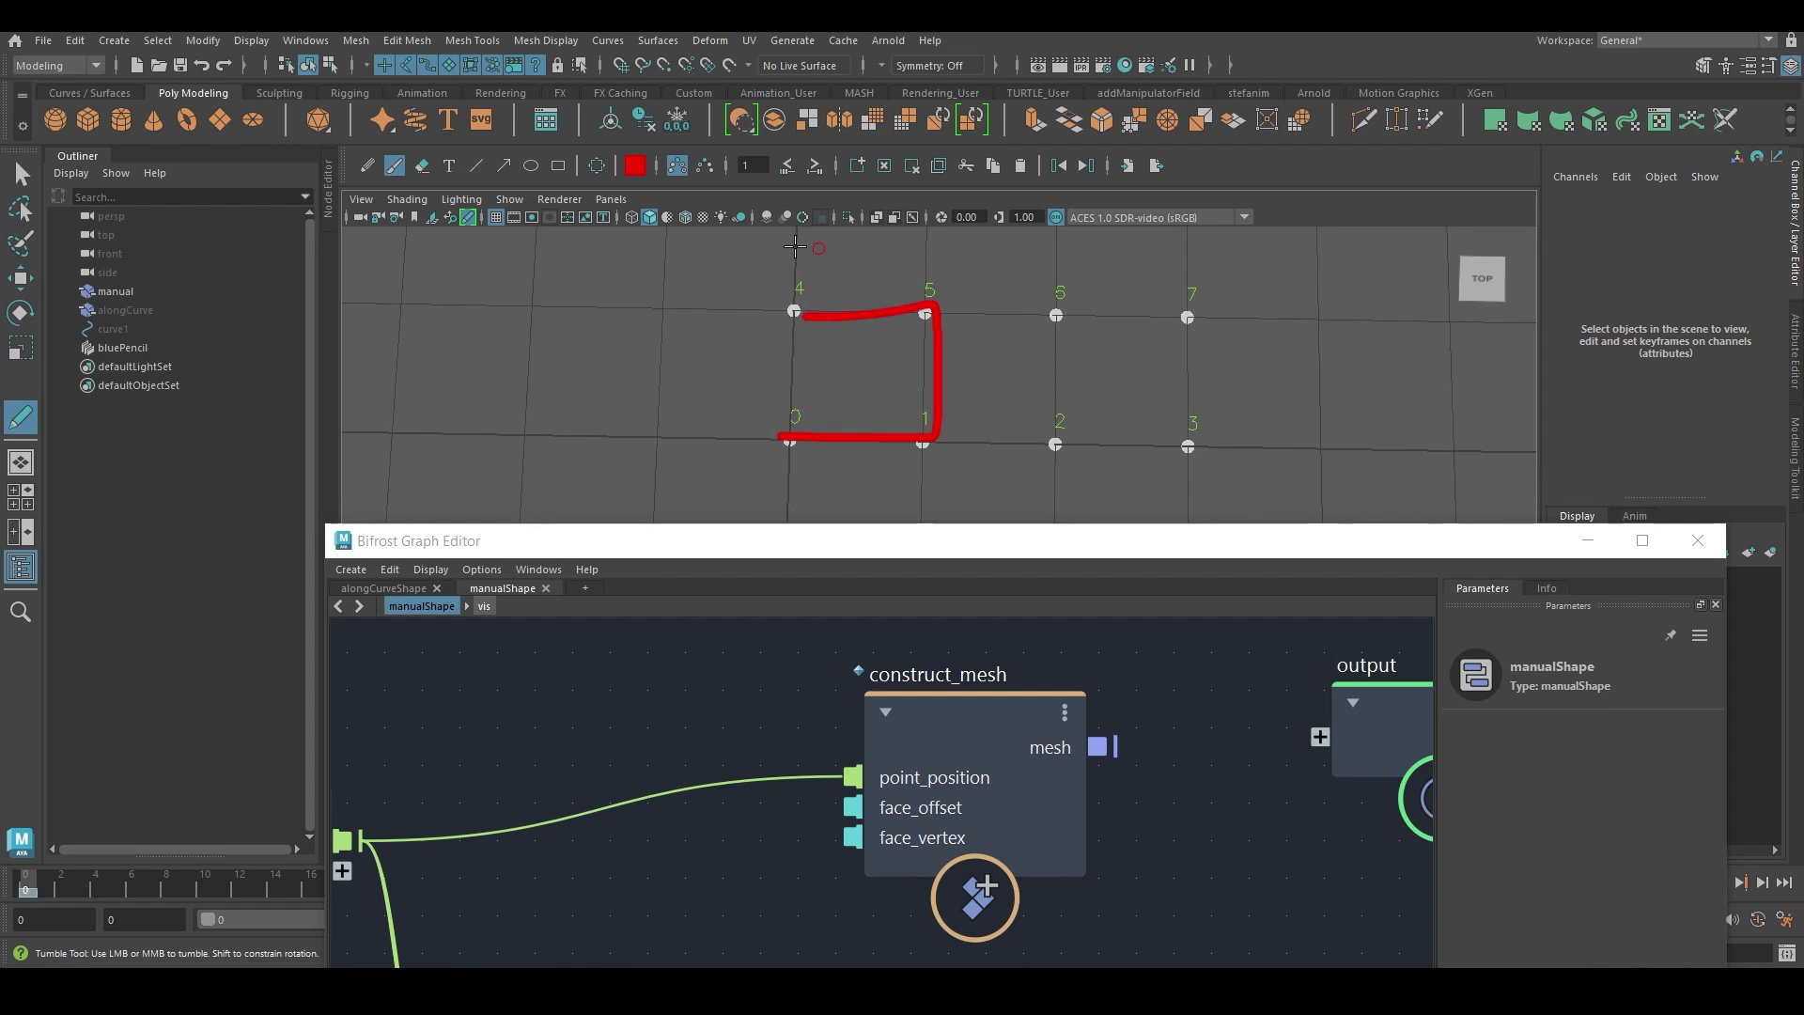
{"action": "key", "text": "ctrl+z"}
Handwrite the face_vertex list [0,1,5,4,1,2,6,5,2,3,7,6] in red below the numbered points, outlining the second quad and undoing that outline.
{"action": "left_click_drag", "start_coordinate": [674, 549], "coordinate": [621, 685]}
{"action": "mouse_move", "coordinate": [526, 481]}
{"action": "left_mouse_down"}
{"action": "mouse_move", "coordinate": [474, 481]}
{"action": "mouse_move", "coordinate": [529, 545]}
{"action": "mouse_move", "coordinate": [523, 512]}
{"action": "mouse_move", "coordinate": [545, 500]}
{"action": "mouse_move", "coordinate": [565, 552]}
{"action": "mouse_move", "coordinate": [747, 522]}
{"action": "mouse_move", "coordinate": [728, 543]}
{"action": "left_mouse_up"}
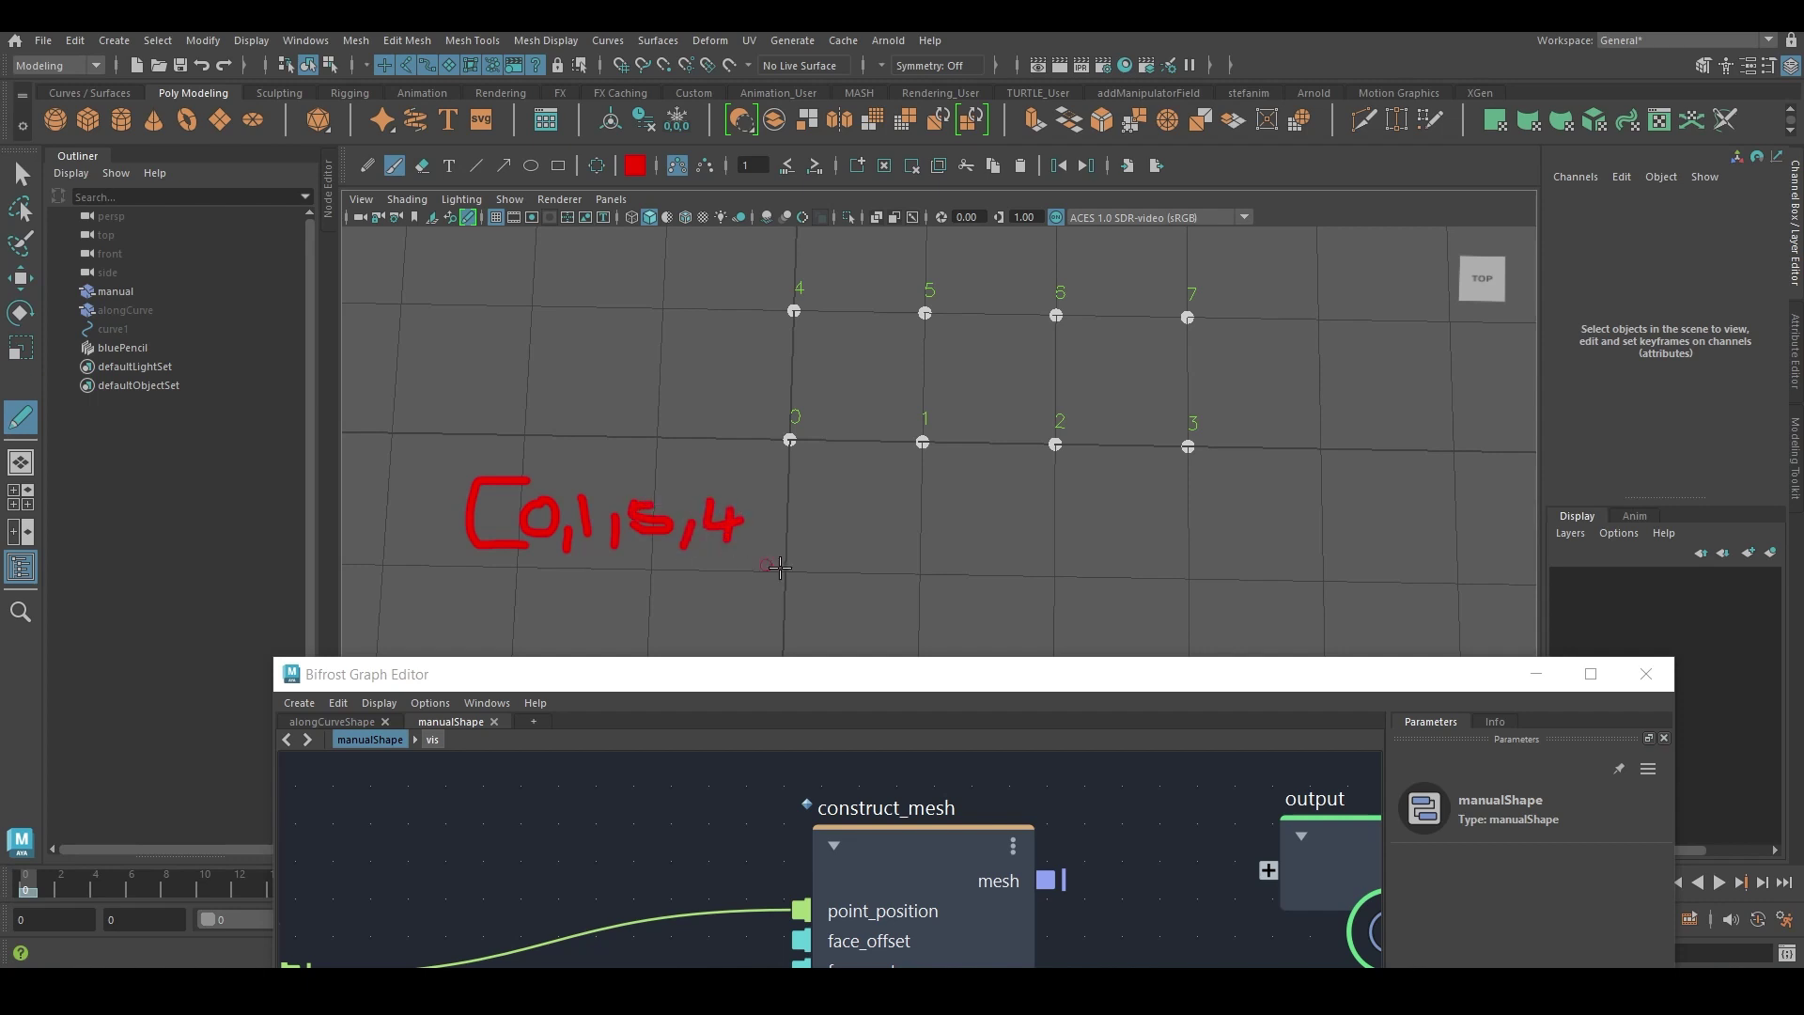
{"action": "mouse_move", "coordinate": [925, 444]}
{"action": "left_mouse_down"}
{"action": "mouse_move", "coordinate": [1053, 441]}
{"action": "mouse_move", "coordinate": [1053, 356]}
{"action": "mouse_move", "coordinate": [926, 302]}
{"action": "mouse_move", "coordinate": [922, 397]}
{"action": "left_mouse_up"}
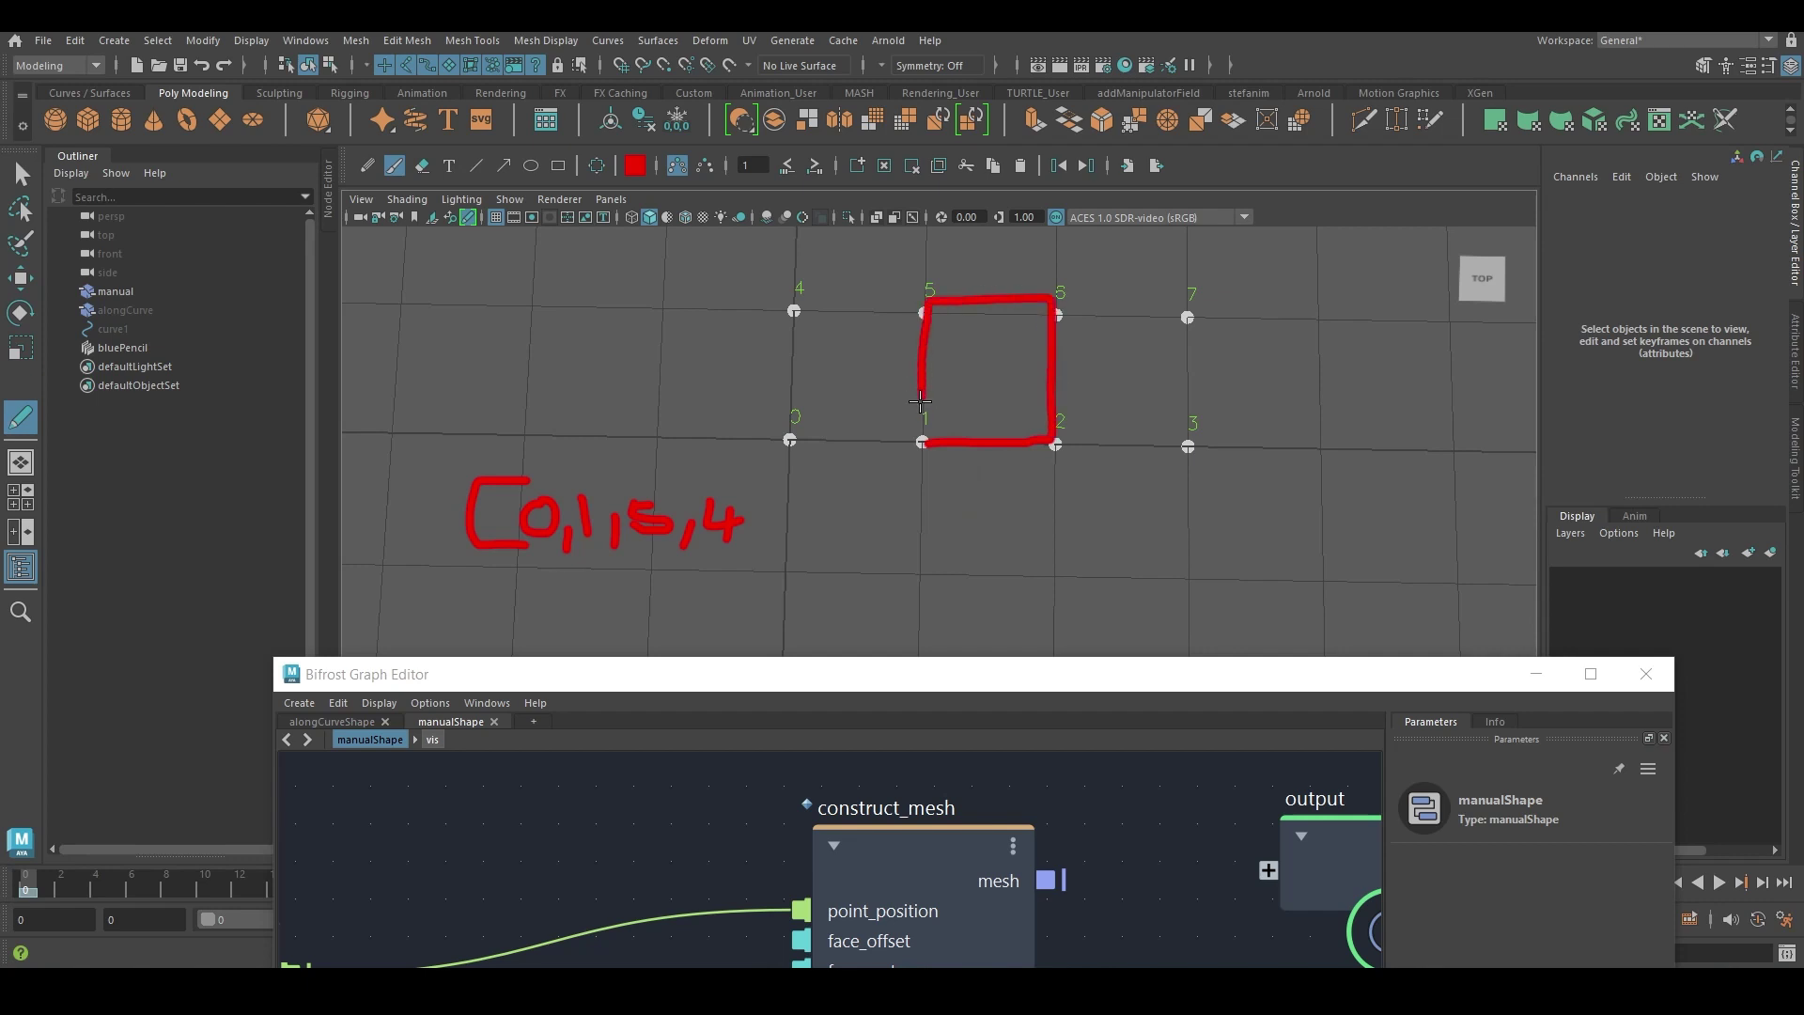
{"action": "key", "text": "ctrl+z"}
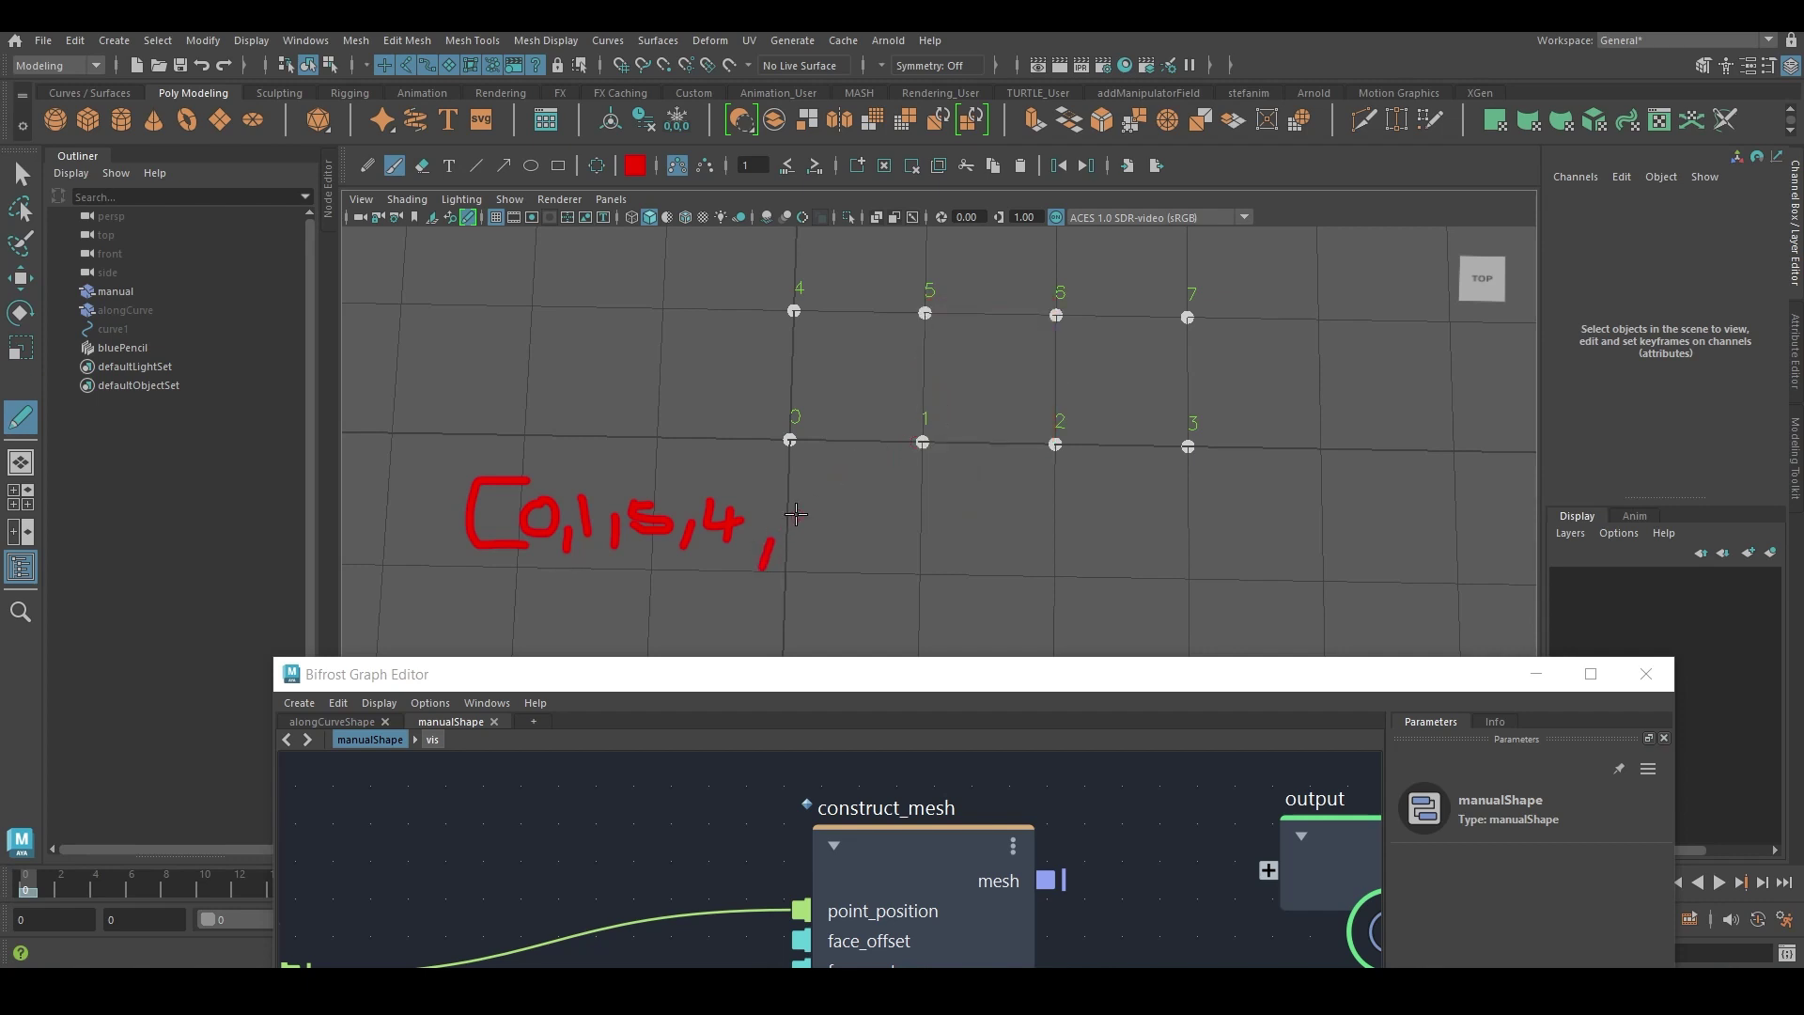
{"action": "mouse_move", "coordinate": [830, 524]}
{"action": "left_mouse_down"}
{"action": "mouse_move", "coordinate": [819, 551]}
{"action": "mouse_move", "coordinate": [864, 515]}
{"action": "mouse_move", "coordinate": [855, 543]}
{"action": "mouse_move", "coordinate": [881, 567]}
{"action": "left_mouse_up"}
{"action": "left_click_drag", "start_coordinate": [926, 501], "coordinate": [913, 547]}
{"action": "mouse_move", "coordinate": [932, 539]}
{"action": "left_mouse_down"}
{"action": "mouse_move", "coordinate": [926, 572]}
{"action": "mouse_move", "coordinate": [947, 510]}
{"action": "mouse_move", "coordinate": [991, 571]}
{"action": "left_mouse_up"}
{"action": "mouse_move", "coordinate": [1030, 507]}
{"action": "left_mouse_down"}
{"action": "mouse_move", "coordinate": [1048, 554]}
{"action": "mouse_move", "coordinate": [1123, 515]}
{"action": "mouse_move", "coordinate": [1098, 562]}
{"action": "mouse_move", "coordinate": [1143, 569]}
{"action": "mouse_move", "coordinate": [1215, 531]}
{"action": "mouse_move", "coordinate": [1217, 561]}
{"action": "mouse_move", "coordinate": [1222, 544]}
{"action": "mouse_move", "coordinate": [1267, 590]}
{"action": "mouse_move", "coordinate": [1202, 592]}
{"action": "left_mouse_up"}
Handwrite the face_offset list [0,4,8,12] in red beneath the face_vertex list.
{"action": "left_click_drag", "start_coordinate": [1088, 674], "coordinate": [1074, 412]}
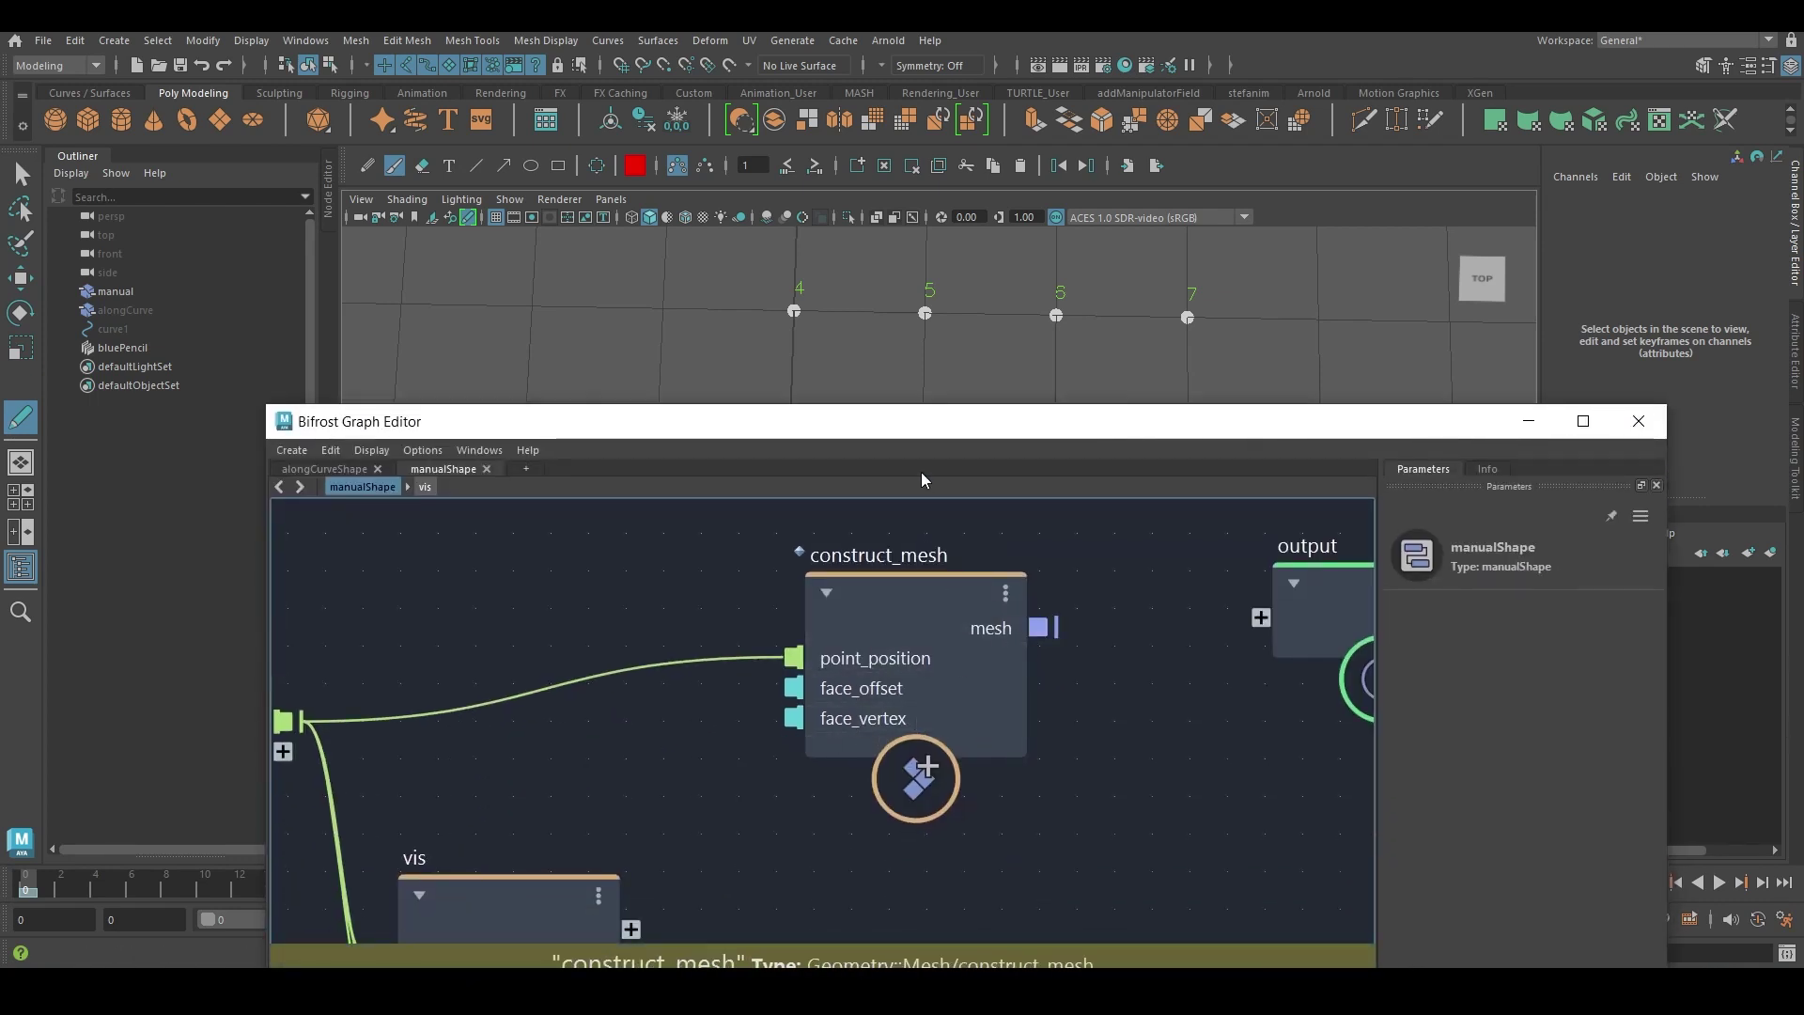
{"action": "left_click_drag", "start_coordinate": [927, 436], "coordinate": [851, 679]}
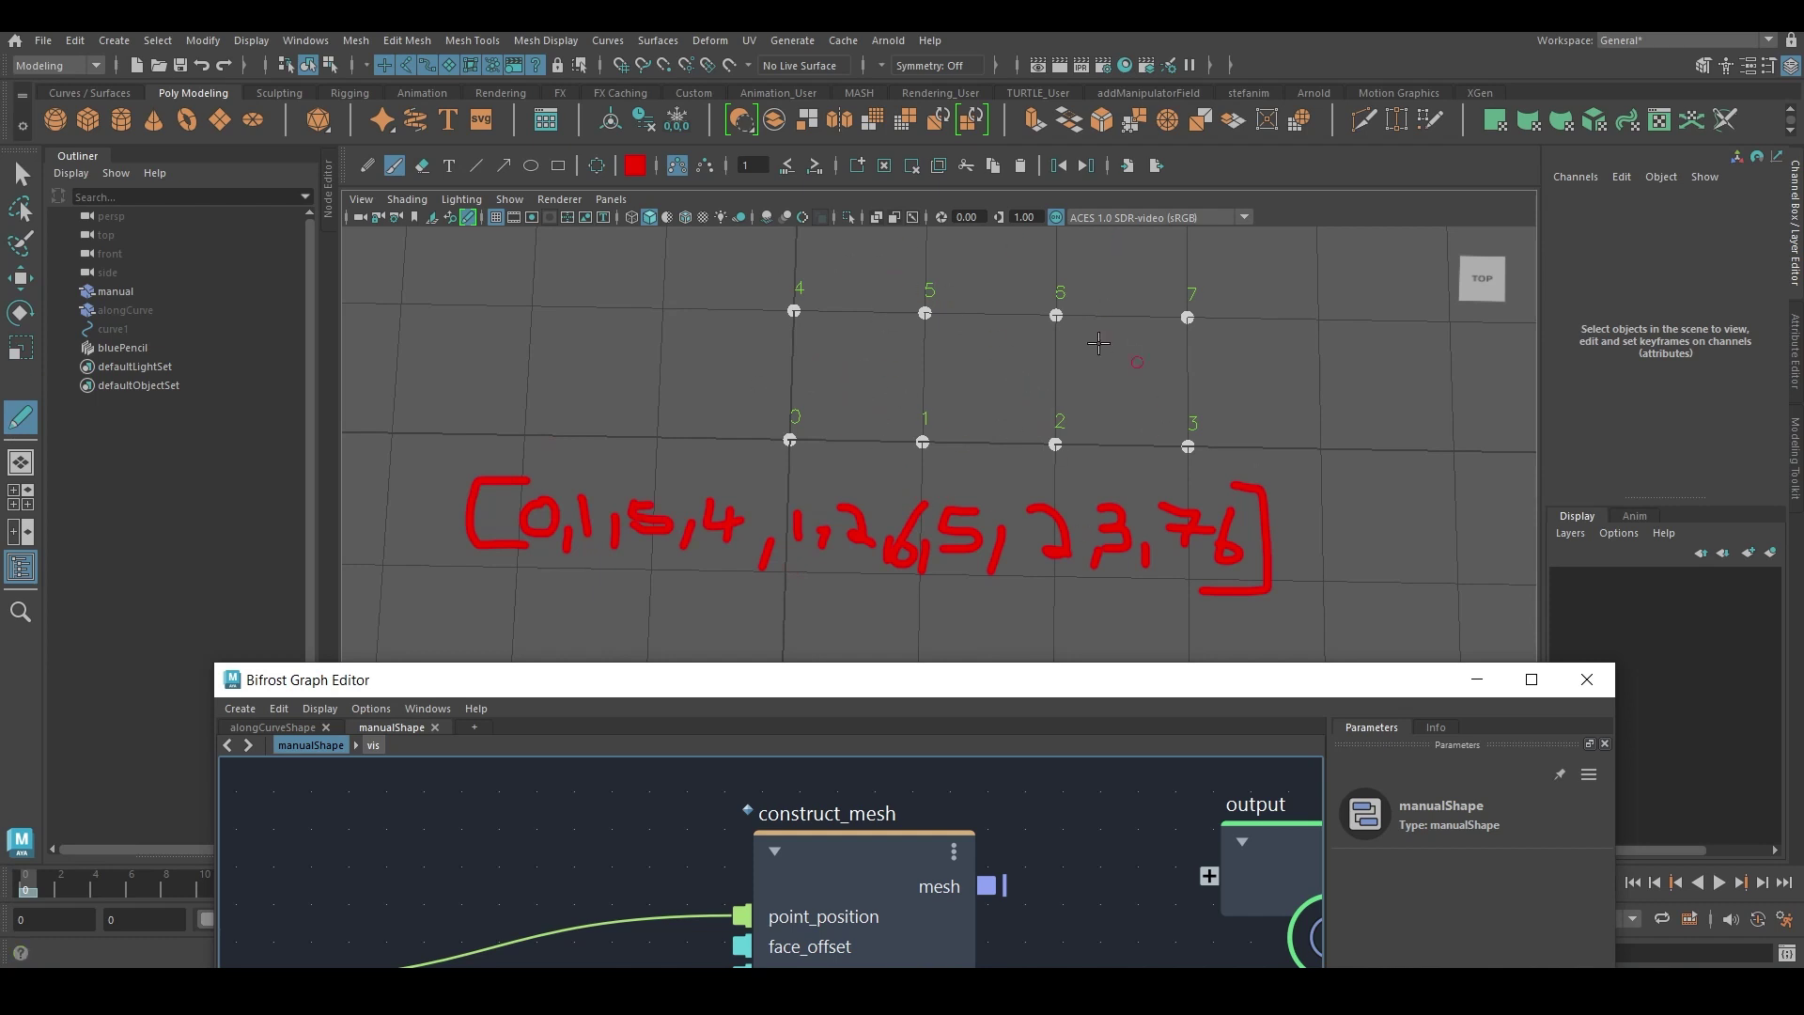
{"action": "left_click_drag", "start_coordinate": [537, 685], "coordinate": [560, 582]}
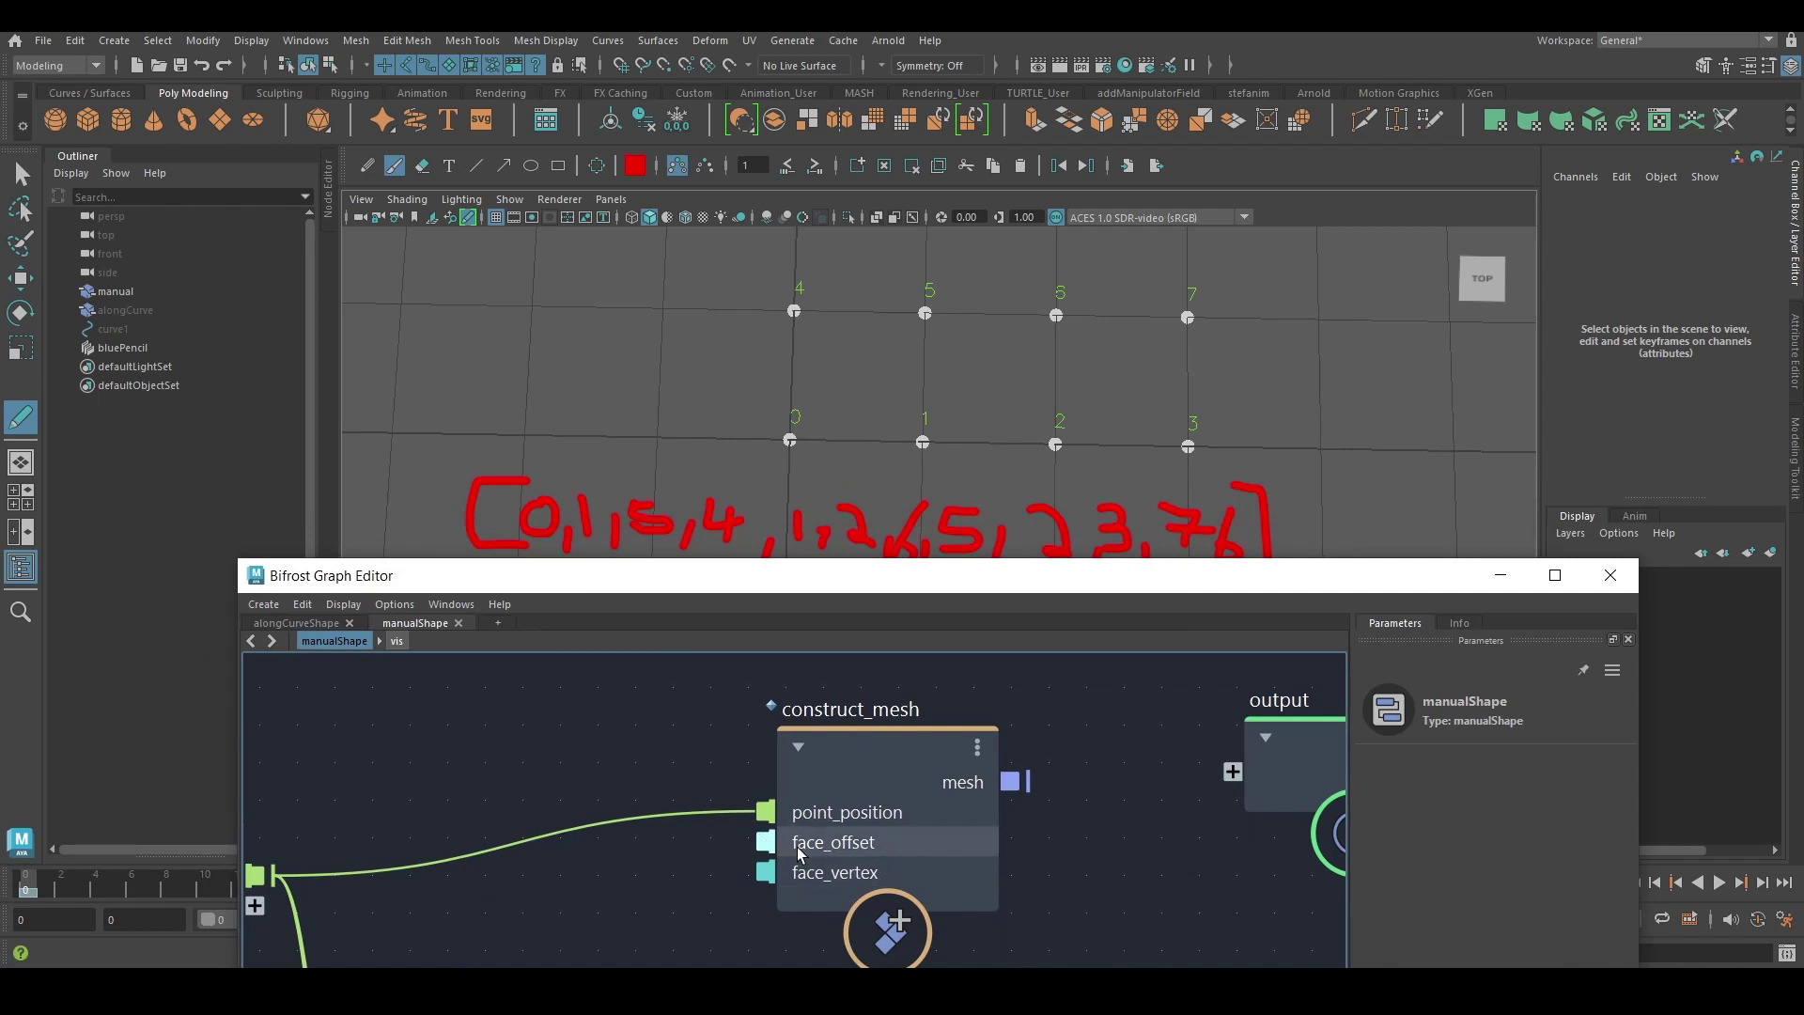
{"action": "mouse_move", "coordinate": [814, 589]}
{"action": "left_mouse_down"}
{"action": "mouse_move", "coordinate": [848, 687]}
{"action": "mouse_move", "coordinate": [795, 759]}
{"action": "left_mouse_up"}
{"action": "mouse_move", "coordinate": [509, 592]}
{"action": "left_mouse_down"}
{"action": "mouse_move", "coordinate": [466, 597]}
{"action": "mouse_move", "coordinate": [507, 661]}
{"action": "left_mouse_up"}
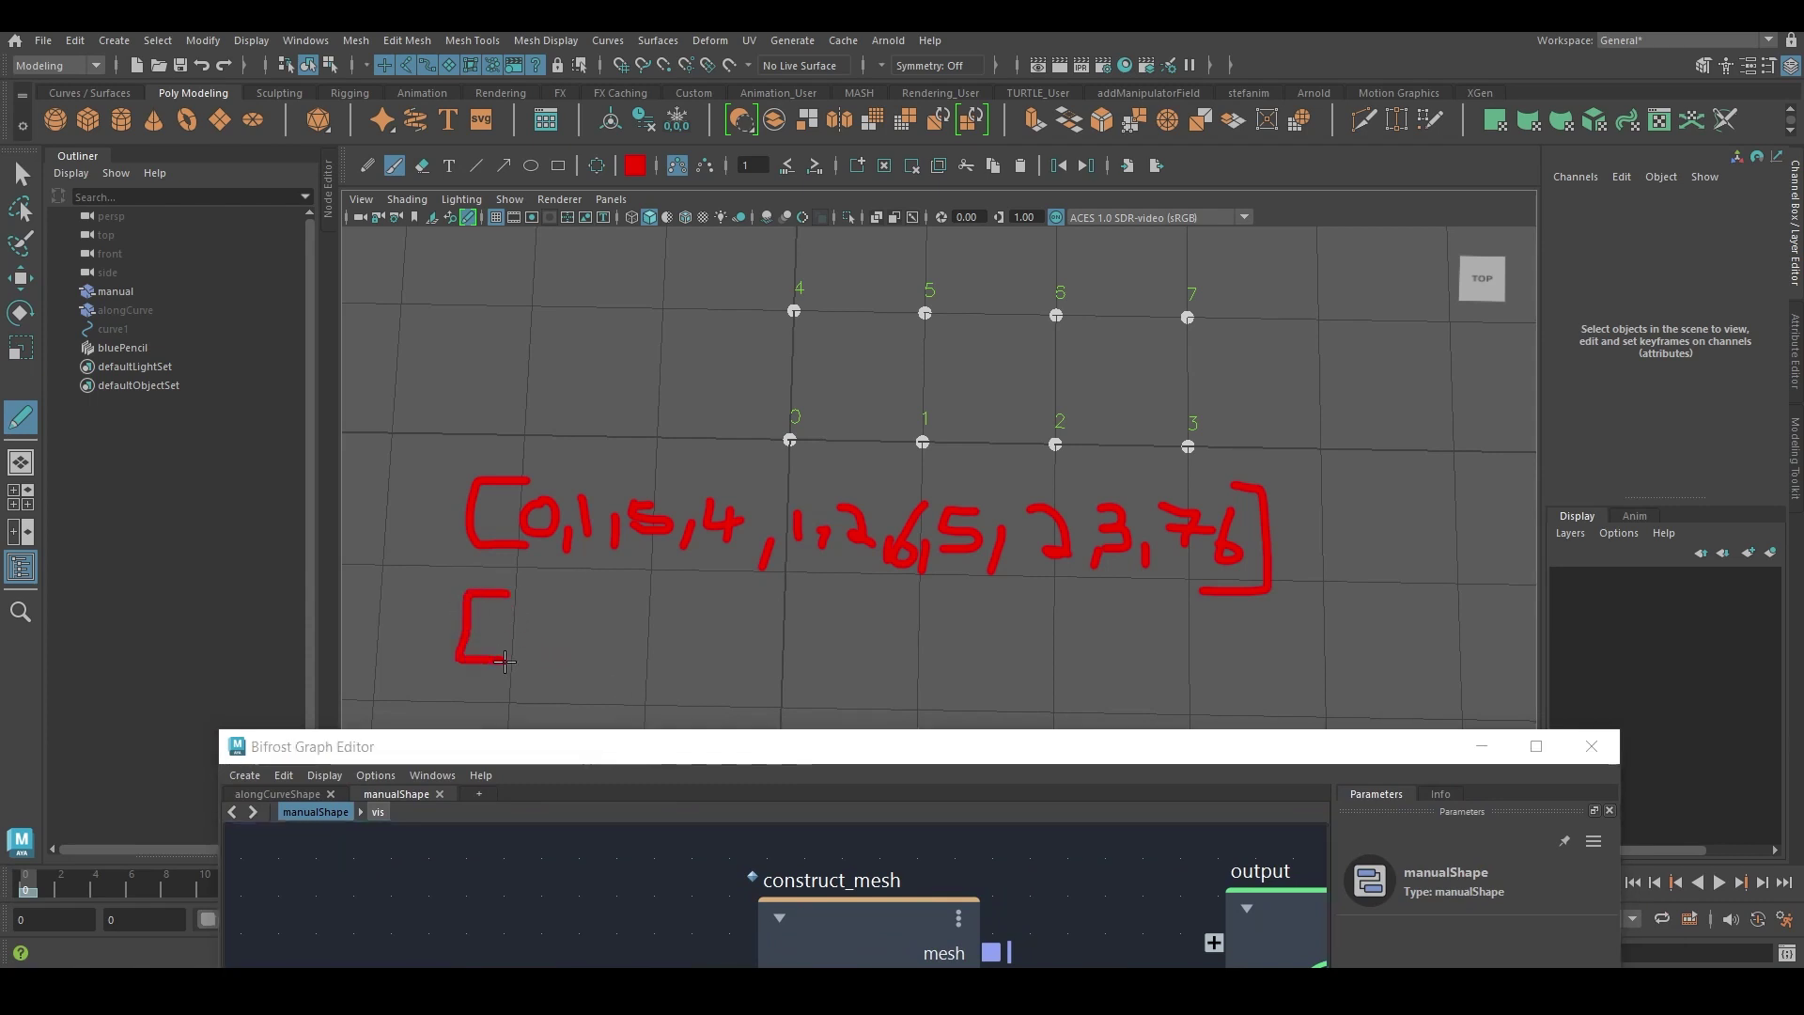
{"action": "mouse_move", "coordinate": [554, 603]}
{"action": "left_mouse_down"}
{"action": "mouse_move", "coordinate": [525, 628]}
{"action": "mouse_move", "coordinate": [539, 608]}
{"action": "mouse_move", "coordinate": [571, 655]}
{"action": "mouse_move", "coordinate": [613, 627]}
{"action": "mouse_move", "coordinate": [612, 662]}
{"action": "mouse_move", "coordinate": [656, 655]}
{"action": "mouse_move", "coordinate": [674, 611]}
{"action": "mouse_move", "coordinate": [749, 658]}
{"action": "mouse_move", "coordinate": [776, 624]}
{"action": "mouse_move", "coordinate": [758, 662]}
{"action": "mouse_move", "coordinate": [781, 658]}
{"action": "left_mouse_up"}
{"action": "mouse_move", "coordinate": [785, 594]}
{"action": "left_mouse_down"}
{"action": "mouse_move", "coordinate": [804, 592]}
{"action": "mouse_move", "coordinate": [801, 663]}
{"action": "mouse_move", "coordinate": [761, 669]}
{"action": "left_mouse_up"}
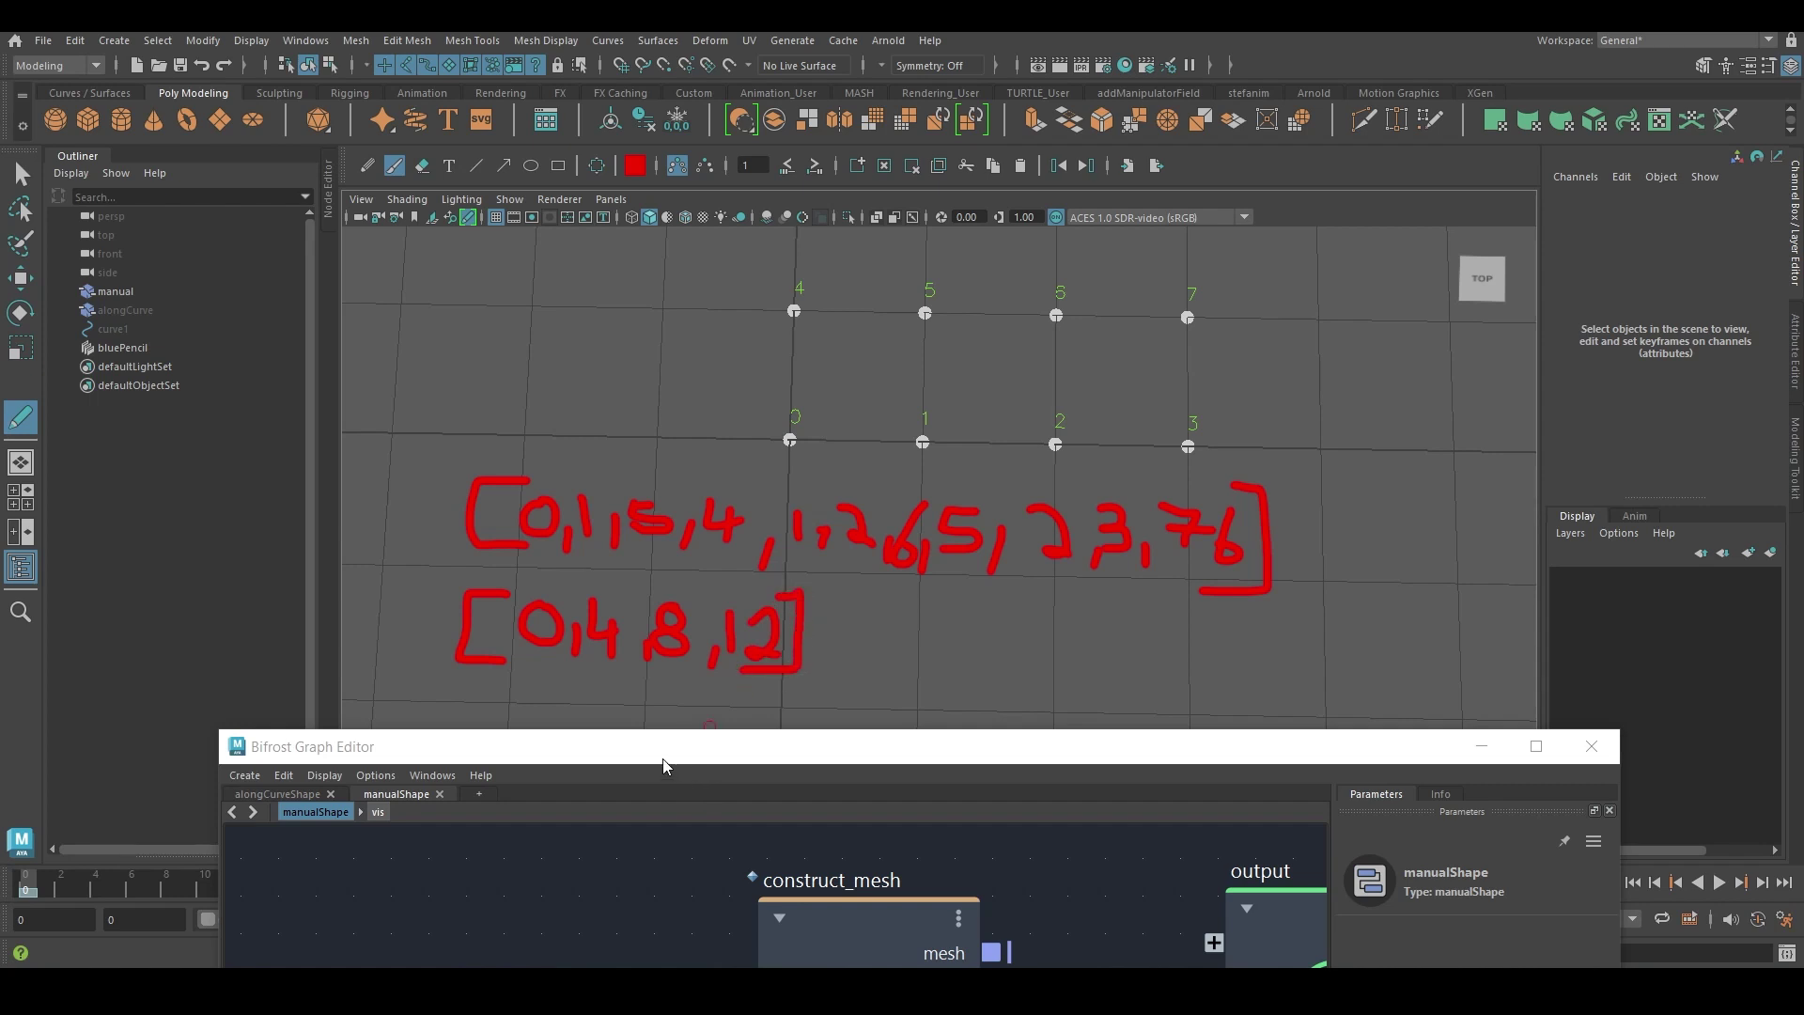
Mark the three groups of four indices in the handwritten face_vertex list with red brackets.
{"action": "left_click_drag", "start_coordinate": [661, 759], "coordinate": [680, 735]}
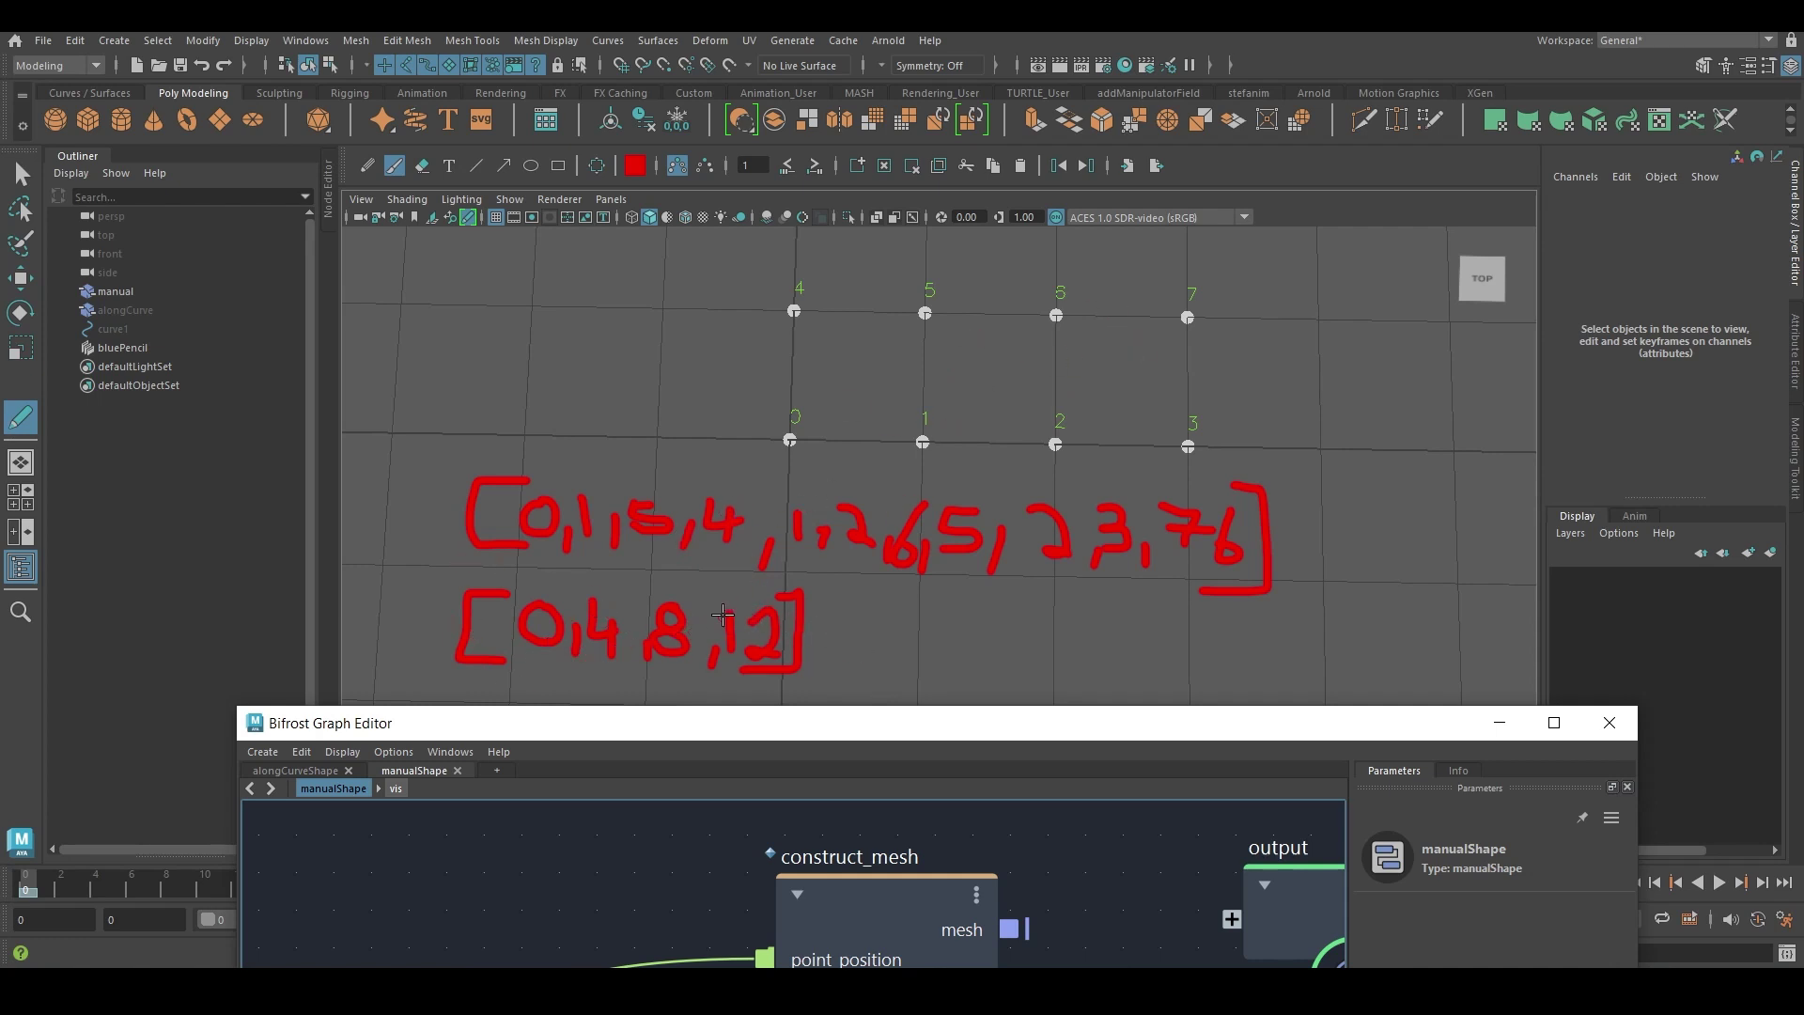
{"action": "mouse_move", "coordinate": [986, 729]}
{"action": "left_mouse_down"}
{"action": "mouse_move", "coordinate": [1035, 506]}
{"action": "mouse_move", "coordinate": [973, 766]}
{"action": "mouse_move", "coordinate": [963, 752]}
{"action": "left_mouse_up"}
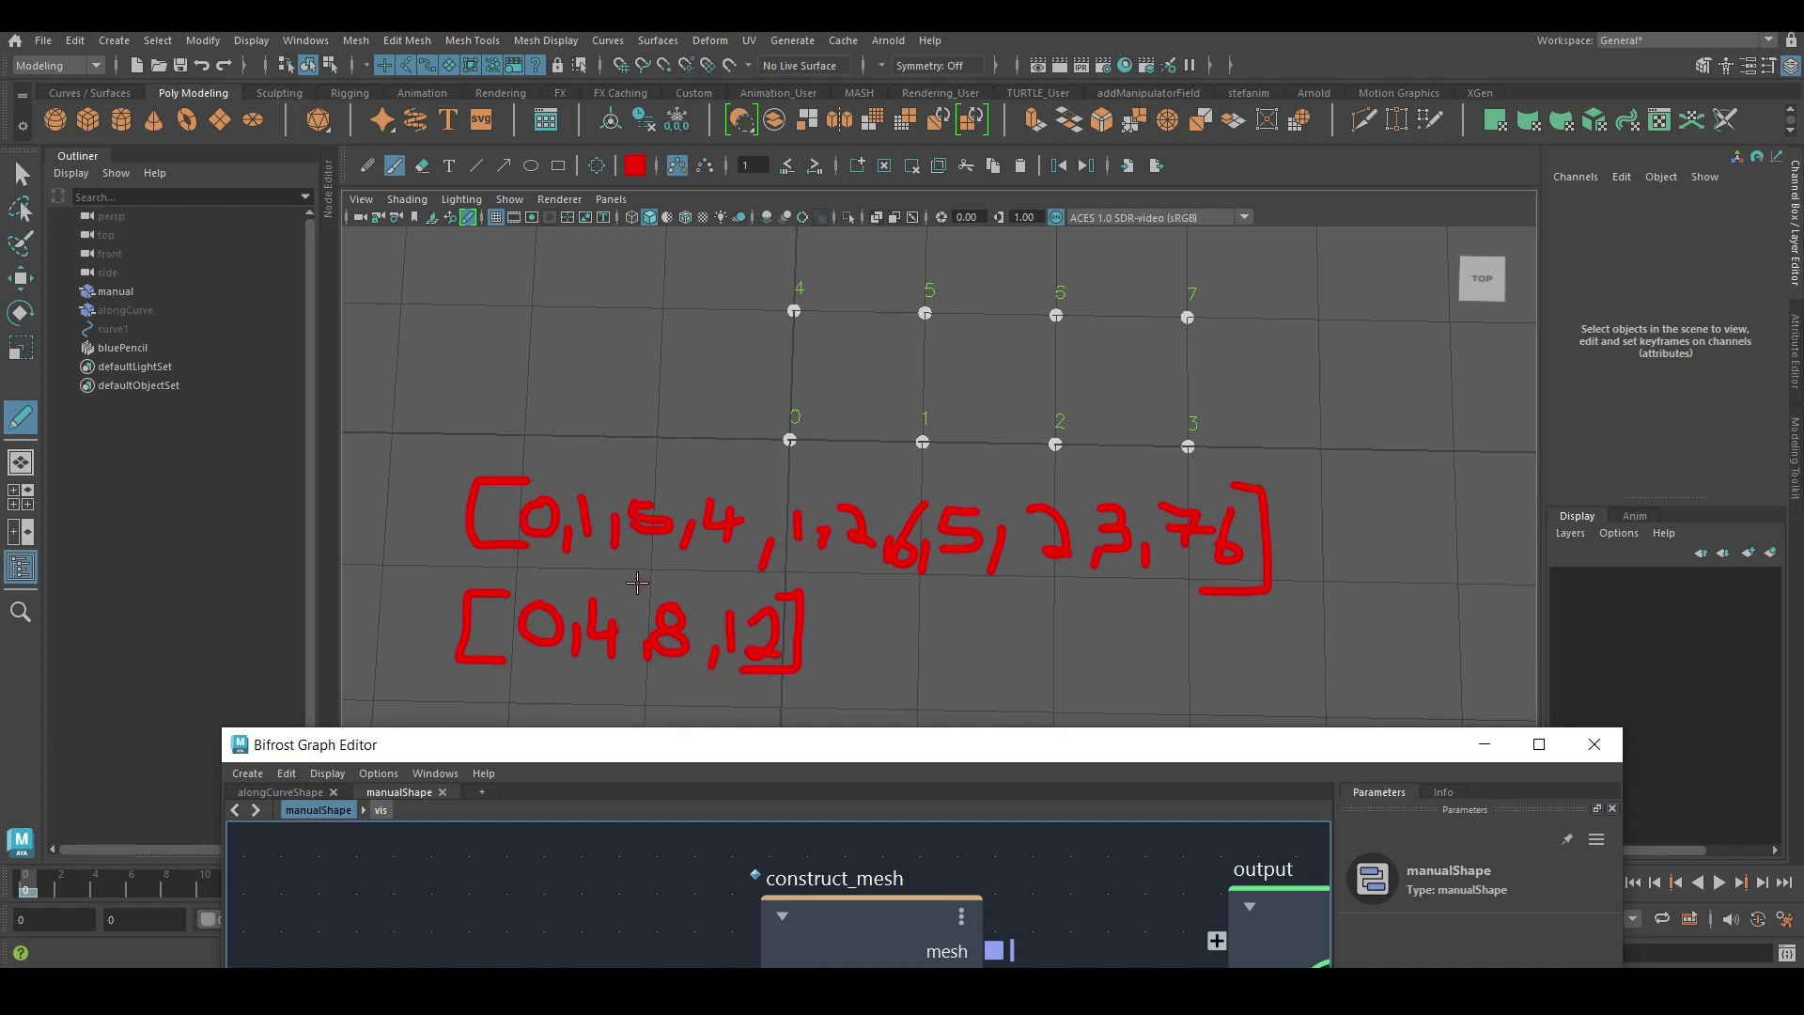
{"action": "mouse_move", "coordinate": [527, 490]}
{"action": "left_mouse_down"}
{"action": "mouse_move", "coordinate": [564, 467]}
{"action": "mouse_move", "coordinate": [753, 474]}
{"action": "mouse_move", "coordinate": [746, 505]}
{"action": "mouse_move", "coordinate": [778, 507]}
{"action": "mouse_move", "coordinate": [892, 471]}
{"action": "mouse_move", "coordinate": [1001, 472]}
{"action": "mouse_move", "coordinate": [998, 490]}
{"action": "left_mouse_up"}
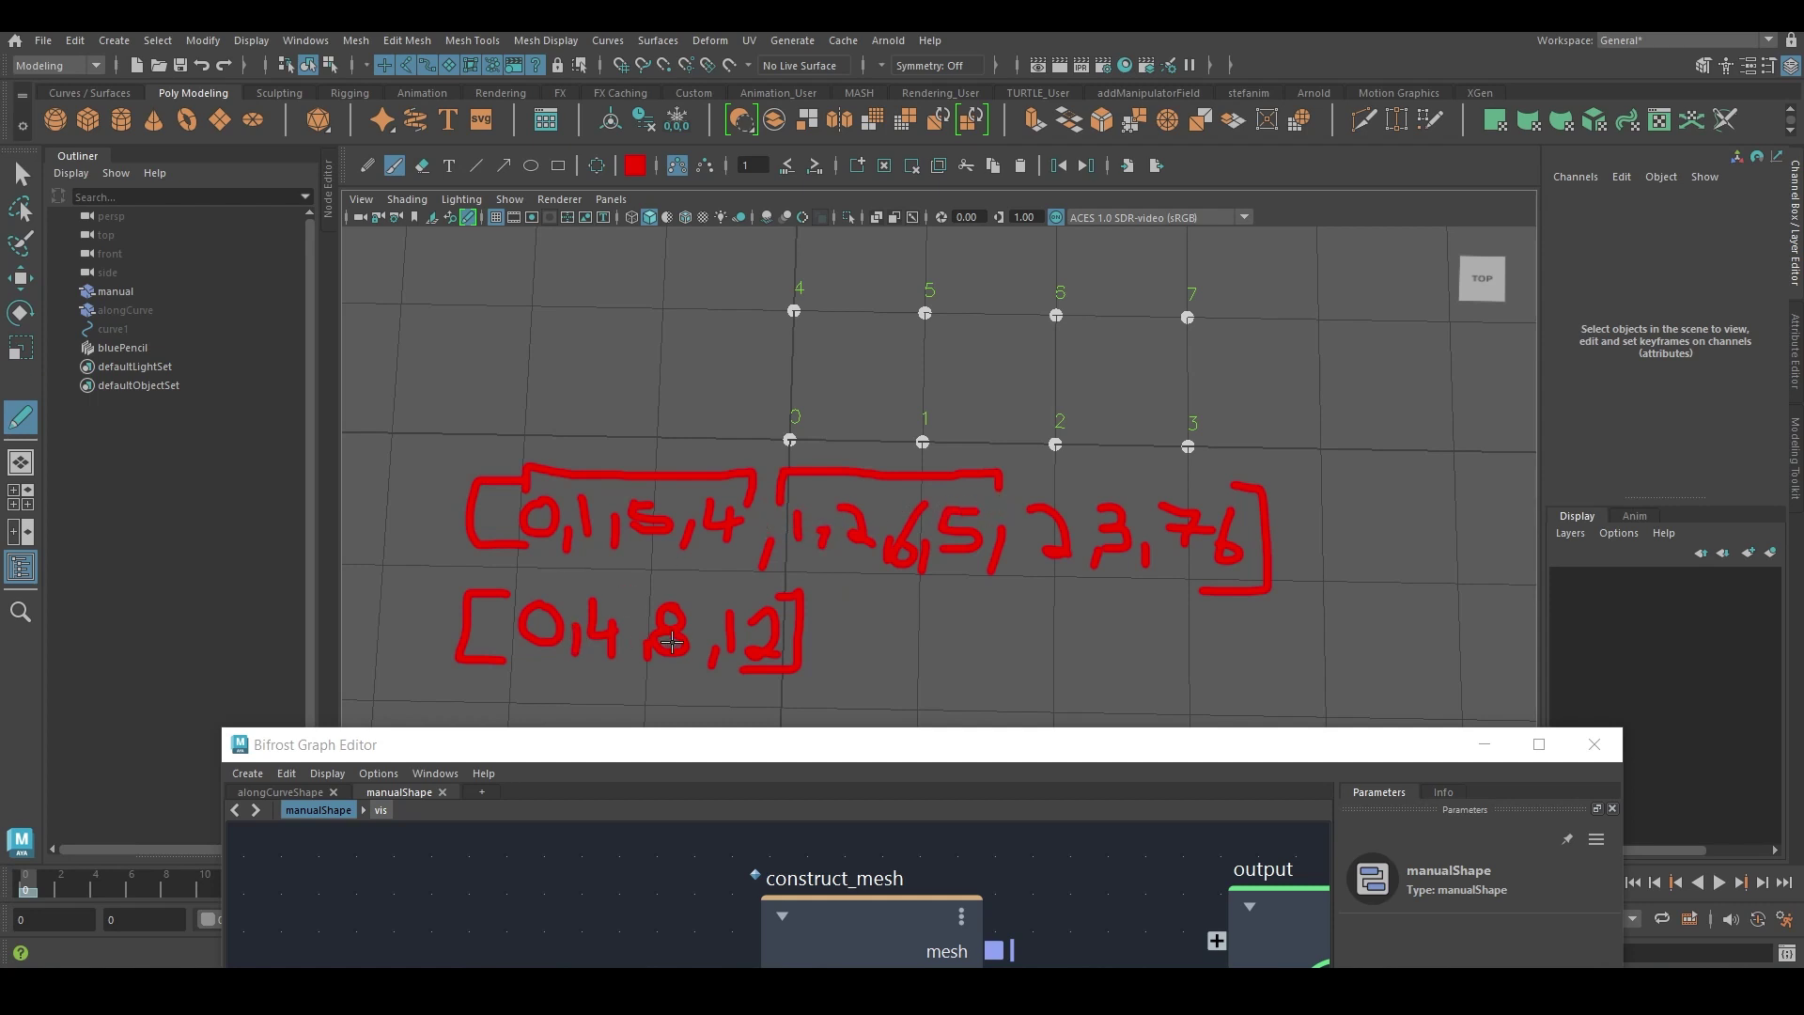
{"action": "left_click_drag", "start_coordinate": [1025, 484], "coordinate": [1246, 477]}
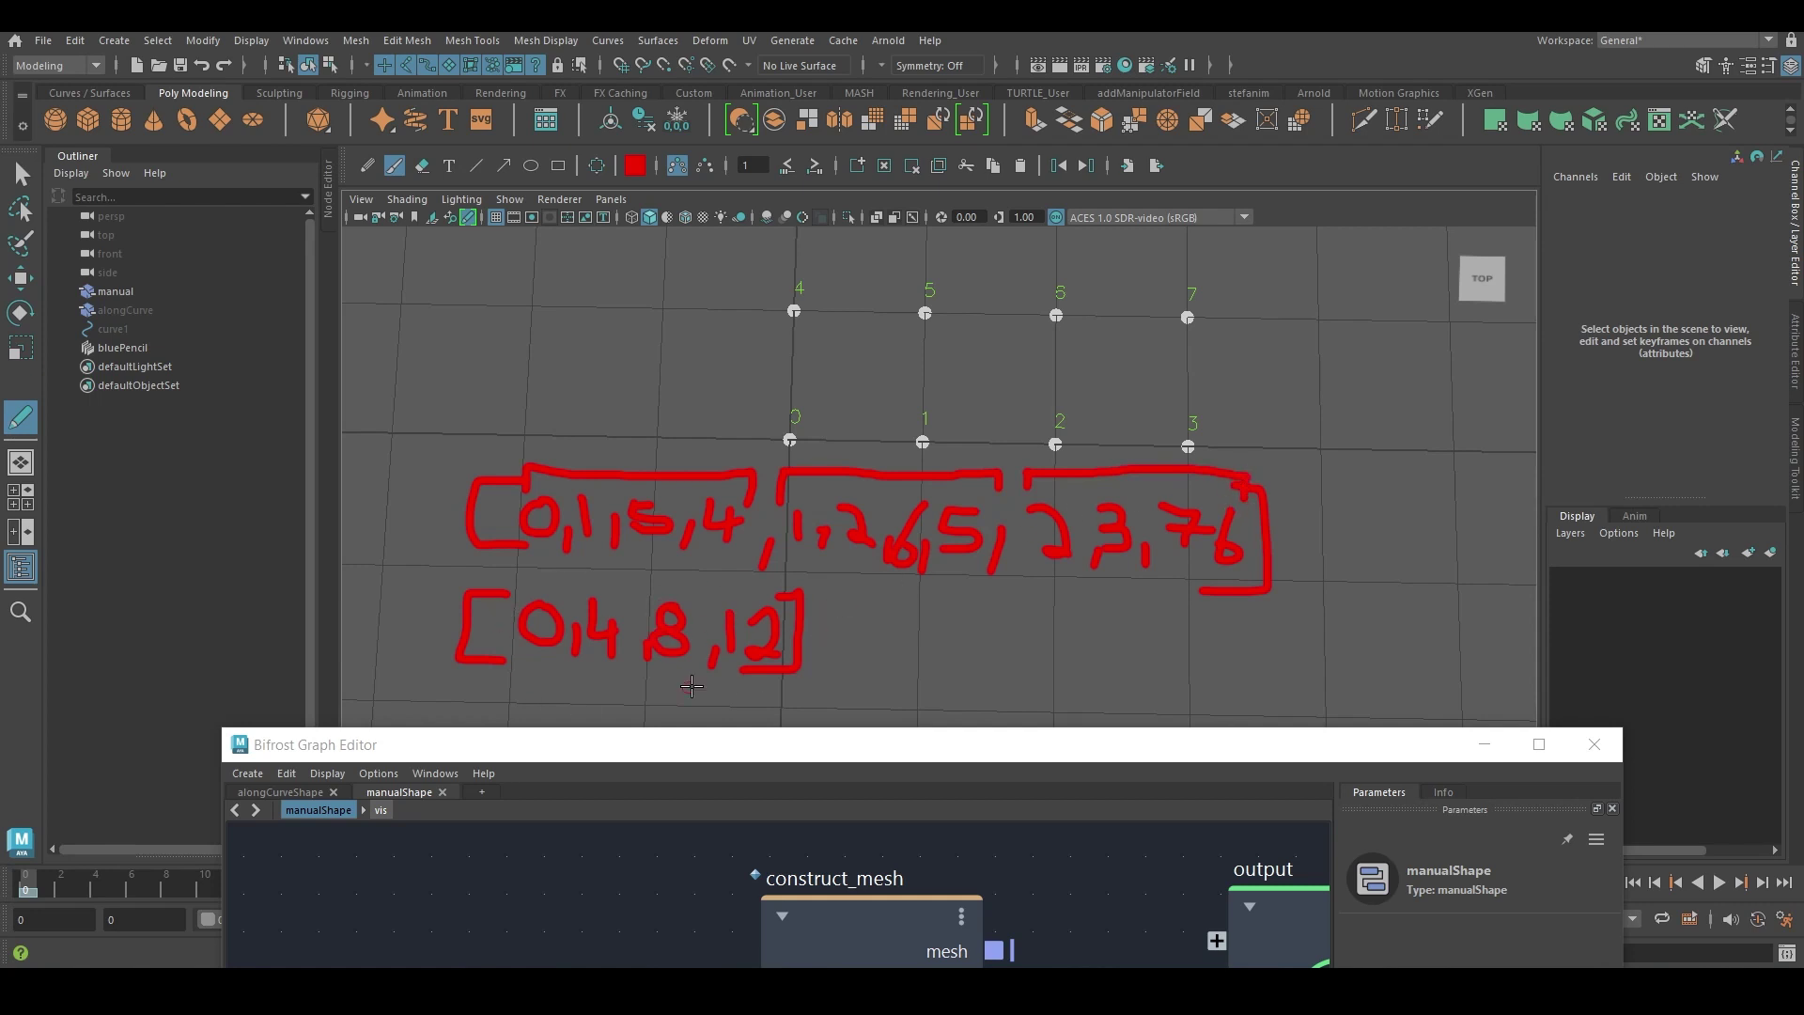
Add a string_to_array node to the Bifrost graph and place it between make_points and construct_mesh.
{"action": "left_click_drag", "start_coordinate": [722, 756], "coordinate": [593, 255]}
{"action": "left_click_drag", "start_coordinate": [752, 505], "coordinate": [834, 473]}
{"action": "middle_click_drag", "start_coordinate": [713, 544], "coordinate": [731, 534], "text": "alt"}
{"action": "left_click", "coordinate": [539, 620]}
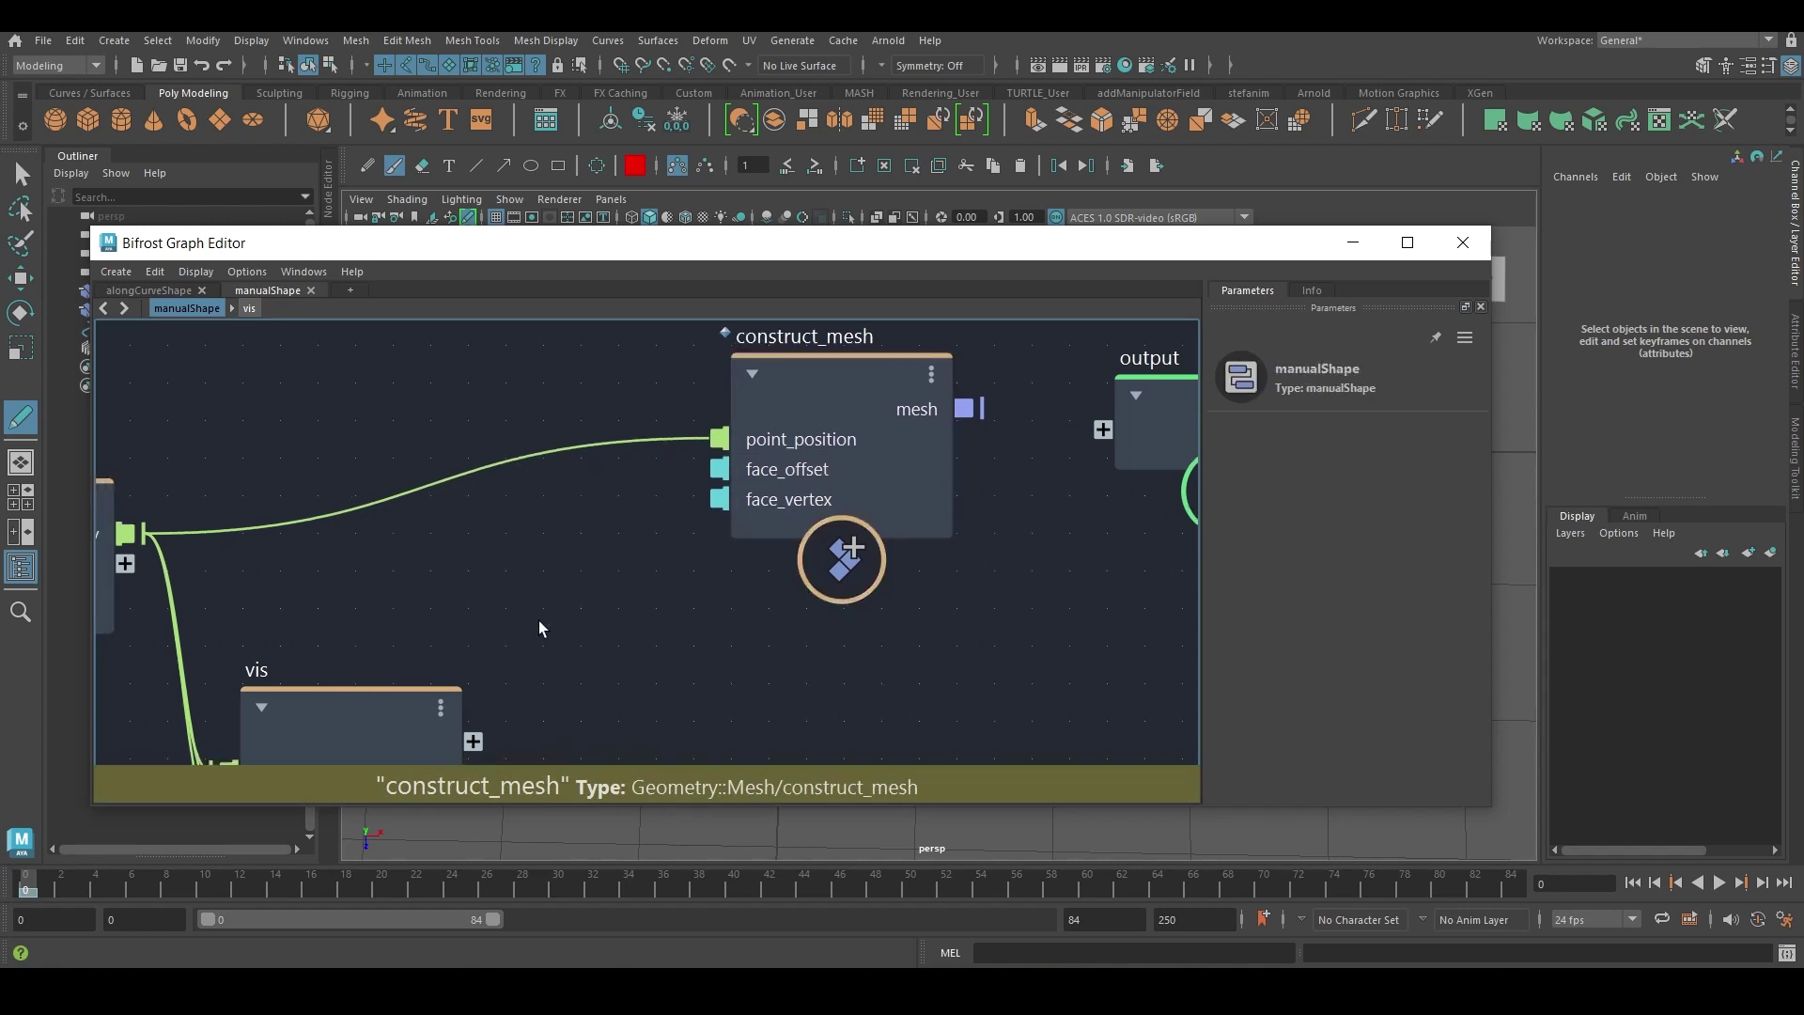
{"action": "key", "text": "Tab"}
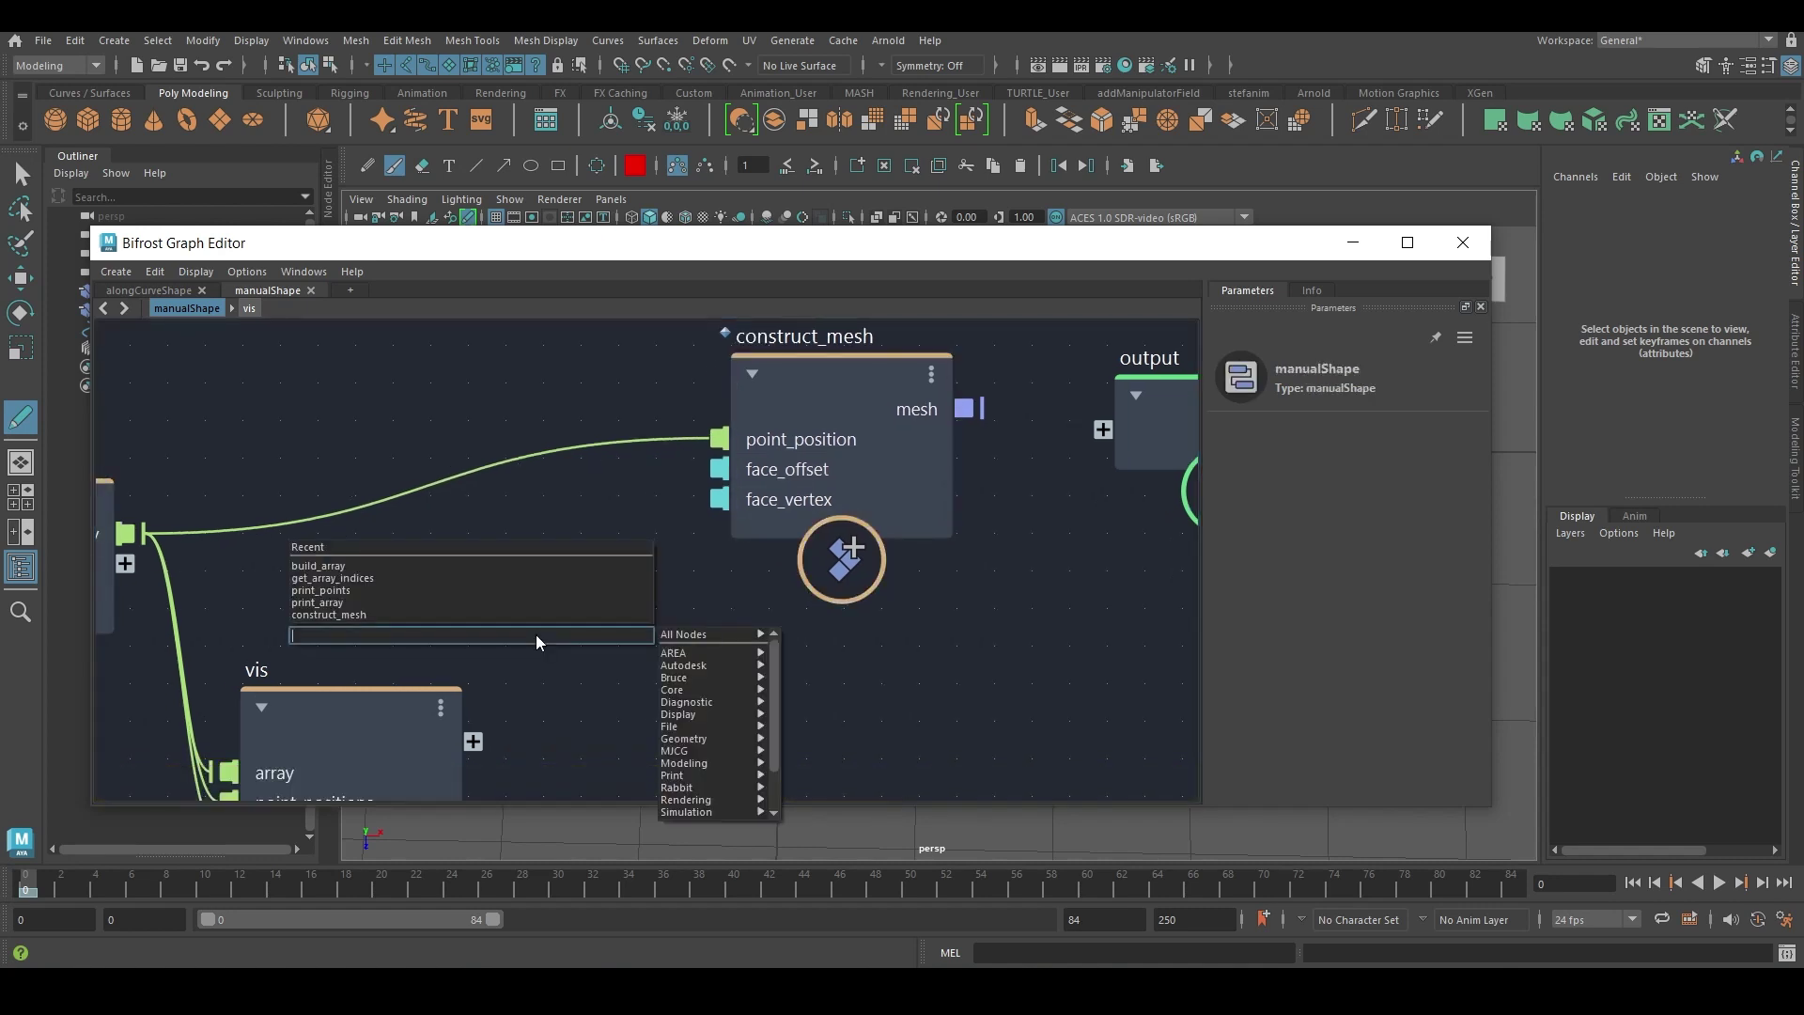
{"action": "type", "text": "string"}
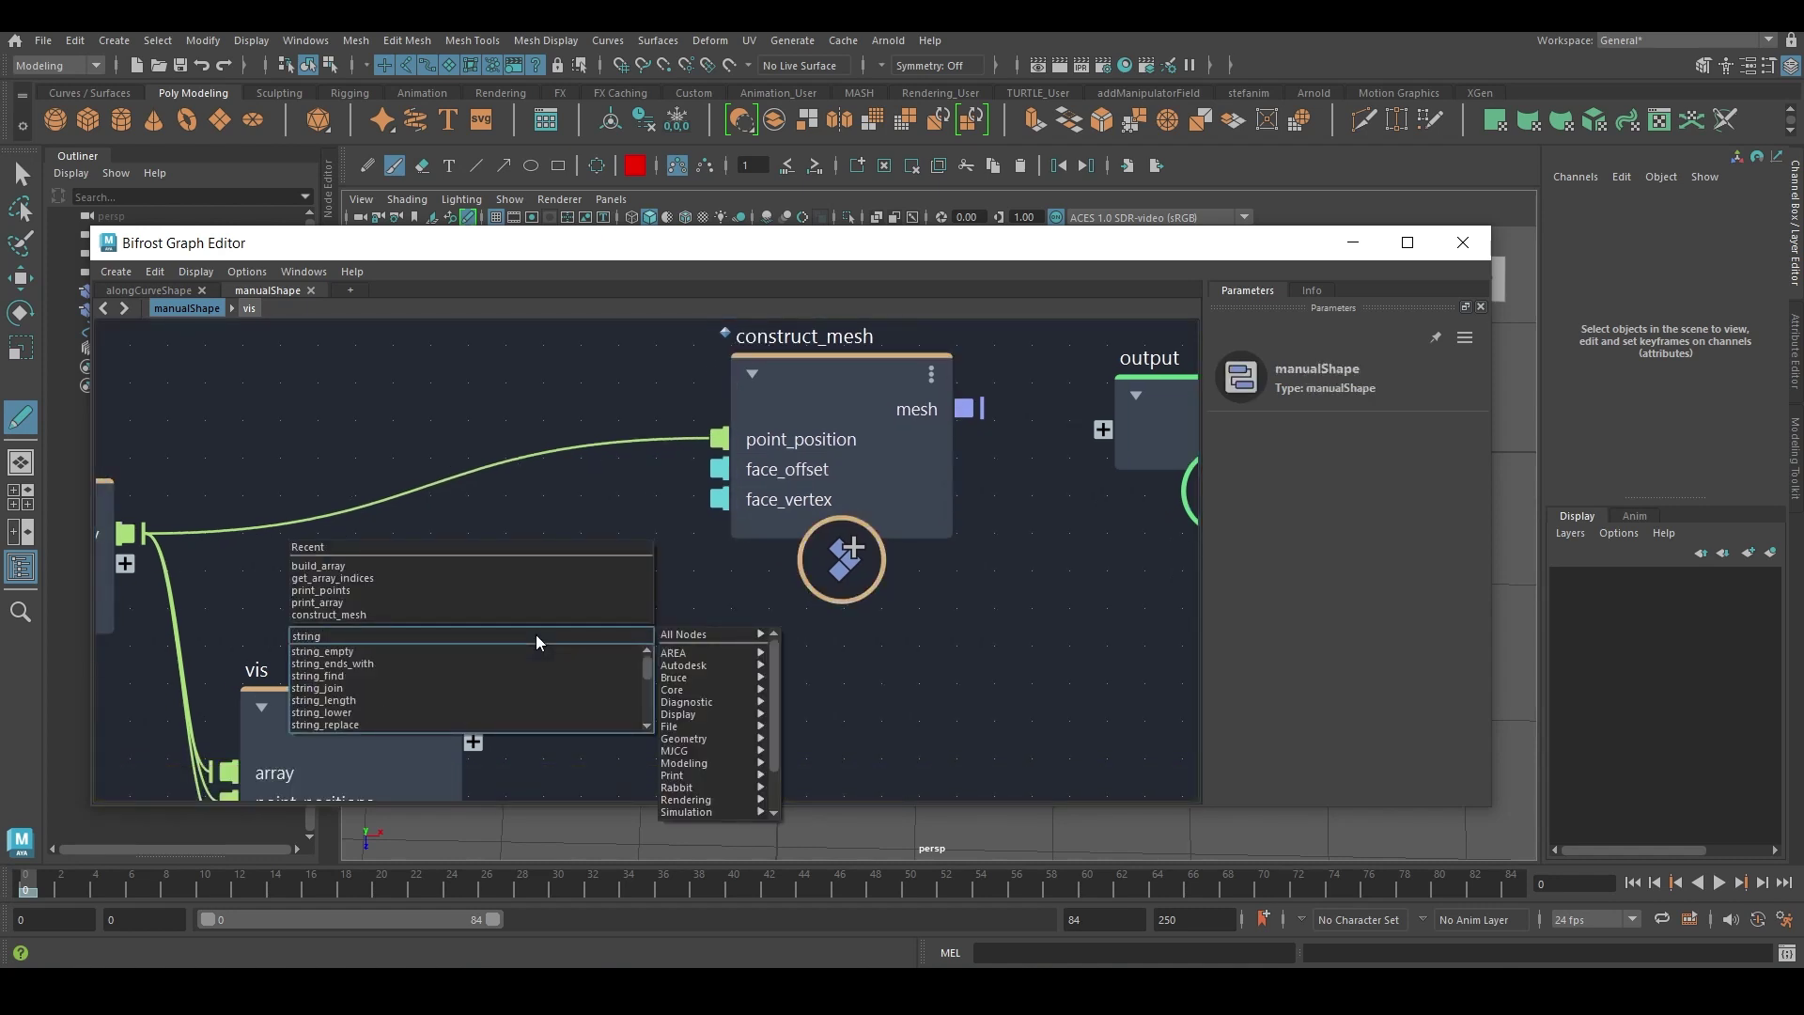
{"action": "type", "text": "_to"}
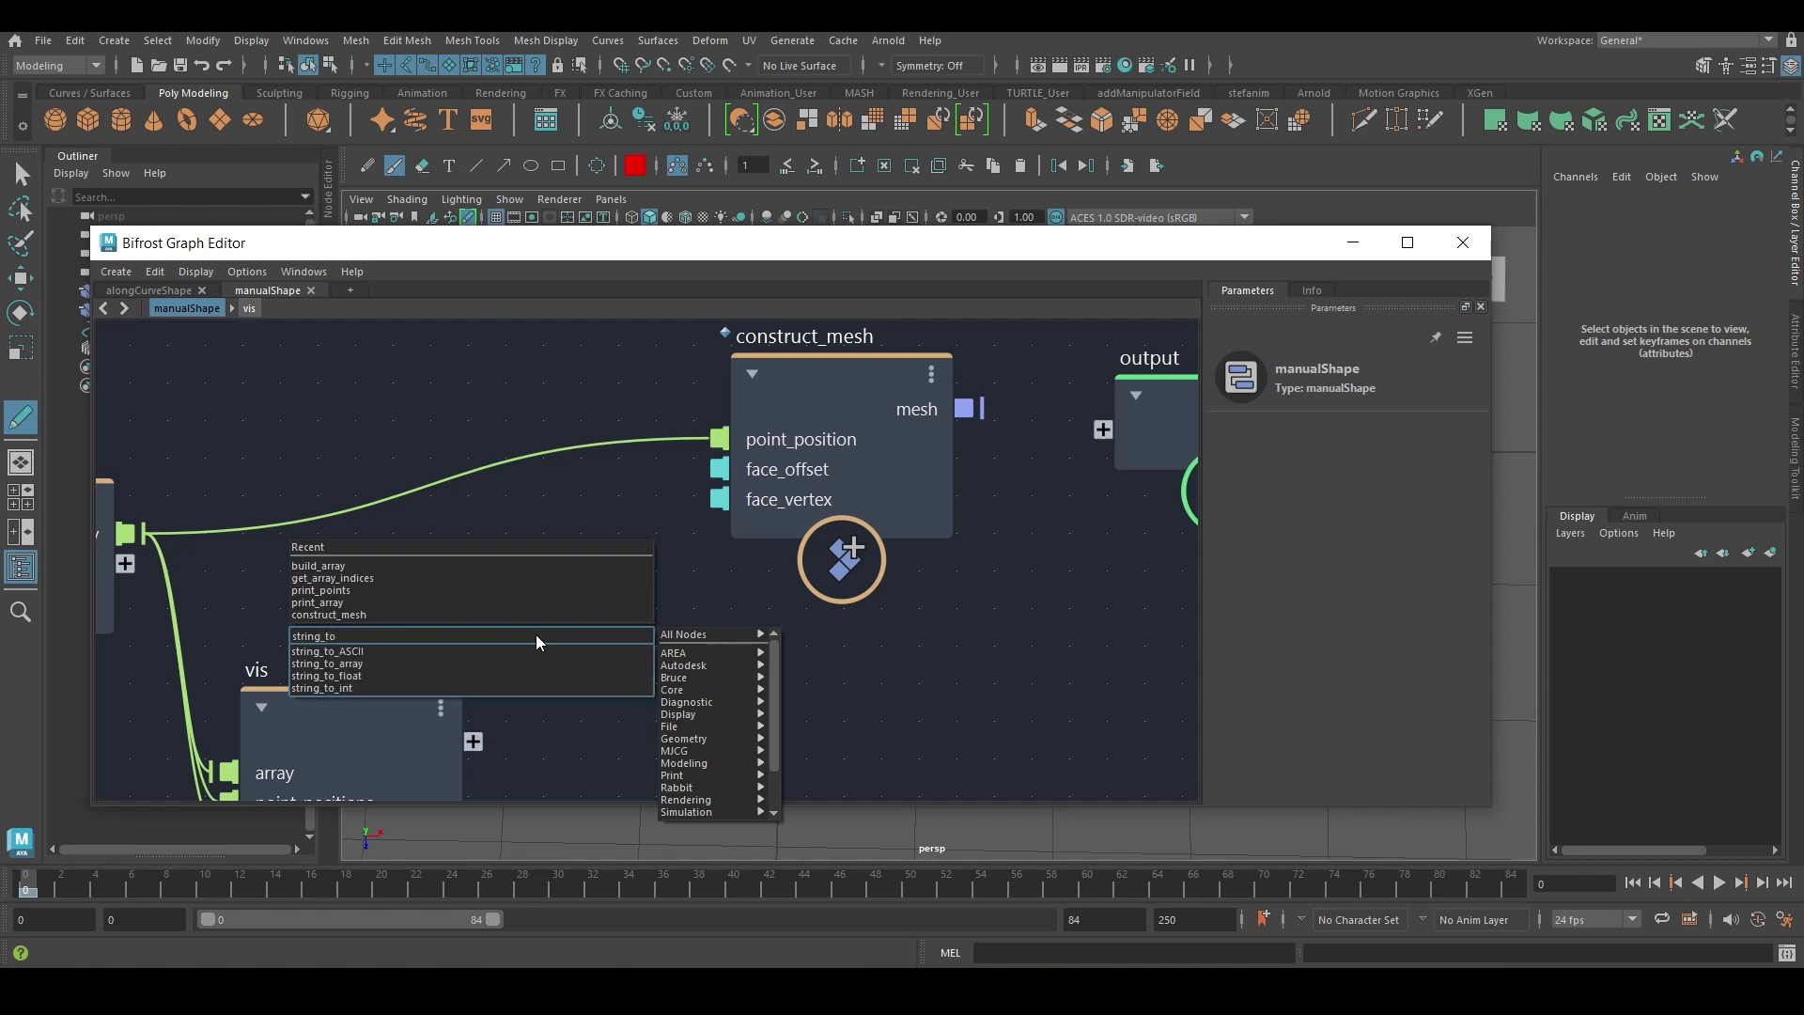
{"action": "key", "text": "Return"}
{"action": "left_click_drag", "start_coordinate": [538, 642], "coordinate": [437, 460]}
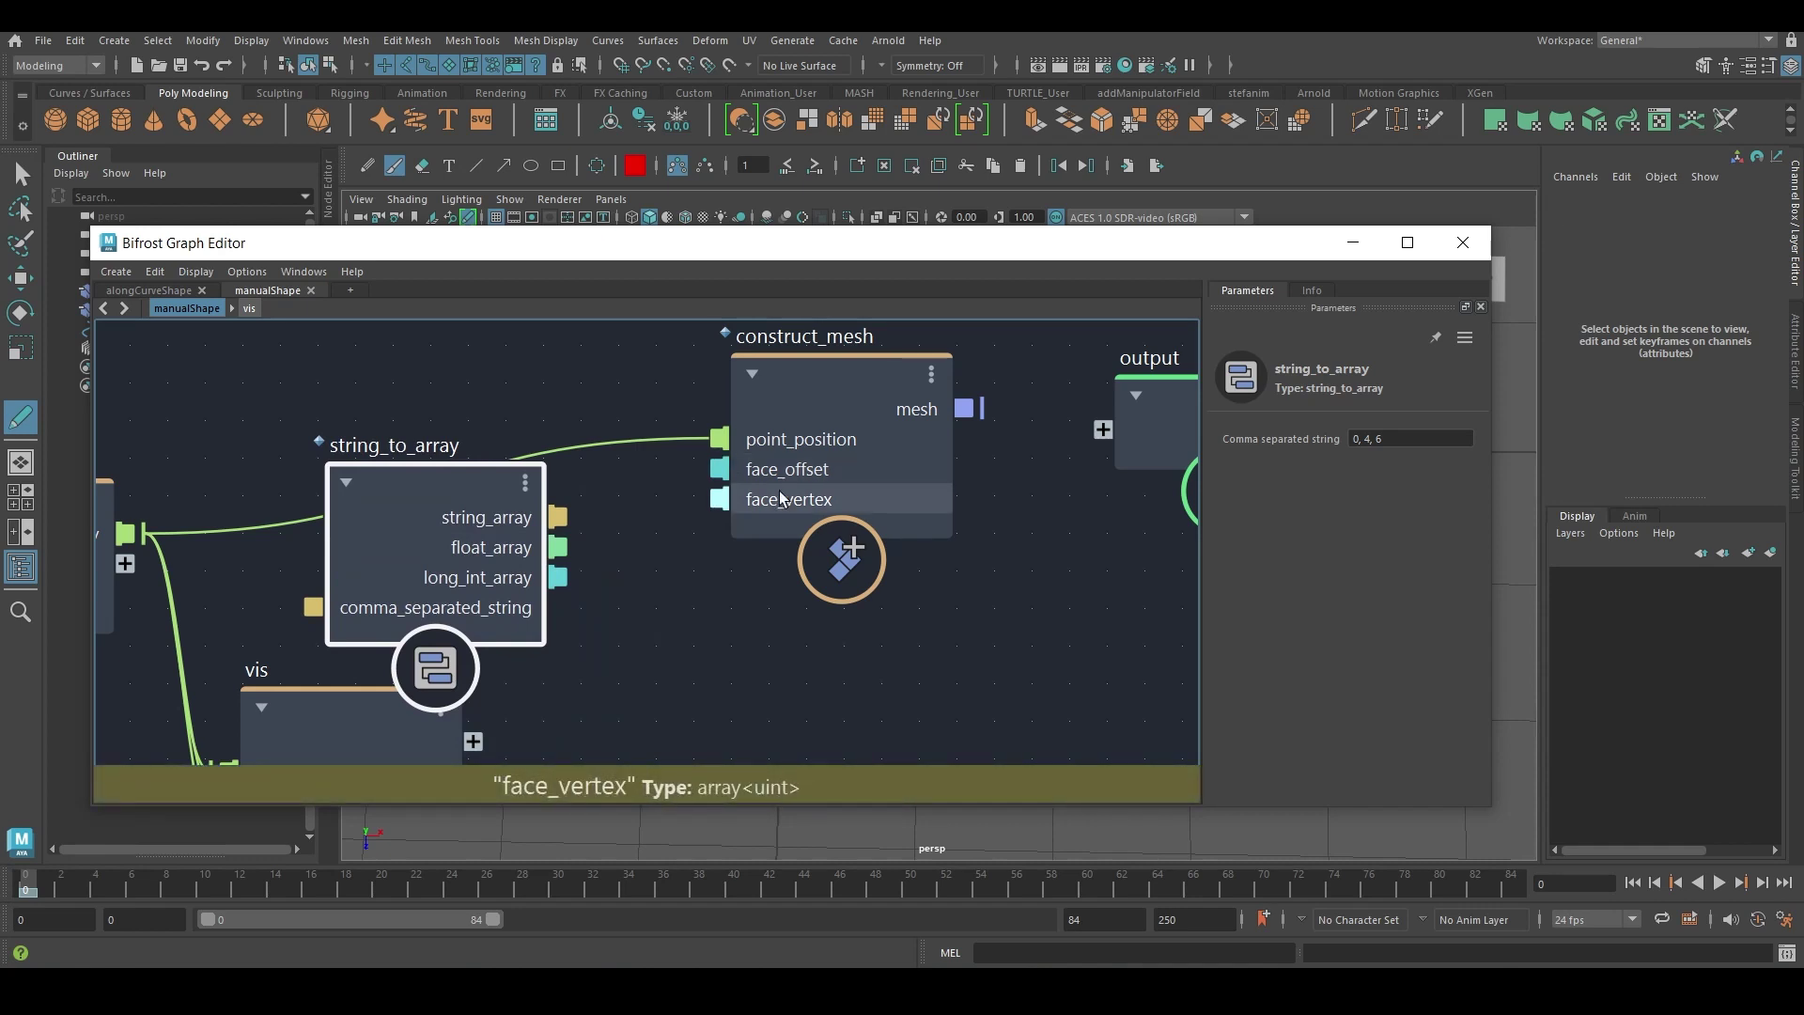
Add a to_unsigned_int node and wire string_to_array's long_int_array output through it into the face_vertex input of construct_mesh.
{"action": "left_click_drag", "start_coordinate": [779, 498], "coordinate": [862, 493]}
{"action": "left_click_drag", "start_coordinate": [443, 544], "coordinate": [434, 593]}
{"action": "middle_click_drag", "start_coordinate": [793, 564], "coordinate": [787, 549], "text": "alt"}
{"action": "key", "text": "Tab"}
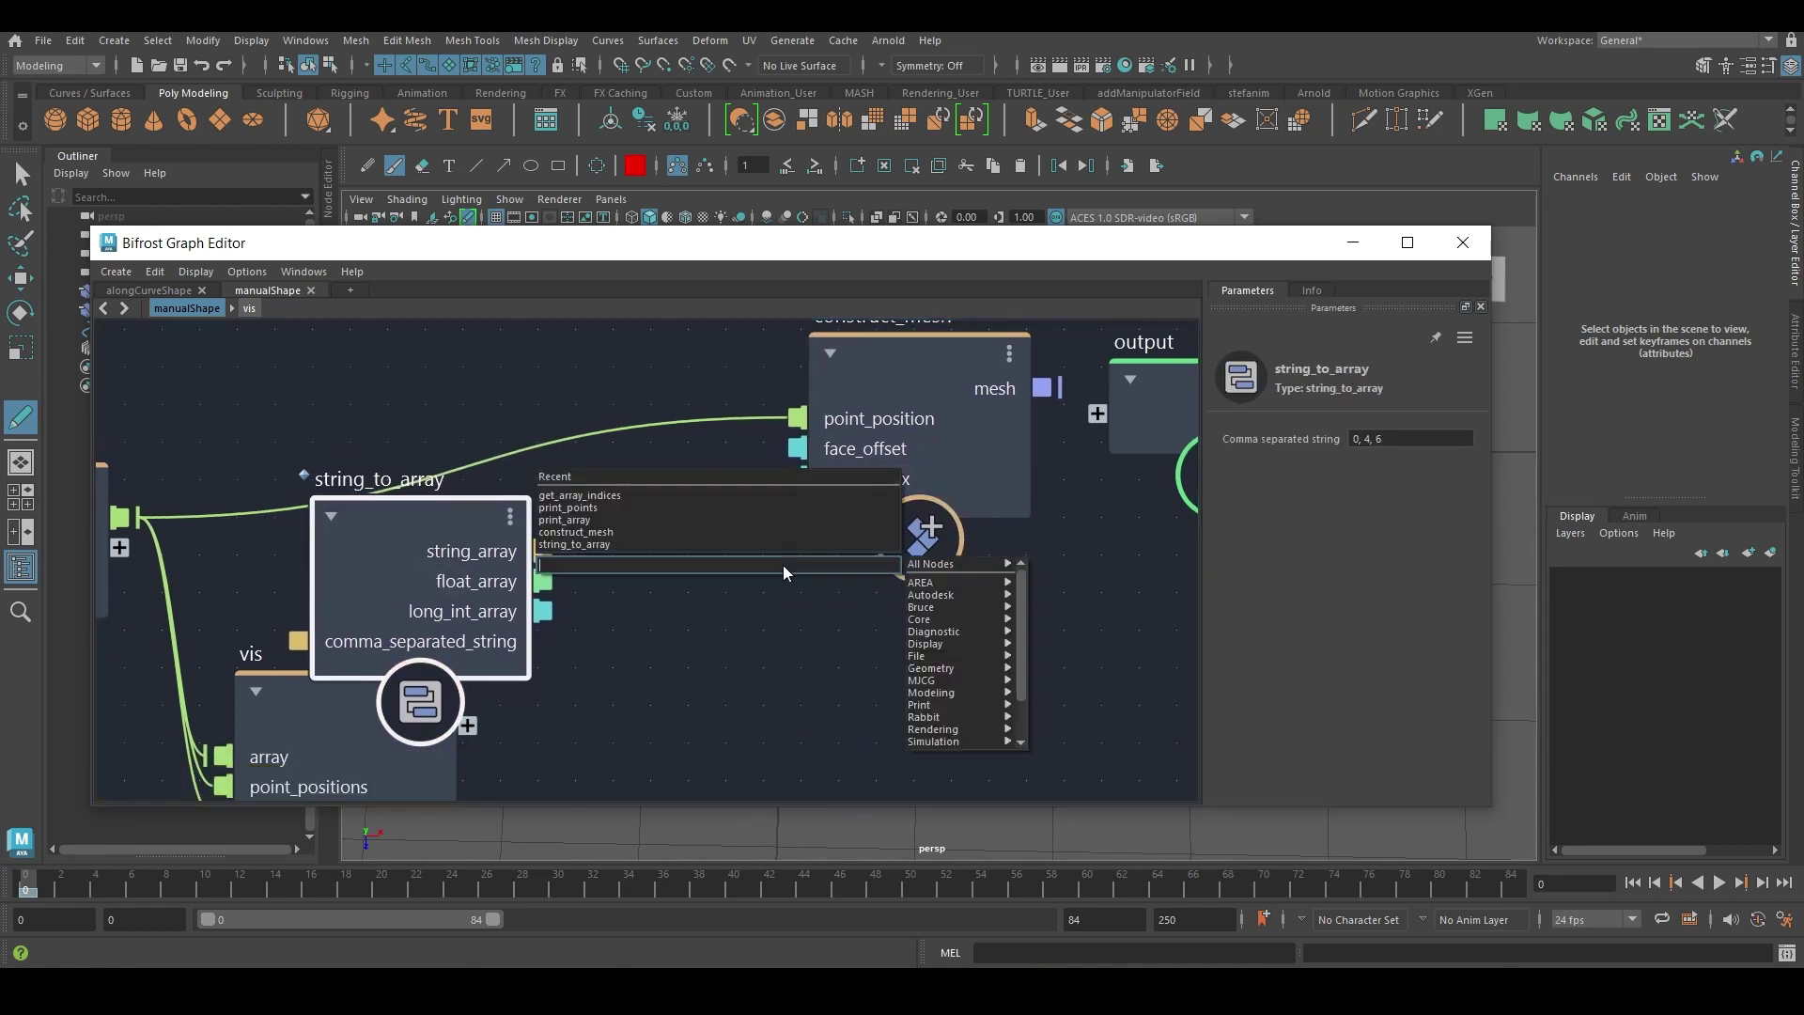
{"action": "type", "text": "to_uns"}
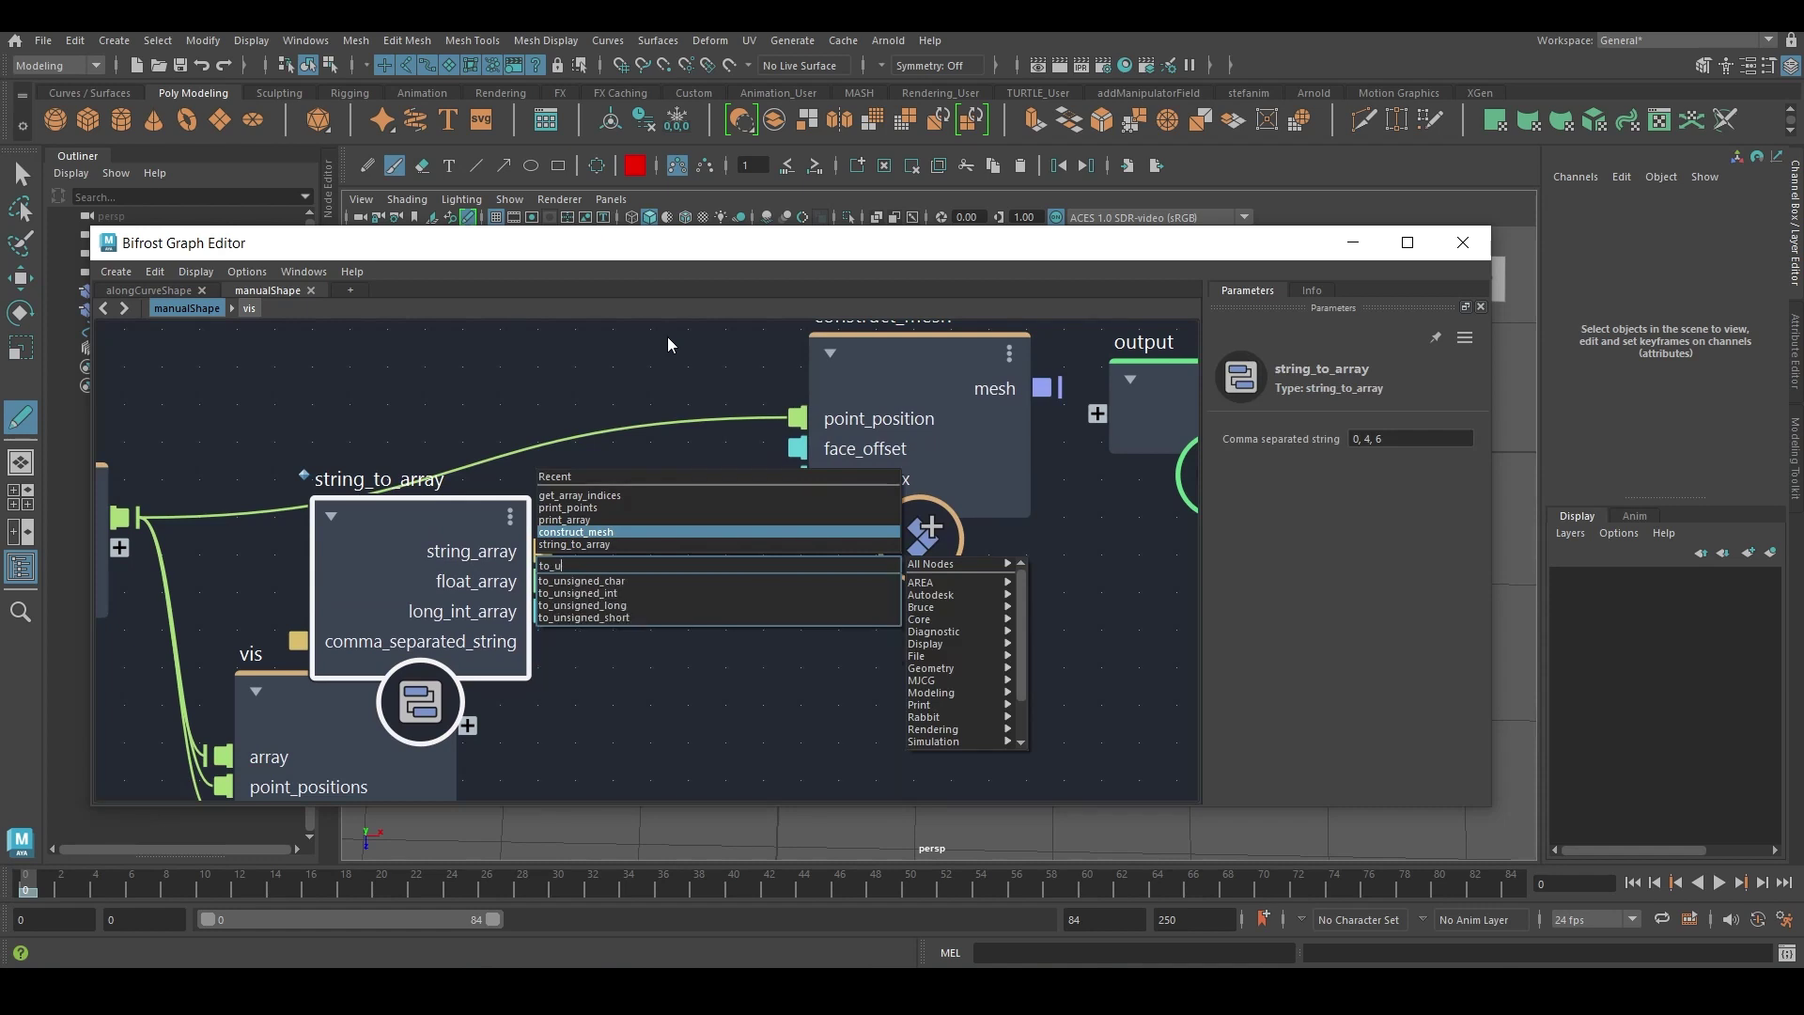
{"action": "key", "text": "Down"}
{"action": "key", "text": "Down"}
{"action": "key", "text": "Return"}
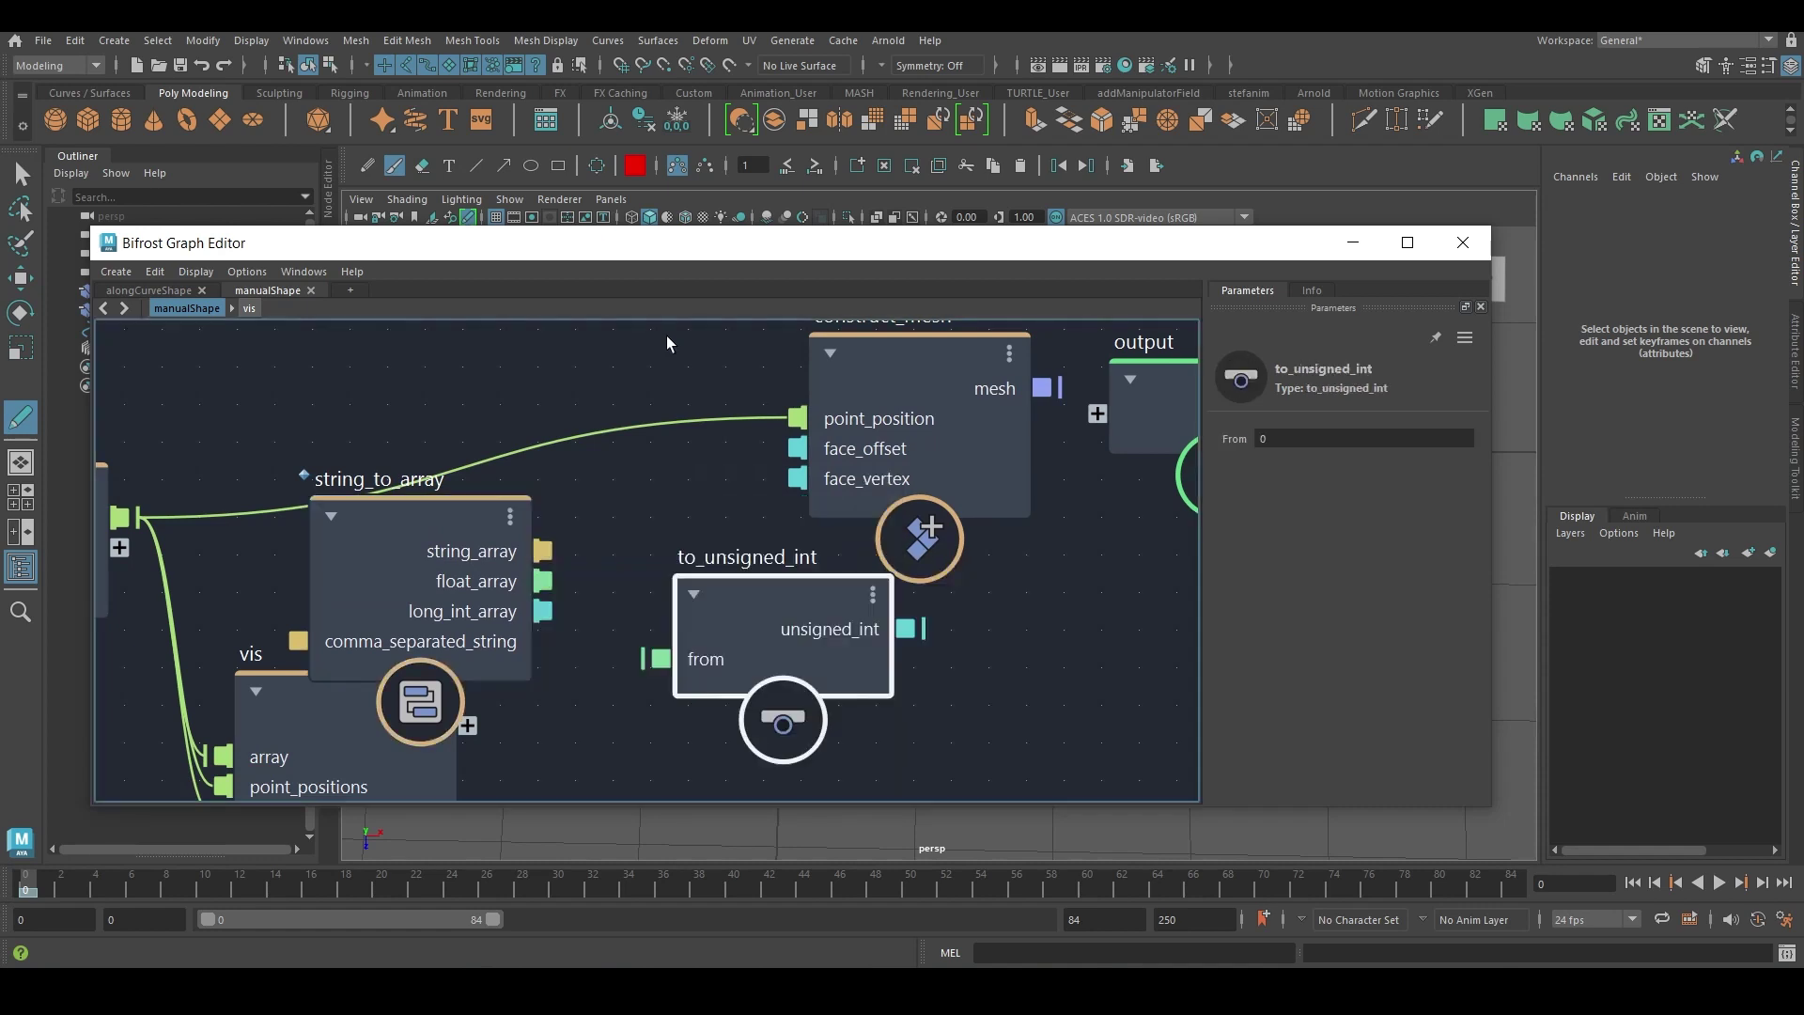
{"action": "left_click_drag", "start_coordinate": [542, 612], "coordinate": [661, 659]}
{"action": "left_click_drag", "start_coordinate": [906, 629], "coordinate": [797, 478]}
Set string_to_array's comma separated string to 0,1,5,4,1,2,6,5,2,3,7,6, keeping the handwritten lists in view.
{"action": "left_click_drag", "start_coordinate": [423, 522], "coordinate": [396, 578]}
{"action": "left_click_drag", "start_coordinate": [1198, 255], "coordinate": [159, 385]}
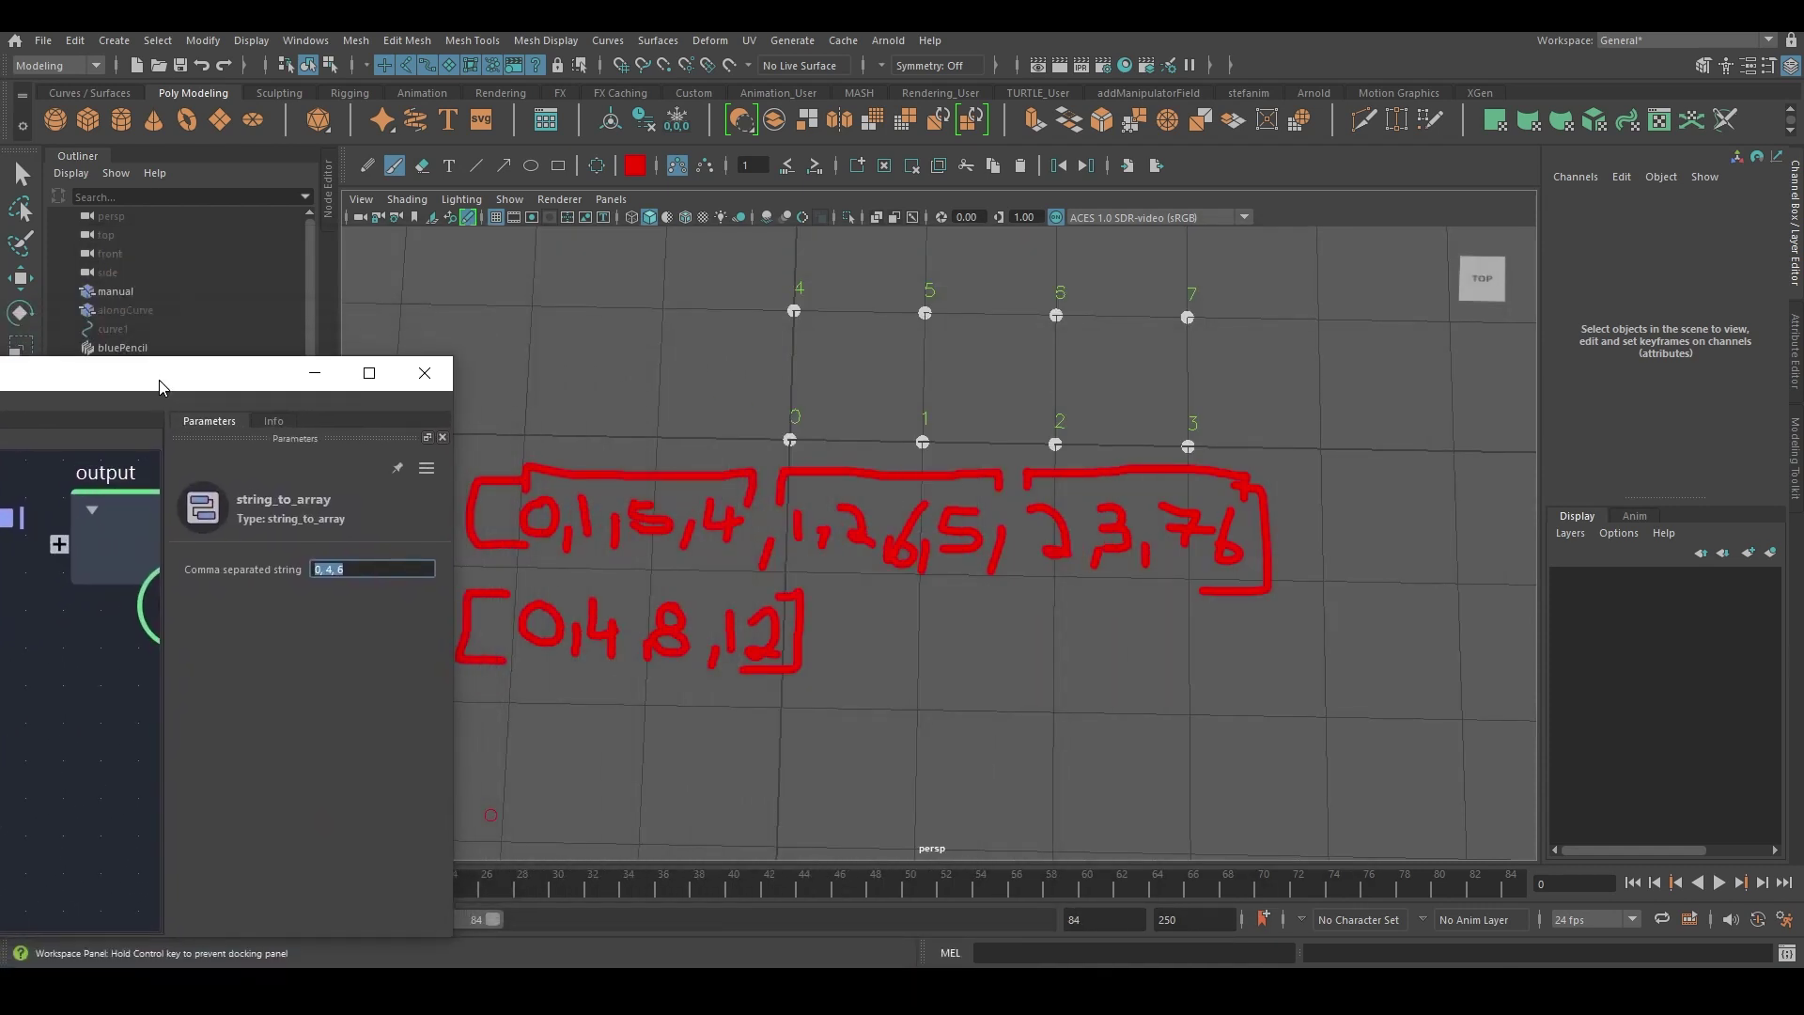
{"action": "left_click", "coordinate": [341, 581]}
{"action": "left_click", "coordinate": [352, 568]}
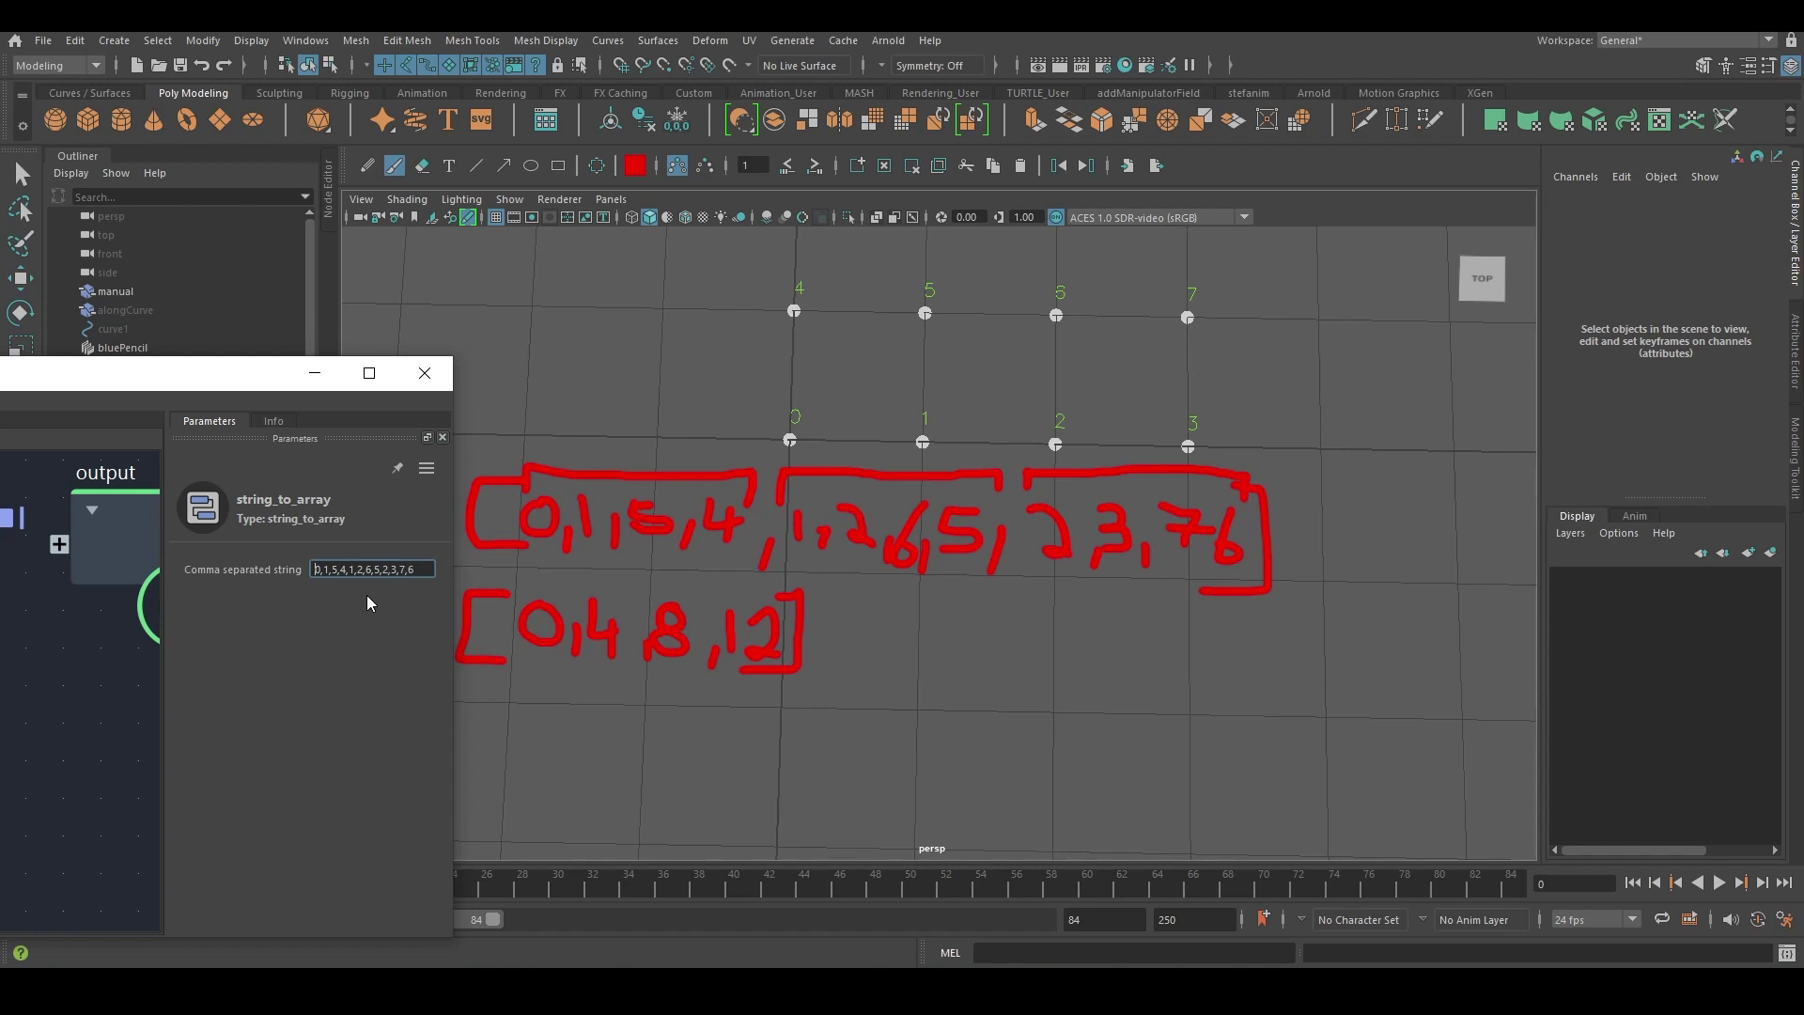
Rearrange the graph by moving the vis node lower and construct_mesh higher to free space around the conversion nodes.
{"action": "left_click_drag", "start_coordinate": [247, 386], "coordinate": [1173, 458]}
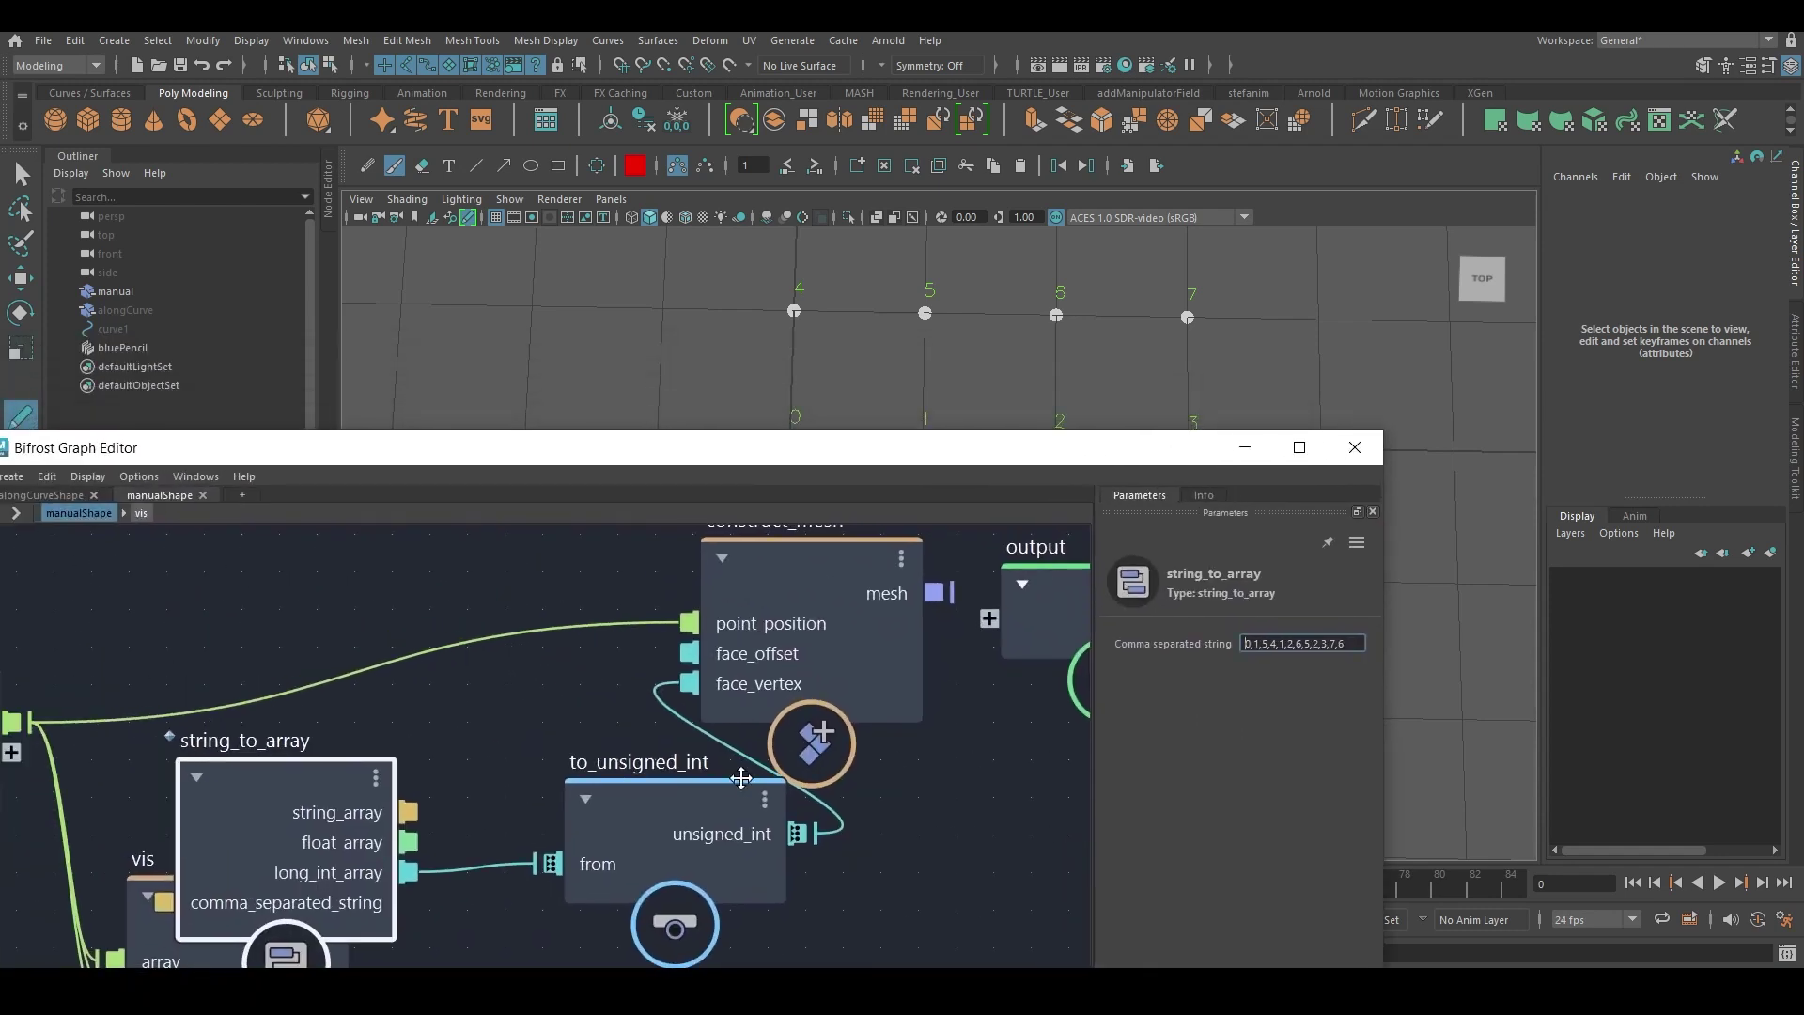
{"action": "middle_click_drag", "start_coordinate": [600, 716], "coordinate": [735, 662], "text": "alt"}
{"action": "scroll", "coordinate": [735, 662], "scroll_direction": "down", "scroll_amount": 2}
{"action": "left_click_drag", "start_coordinate": [451, 894], "coordinate": [424, 1008]}
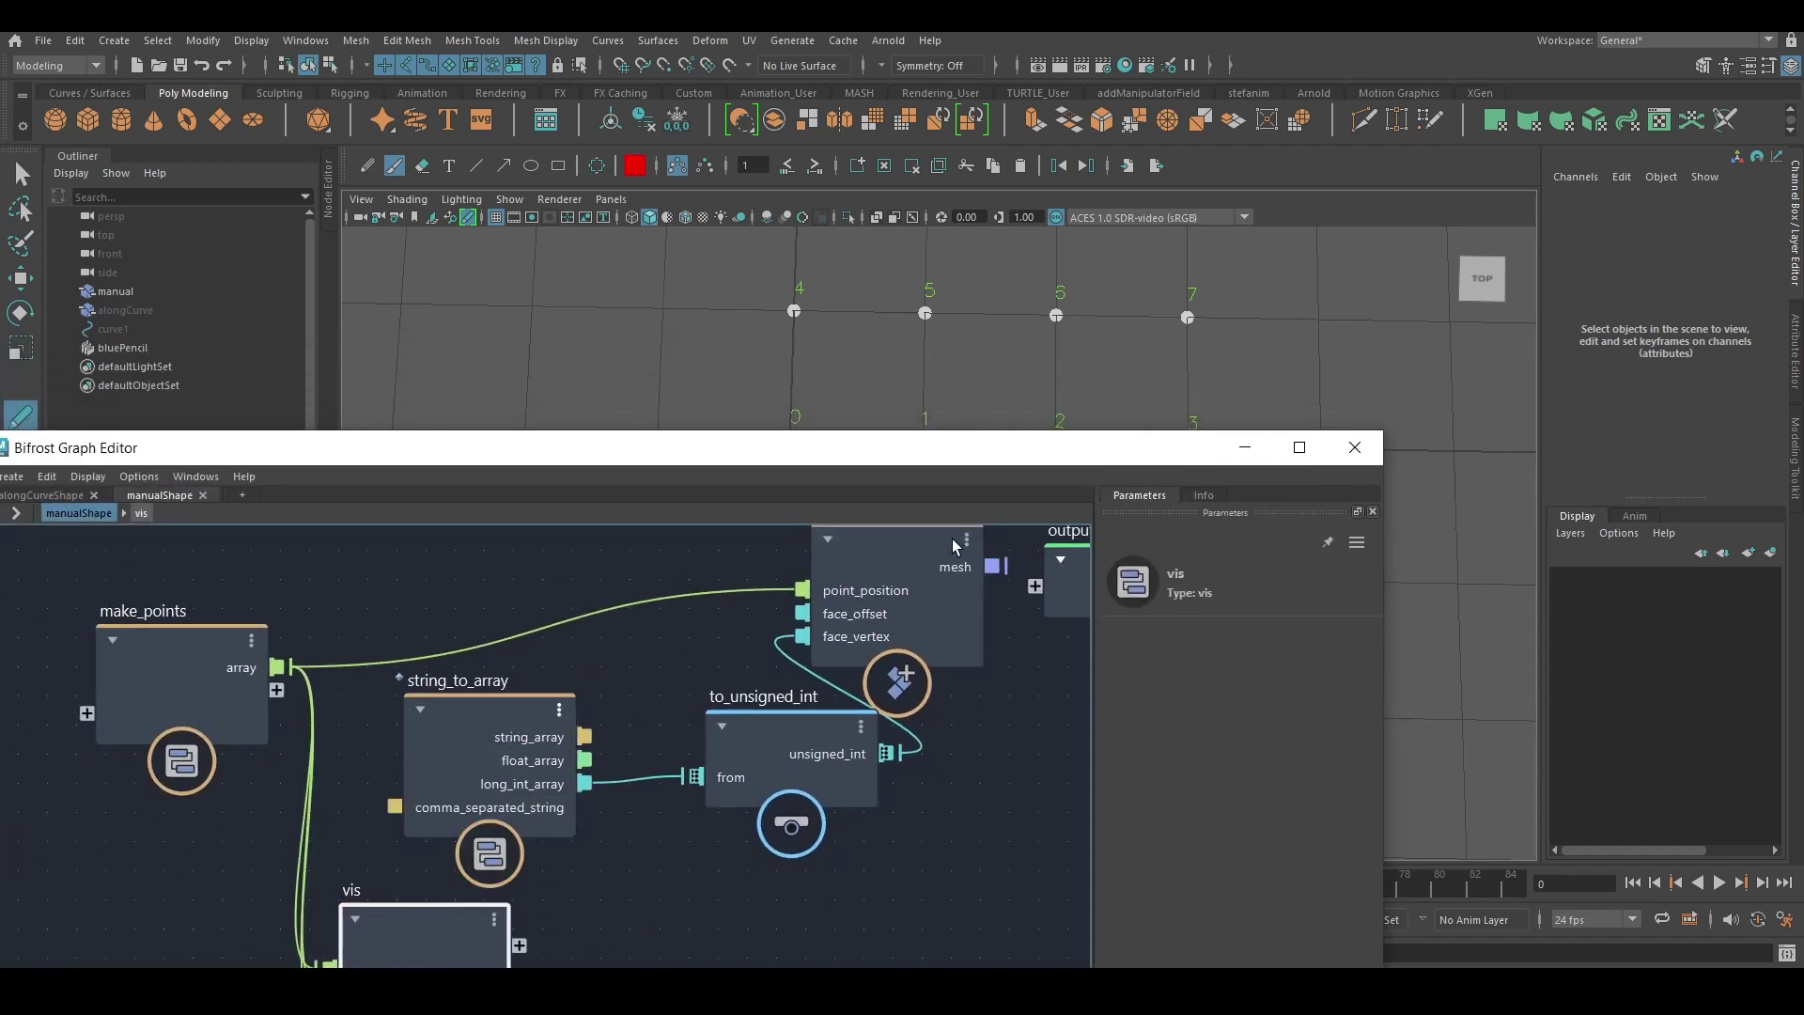
{"action": "left_click_drag", "start_coordinate": [893, 615], "coordinate": [943, 542]}
Duplicate the string_to_array and to_unsigned_int pair and connect the copy's unsigned_int output to construct_mesh's face_offset input.
{"action": "left_click", "coordinate": [815, 743]}
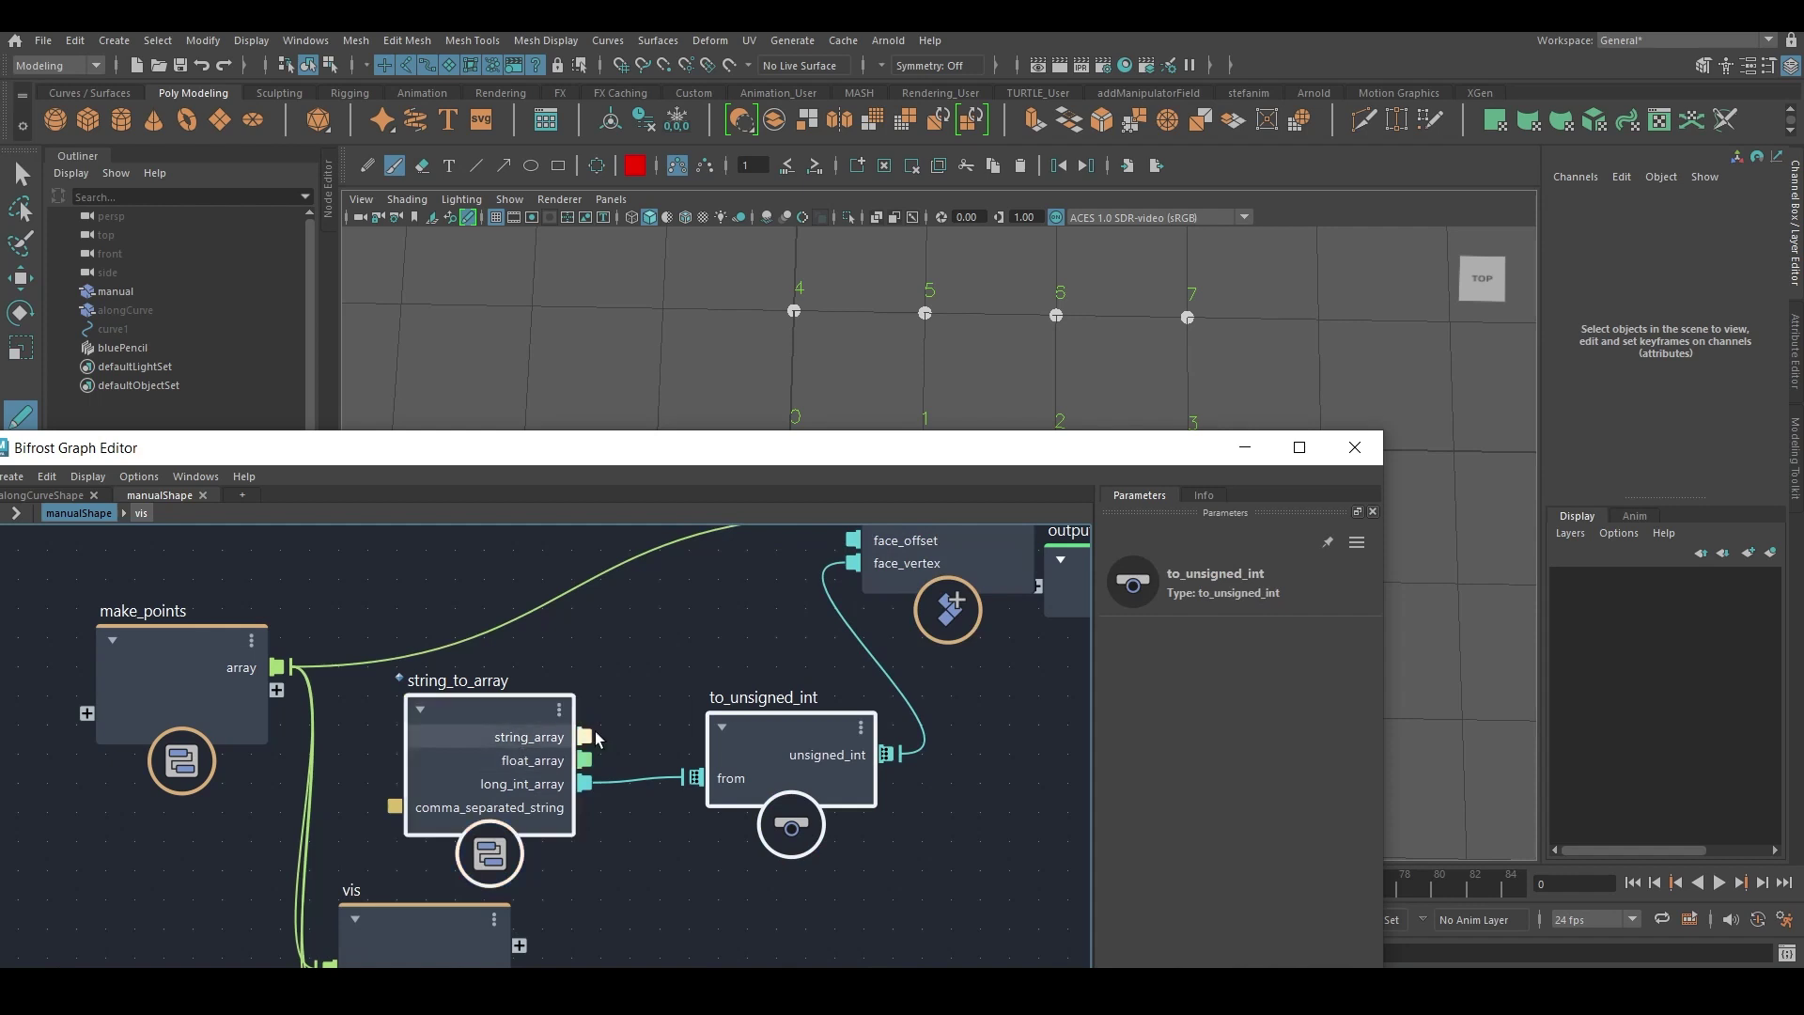
{"action": "key", "text": "ctrl+d"}
{"action": "left_click_drag", "start_coordinate": [703, 795], "coordinate": [676, 533]}
{"action": "middle_click_drag", "start_coordinate": [753, 621], "coordinate": [755, 786], "text": "alt"}
{"action": "left_click_drag", "start_coordinate": [754, 699], "coordinate": [854, 705]}
Set the duplicated string_to_array node's comma separated string to 0,4,8,12.
{"action": "left_click", "coordinate": [387, 711]}
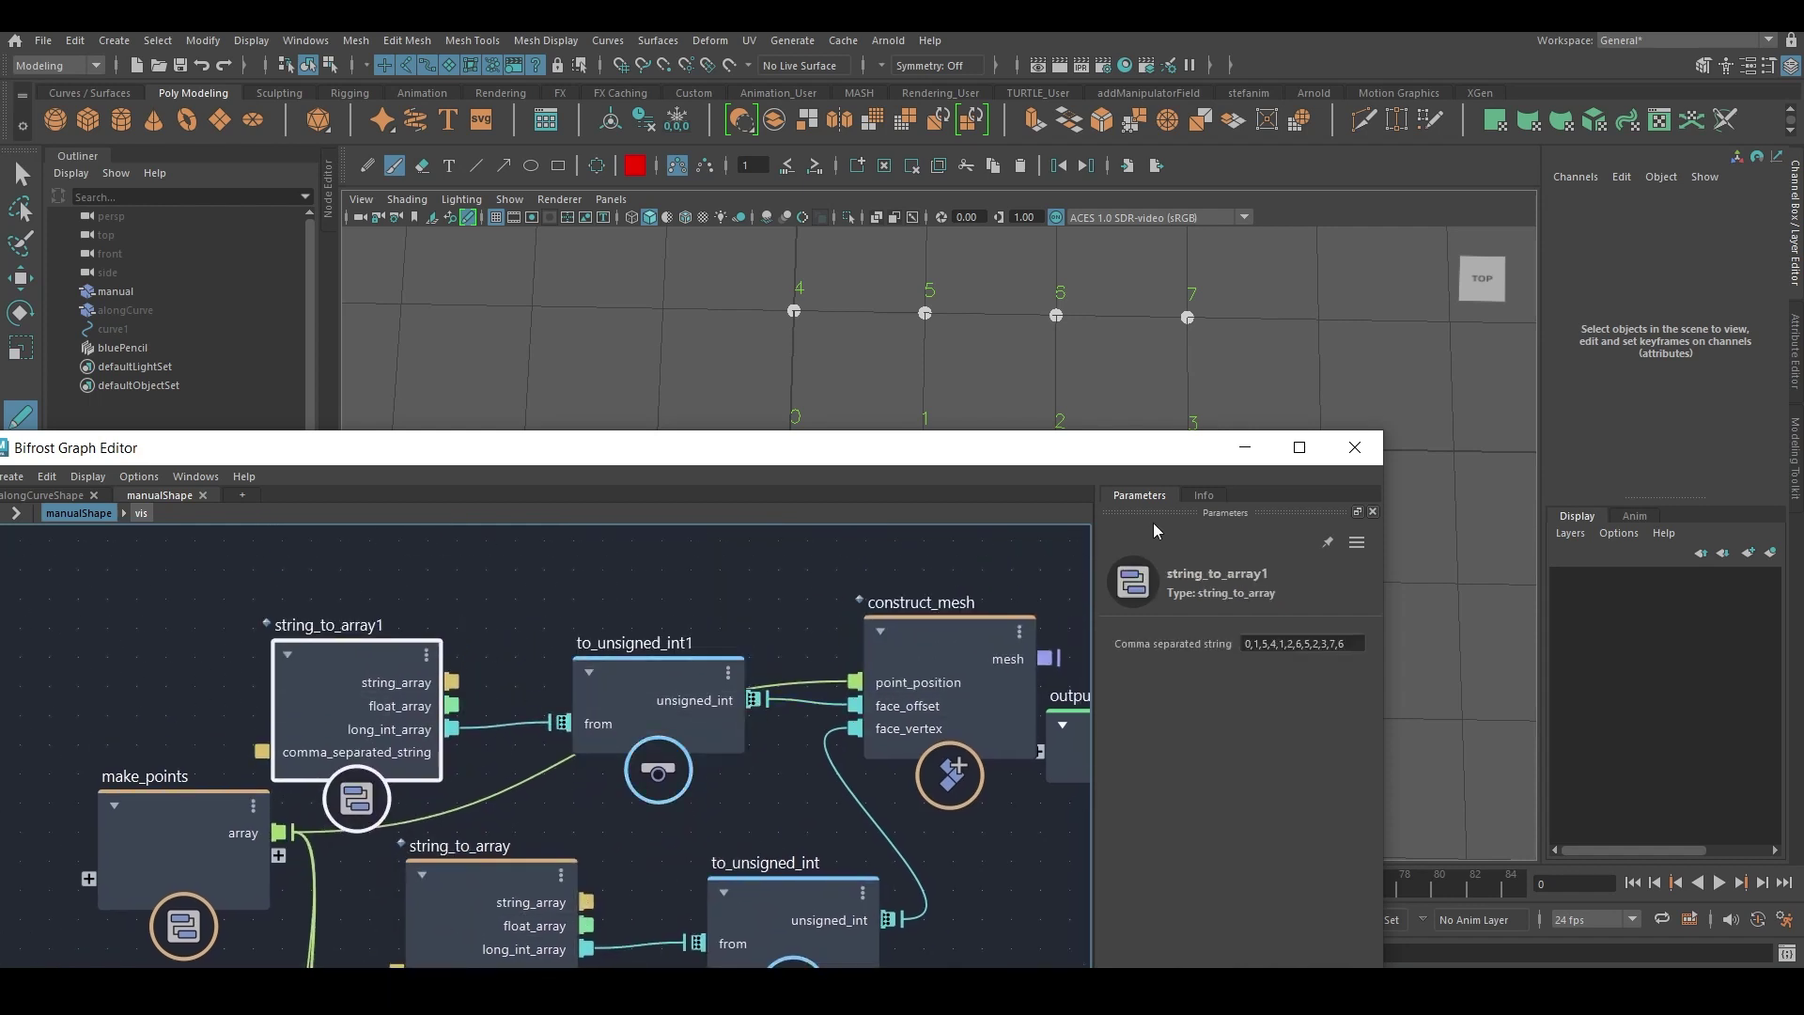
{"action": "left_click", "coordinate": [1320, 642]}
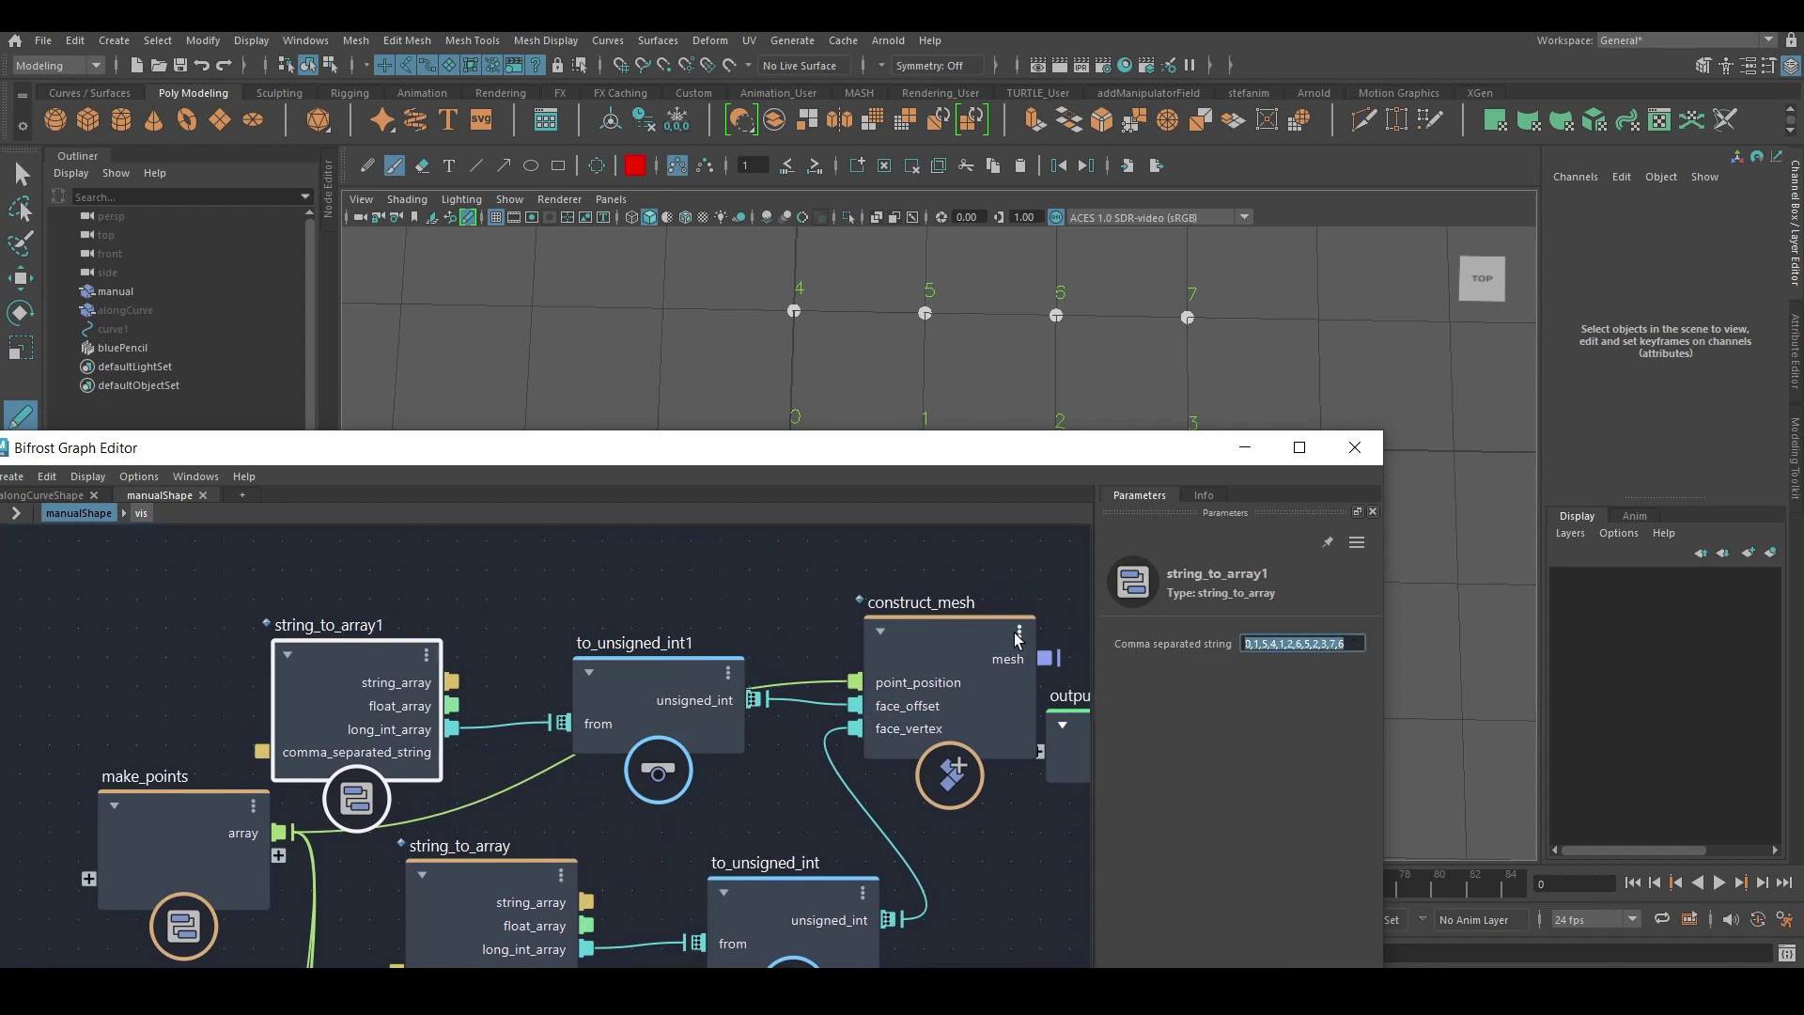
{"action": "type", "text": "0,4,8,12"}
Tidy the positions of the output and duplicated to_unsigned_int nodes, and connect construct_mesh's mesh to the graph output.
{"action": "middle_click_drag", "start_coordinate": [954, 687], "coordinate": [528, 712], "text": "alt"}
{"action": "left_click_drag", "start_coordinate": [680, 753], "coordinate": [807, 671]}
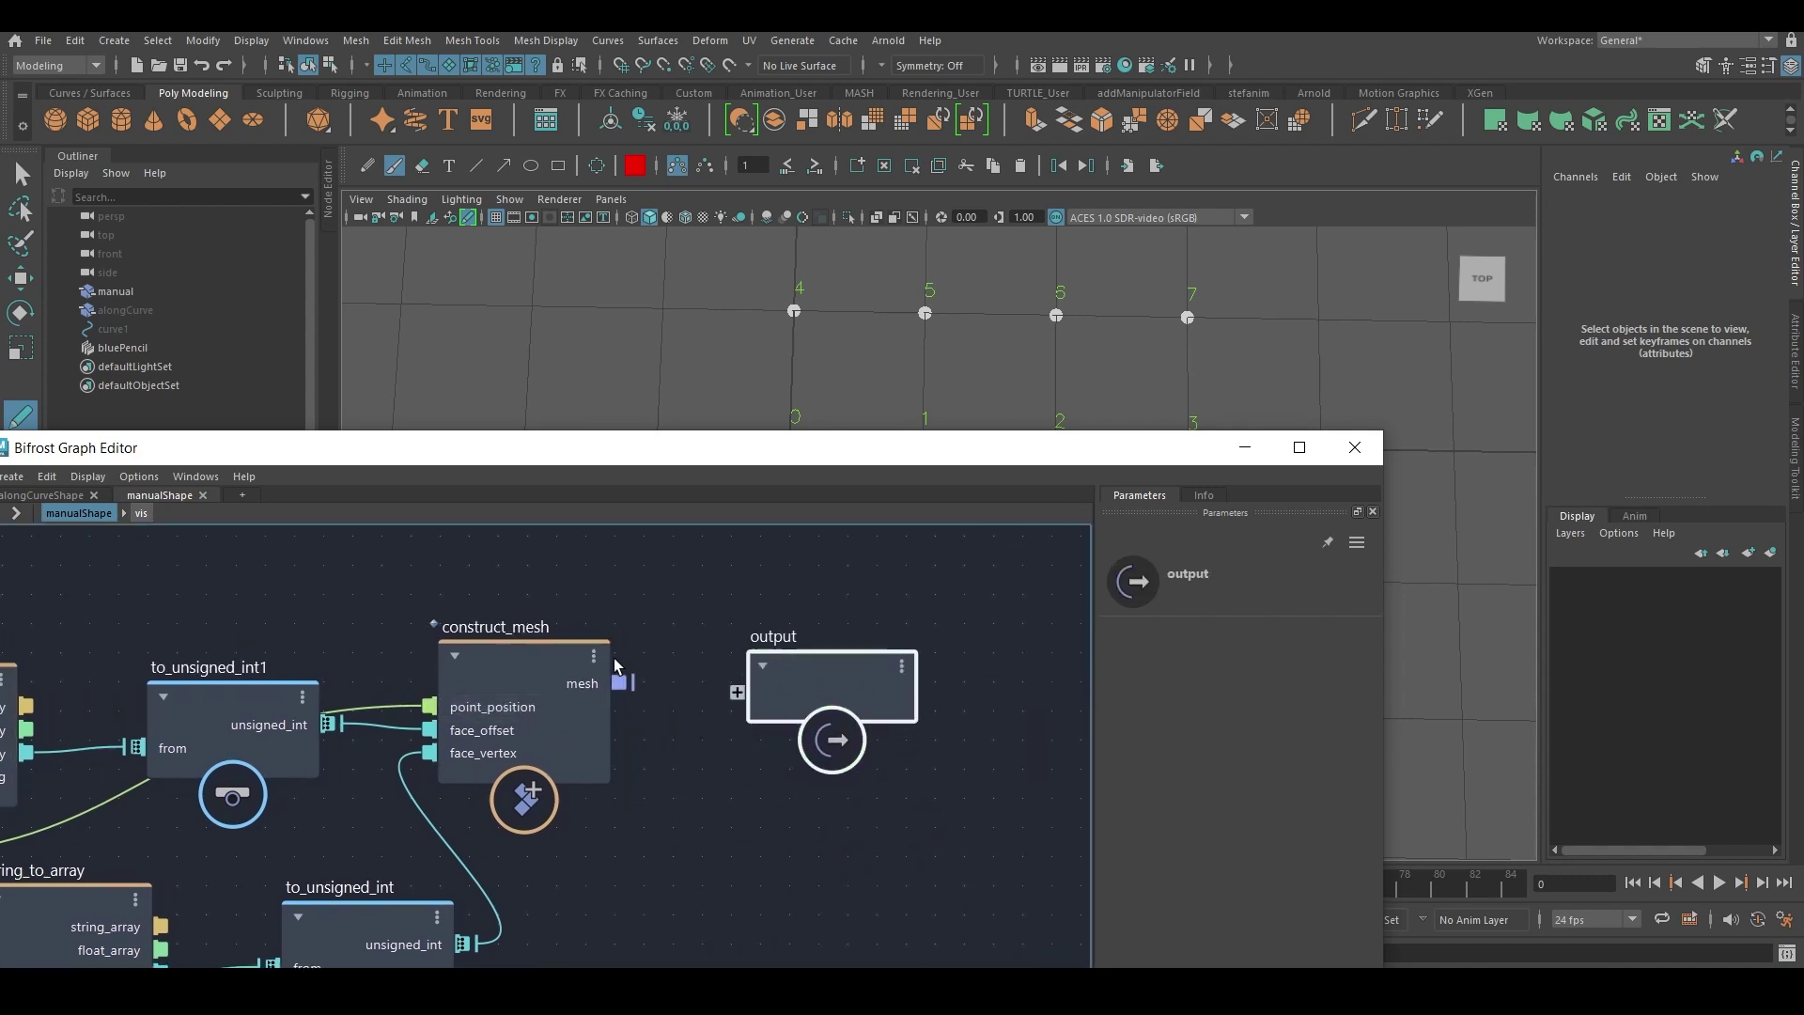
{"action": "middle_click_drag", "start_coordinate": [449, 617], "coordinate": [808, 479], "text": "alt"}
{"action": "left_click_drag", "start_coordinate": [592, 609], "coordinate": [592, 660]}
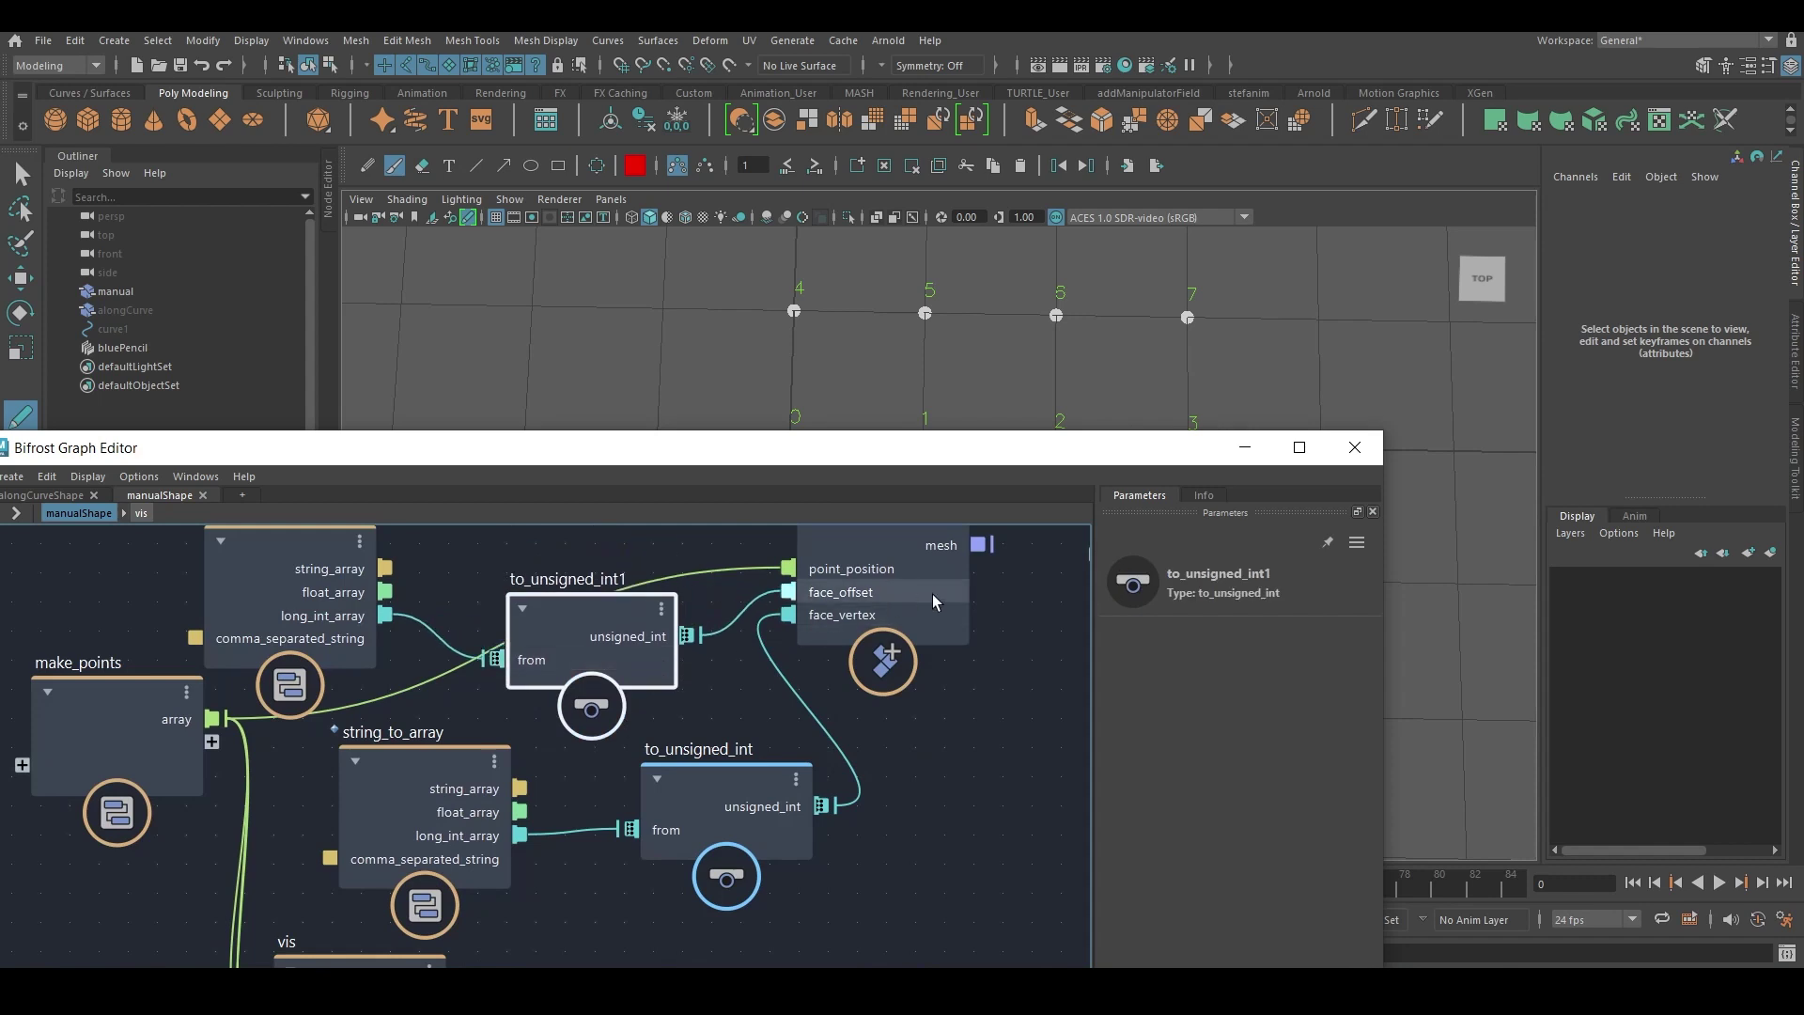
{"action": "middle_click_drag", "start_coordinate": [995, 565], "coordinate": [747, 663], "text": "alt"}
{"action": "left_click_drag", "start_coordinate": [731, 641], "coordinate": [925, 648]}
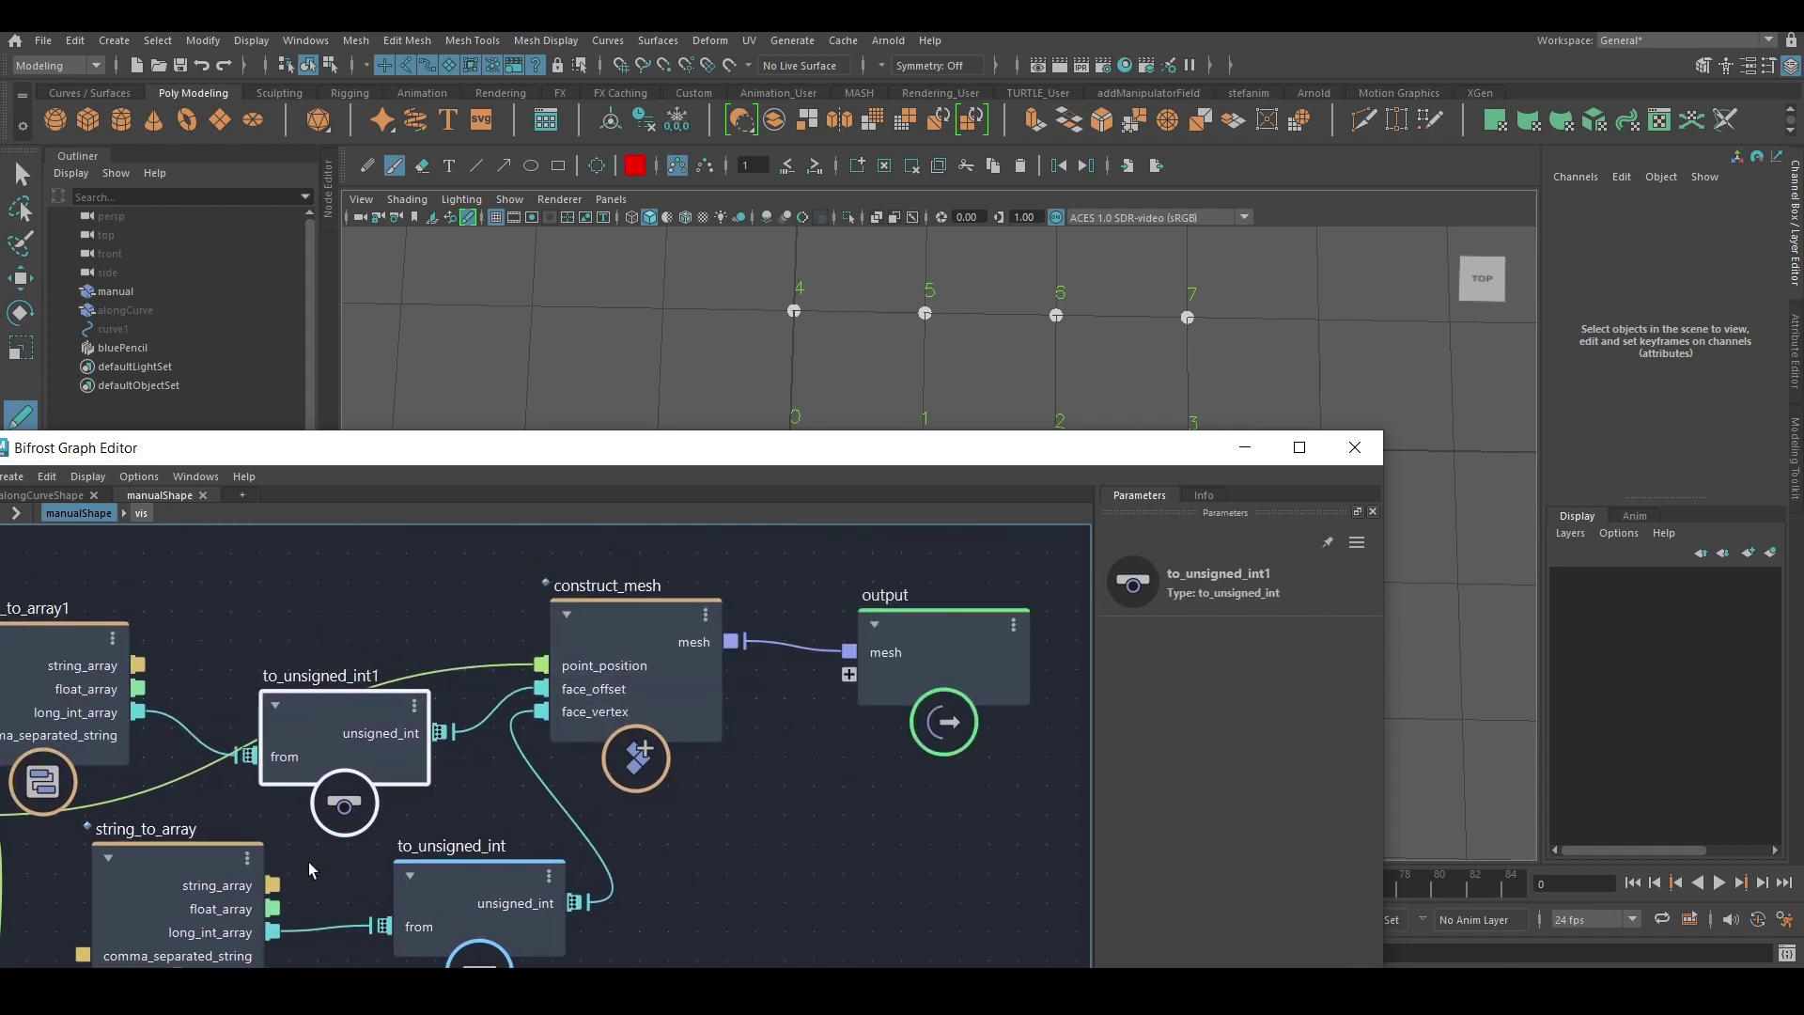
Uncover the new mesh in the viewport and clear the red Blue Pencil annotations.
{"action": "left_click_drag", "start_coordinate": [672, 460], "coordinate": [617, 693]}
{"action": "left_click_drag", "start_coordinate": [789, 434], "coordinate": [829, 406], "text": "alt"}
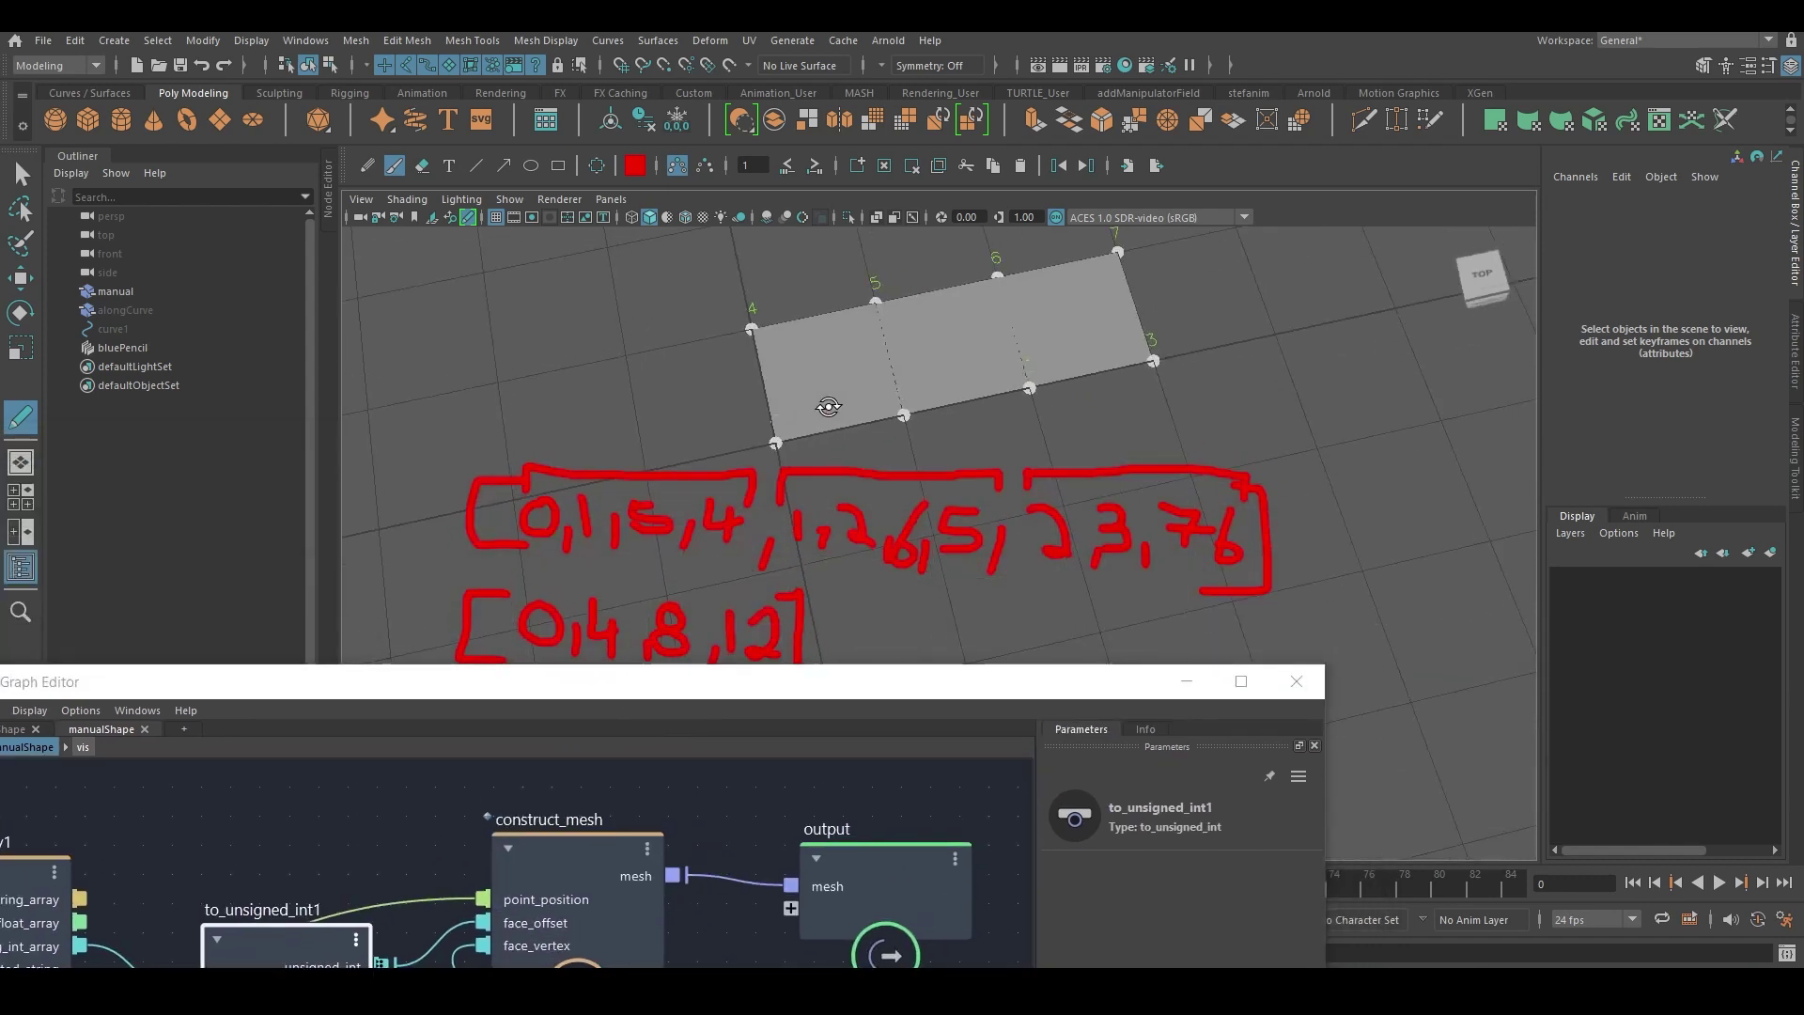
{"action": "left_click", "coordinate": [912, 165]}
{"action": "mouse_move", "coordinate": [962, 353]}
{"action": "left_mouse_down", "text": "alt"}
{"action": "mouse_move", "coordinate": [873, 366]}
{"action": "mouse_move", "coordinate": [826, 339]}
{"action": "mouse_move", "coordinate": [765, 371]}
{"action": "mouse_move", "coordinate": [637, 253]}
{"action": "left_mouse_up", "text": "alt"}
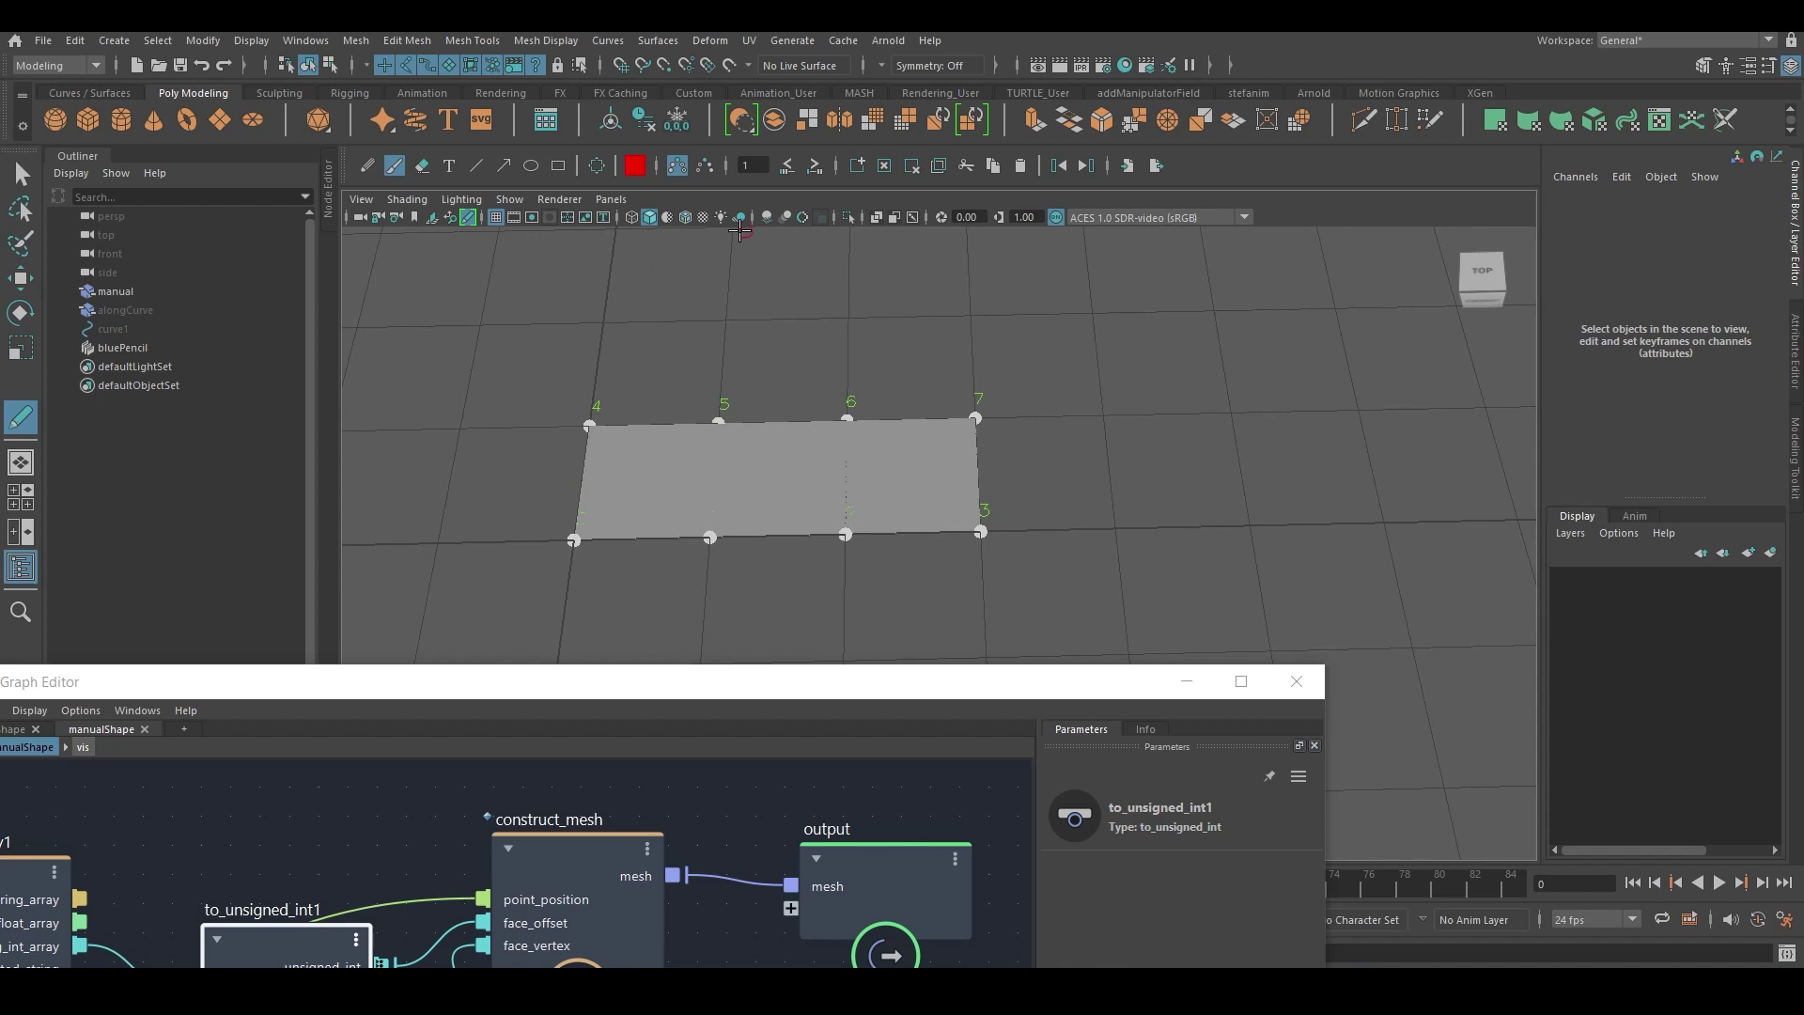
Turn on wireframe on shaded in the viewport and frame the mesh from above to check its three quads.
{"action": "left_click", "coordinate": [686, 217]}
{"action": "left_click_drag", "start_coordinate": [815, 395], "coordinate": [799, 442], "text": "alt"}
{"action": "middle_click_drag", "start_coordinate": [798, 442], "coordinate": [818, 367], "text": "alt"}
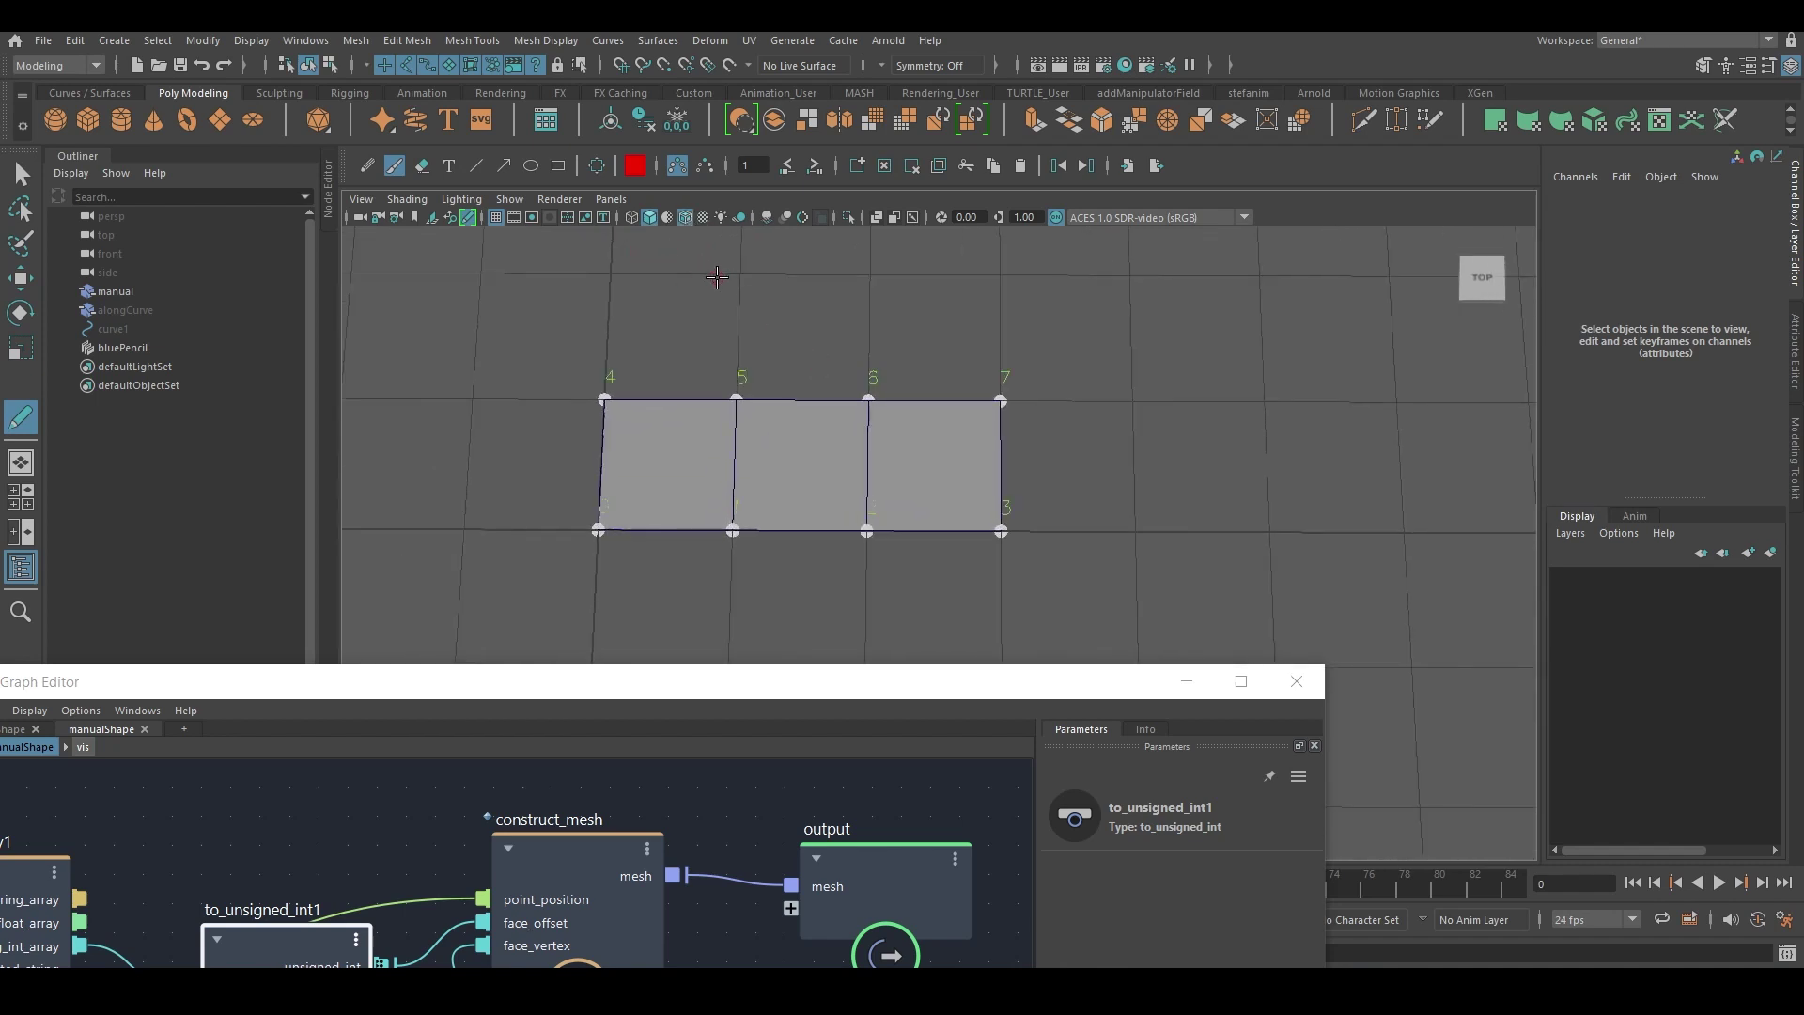
Examine the shading on the mesh's top and underside using the viewport's lighting options.
{"action": "left_click_drag", "start_coordinate": [789, 437], "coordinate": [813, 283], "text": "alt"}
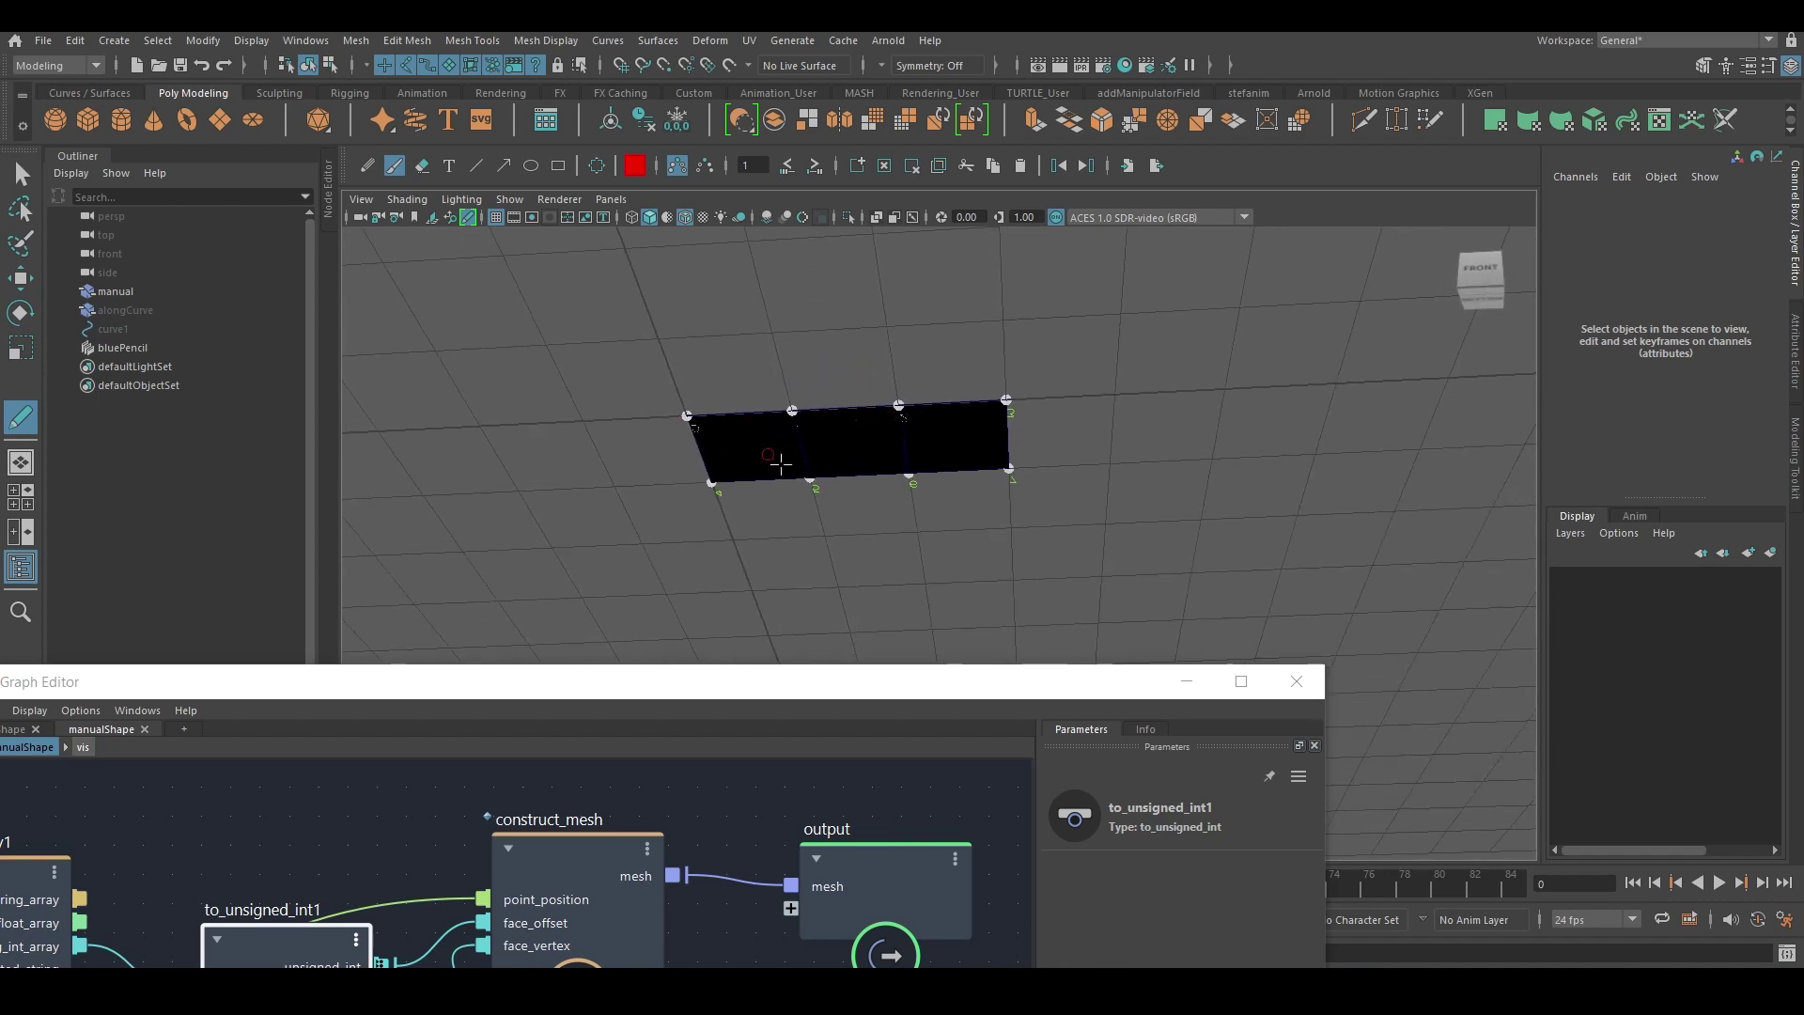
{"action": "left_click_drag", "start_coordinate": [853, 400], "coordinate": [844, 516], "text": "alt"}
{"action": "left_click_drag", "start_coordinate": [744, 456], "coordinate": [751, 310], "text": "alt"}
{"action": "left_click", "coordinate": [462, 199]}
{"action": "left_click", "coordinate": [499, 333]}
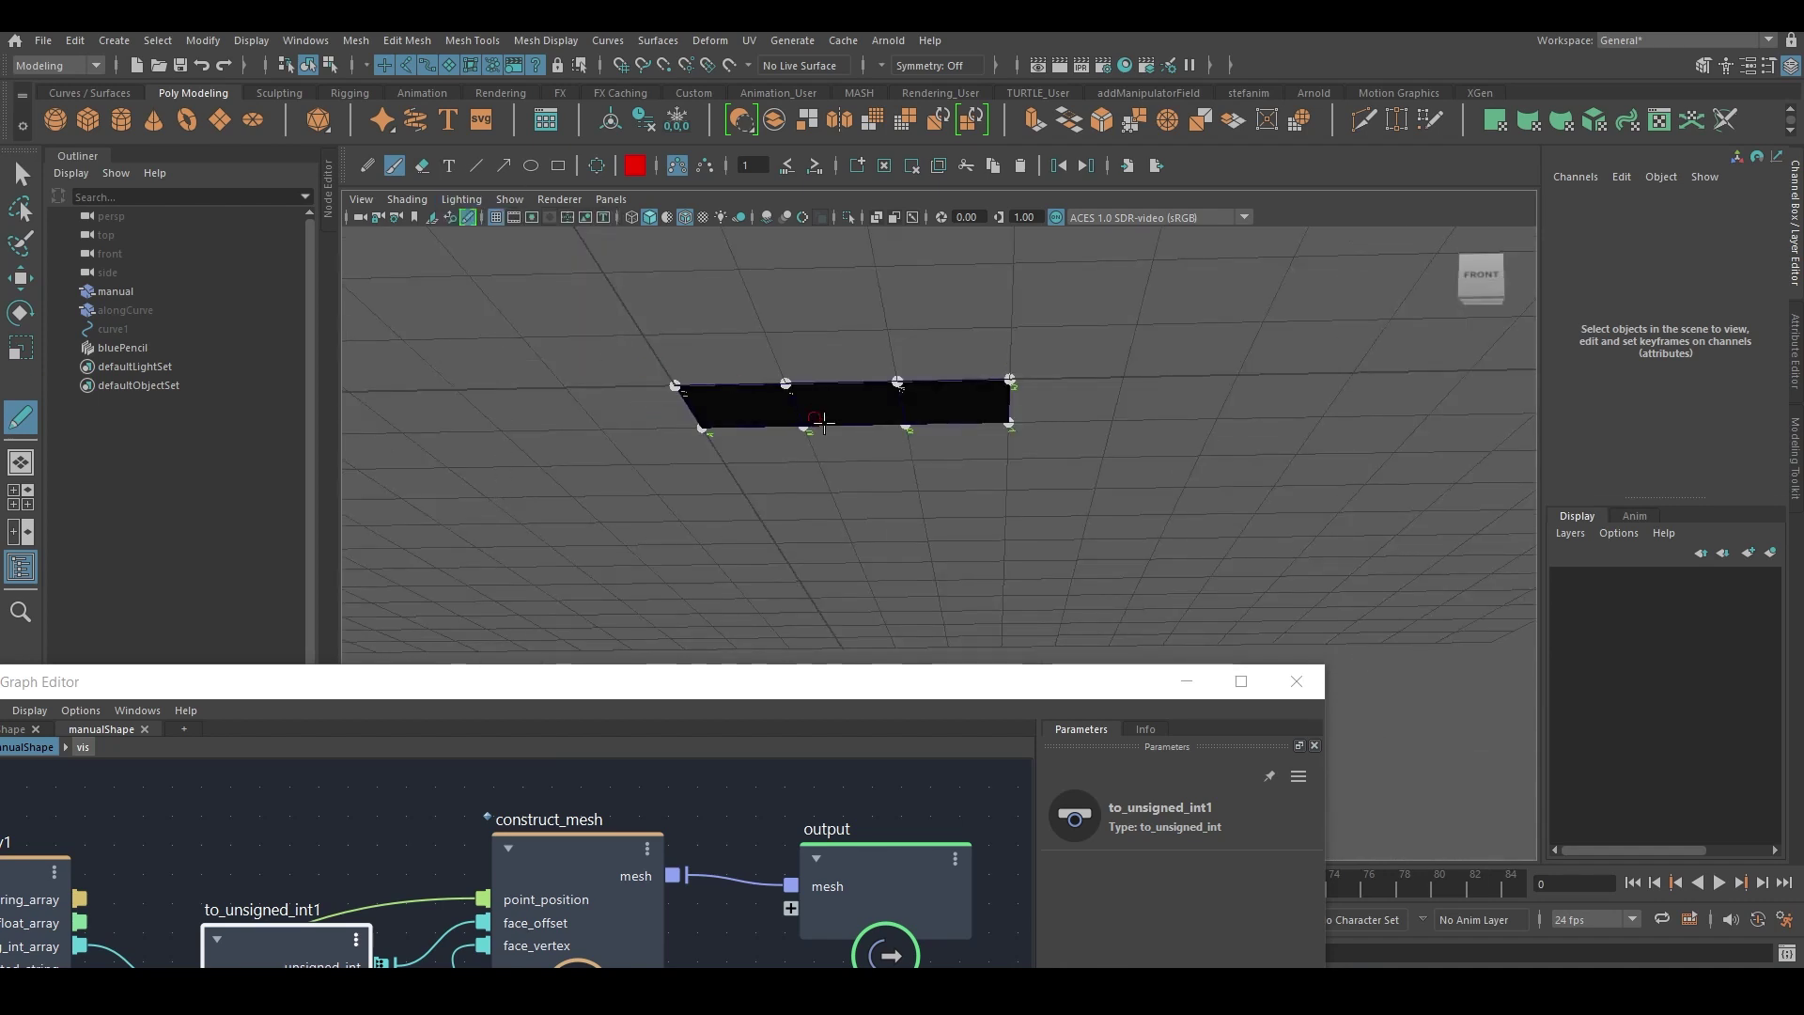
Hide the manual object and show the hidden alongCurve and curve1 objects.
{"action": "left_click_drag", "start_coordinate": [946, 351], "coordinate": [799, 588], "text": "alt"}
{"action": "left_click_drag", "start_coordinate": [628, 385], "coordinate": [678, 446], "text": "alt"}
{"action": "left_click_drag", "start_coordinate": [639, 665], "coordinate": [916, 477]}
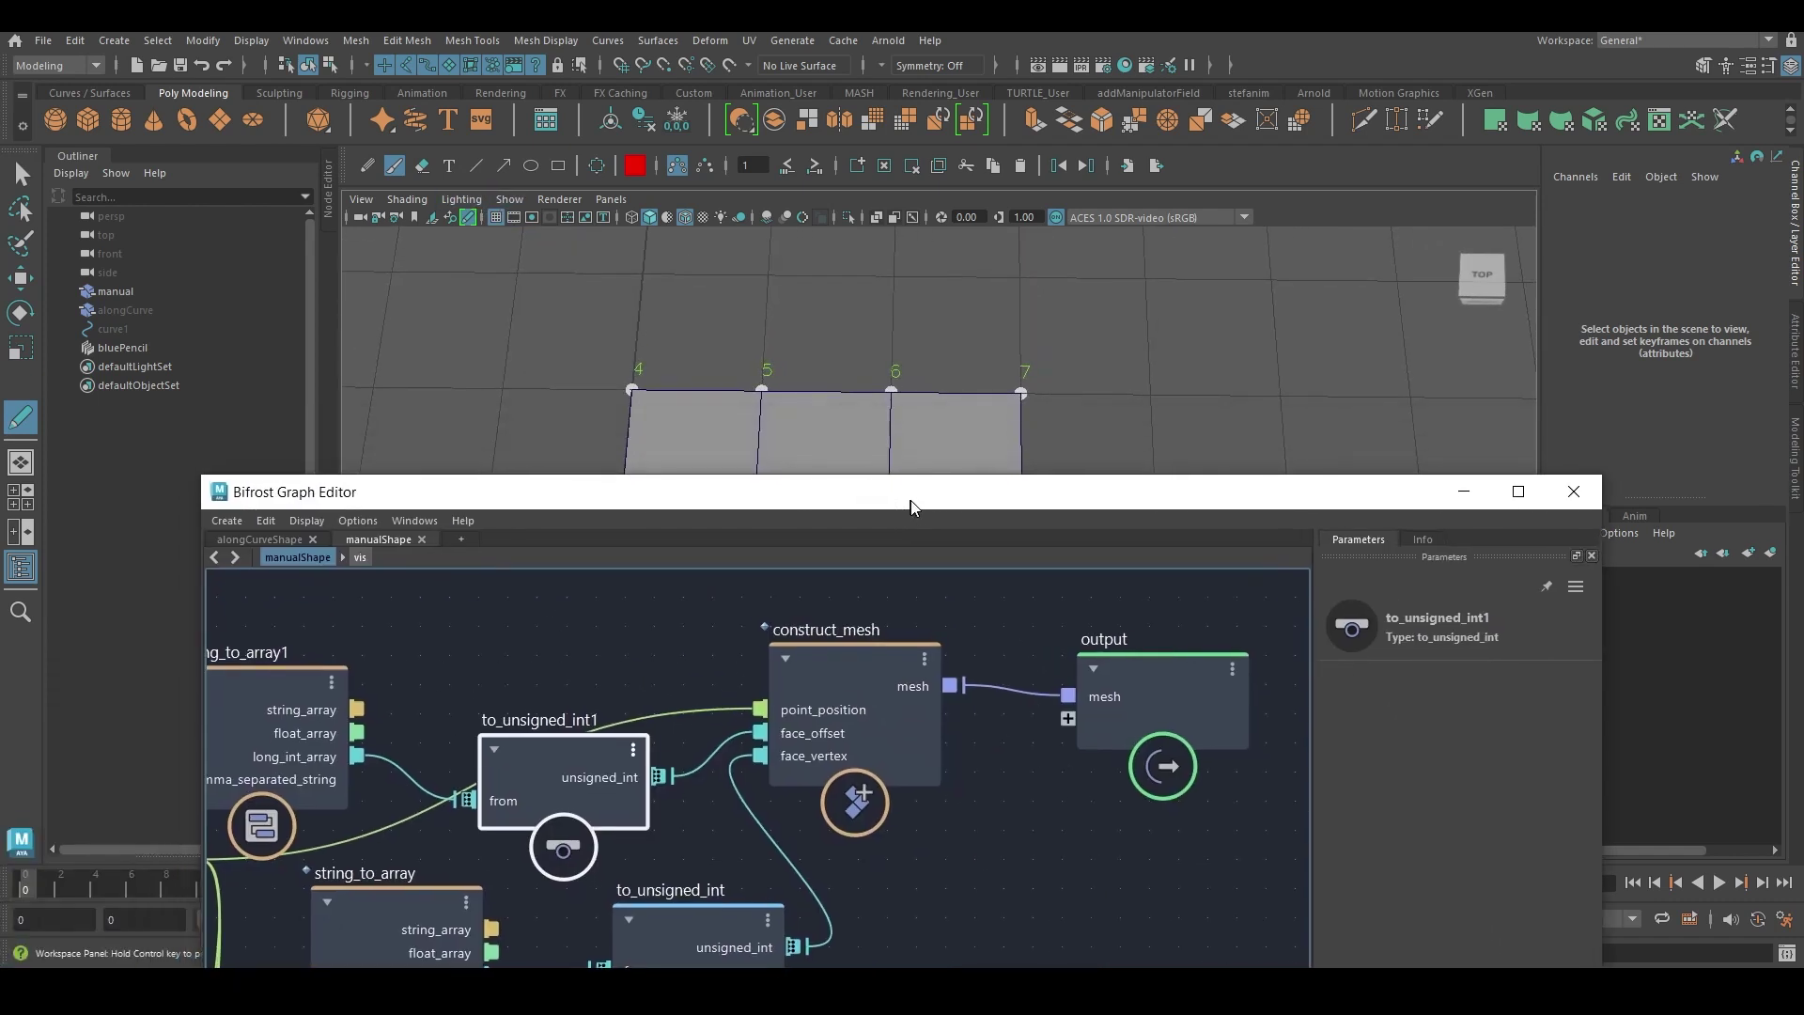
{"action": "left_click", "coordinate": [161, 293]}
{"action": "key", "text": "ctrl+h"}
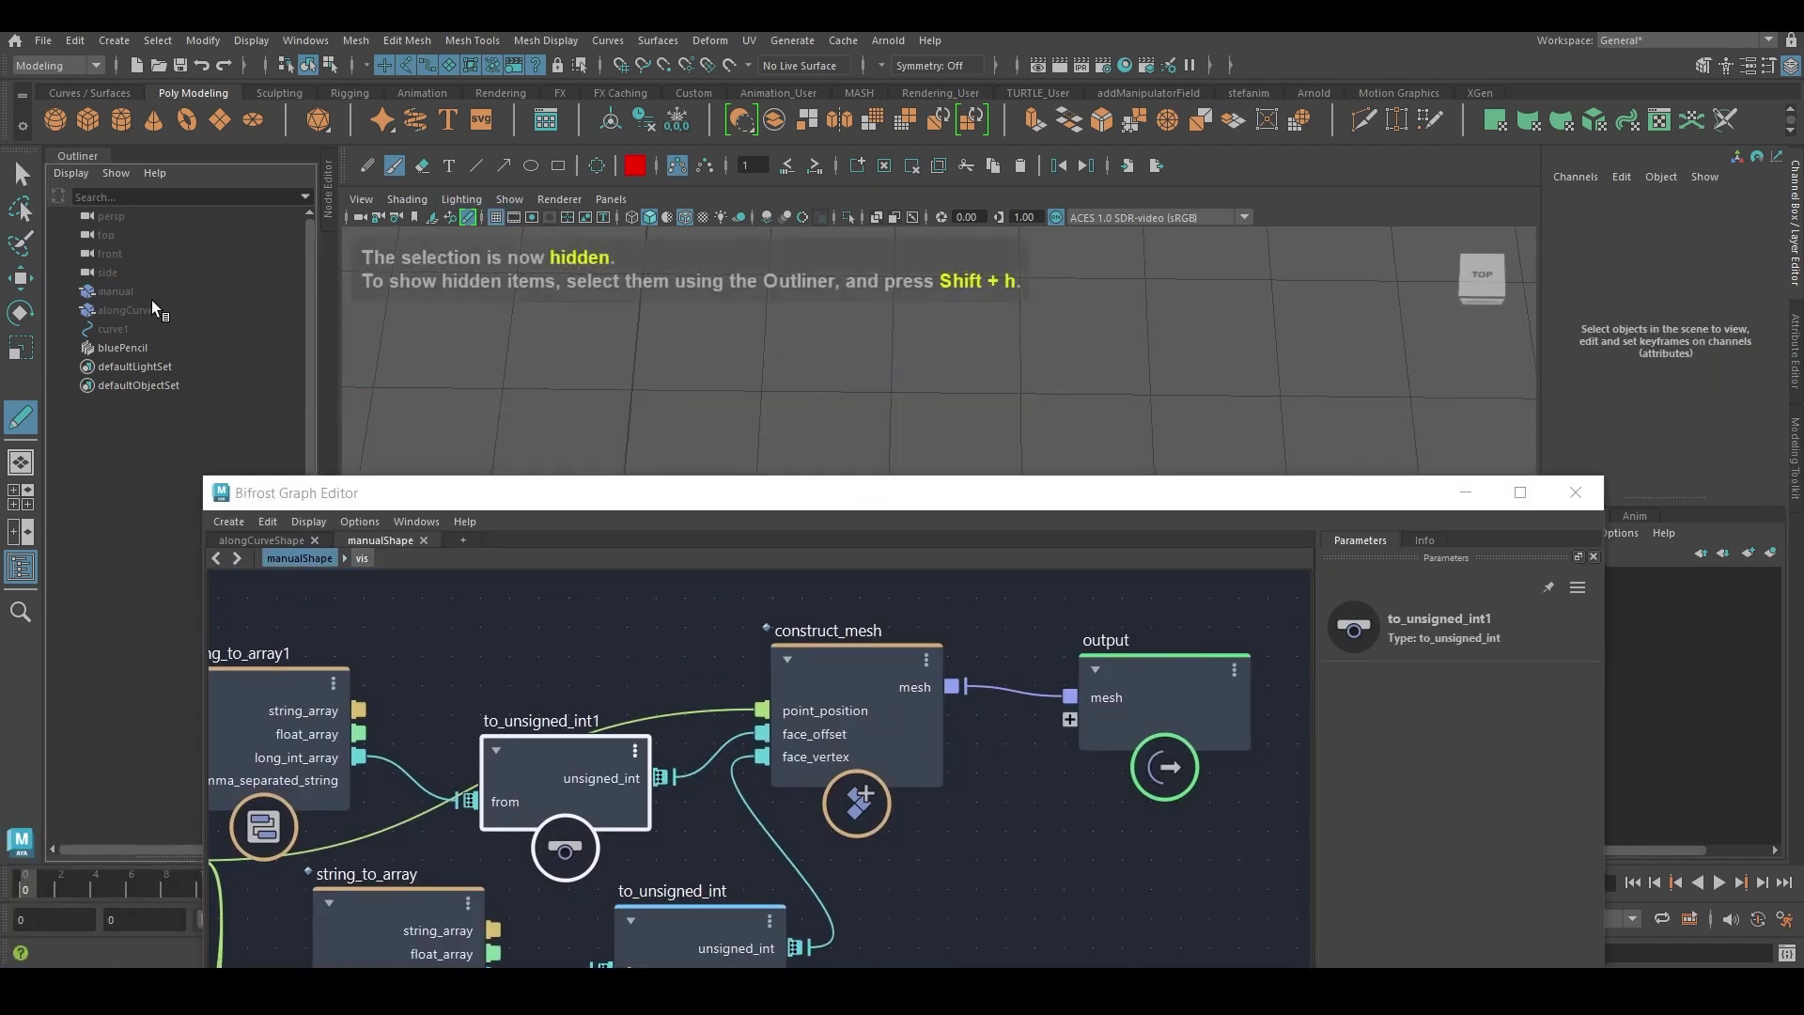
{"action": "left_click_drag", "start_coordinate": [154, 310], "coordinate": [155, 329]}
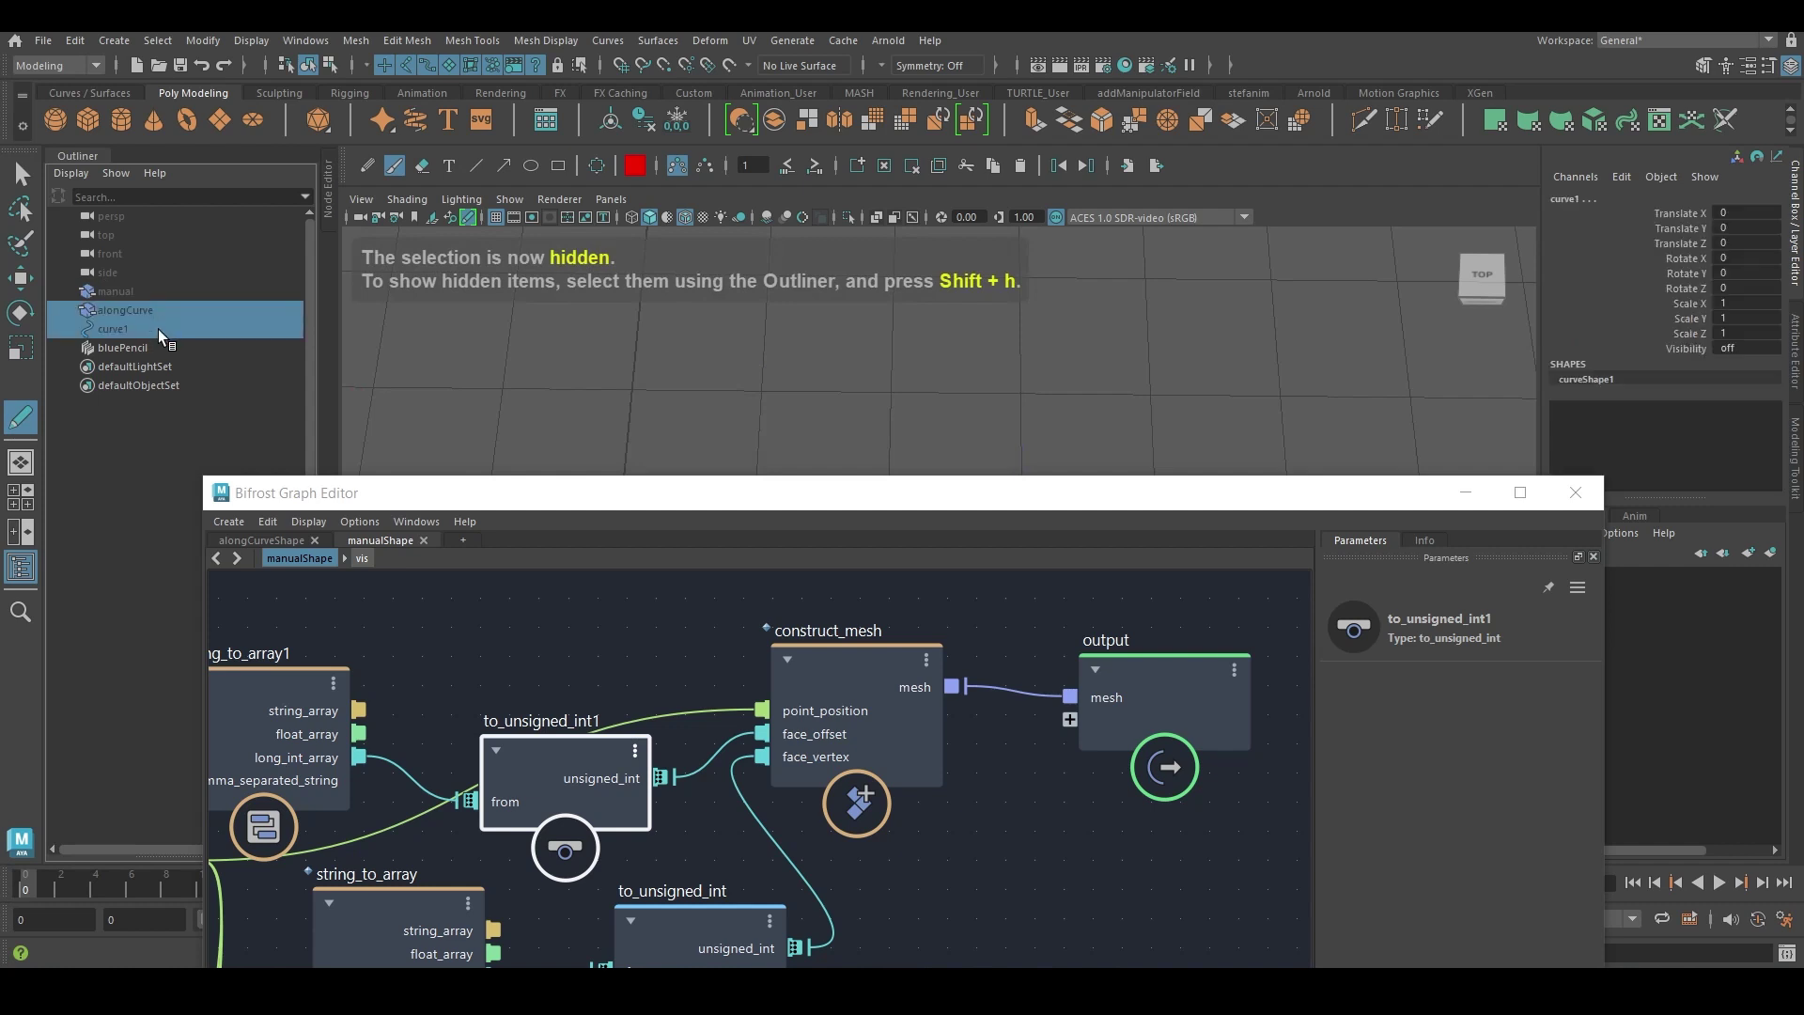
{"action": "key", "text": "shift+h"}
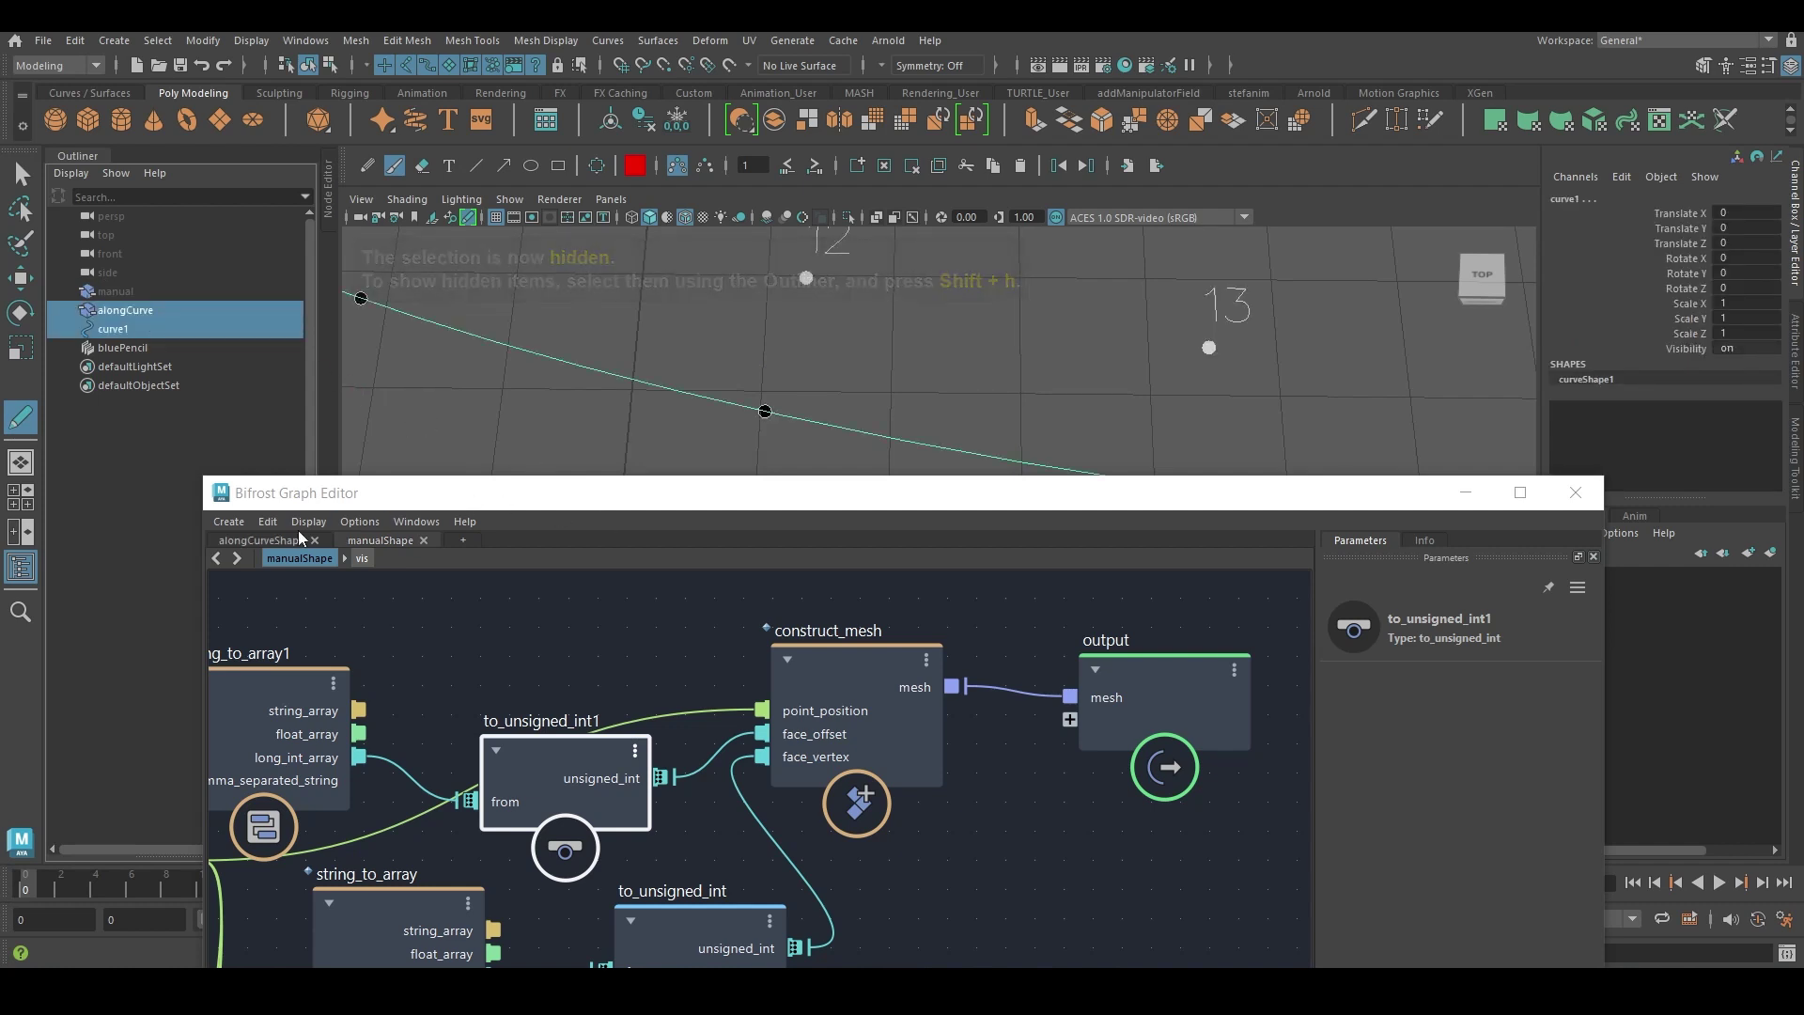
Open the alongCurveShape graph, frame the whole curve with its numbered points in the viewport, and deselect everything with the Select tool.
{"action": "left_click", "coordinate": [272, 540]}
{"action": "left_click_drag", "start_coordinate": [1039, 512], "coordinate": [1057, 708]}
{"action": "right_click_drag", "start_coordinate": [1052, 554], "coordinate": [968, 410], "text": "alt"}
{"action": "left_click", "coordinate": [970, 409]}
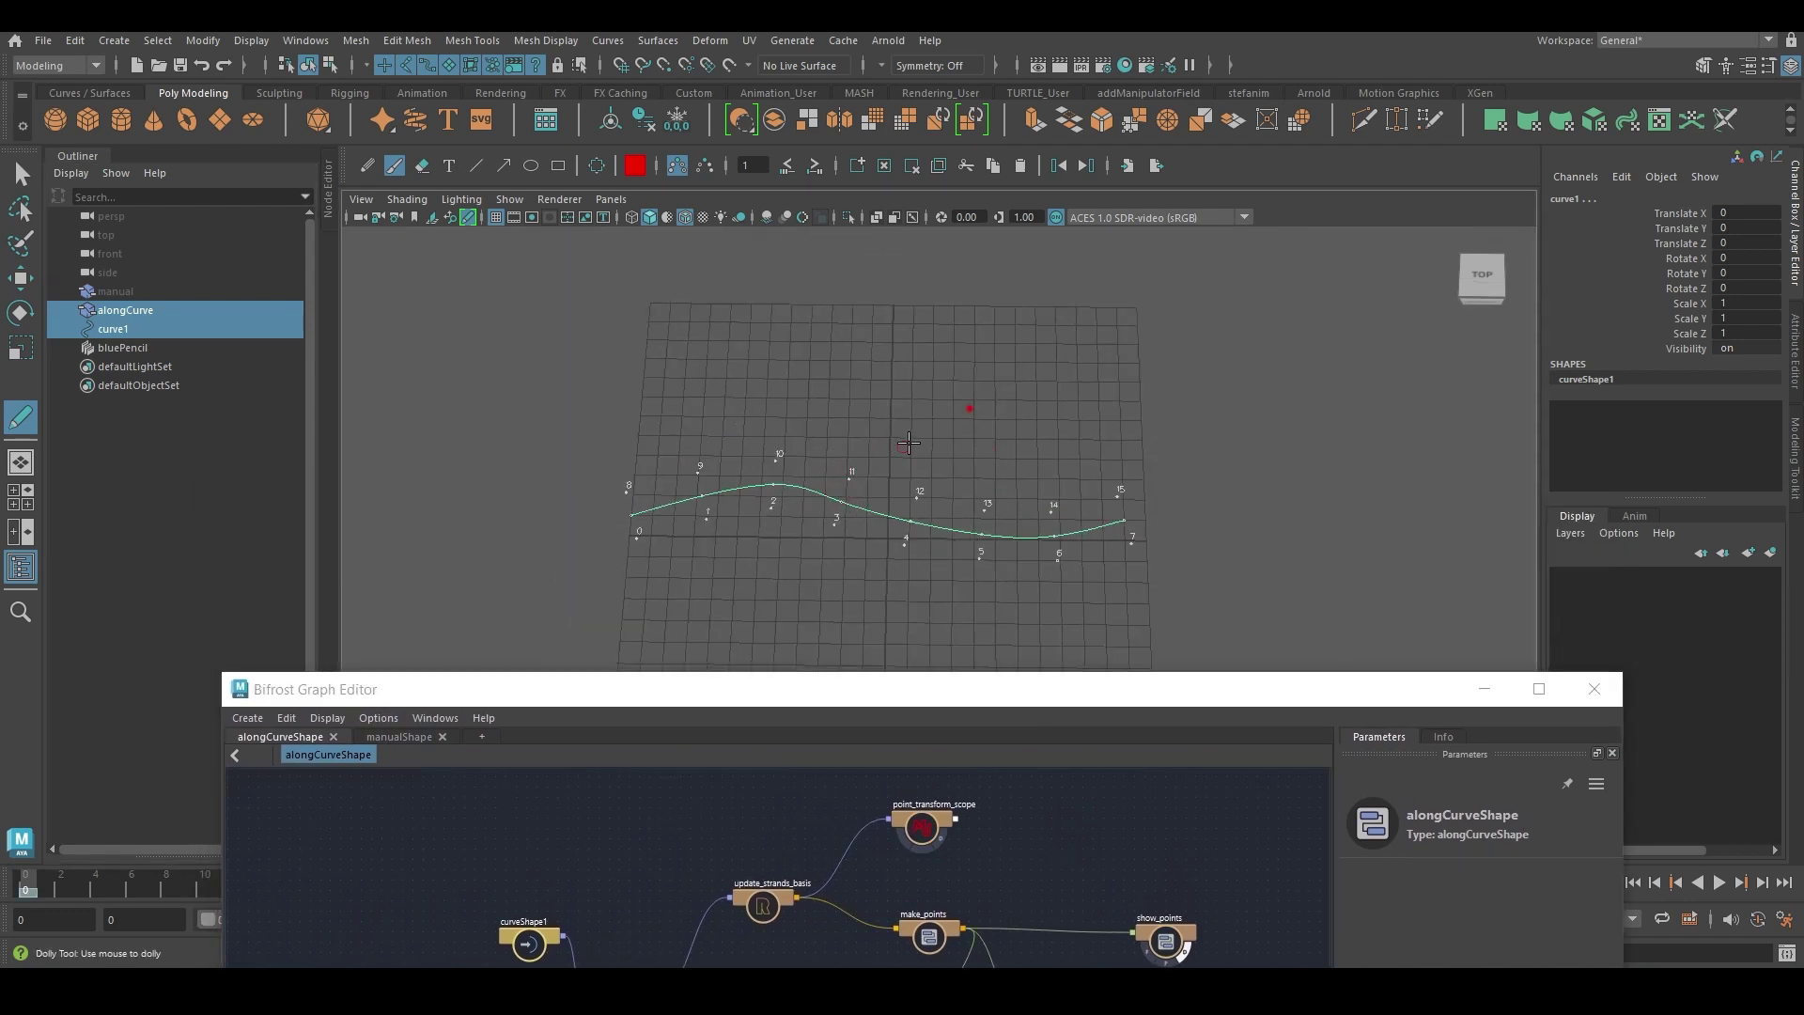
{"action": "key", "text": "q"}
{"action": "left_click", "coordinate": [763, 396]}
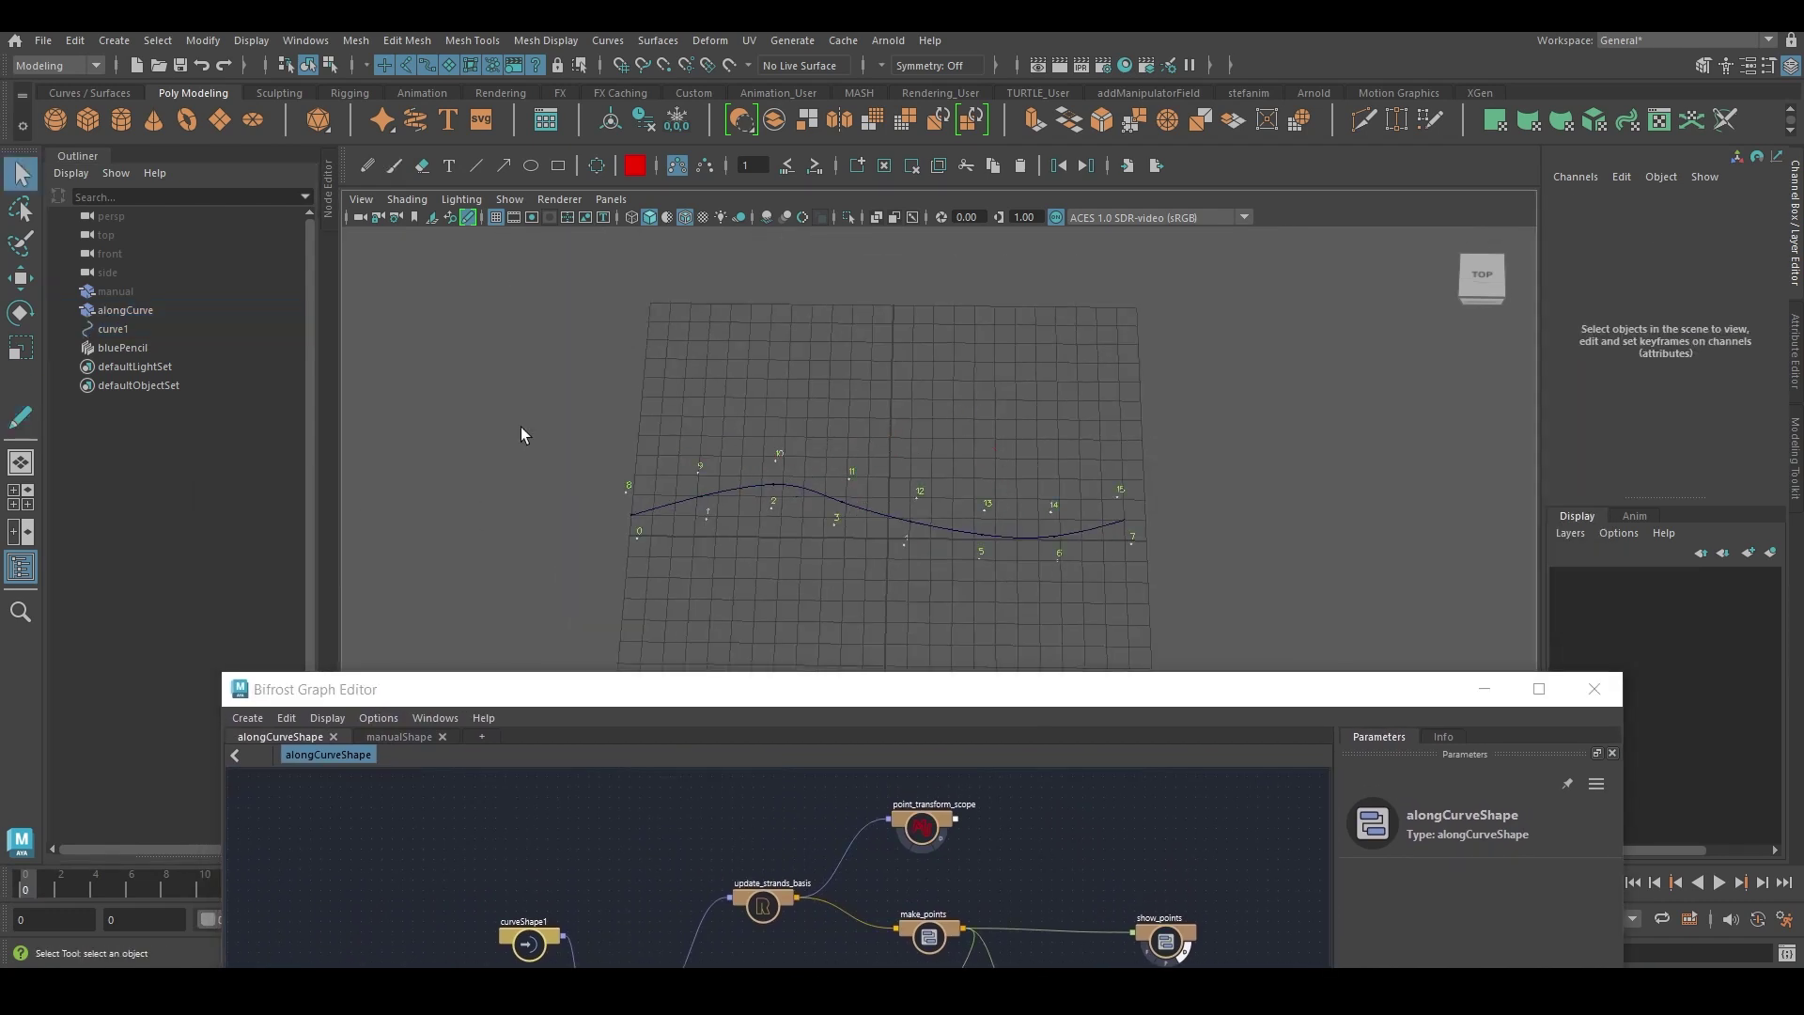
Display curve1's control vertices, compare them with the numbered points, and return to object mode with nothing selected.
{"action": "left_click", "coordinate": [113, 328]}
{"action": "middle_click_drag", "start_coordinate": [805, 455], "coordinate": [821, 382], "text": "alt"}
{"action": "right_click_drag", "start_coordinate": [821, 382], "coordinate": [914, 560], "text": "alt"}
{"action": "middle_click_drag", "start_coordinate": [874, 479], "coordinate": [945, 566], "text": "alt"}
{"action": "key", "text": "F9"}
{"action": "left_click_drag", "start_coordinate": [803, 340], "coordinate": [814, 366], "text": "alt"}
{"action": "middle_click_drag", "start_coordinate": [809, 369], "coordinate": [834, 388], "text": "alt"}
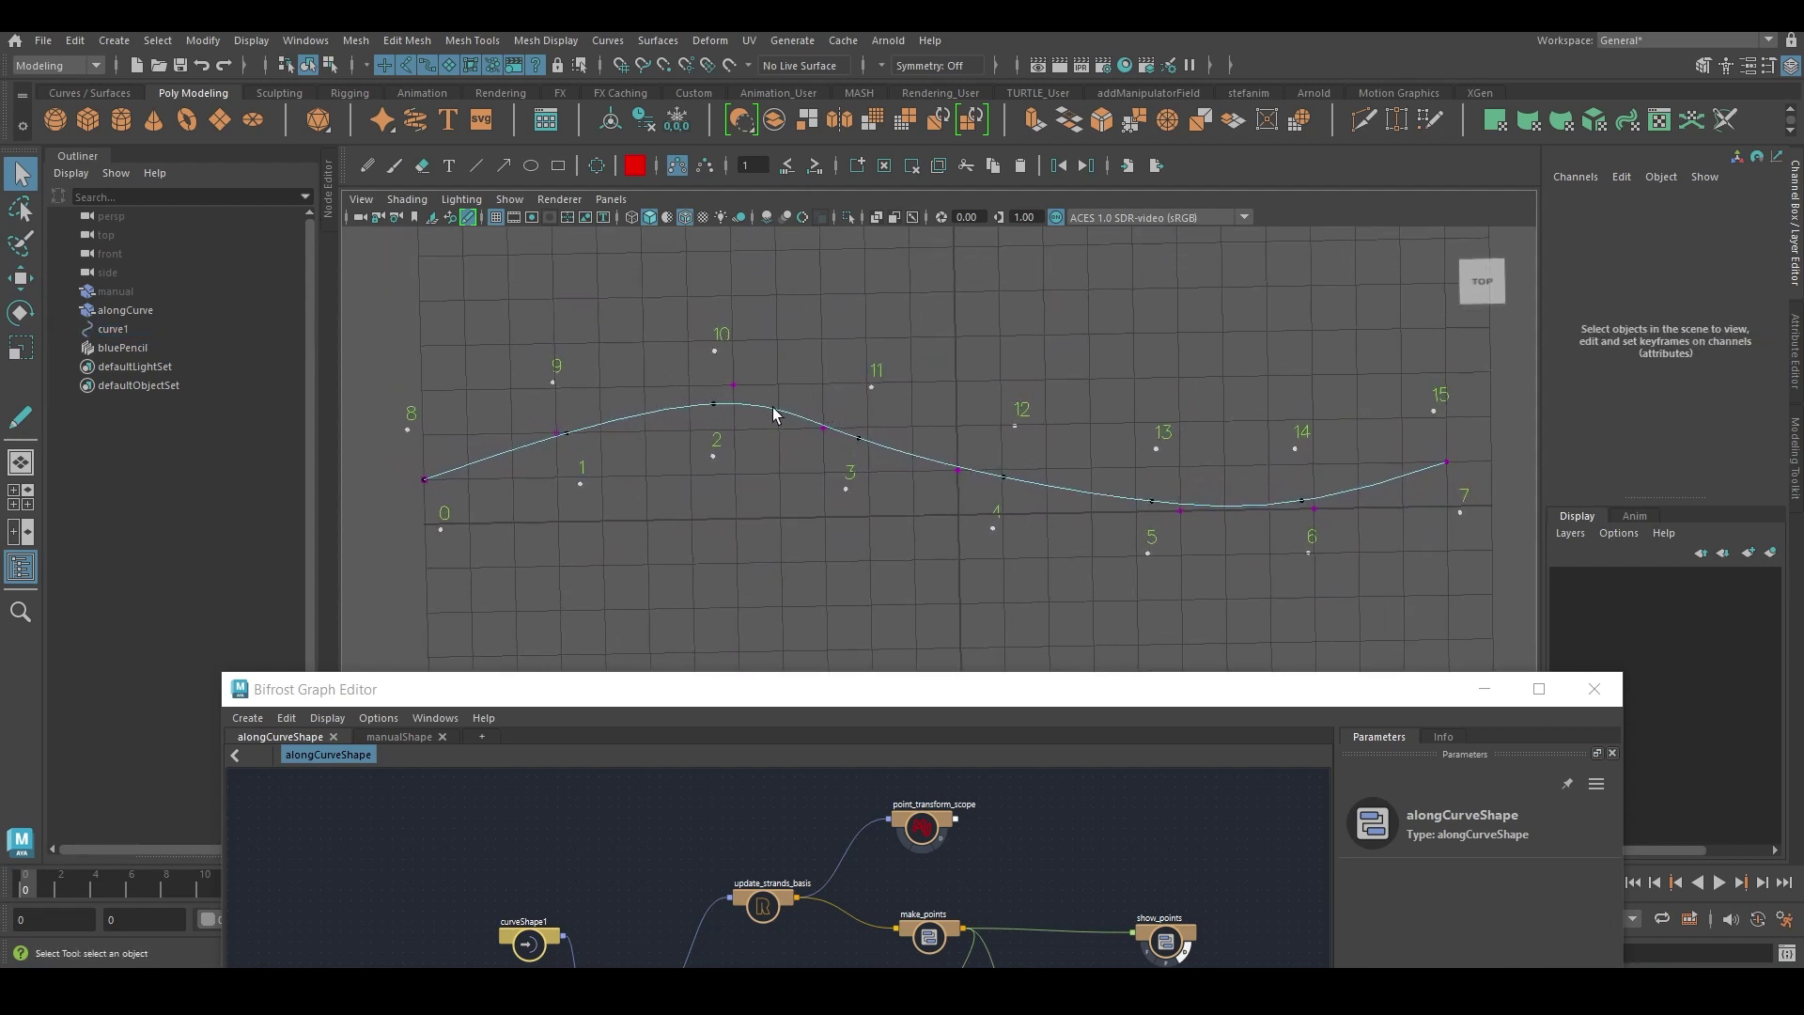
{"action": "right_click_drag", "start_coordinate": [797, 336], "coordinate": [888, 267]}
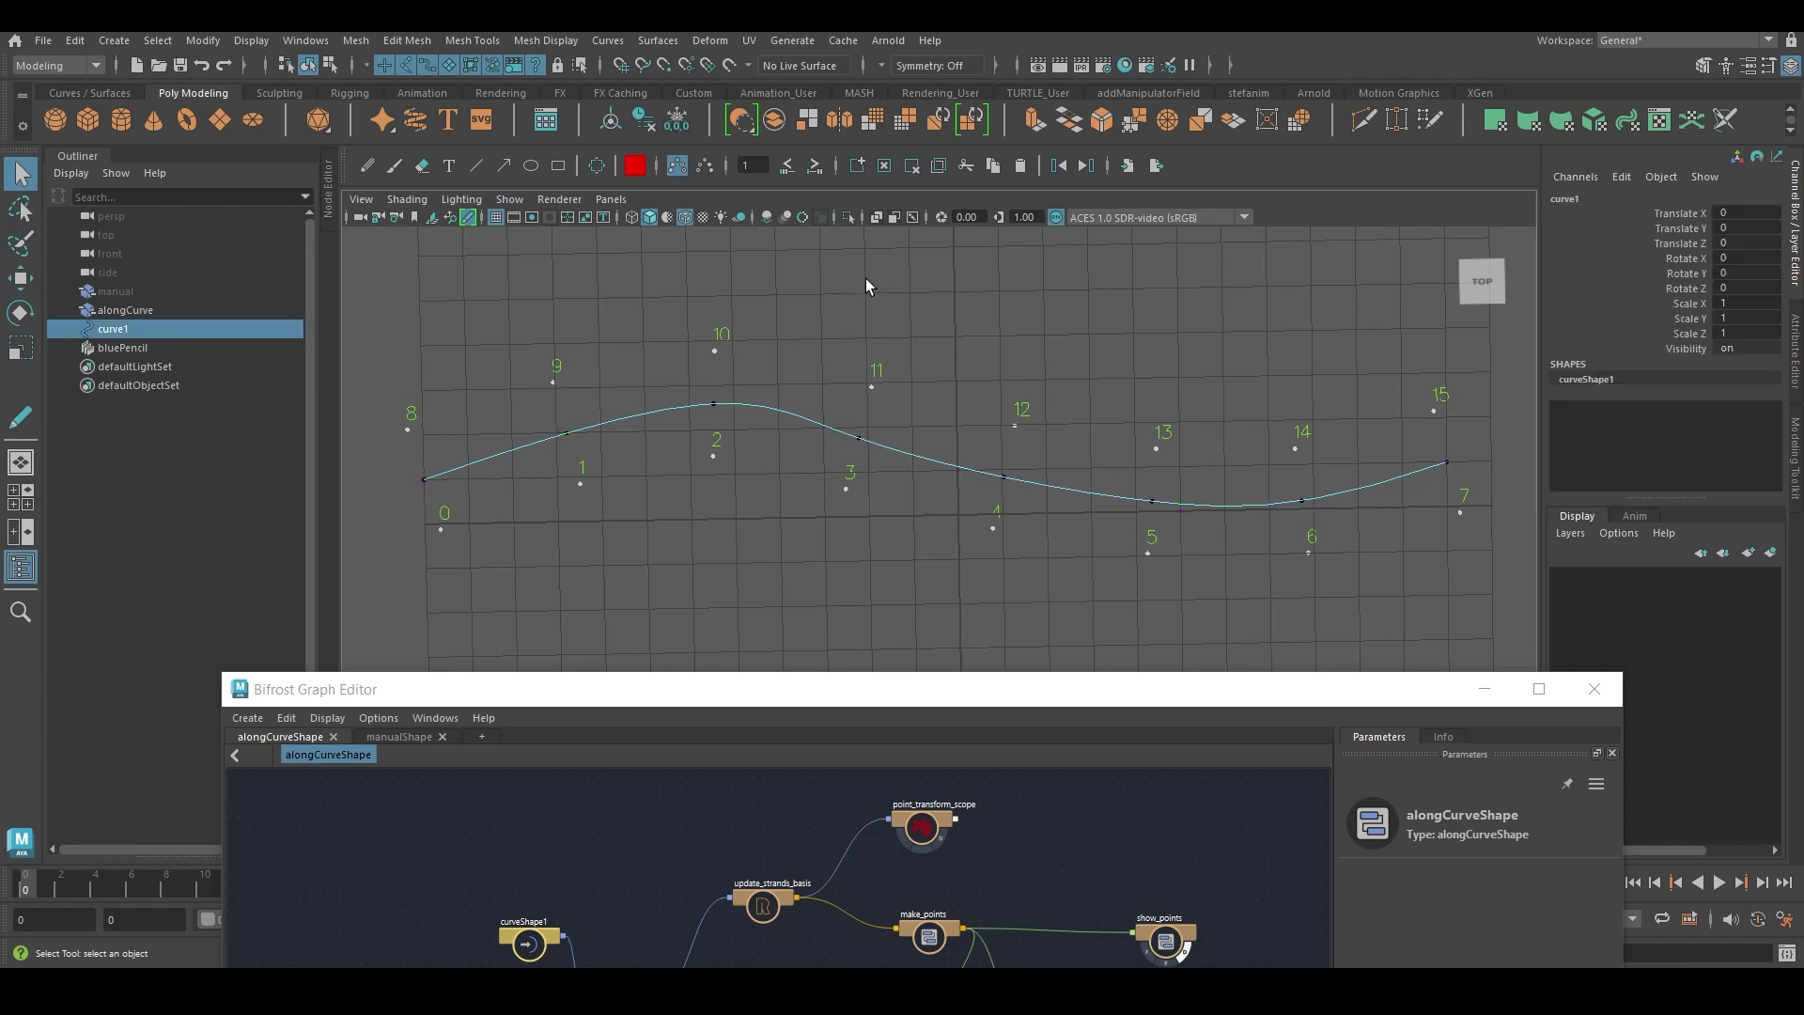
{"action": "left_click", "coordinate": [615, 575]}
Examine the strand conversion parameters of the curveShape1 input node.
{"action": "left_click_drag", "start_coordinate": [461, 693], "coordinate": [552, 370]}
{"action": "scroll", "coordinate": [612, 585], "scroll_direction": "up", "scroll_amount": 3}
{"action": "scroll", "coordinate": [622, 606], "scroll_direction": "up", "scroll_amount": 3}
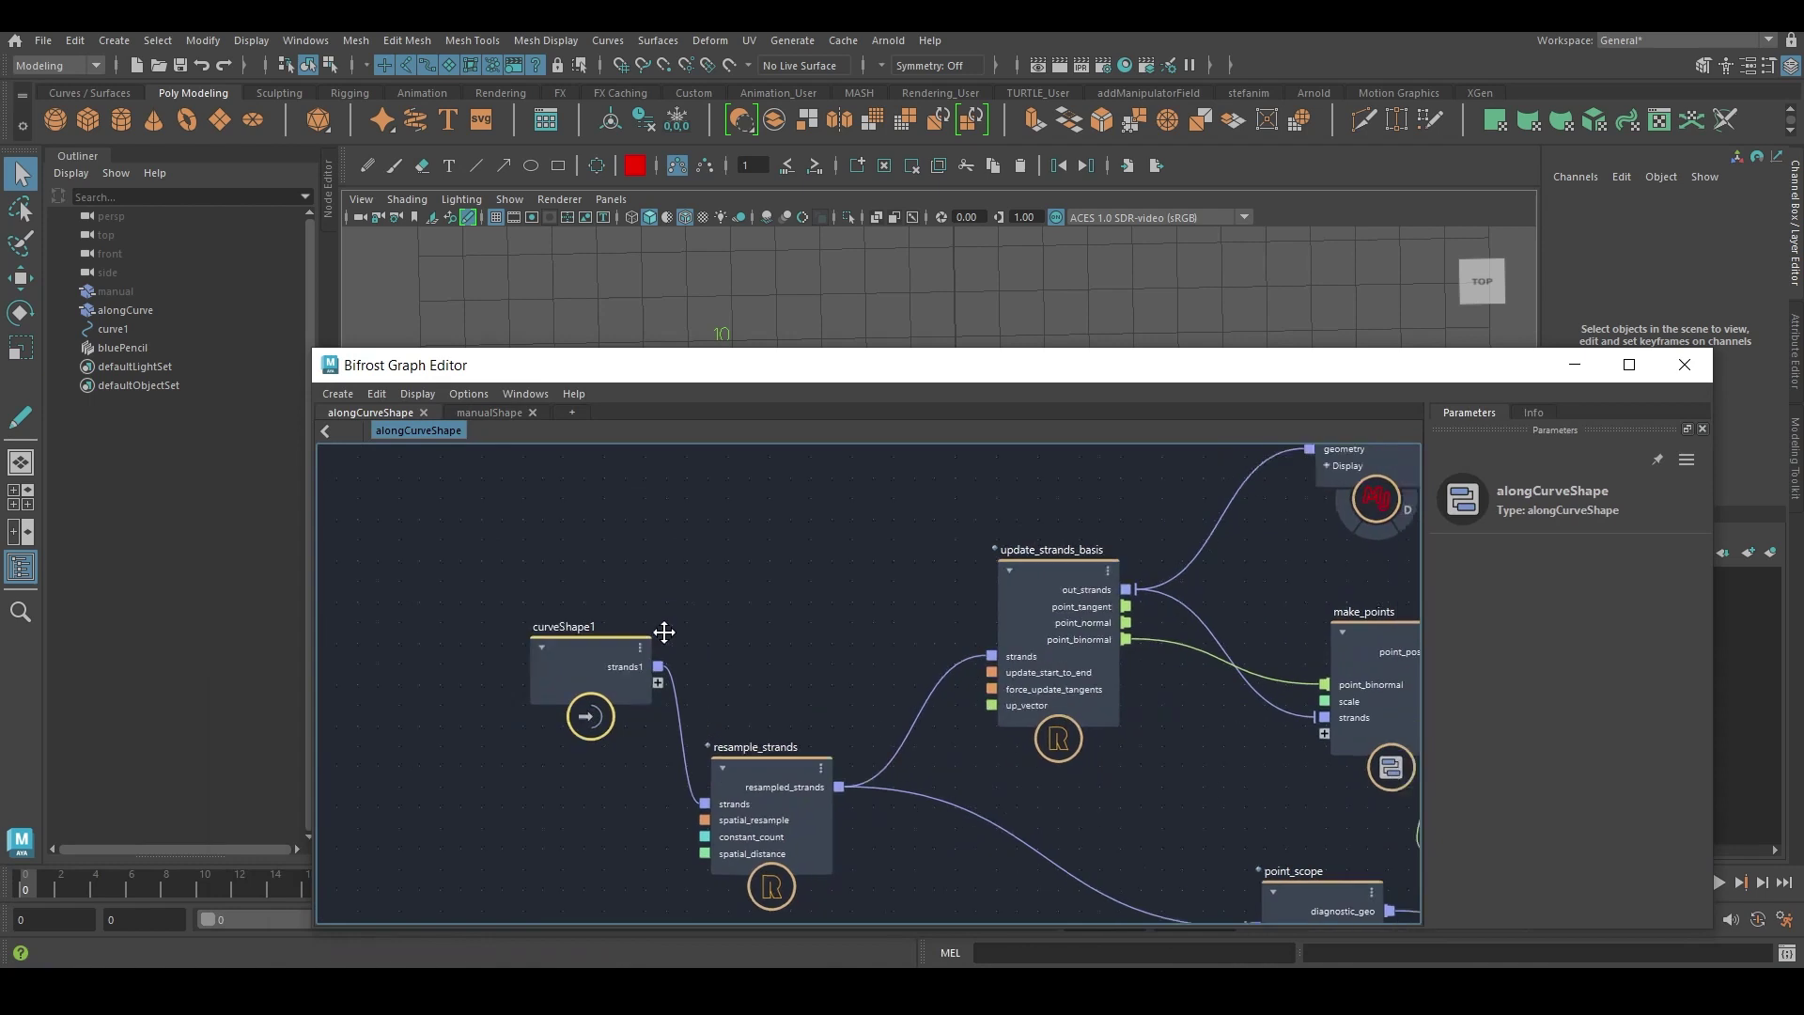
{"action": "left_click", "coordinate": [508, 714]}
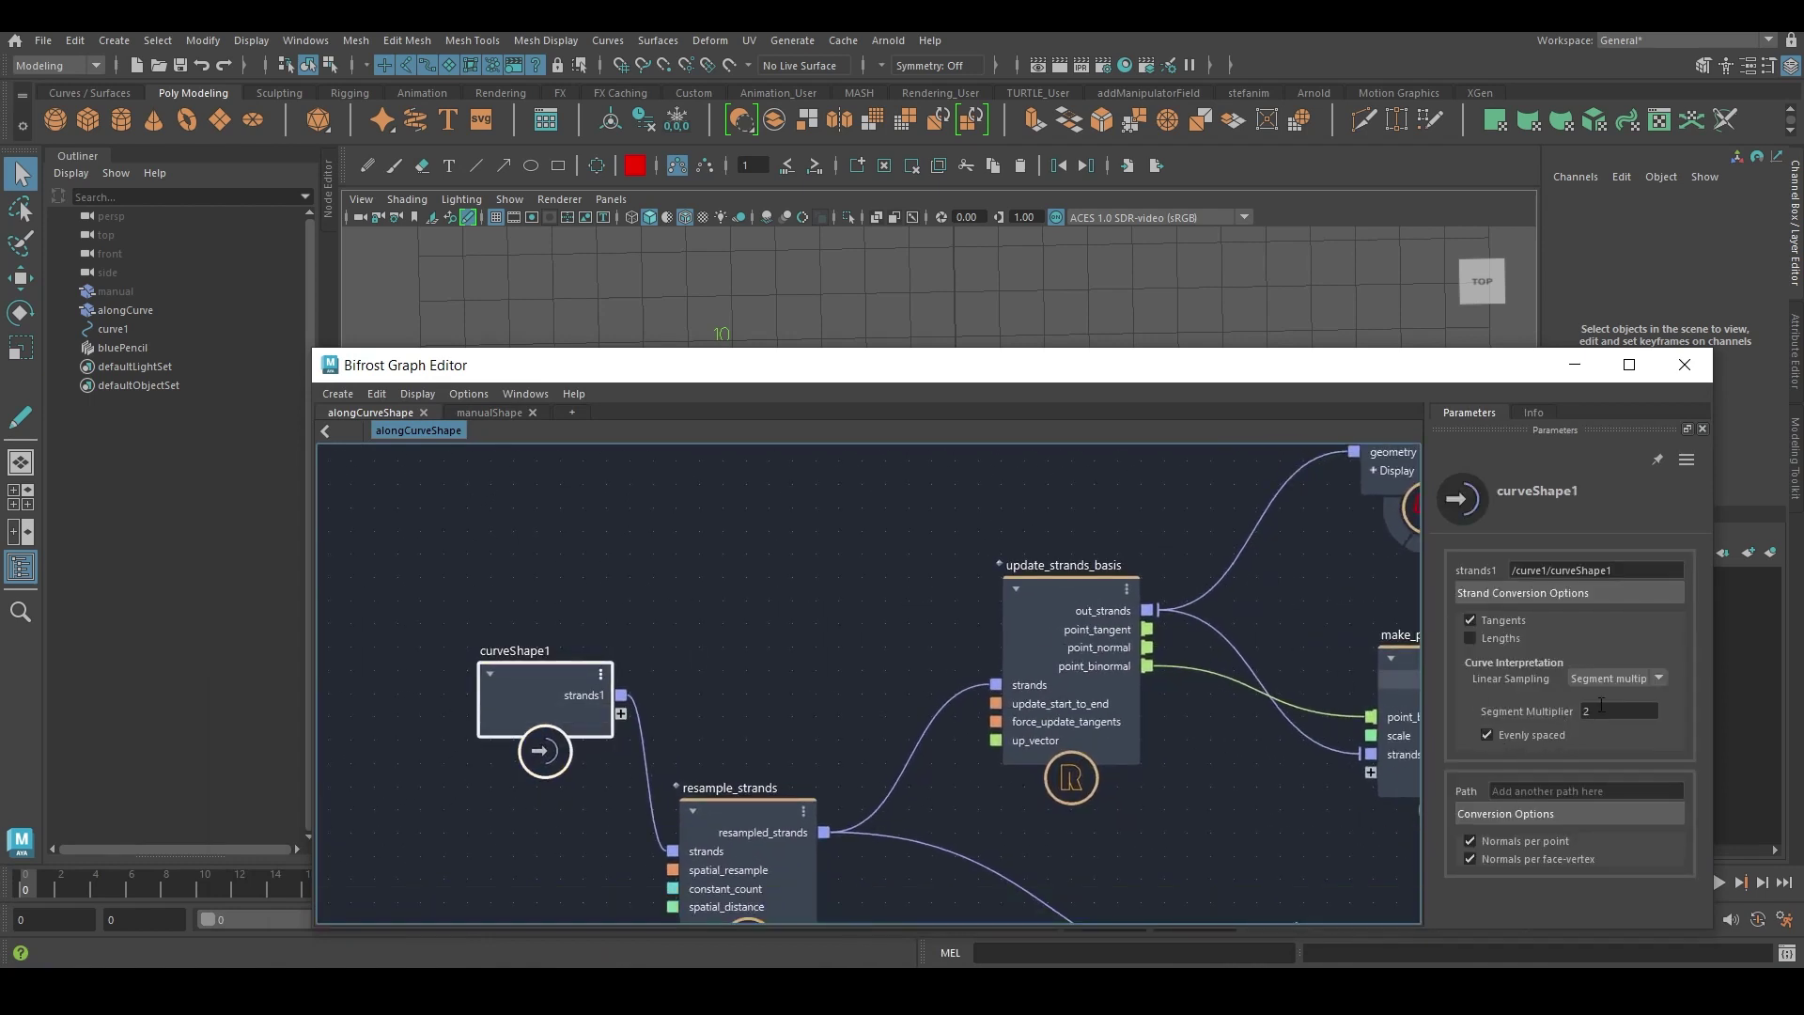
Set the Constant count of resample_strands to 15 and bring the resampled curve points into view.
{"action": "middle_click_drag", "start_coordinate": [763, 740], "coordinate": [732, 586]}
{"action": "left_click", "coordinate": [729, 678]}
{"action": "left_click_drag", "start_coordinate": [930, 380], "coordinate": [758, 570]}
{"action": "left_click_drag", "start_coordinate": [1342, 814], "coordinate": [685, 455]}
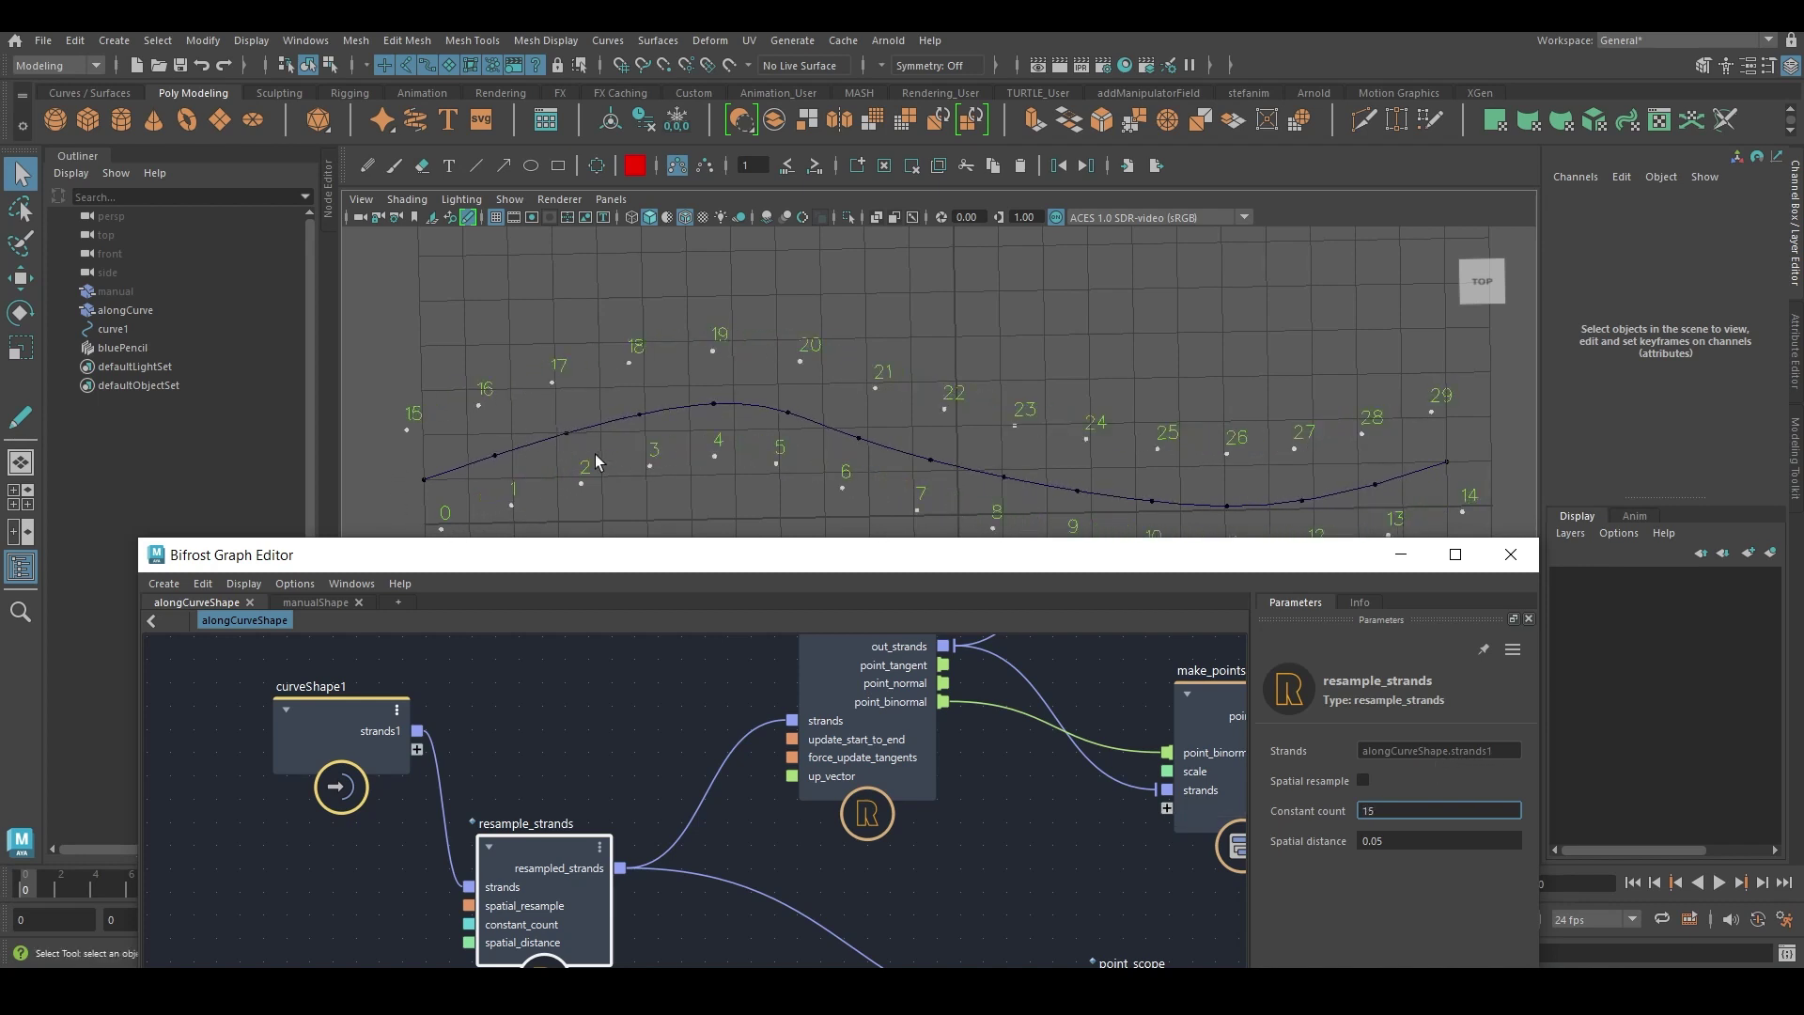
{"action": "left_click_drag", "start_coordinate": [733, 556], "coordinate": [756, 618]}
{"action": "mouse_move", "coordinate": [797, 555]}
{"action": "left_mouse_down", "text": "alt"}
{"action": "mouse_move", "coordinate": [808, 504]}
{"action": "mouse_move", "coordinate": [850, 503]}
{"action": "mouse_move", "coordinate": [827, 573]}
{"action": "left_mouse_up", "text": "alt"}
{"action": "left_click_drag", "start_coordinate": [724, 628], "coordinate": [693, 517]}
Open the make_points compound, look over its input and get_point_position nodes, and return to the alongCurveShape graph.
{"action": "middle_click_drag", "start_coordinate": [702, 669], "coordinate": [207, 734]}
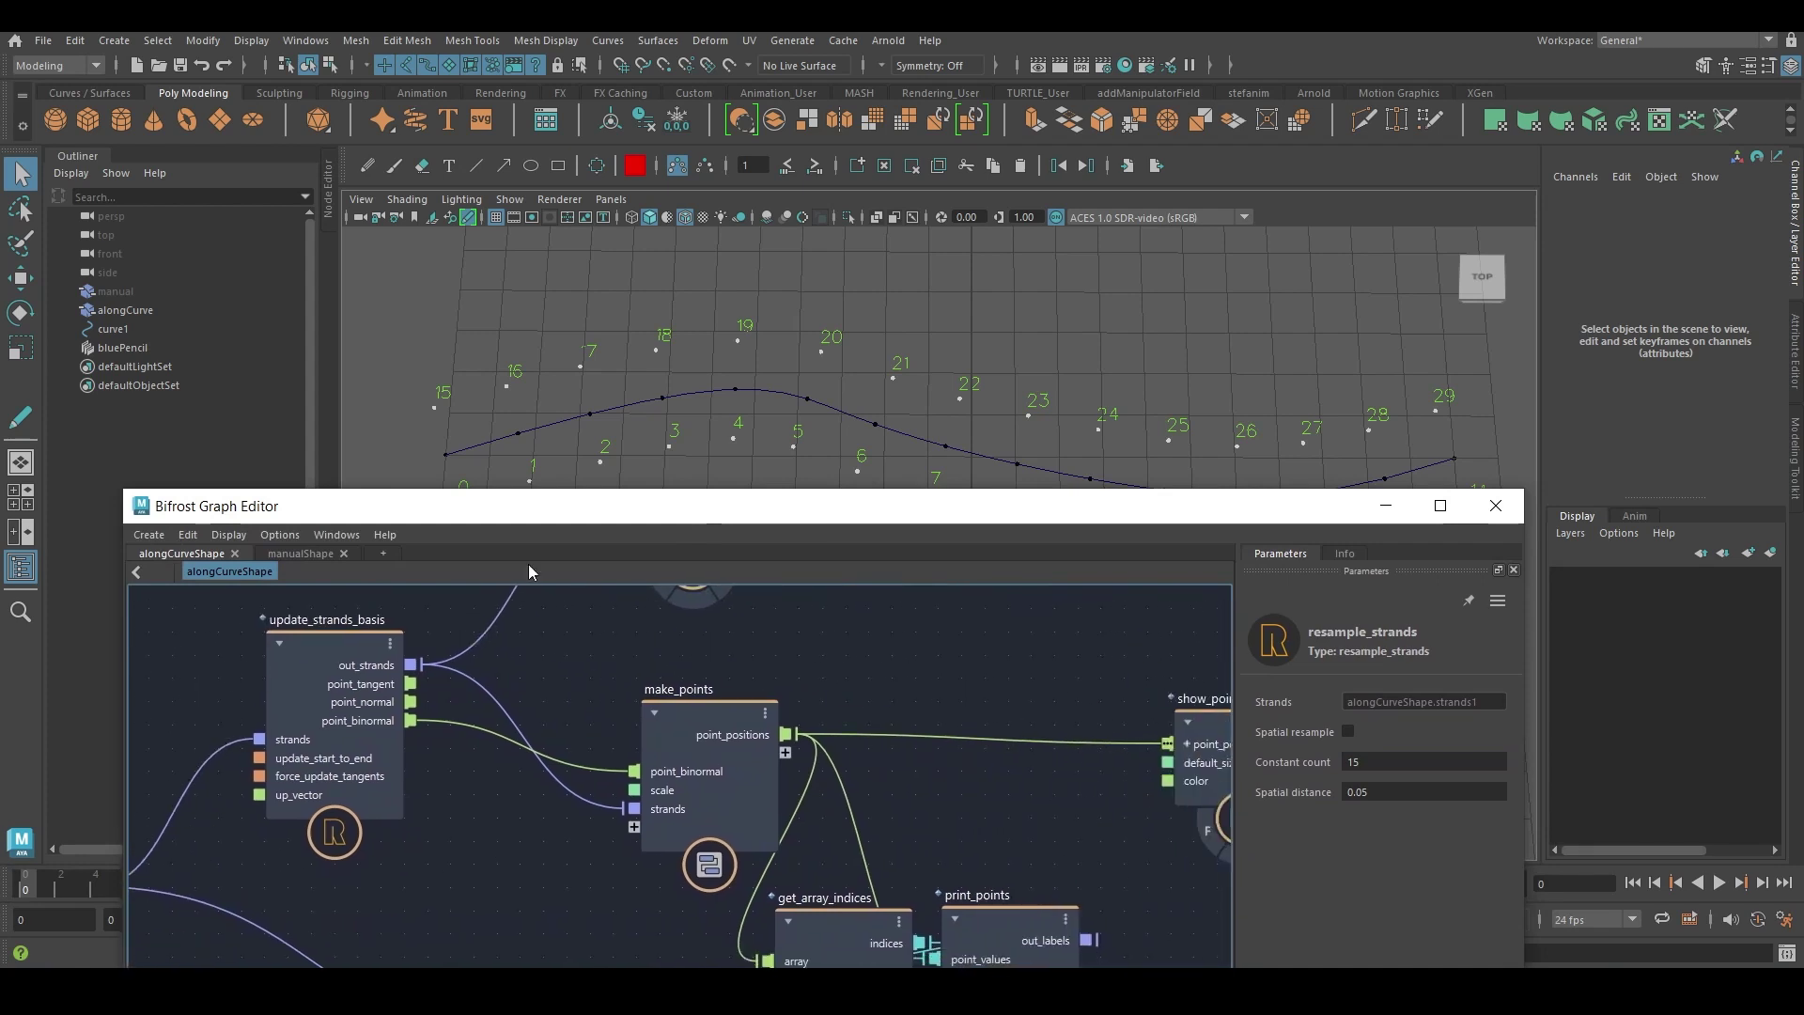
{"action": "left_click_drag", "start_coordinate": [596, 531], "coordinate": [588, 666]}
{"action": "left_click_drag", "start_coordinate": [491, 420], "coordinate": [936, 342]}
{"action": "middle_click_drag", "start_coordinate": [918, 701], "coordinate": [998, 663]}
{"action": "double_click", "coordinate": [803, 579]}
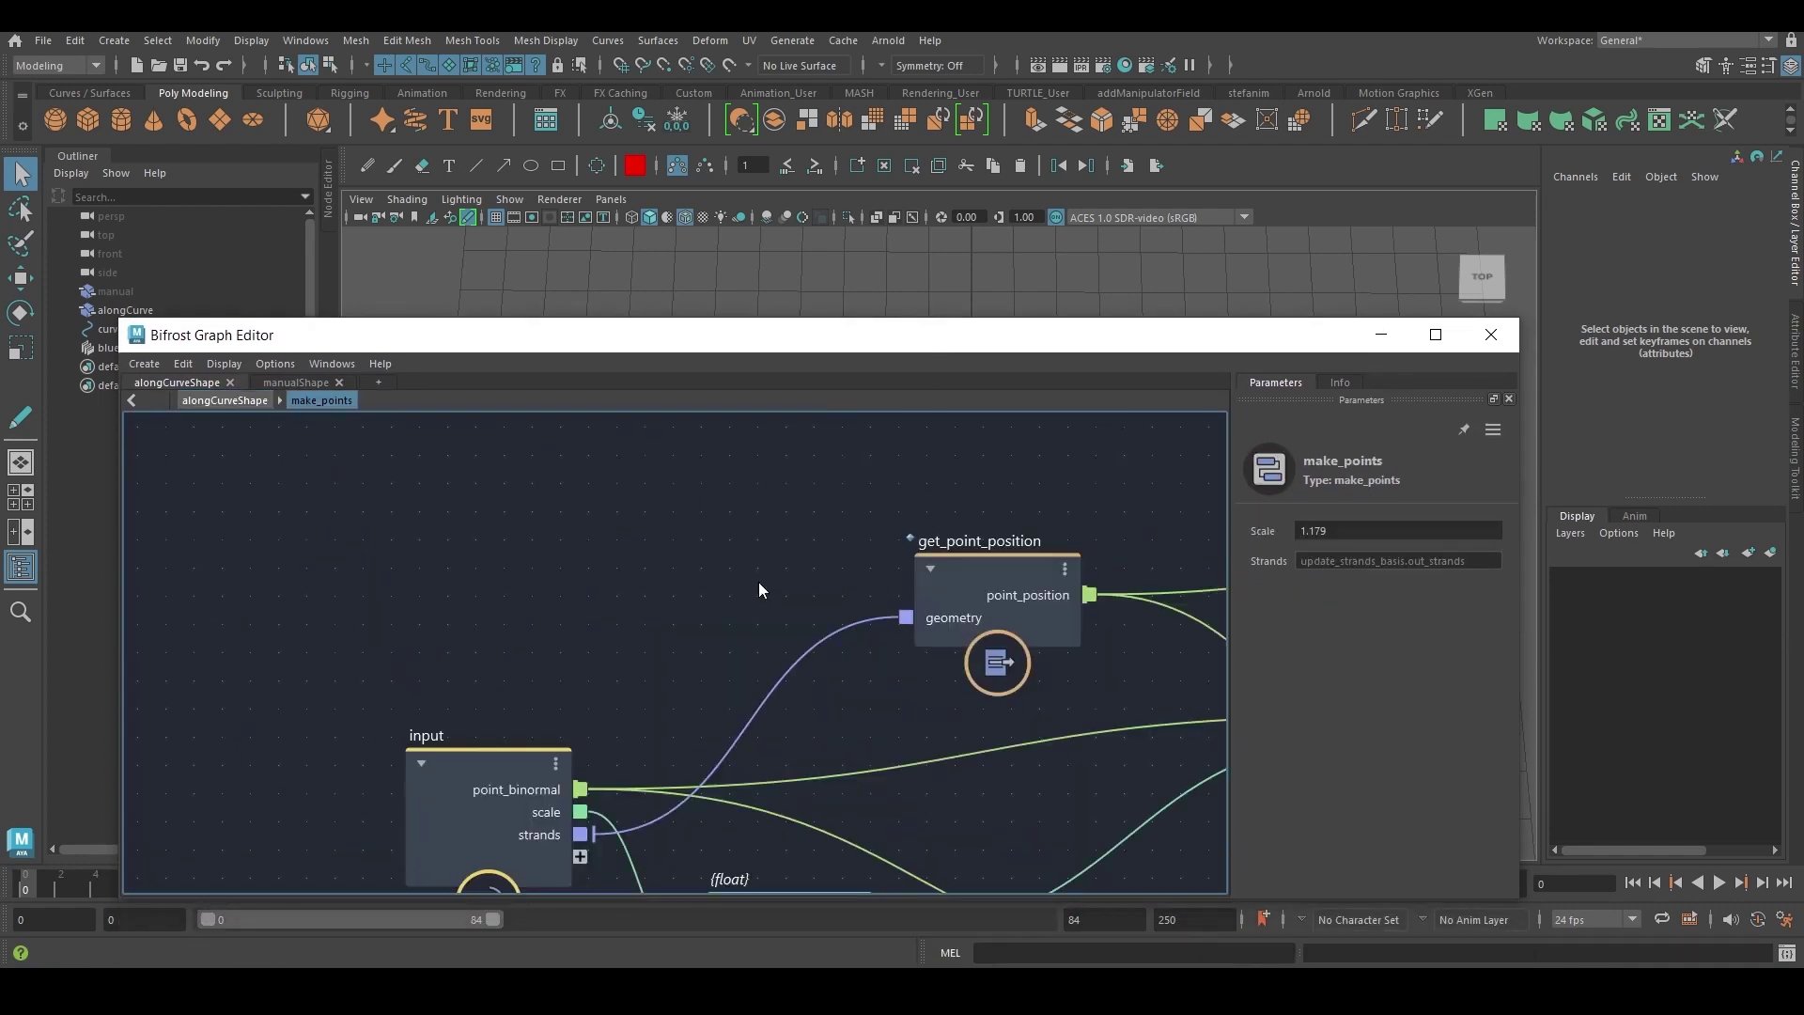
{"action": "middle_click_drag", "start_coordinate": [703, 639], "coordinate": [841, 592]}
{"action": "scroll", "coordinate": [827, 588], "scroll_direction": "up", "scroll_amount": 3}
{"action": "middle_click_drag", "start_coordinate": [627, 552], "coordinate": [876, 557]}
{"action": "left_click", "coordinate": [216, 401]}
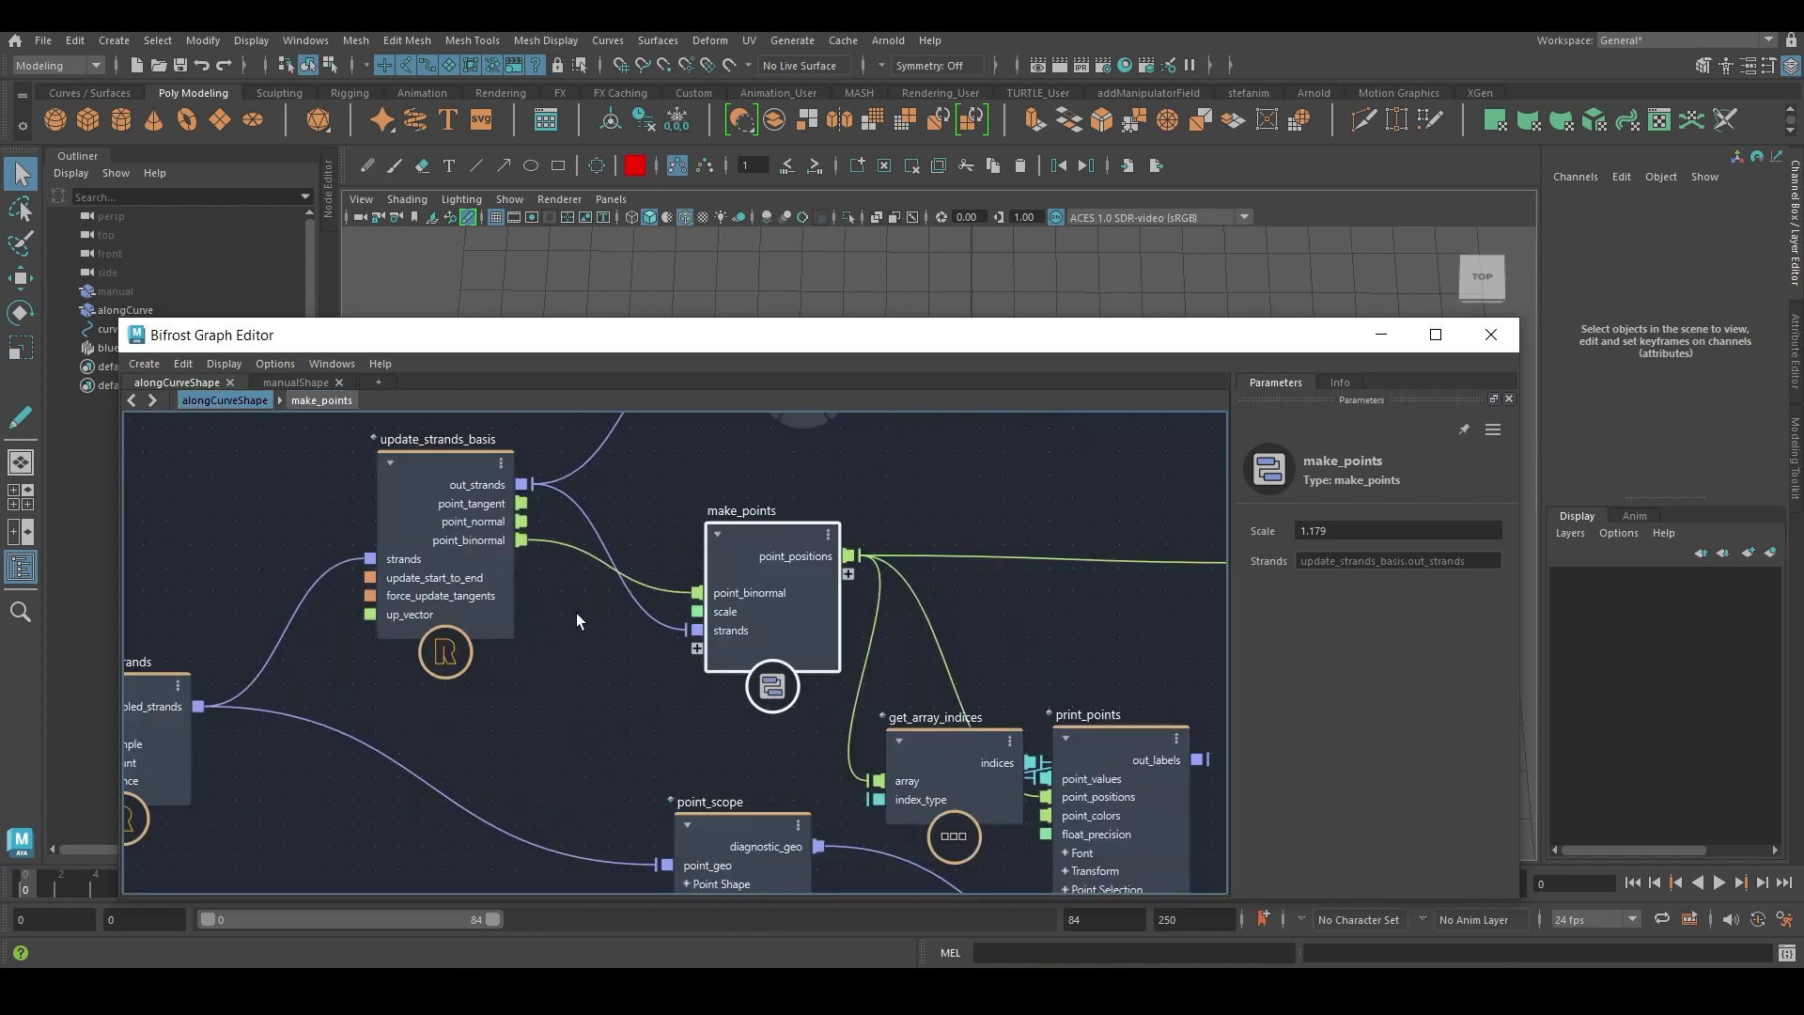
Move update_strands_basis slightly lower beside make_points, and reopen the make_points compound with the viewport points uncovered.
{"action": "left_click_drag", "start_coordinate": [515, 594], "coordinate": [497, 626]}
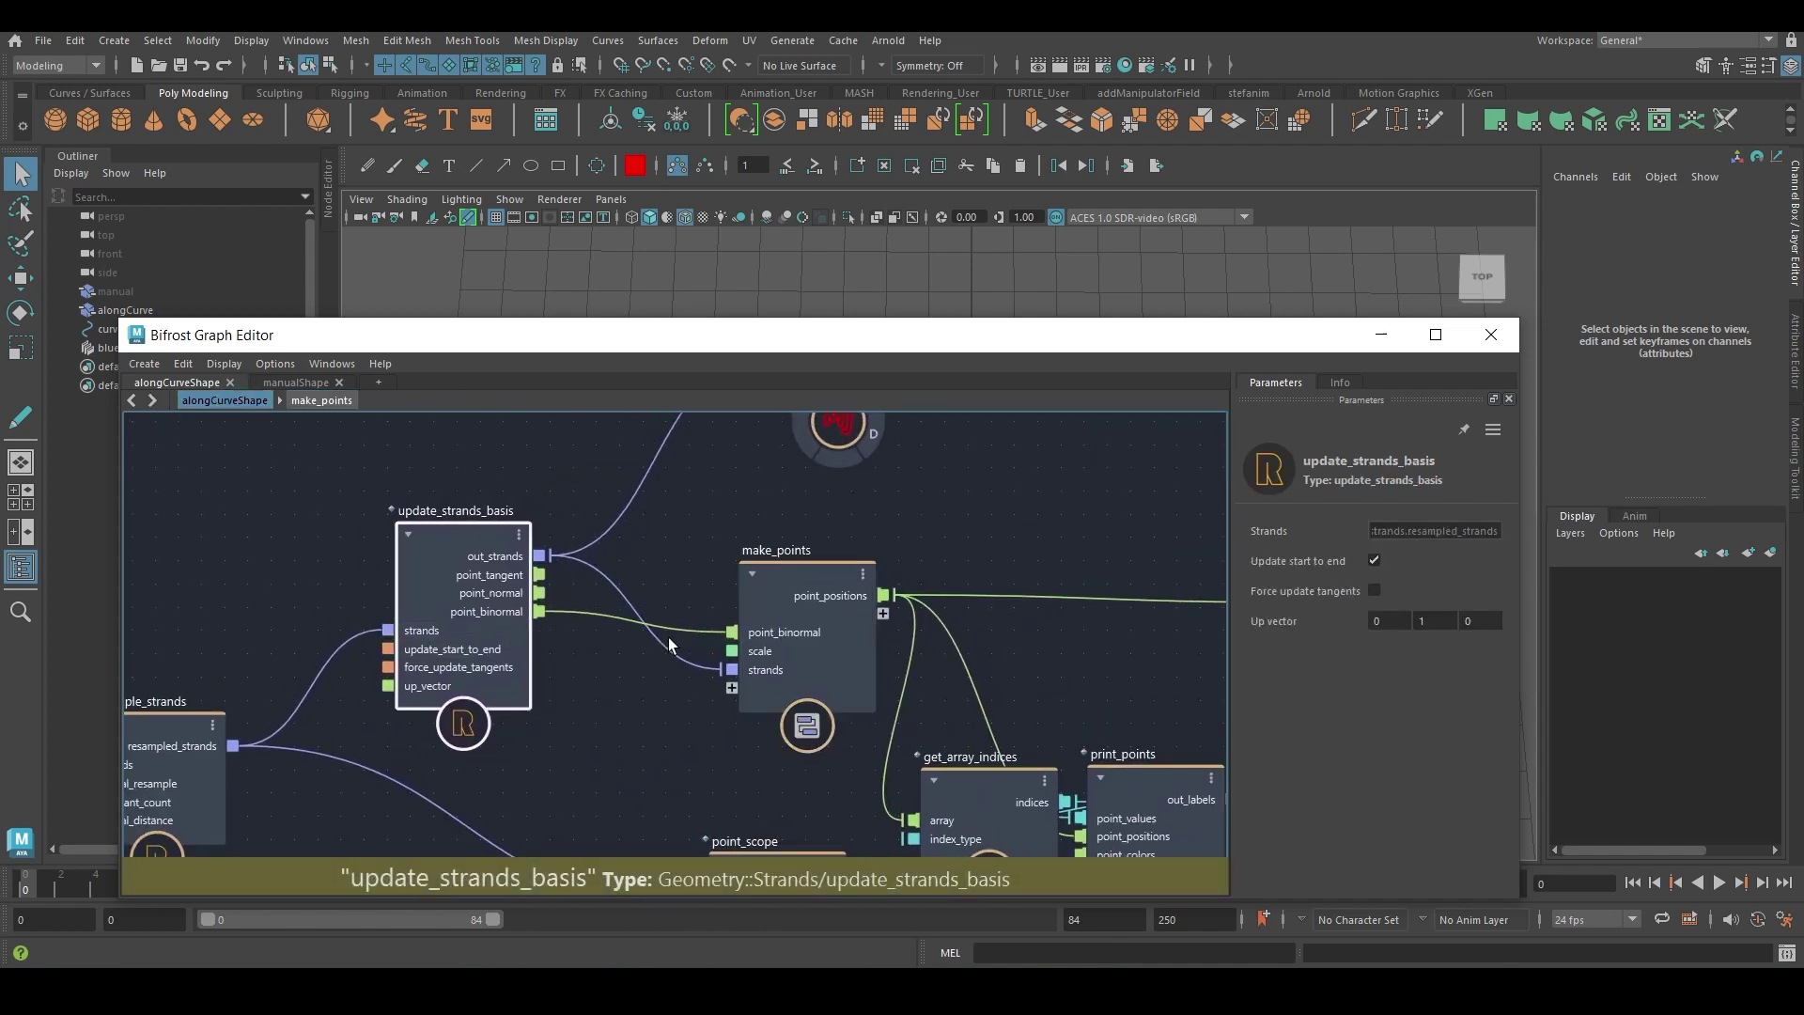
{"action": "double_click", "coordinate": [789, 616]}
{"action": "left_click_drag", "start_coordinate": [704, 350], "coordinate": [685, 644]}
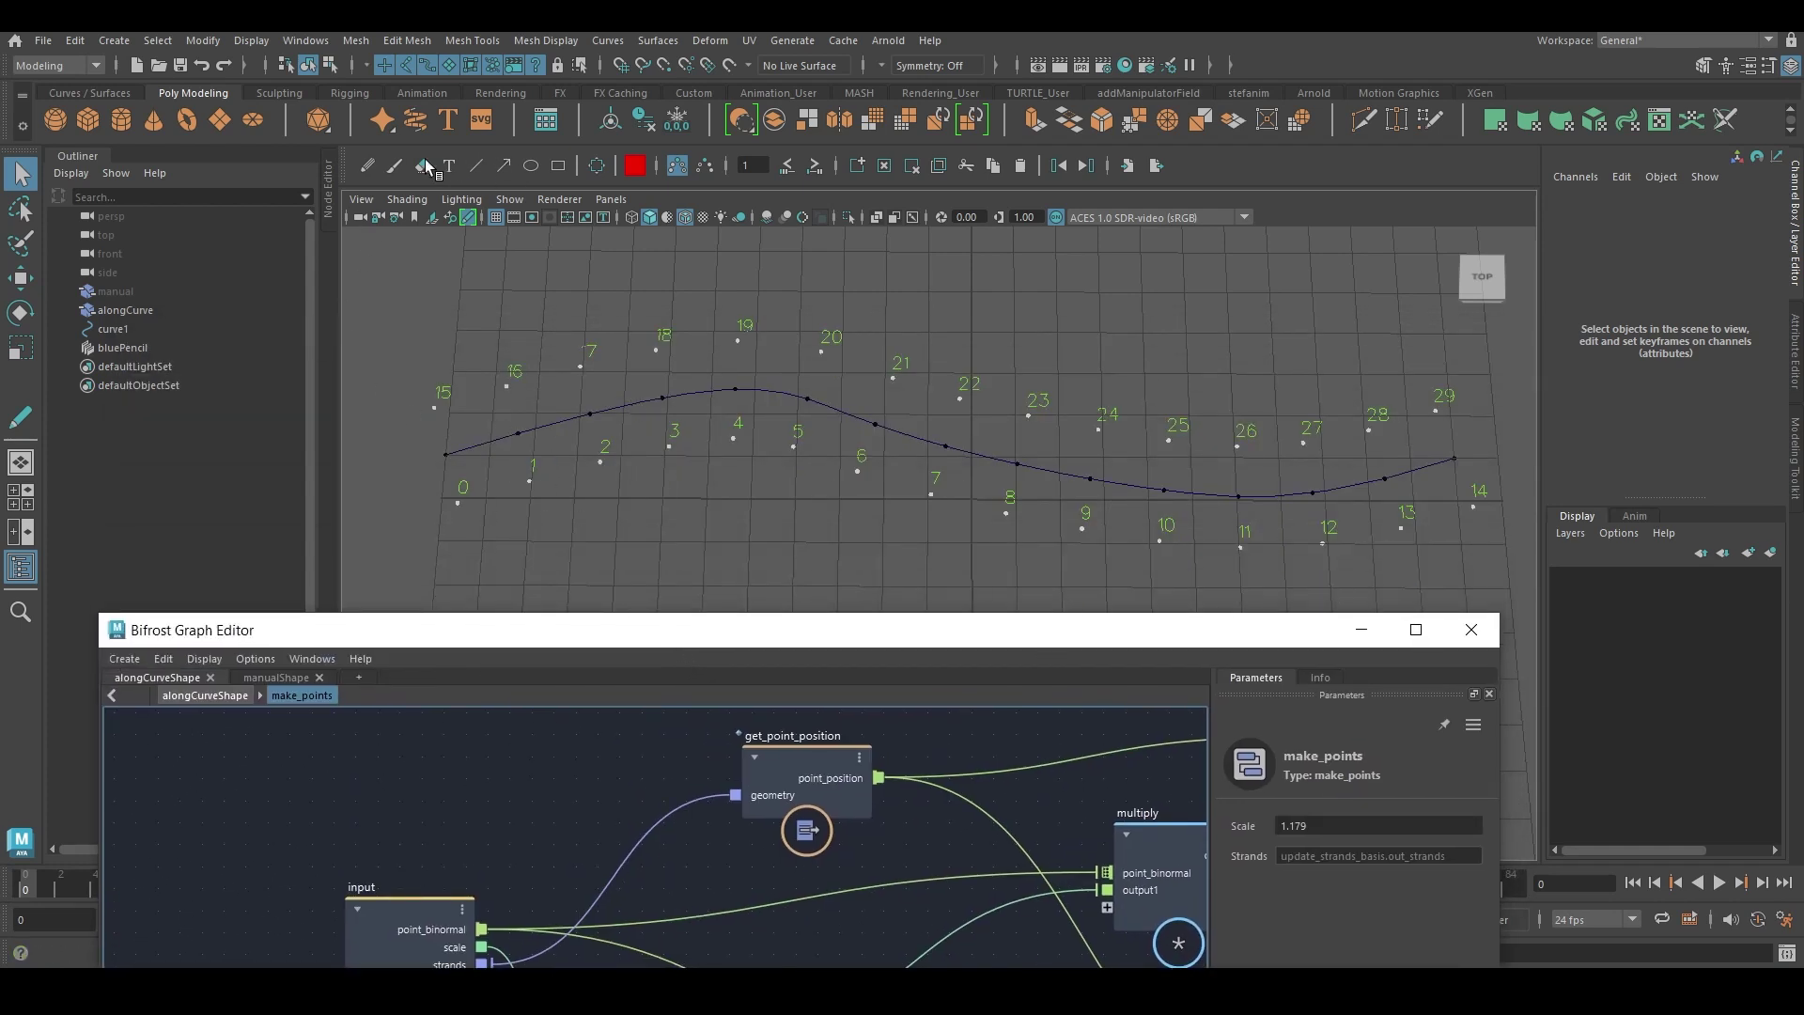
Draw red Blue Pencil arrows from the curve's first two points to points 0 and 1, and undo them.
{"action": "left_click", "coordinate": [395, 165]}
{"action": "mouse_move", "coordinate": [442, 455]}
{"action": "left_mouse_down"}
{"action": "mouse_move", "coordinate": [467, 480]}
{"action": "mouse_move", "coordinate": [437, 481]}
{"action": "left_mouse_up"}
{"action": "left_click_drag", "start_coordinate": [508, 434], "coordinate": [526, 480]}
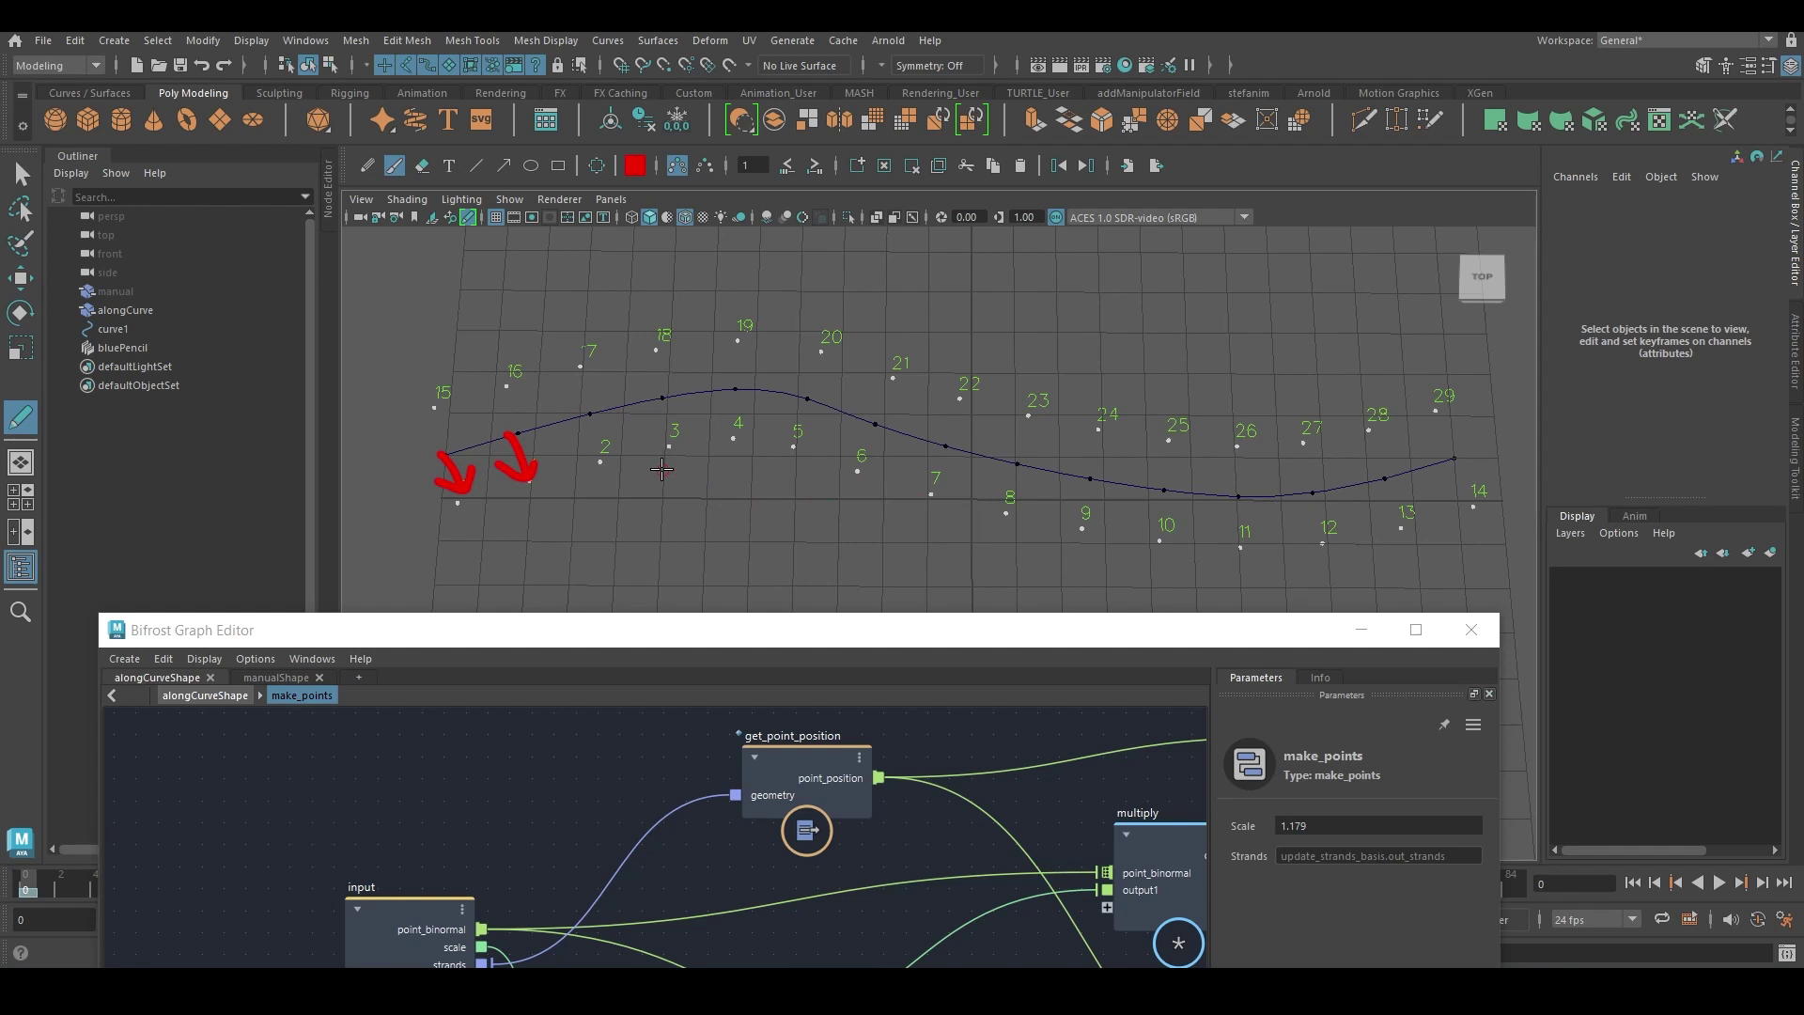
{"action": "key", "text": "ctrl+z"}
{"action": "key", "text": "ctrl+z"}
{"action": "key", "text": "ctrl+z"}
{"action": "key", "text": "ctrl+z"}
{"action": "key", "text": "q"}
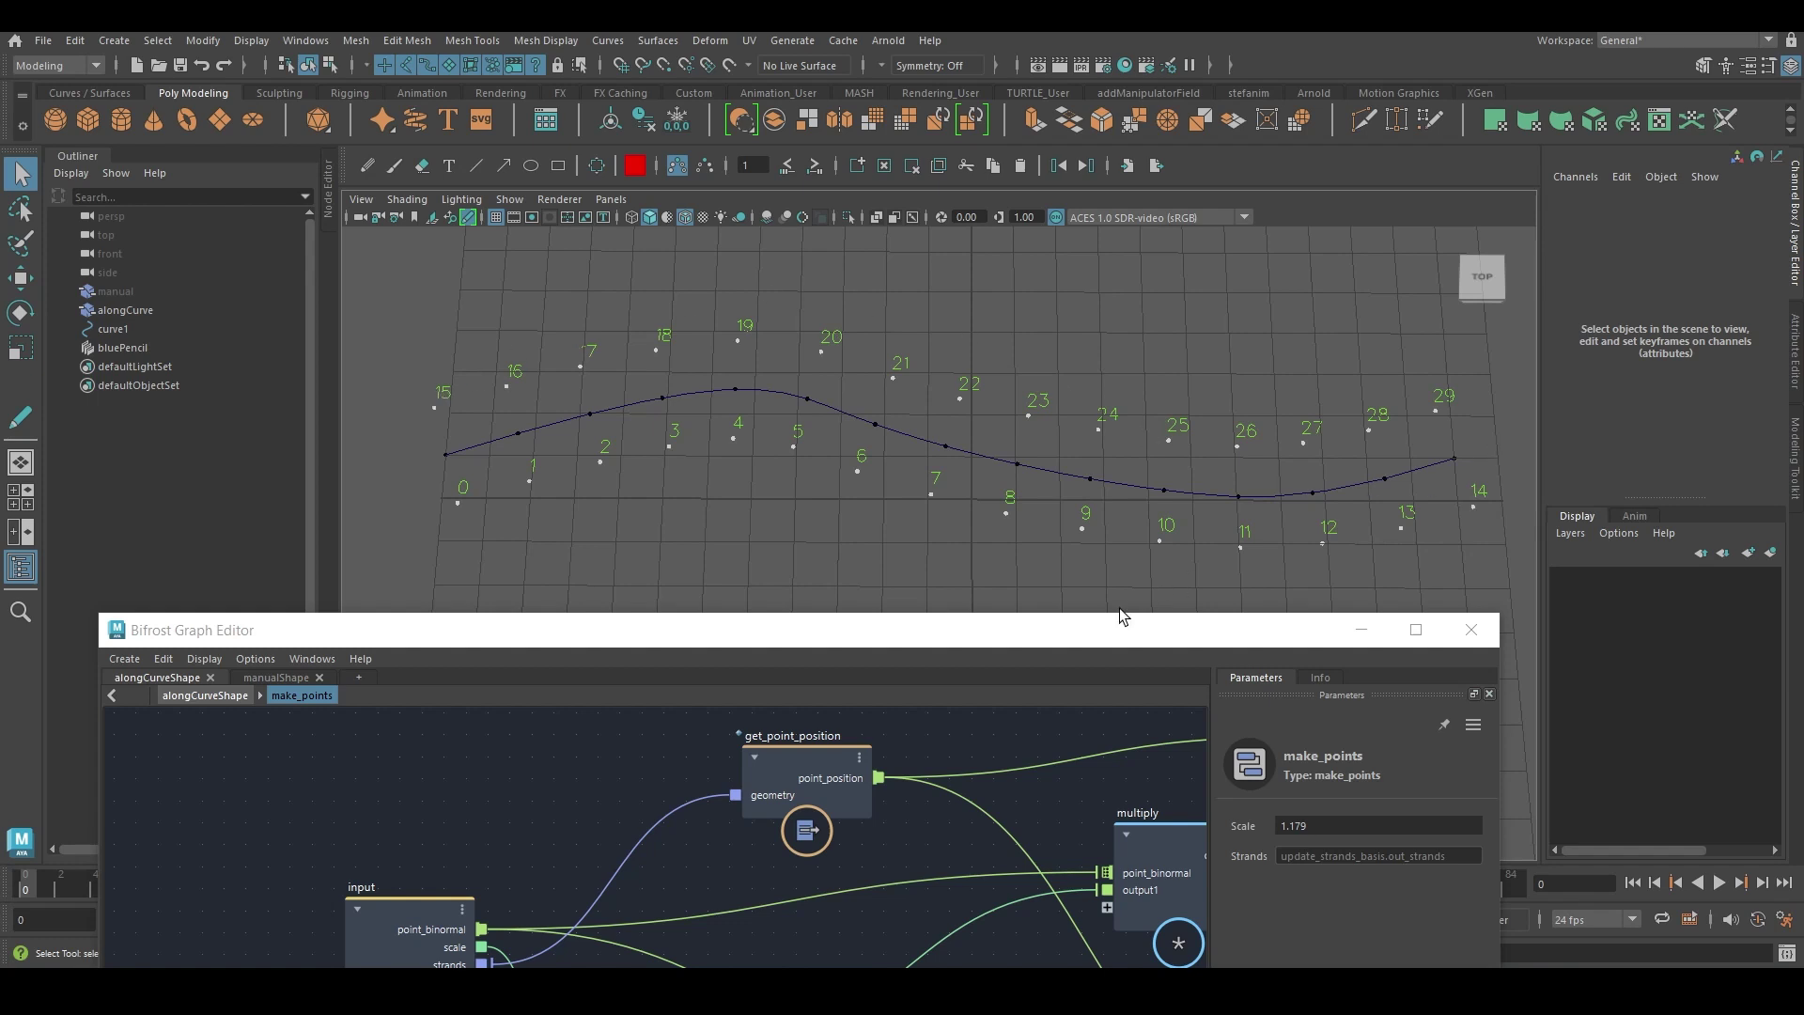
Examine how the multiply, add and build_array nodes inside make_points produce the two rows of points beside the curve.
{"action": "left_click_drag", "start_coordinate": [842, 500], "coordinate": [882, 504], "text": "alt"}
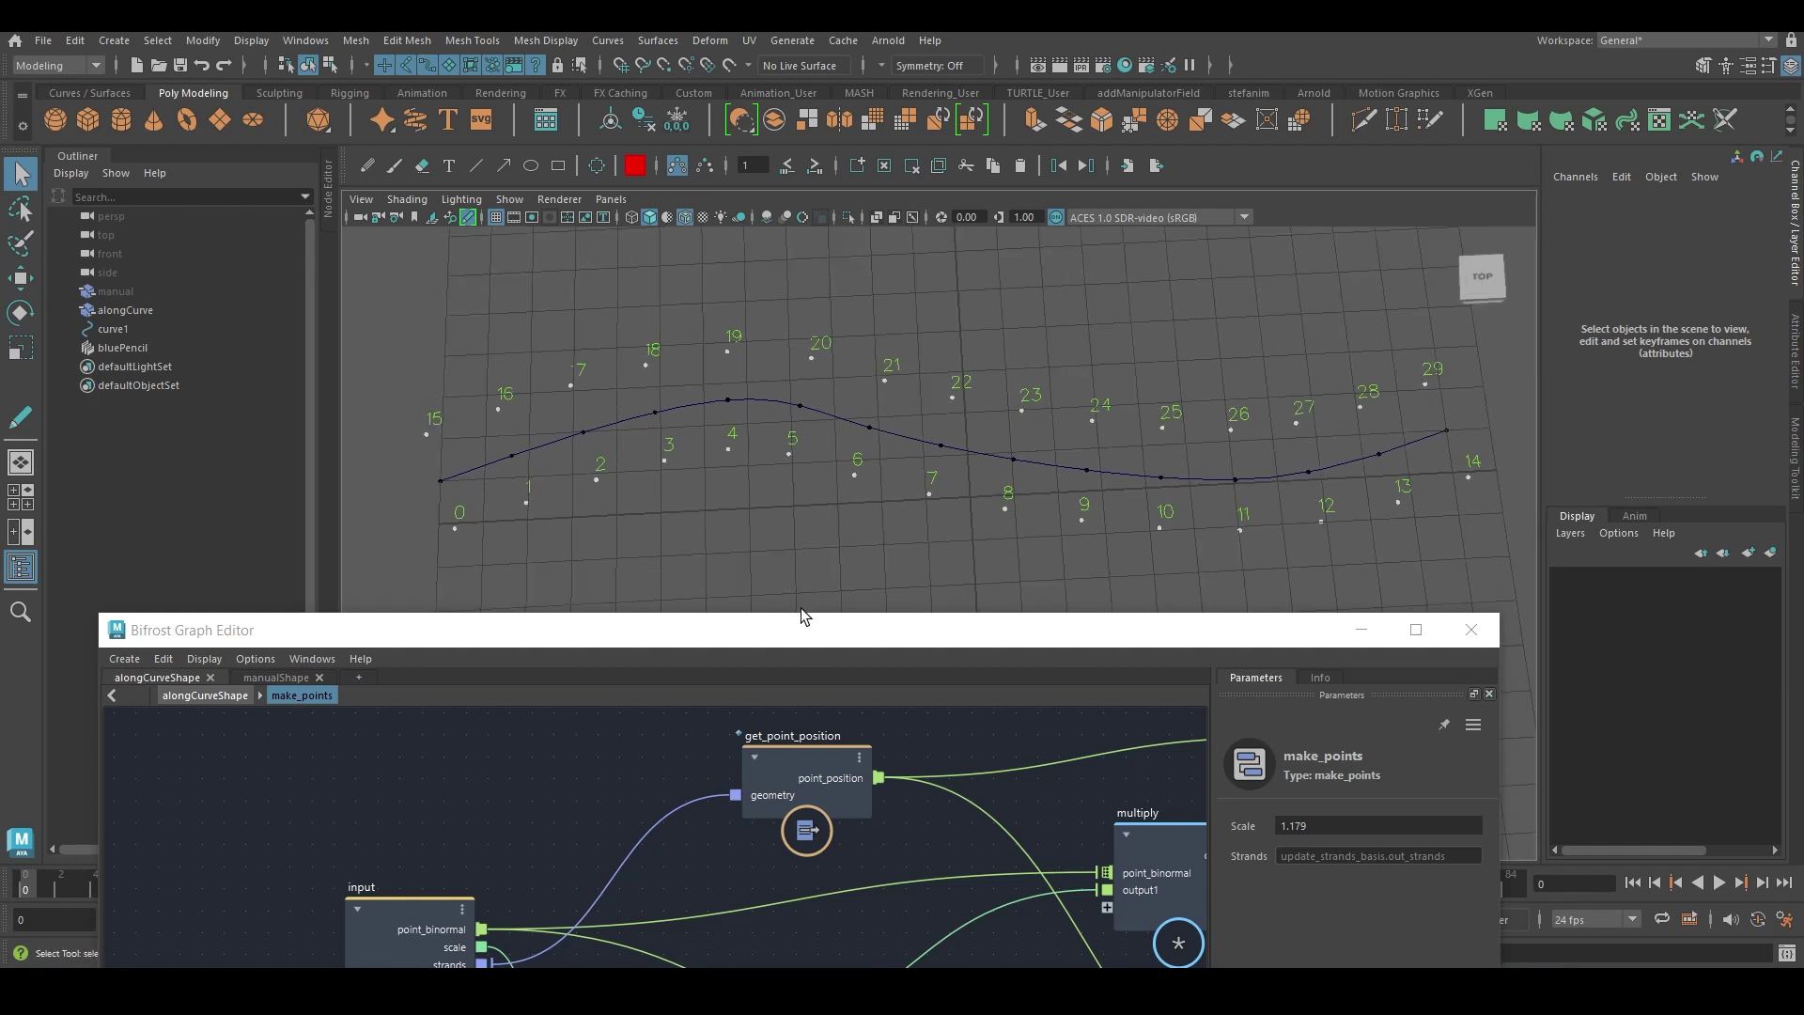
{"action": "left_click_drag", "start_coordinate": [795, 629], "coordinate": [779, 185]}
{"action": "middle_click_drag", "start_coordinate": [871, 449], "coordinate": [447, 685], "text": "alt"}
{"action": "scroll", "coordinate": [442, 688], "scroll_direction": "down", "scroll_amount": 2}
{"action": "middle_click_drag", "start_coordinate": [1010, 616], "coordinate": [426, 485], "text": "alt"}
{"action": "left_click_drag", "start_coordinate": [894, 195], "coordinate": [887, 558]}
{"action": "left_click_drag", "start_coordinate": [991, 438], "coordinate": [975, 374], "text": "alt"}
{"action": "middle_click_drag", "start_coordinate": [405, 767], "coordinate": [966, 639], "text": "alt"}
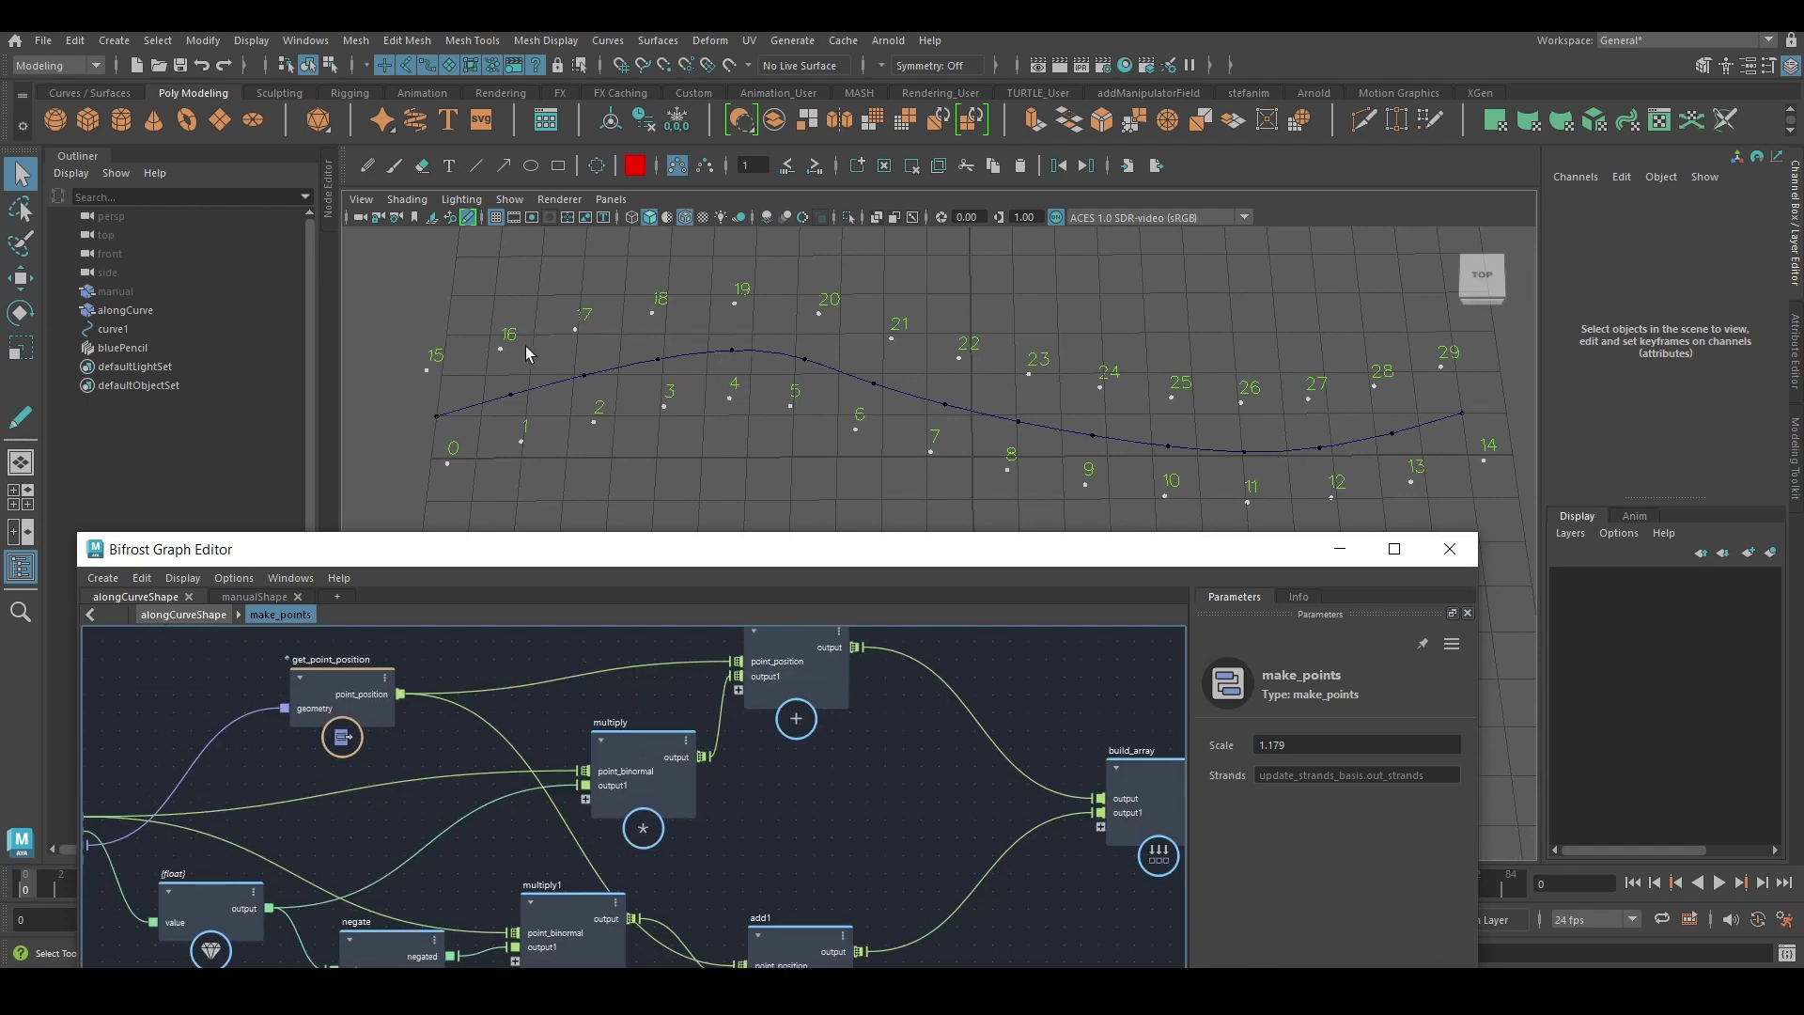
Sketch the first two quads in red Blue Pencil around points 0, 1, 2, 15, 16 and 17, and undo the strokes.
{"action": "left_click", "coordinate": [468, 218]}
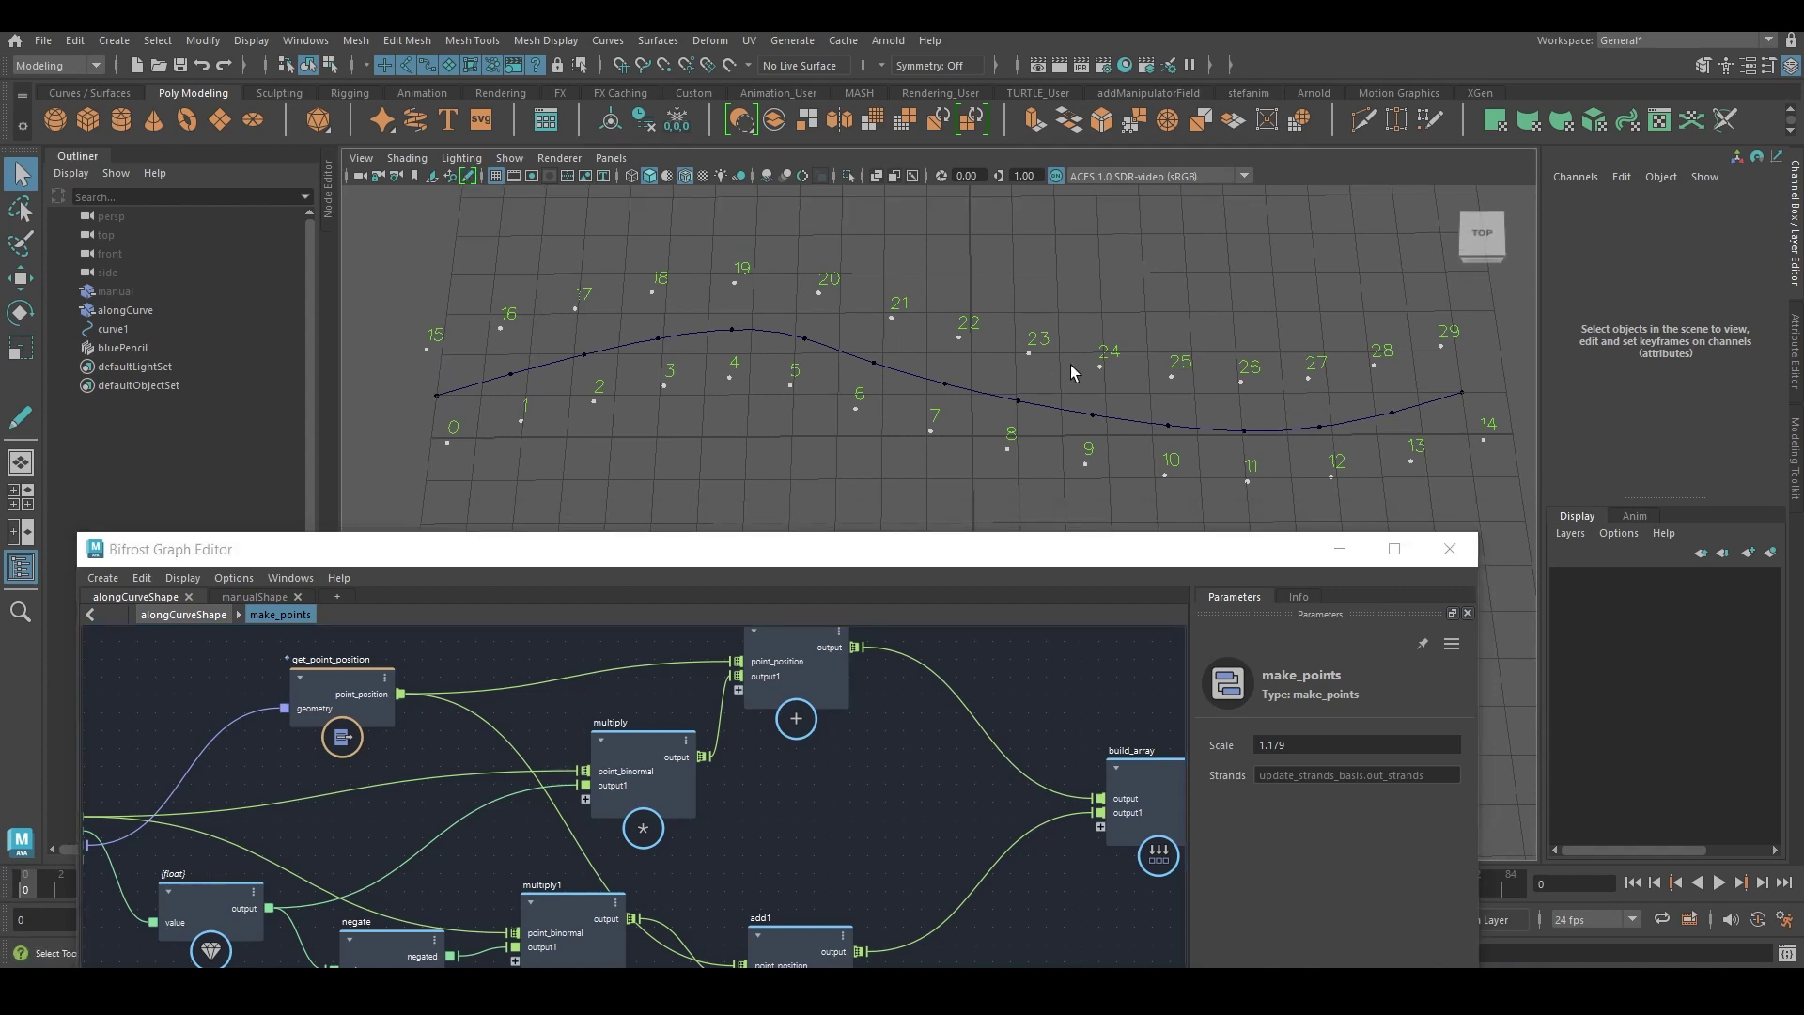
{"action": "left_click", "coordinate": [469, 176]}
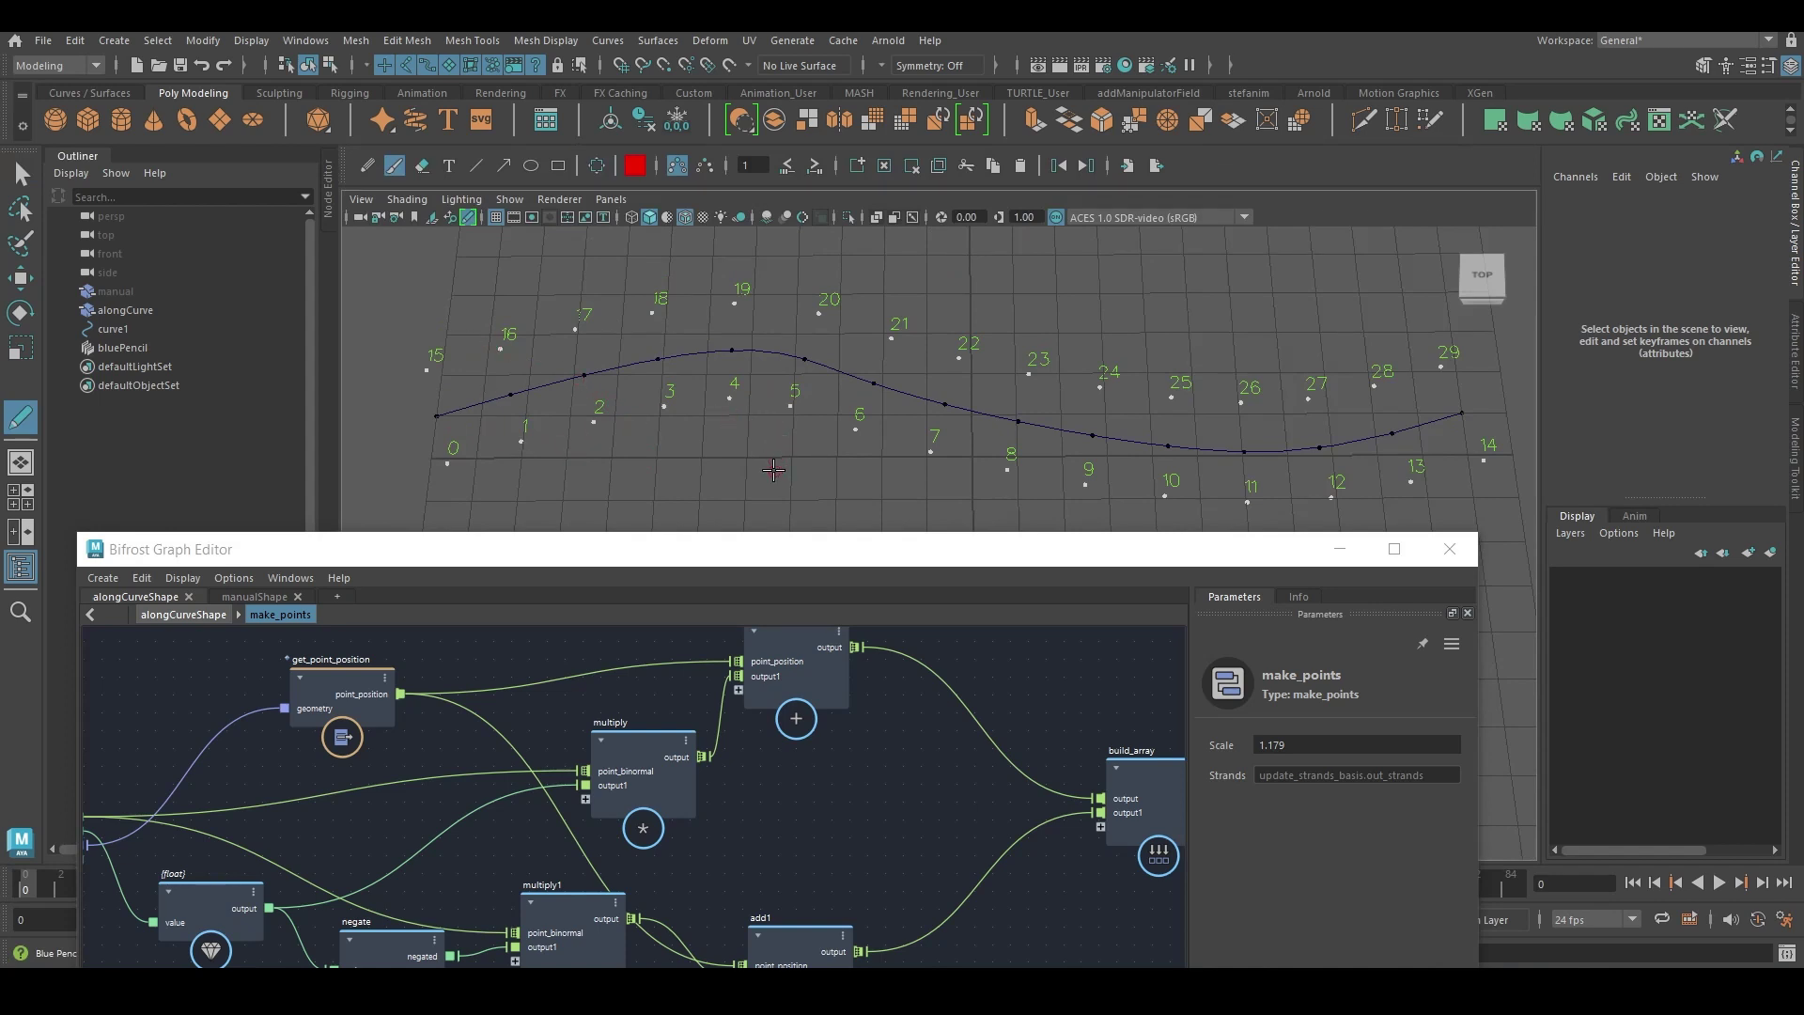
{"action": "left_click_drag", "start_coordinate": [431, 358], "coordinate": [452, 460]}
{"action": "mouse_move", "coordinate": [434, 371]}
{"action": "left_mouse_down"}
{"action": "mouse_move", "coordinate": [505, 351]}
{"action": "mouse_move", "coordinate": [522, 434]}
{"action": "mouse_move", "coordinate": [597, 419]}
{"action": "mouse_move", "coordinate": [588, 329]}
{"action": "mouse_move", "coordinate": [482, 339]}
{"action": "left_mouse_up"}
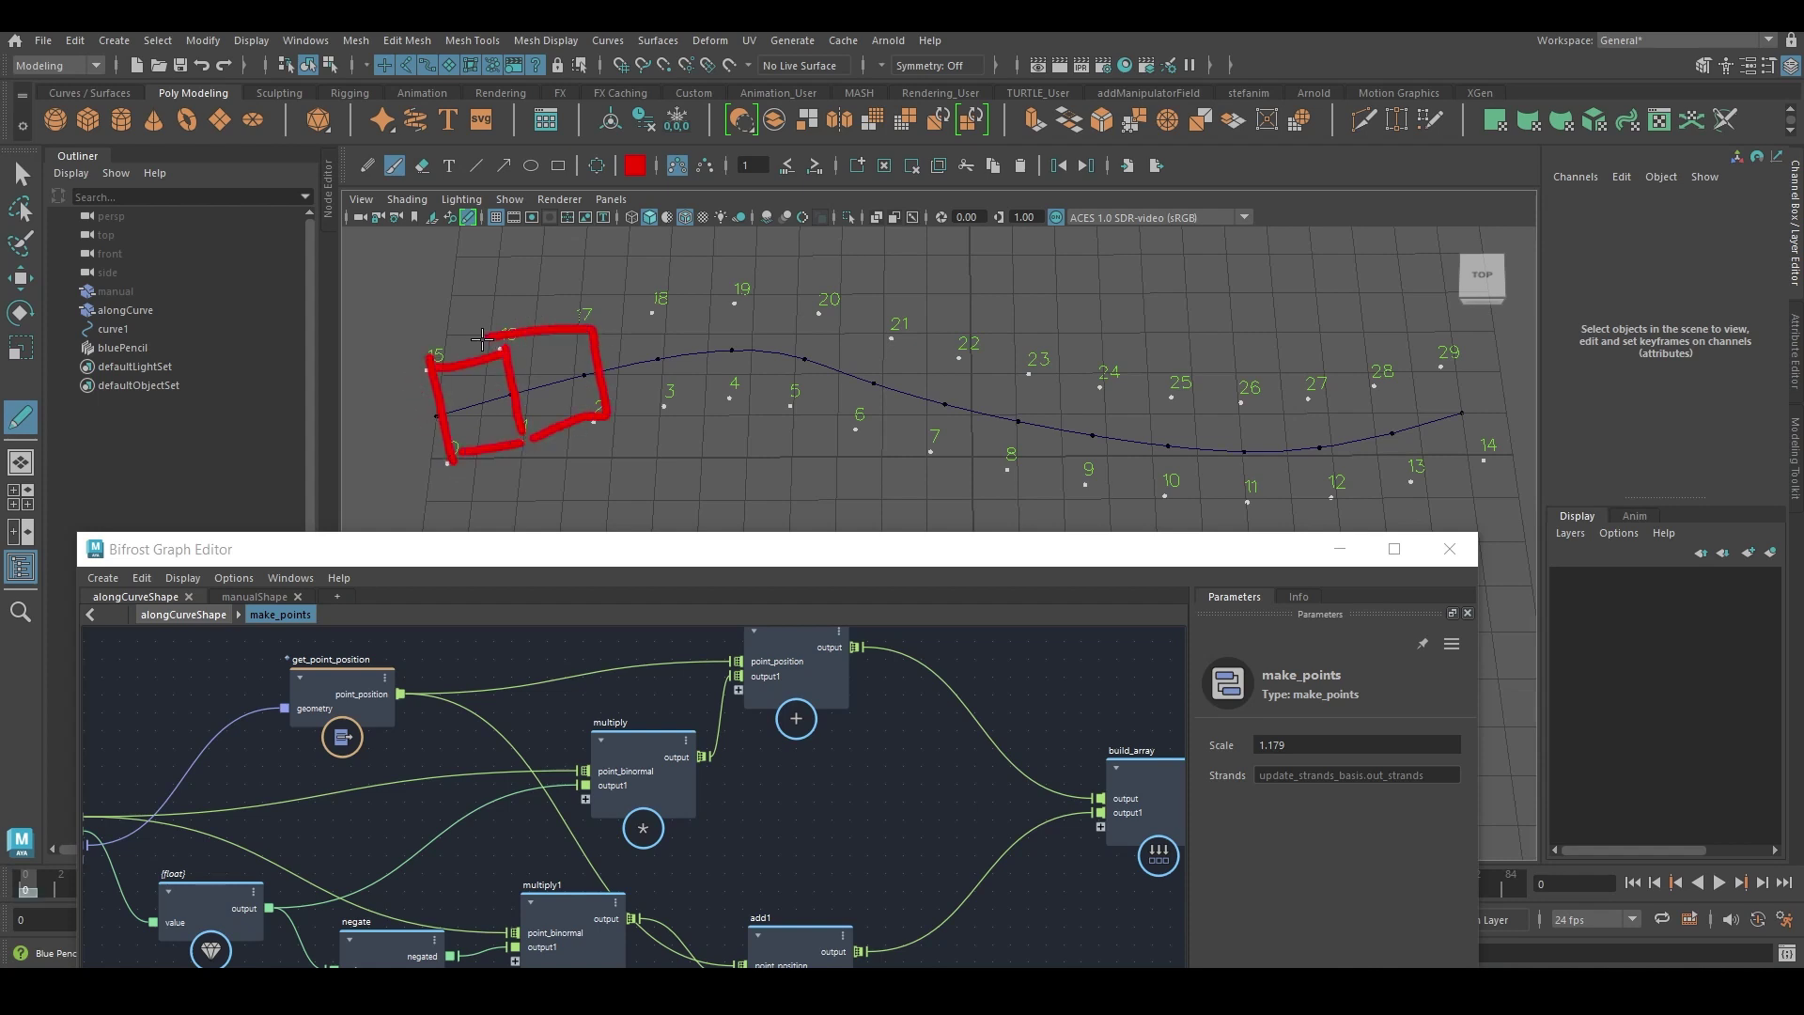
{"action": "key", "text": "ctrl+z"}
{"action": "key", "text": "ctrl+z"}
{"action": "key", "text": "ctrl+z"}
{"action": "key", "text": "ctrl+z"}
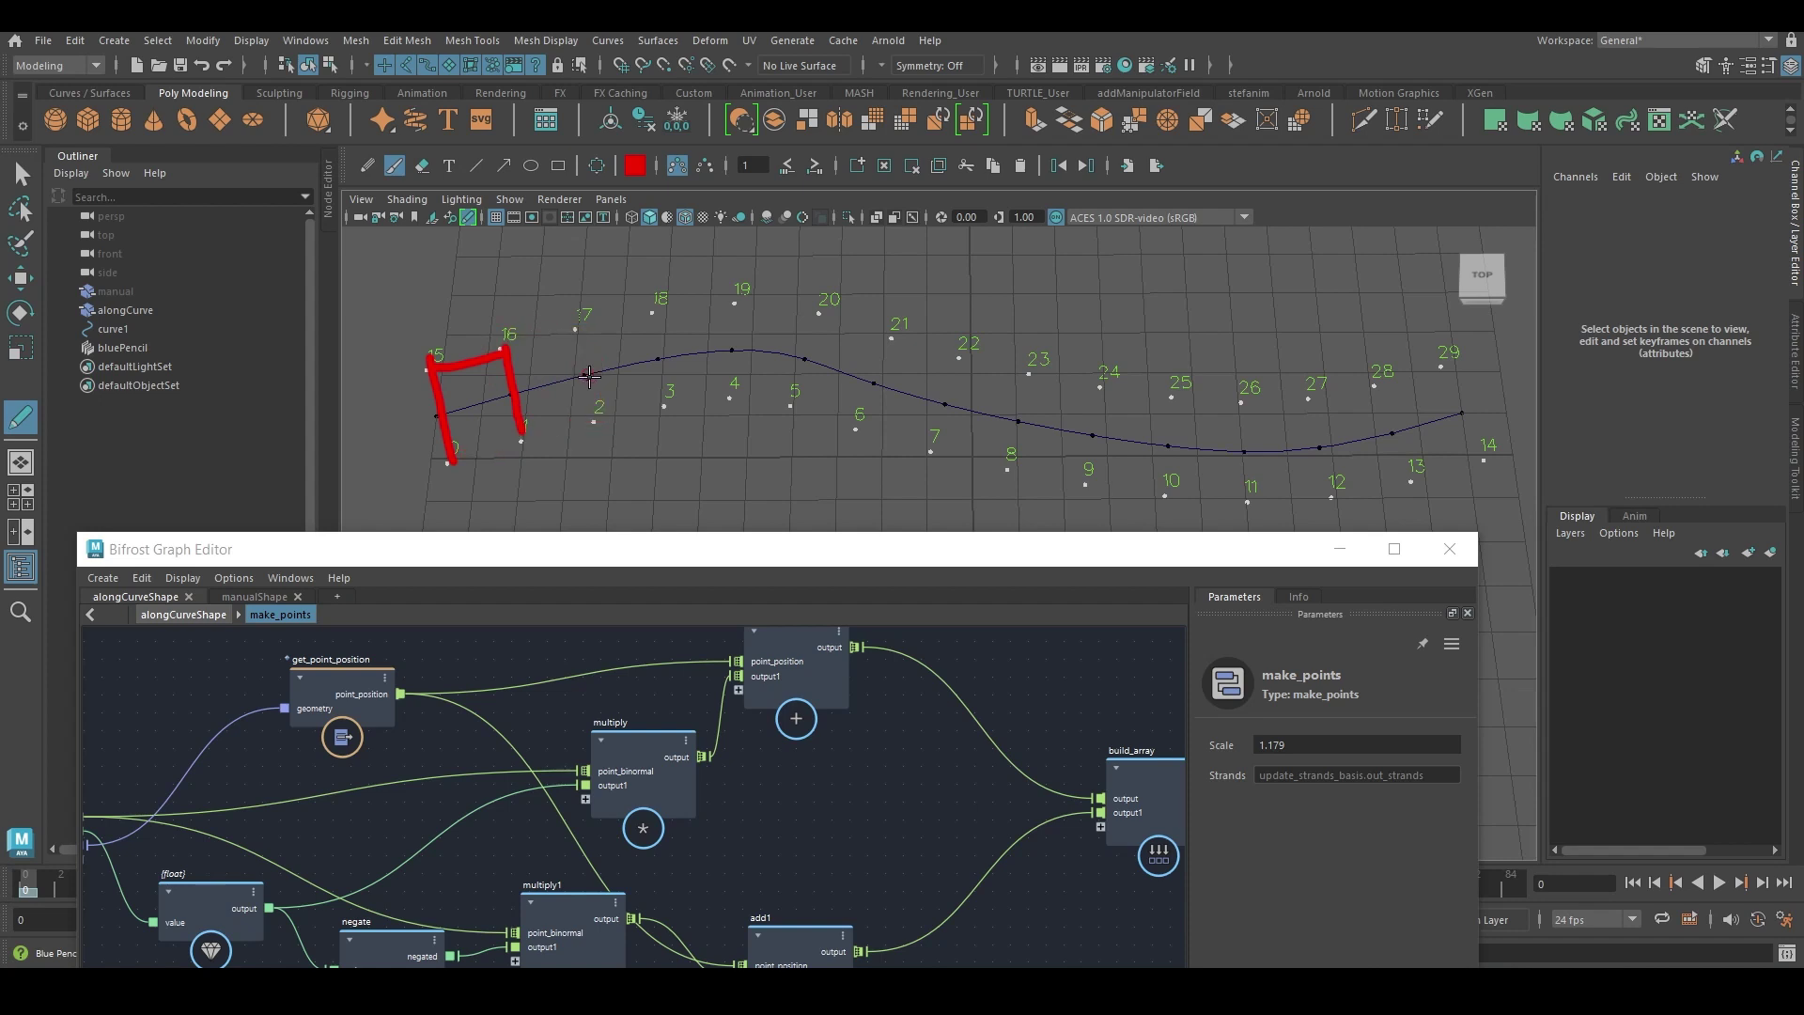
{"action": "key", "text": "ctrl+z"}
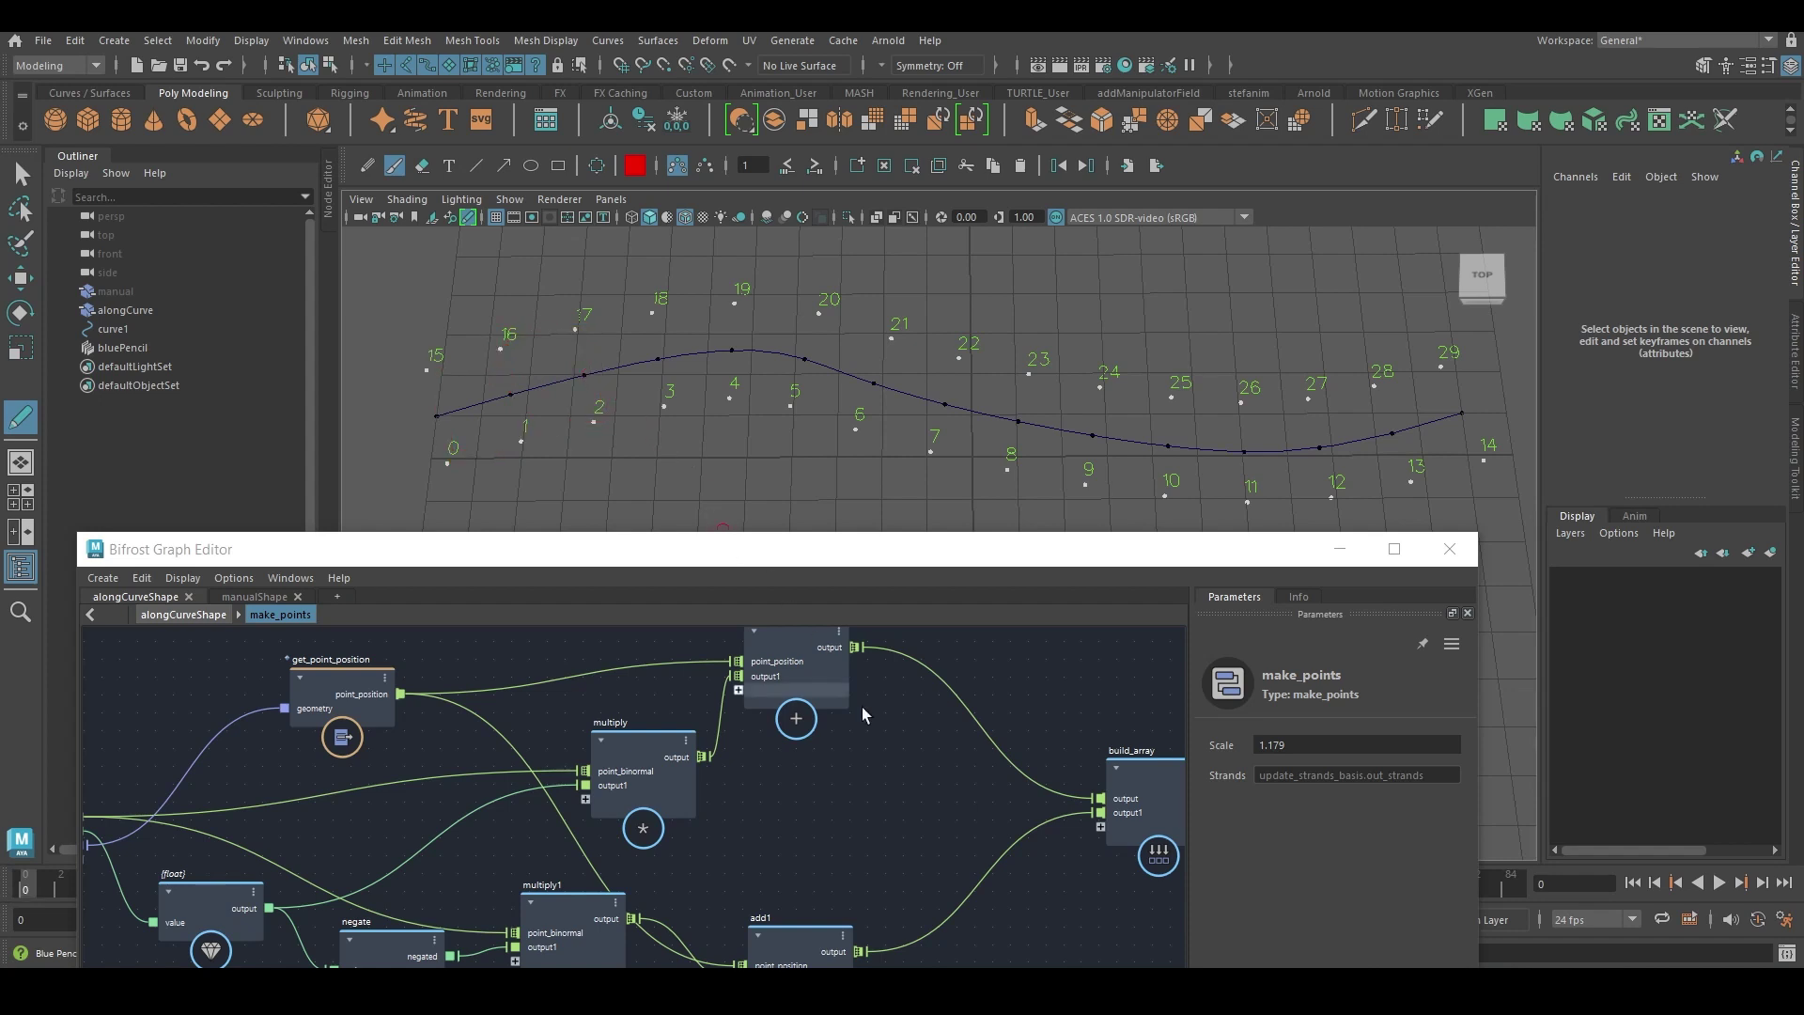
{"action": "key", "text": "q"}
Check the output of make_points, return to the alongCurveShape graph, and move show_points below make_points.
{"action": "scroll", "coordinate": [733, 741], "scroll_direction": "down", "scroll_amount": 3}
{"action": "mouse_move", "coordinate": [936, 714]}
{"action": "middle_mouse_down", "text": "alt"}
{"action": "mouse_move", "coordinate": [733, 741]}
{"action": "mouse_move", "coordinate": [636, 689]}
{"action": "mouse_move", "coordinate": [424, 640]}
{"action": "middle_mouse_up", "text": "alt"}
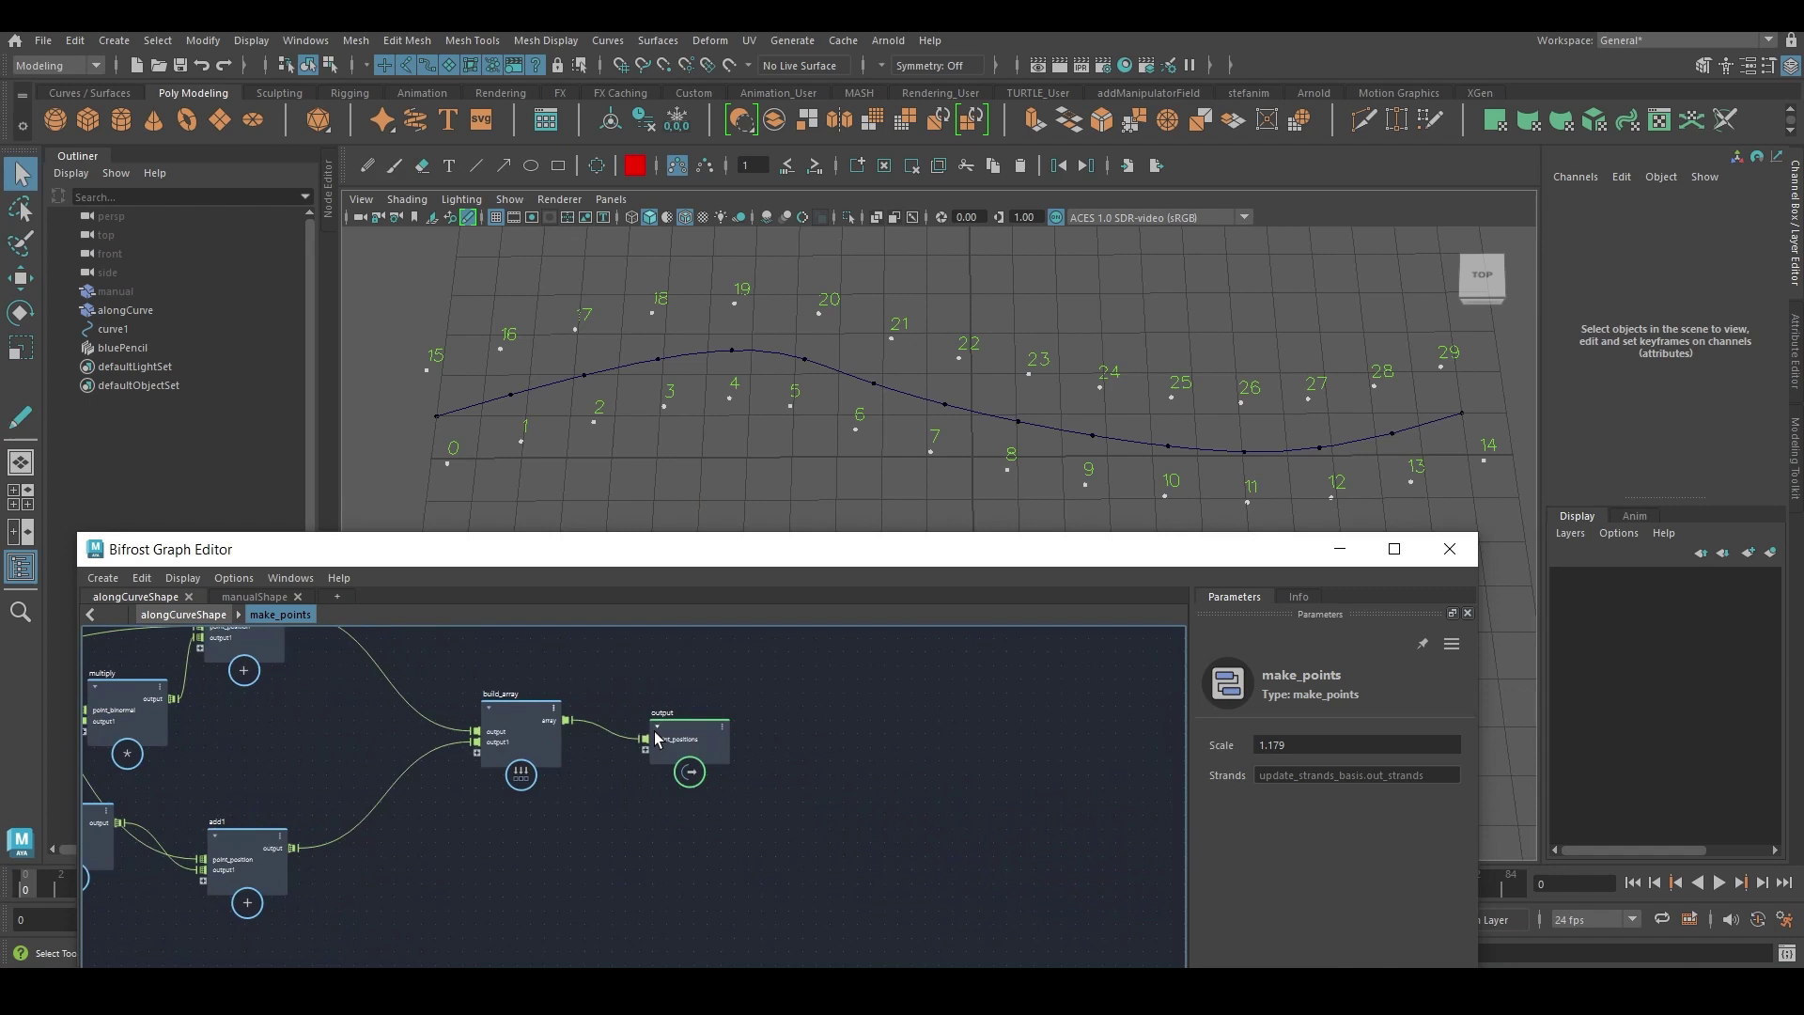
{"action": "left_click", "coordinate": [183, 614]}
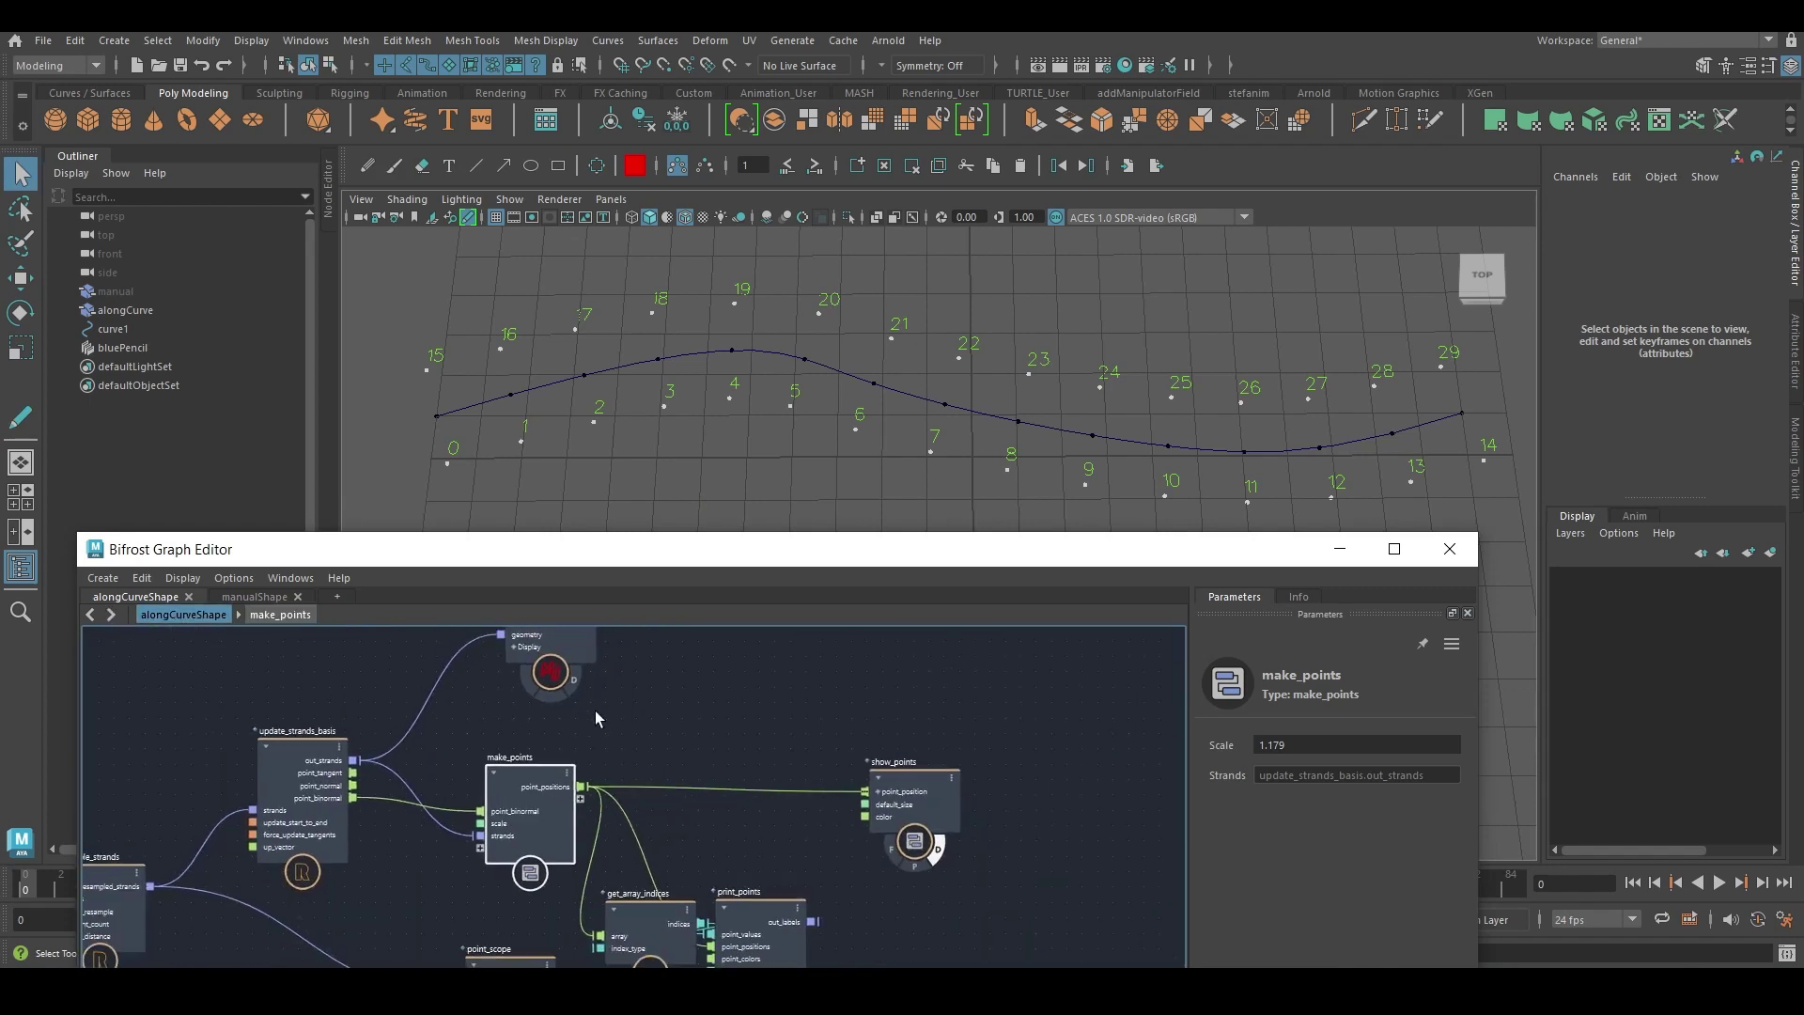
{"action": "left_click", "coordinate": [833, 818]}
{"action": "mouse_move", "coordinate": [711, 747]}
{"action": "middle_mouse_down"}
{"action": "mouse_move", "coordinate": [701, 871]}
{"action": "mouse_move", "coordinate": [726, 745]}
{"action": "middle_mouse_up"}
{"action": "scroll", "coordinate": [791, 772], "scroll_direction": "up", "scroll_amount": 2}
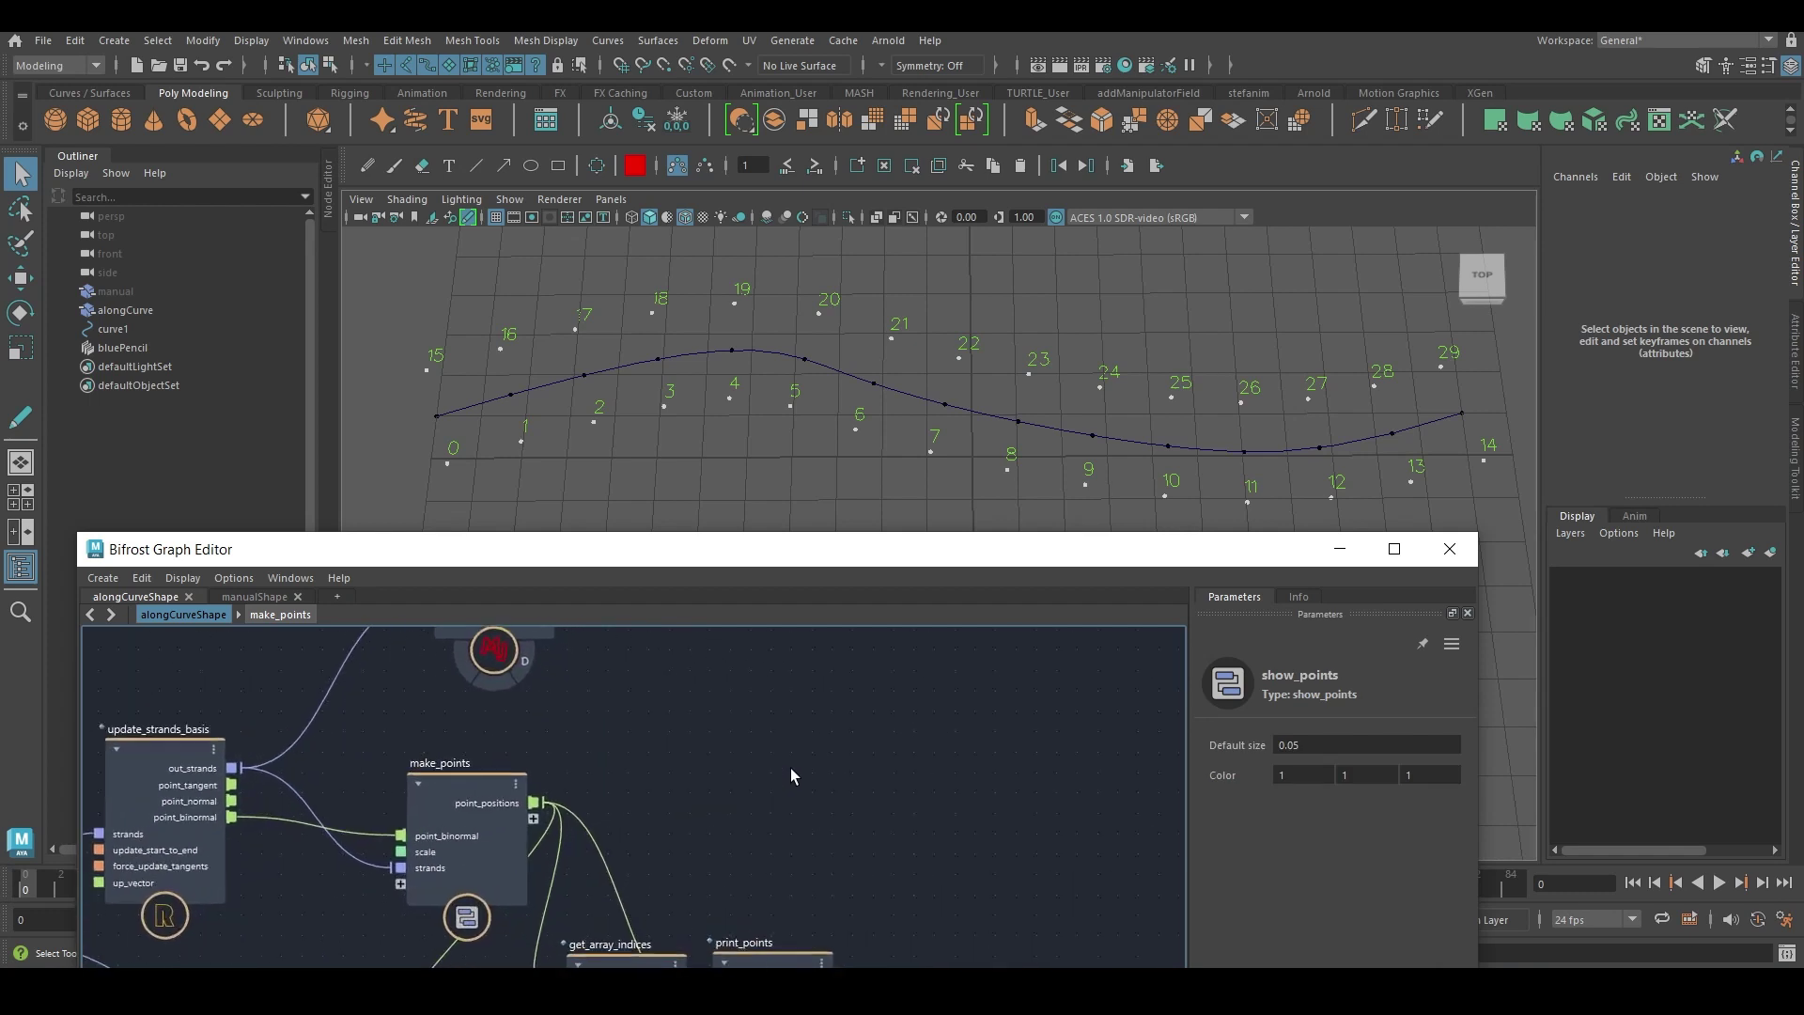
Add a construct_mesh node and connect make_points' point_positions to its point_position input.
{"action": "left_click", "coordinate": [792, 776]}
{"action": "key", "text": "Tab"}
{"action": "type", "text": "constr"}
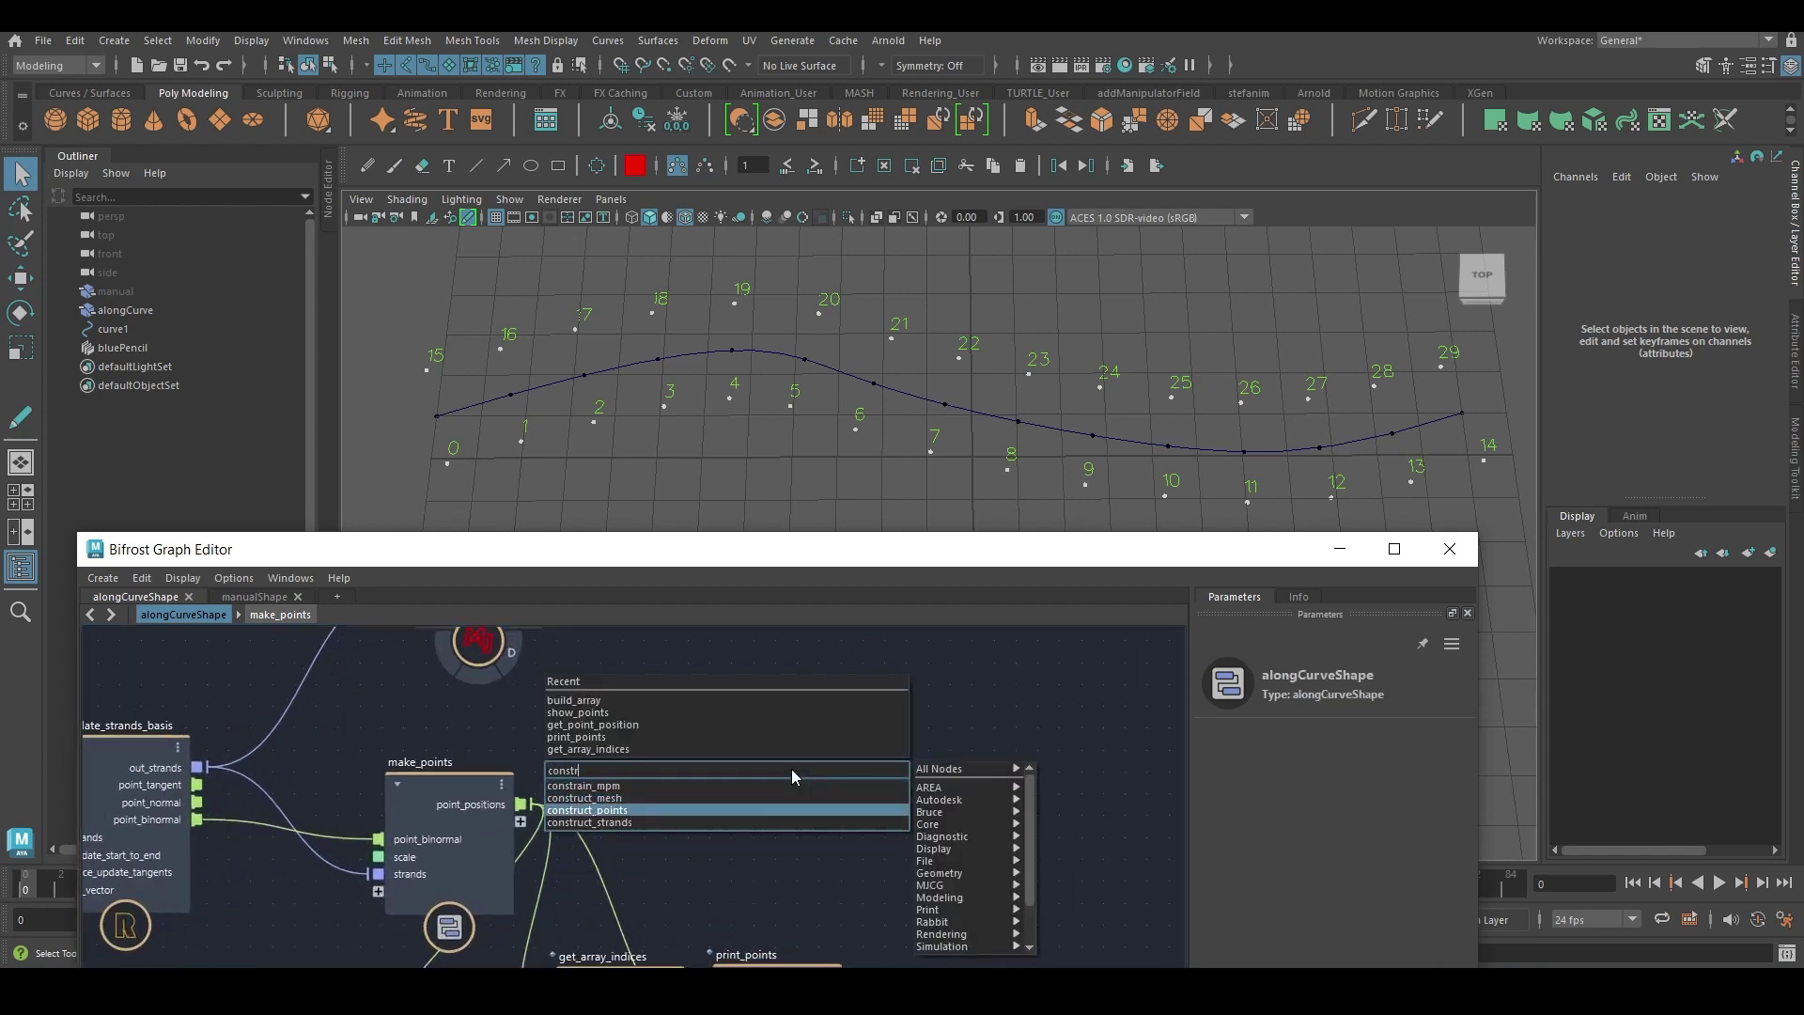
{"action": "key", "text": "Up"}
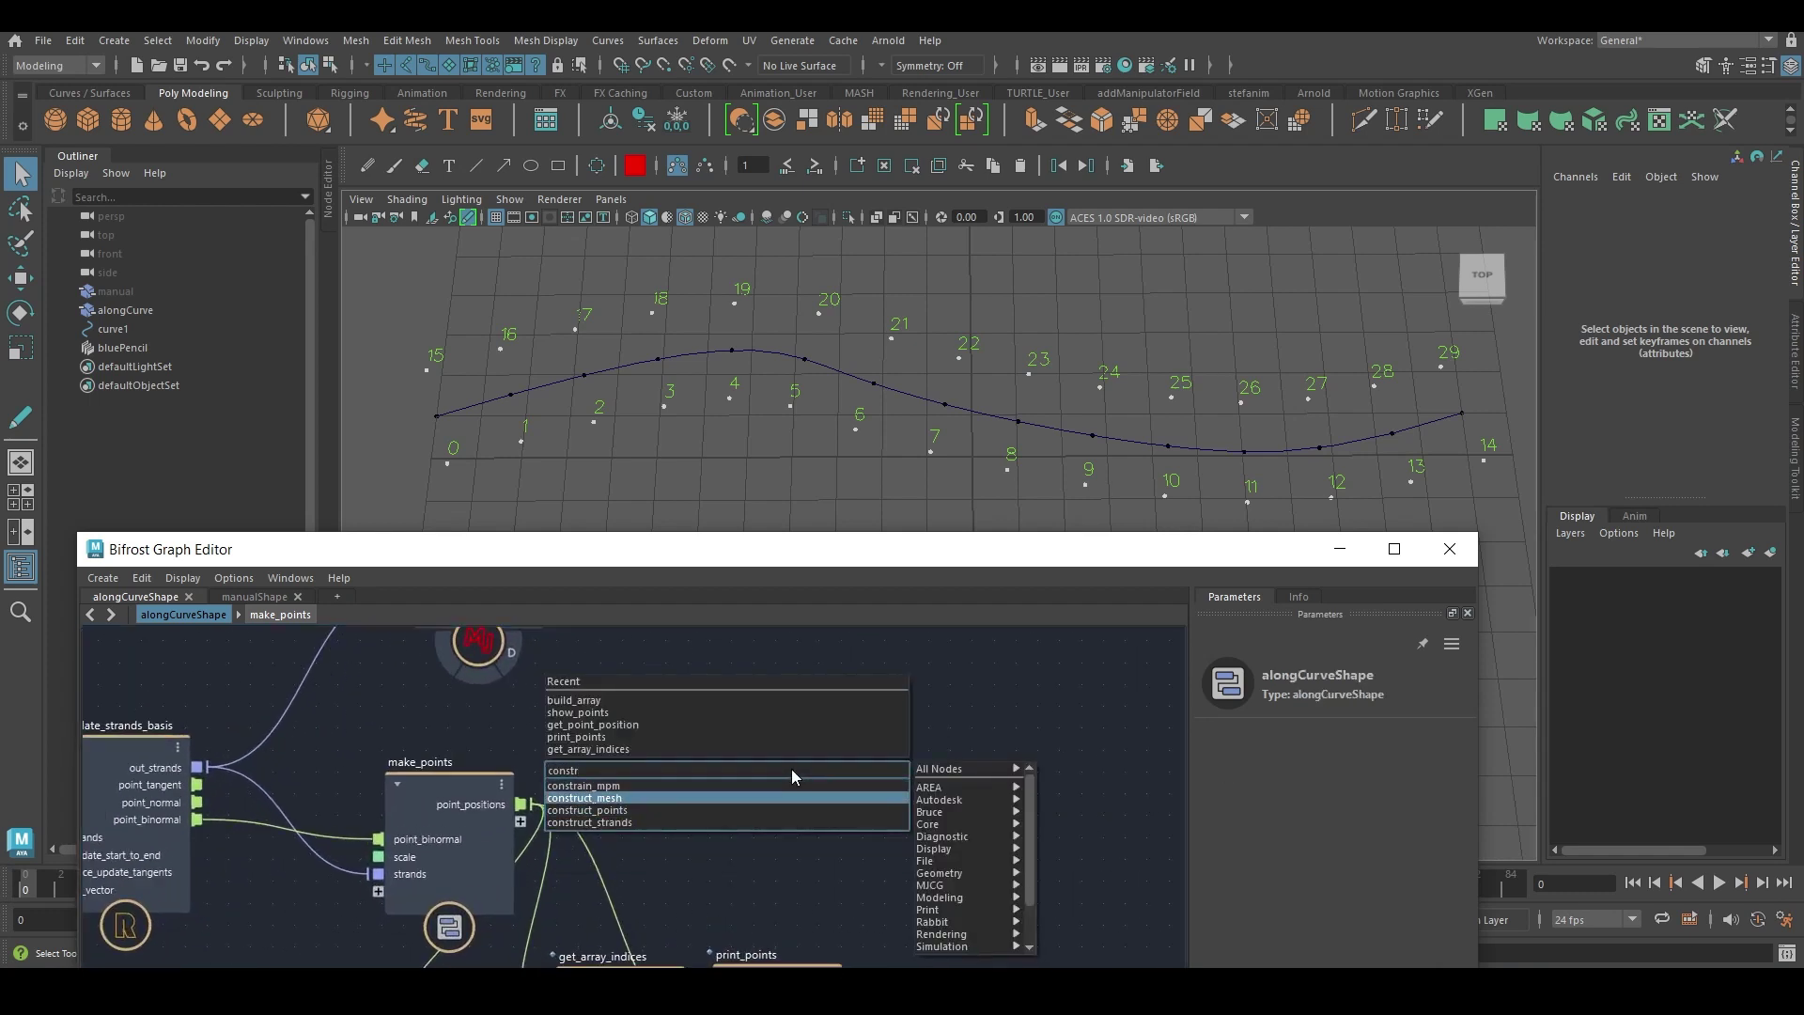
{"action": "key", "text": "Return"}
{"action": "left_click_drag", "start_coordinate": [524, 805], "coordinate": [1072, 809]}
{"action": "middle_click_drag", "start_coordinate": [947, 842], "coordinate": [792, 815]}
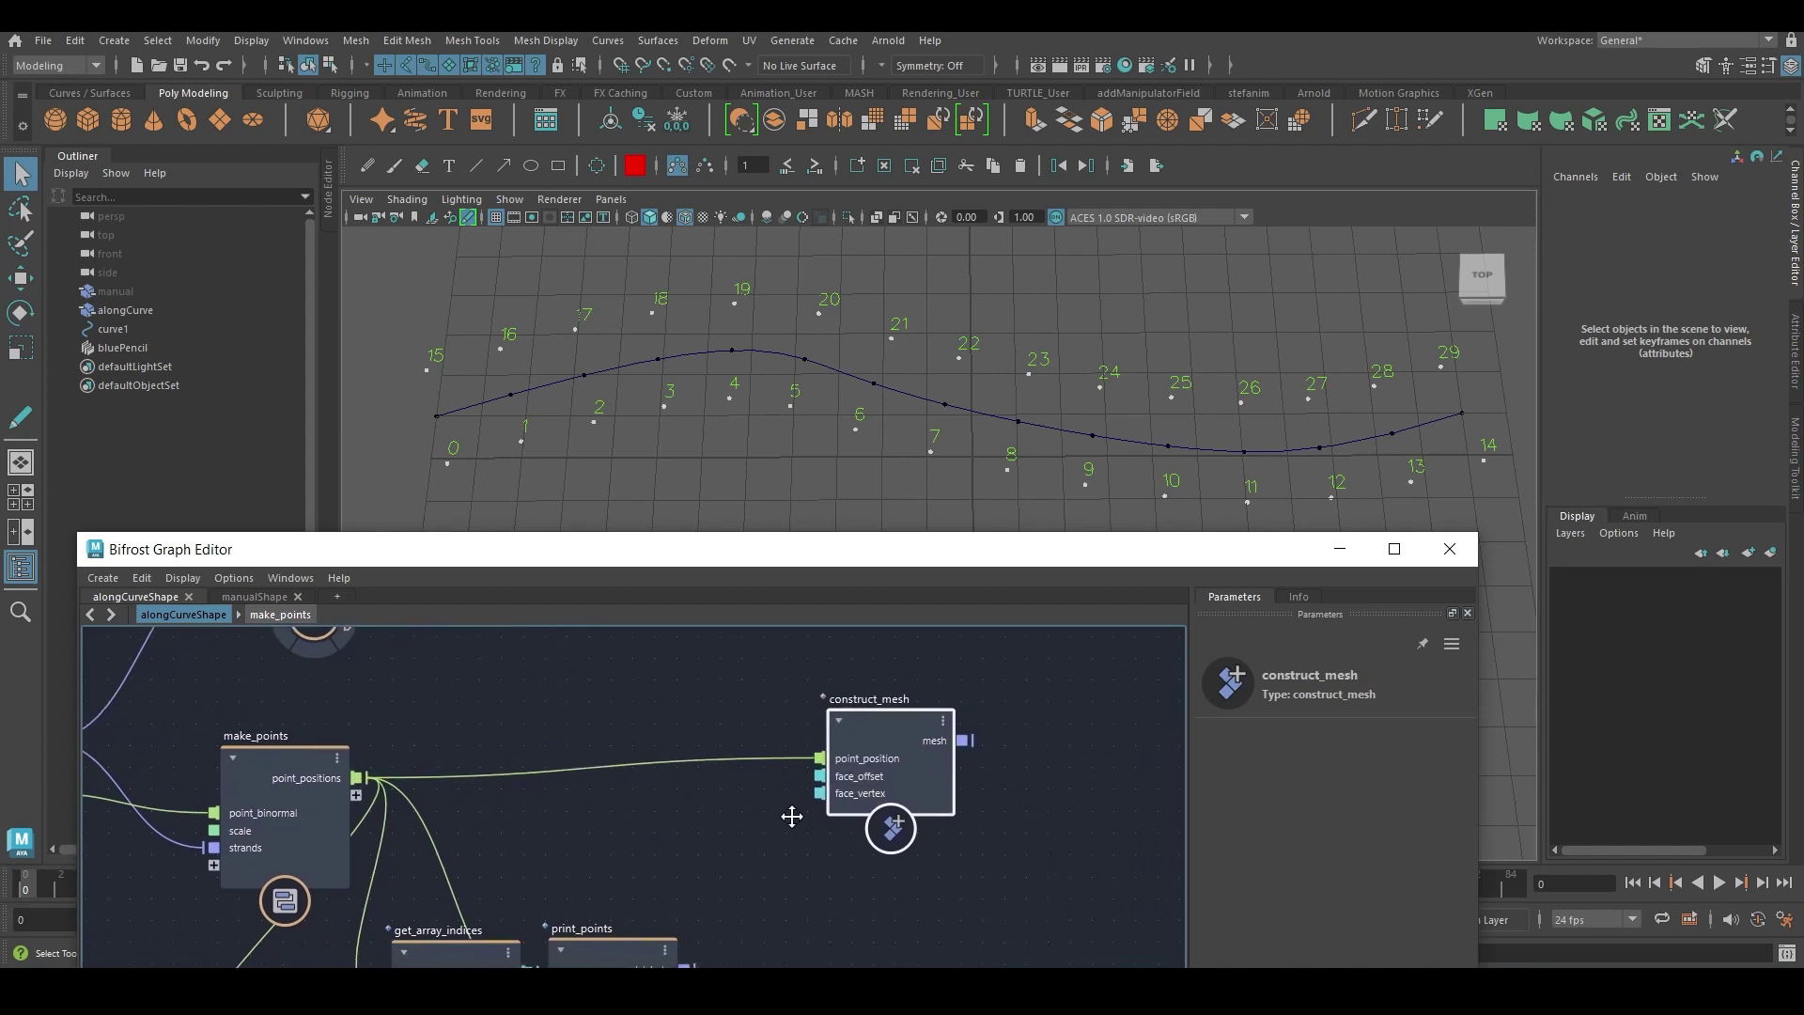
Set the Constant count of resample_strands to 6 and bring make_points and construct_mesh back into view.
{"action": "left_click_drag", "start_coordinate": [784, 562], "coordinate": [780, 584]}
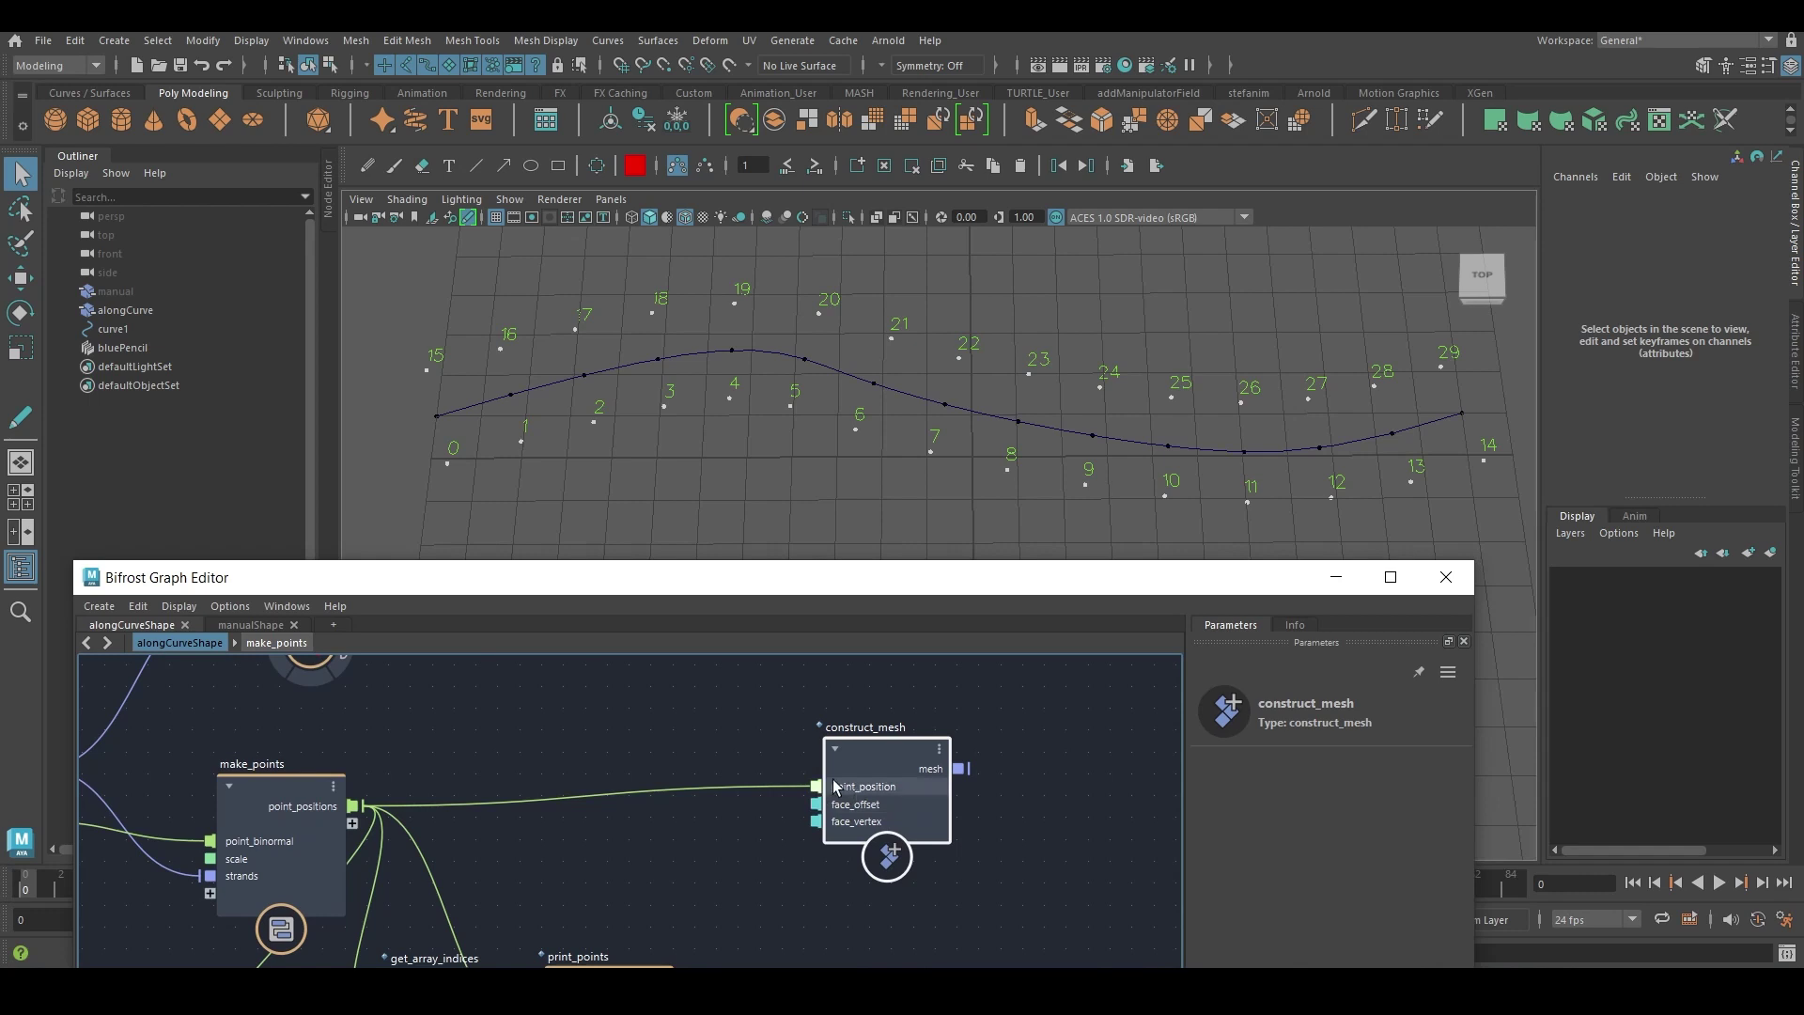
{"action": "middle_click_drag", "start_coordinate": [276, 781], "coordinate": [958, 723], "text": "alt"}
{"action": "scroll", "coordinate": [612, 781], "scroll_direction": "down", "scroll_amount": 2}
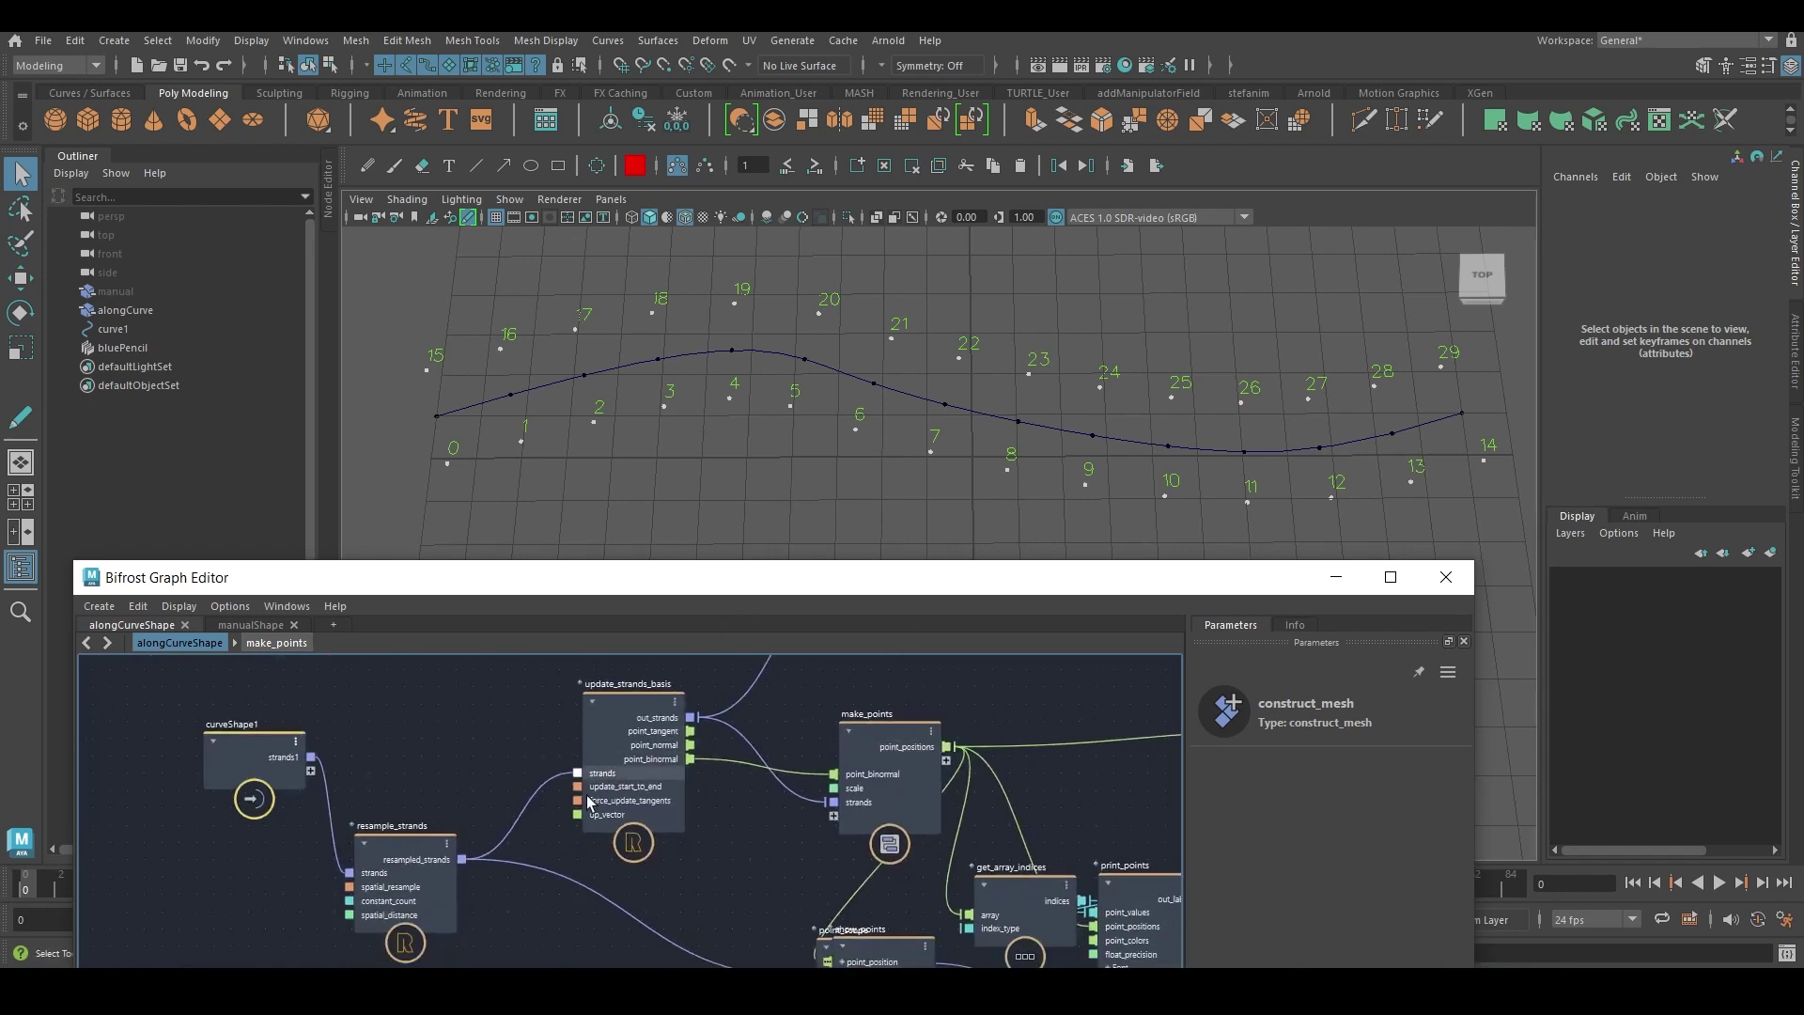
{"action": "left_click", "coordinate": [414, 879]}
{"action": "middle_click_drag", "start_coordinate": [1334, 833], "coordinate": [1230, 839]}
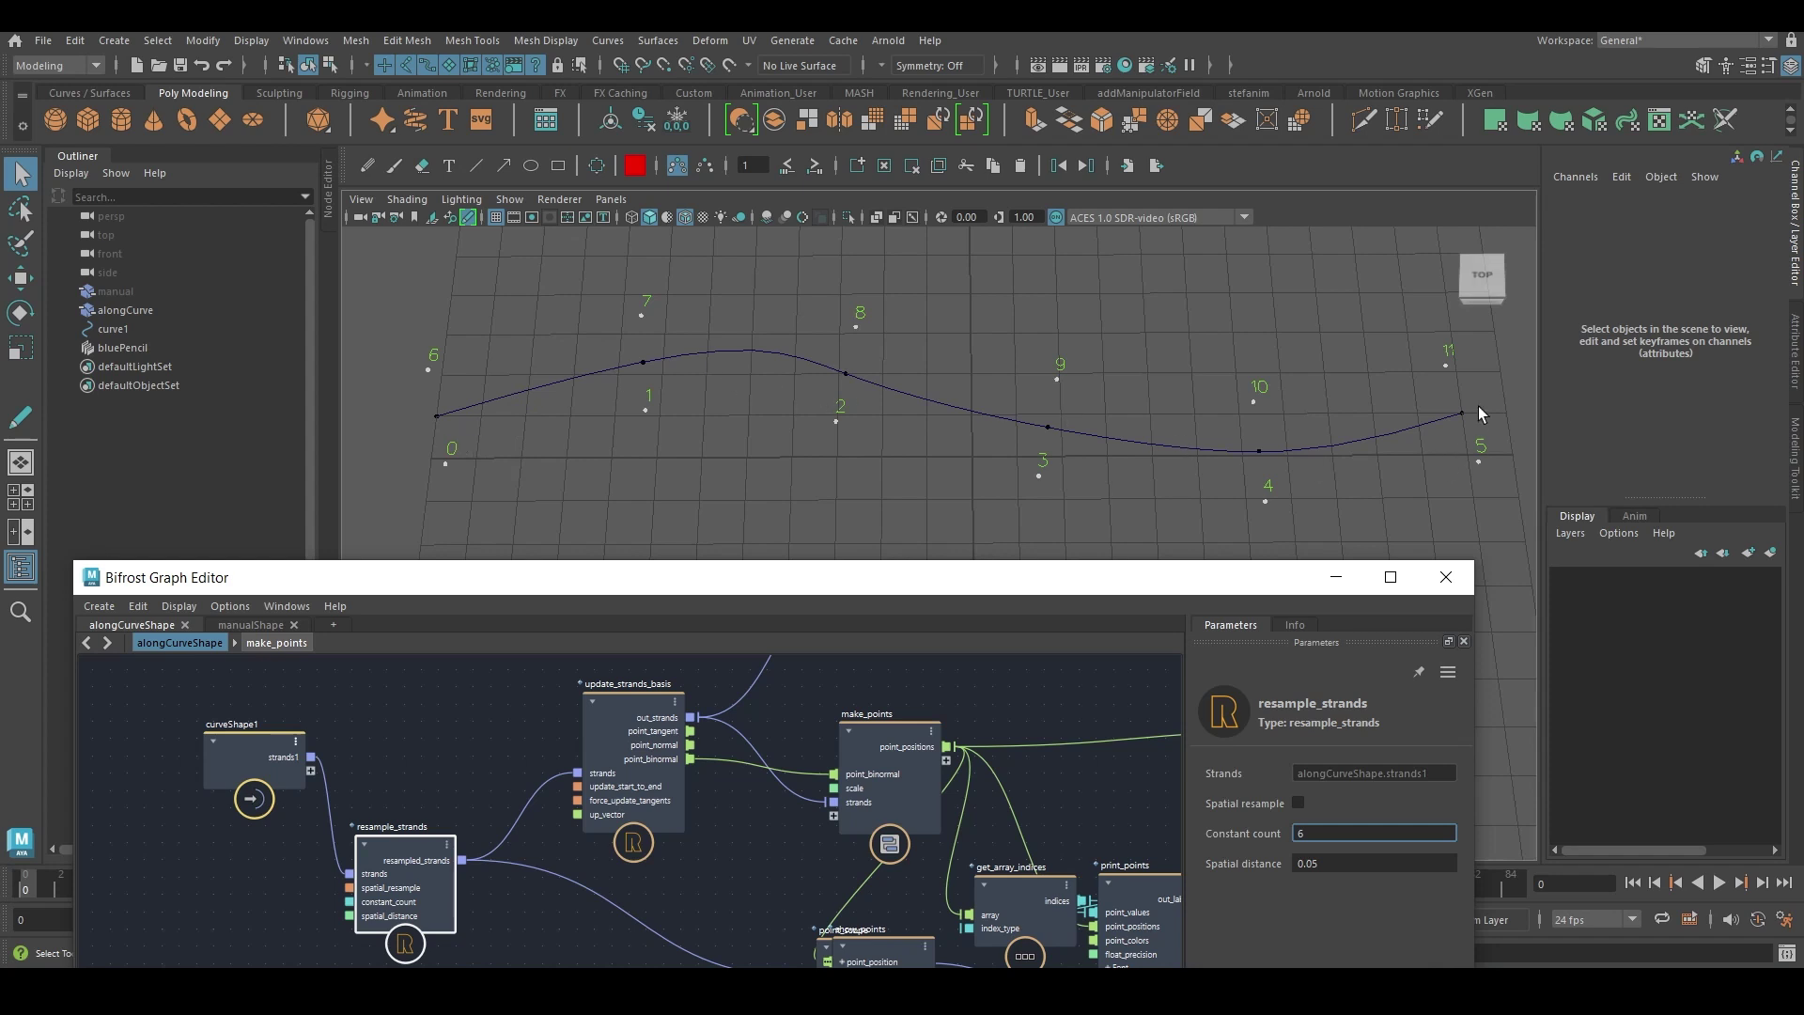
{"action": "left_click_drag", "start_coordinate": [1180, 564], "coordinate": [1138, 484]}
{"action": "middle_click_drag", "start_coordinate": [957, 719], "coordinate": [759, 580]}
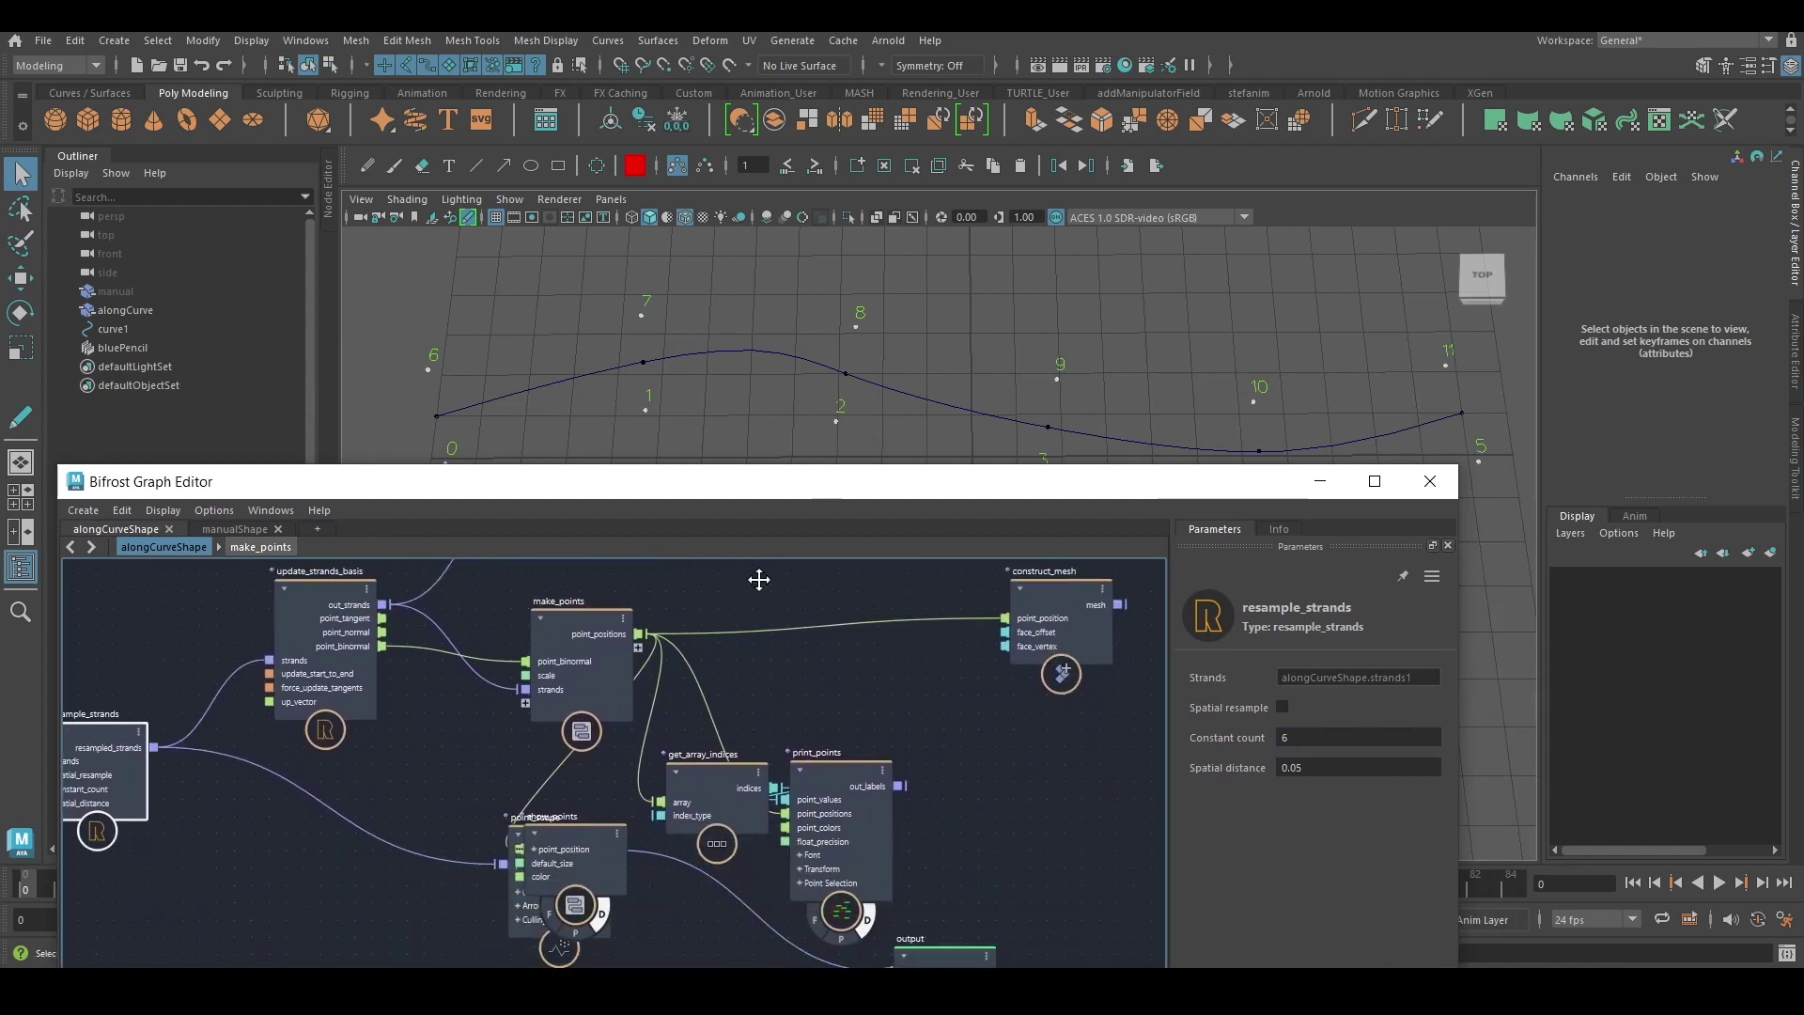
Add a sequence_array node to the alongCurveShape graph above construct_mesh.
{"action": "left_click_drag", "start_coordinate": [831, 794], "coordinate": [928, 791]}
{"action": "middle_click_drag", "start_coordinate": [1005, 673], "coordinate": [880, 888]}
{"action": "left_click", "coordinate": [949, 639]}
{"action": "left_click", "coordinate": [814, 710]}
{"action": "key", "text": "Tab"}
{"action": "type", "text": "seq"}
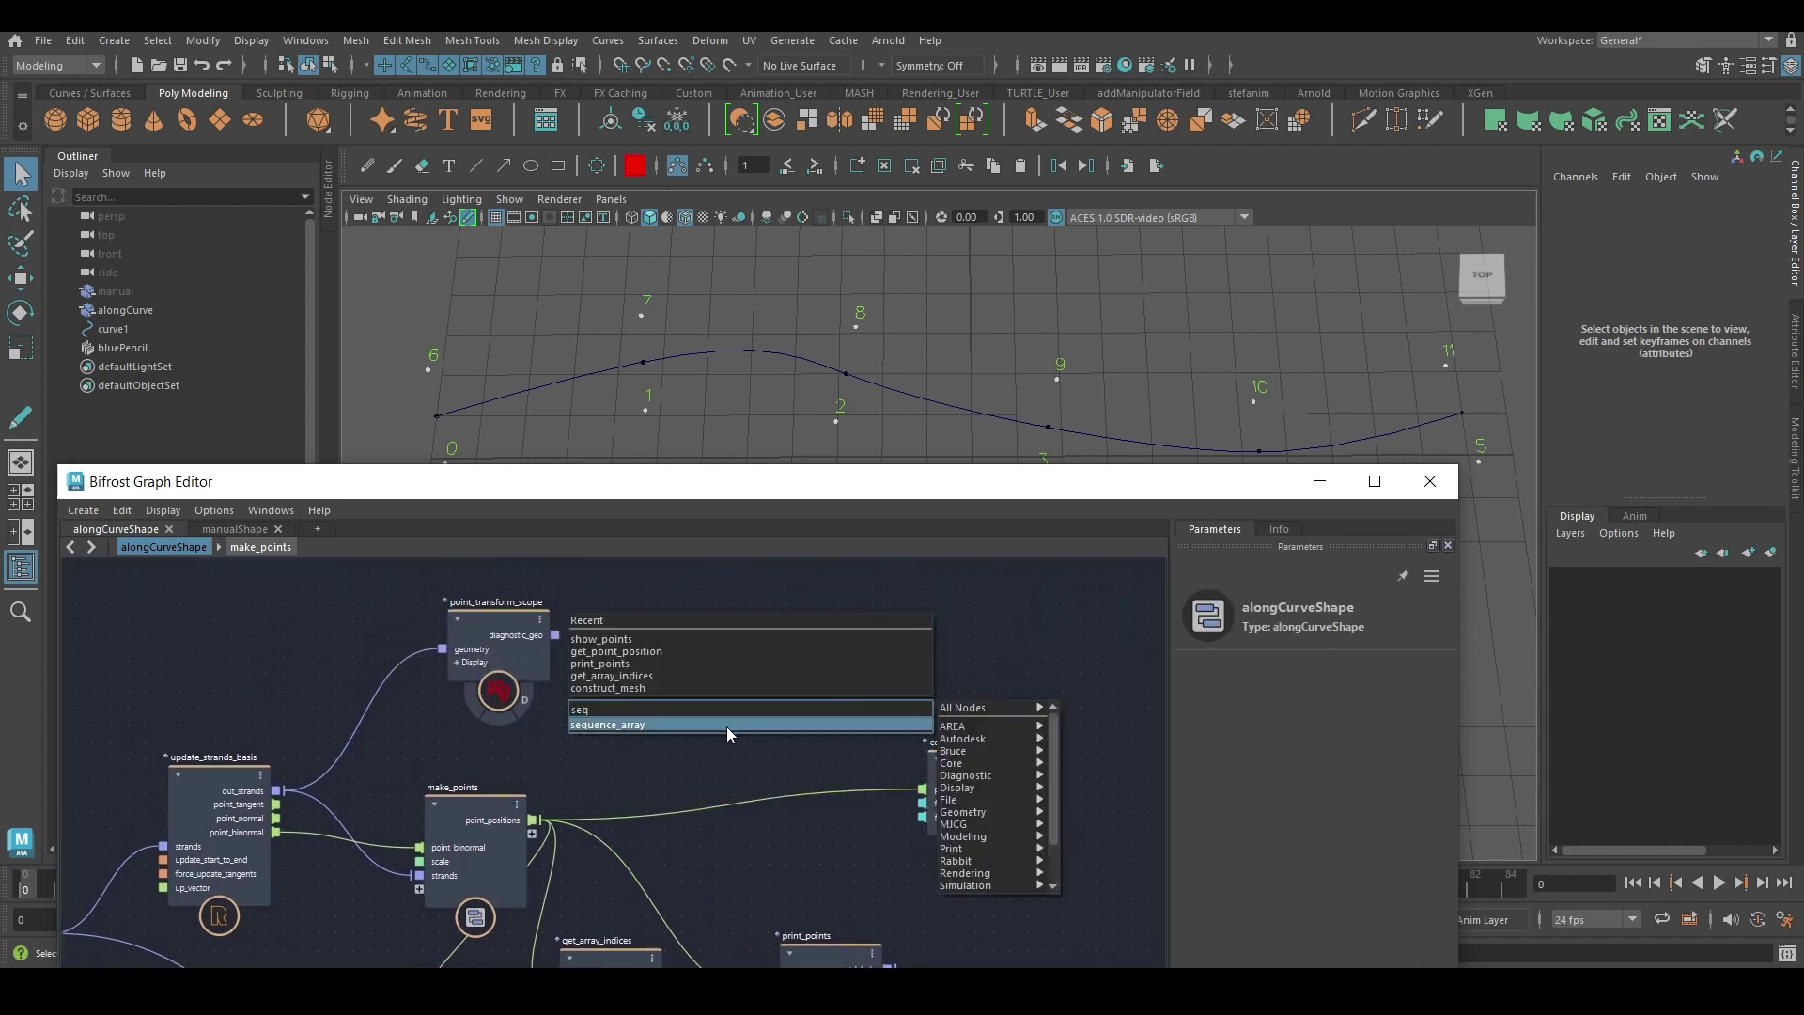
{"action": "left_click", "coordinate": [725, 725]}
Add a get_point_count node above make_points and feed update_strands_basis' out_strands into its geometry input.
{"action": "middle_click_drag", "start_coordinate": [583, 729], "coordinate": [684, 746]}
{"action": "key", "text": "Tab"}
{"action": "type", "text": "gpc"}
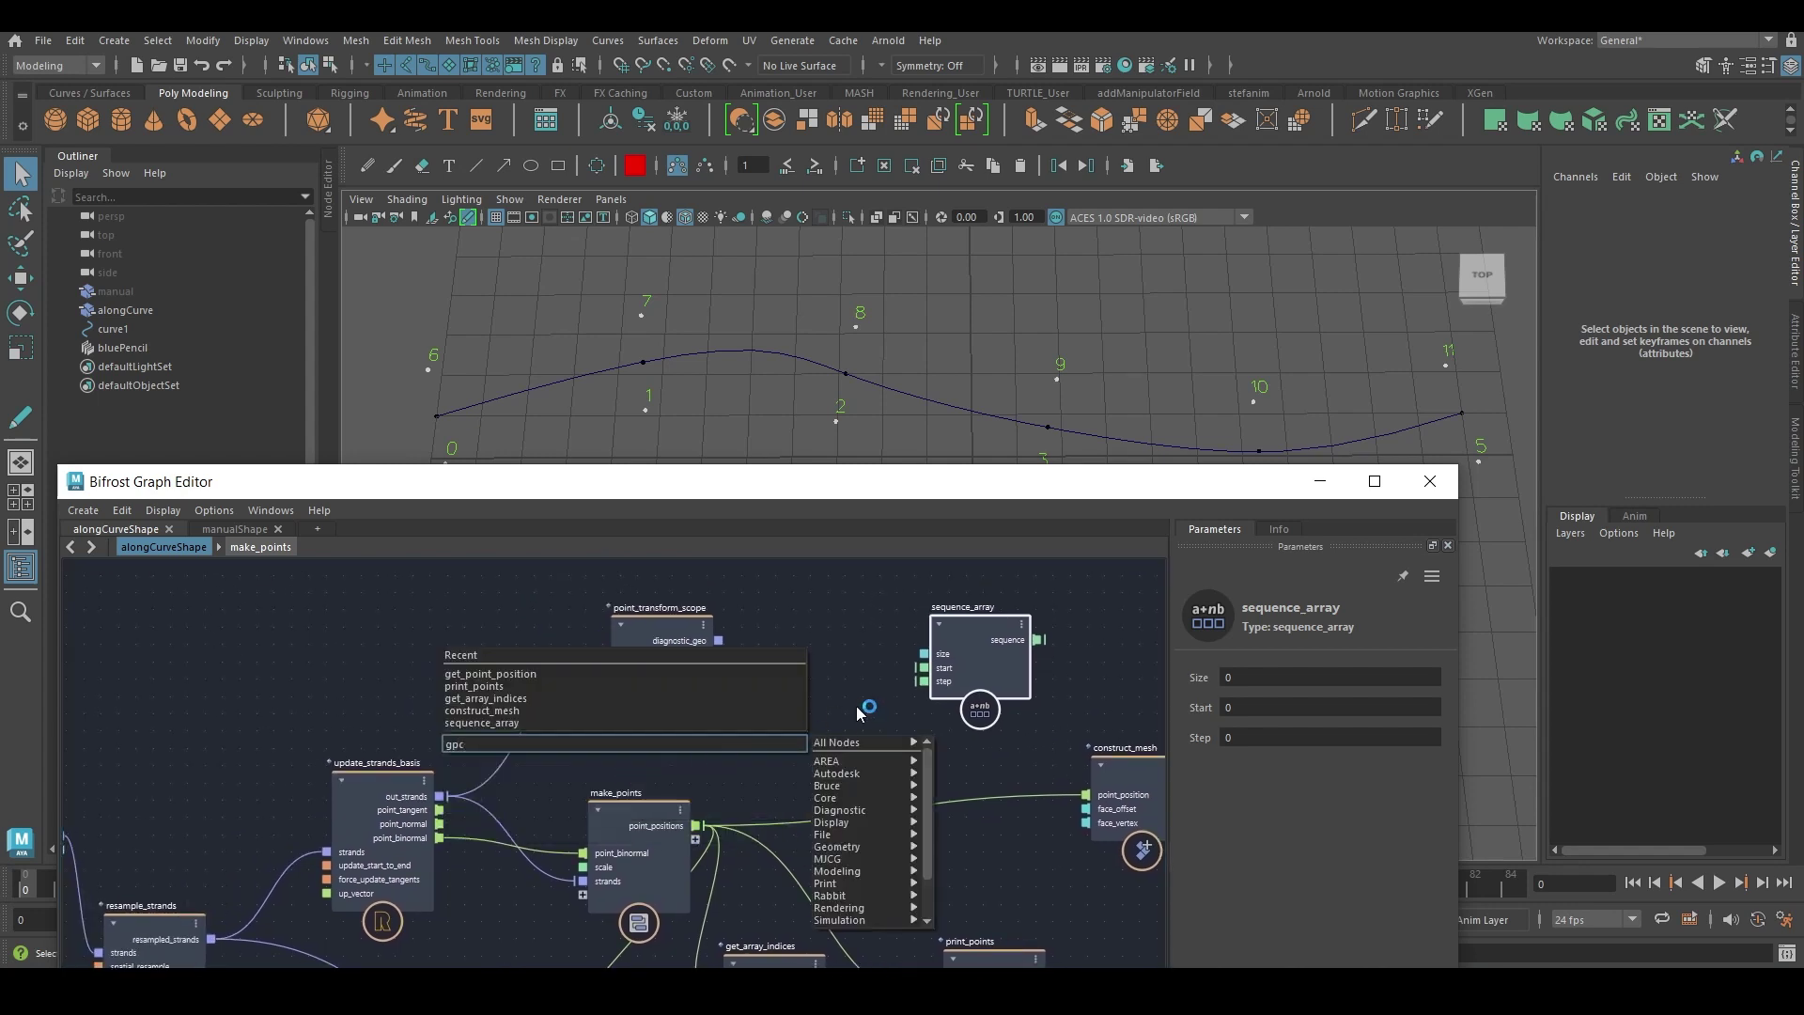
{"action": "key", "text": "Return"}
{"action": "left_click", "coordinate": [956, 662]}
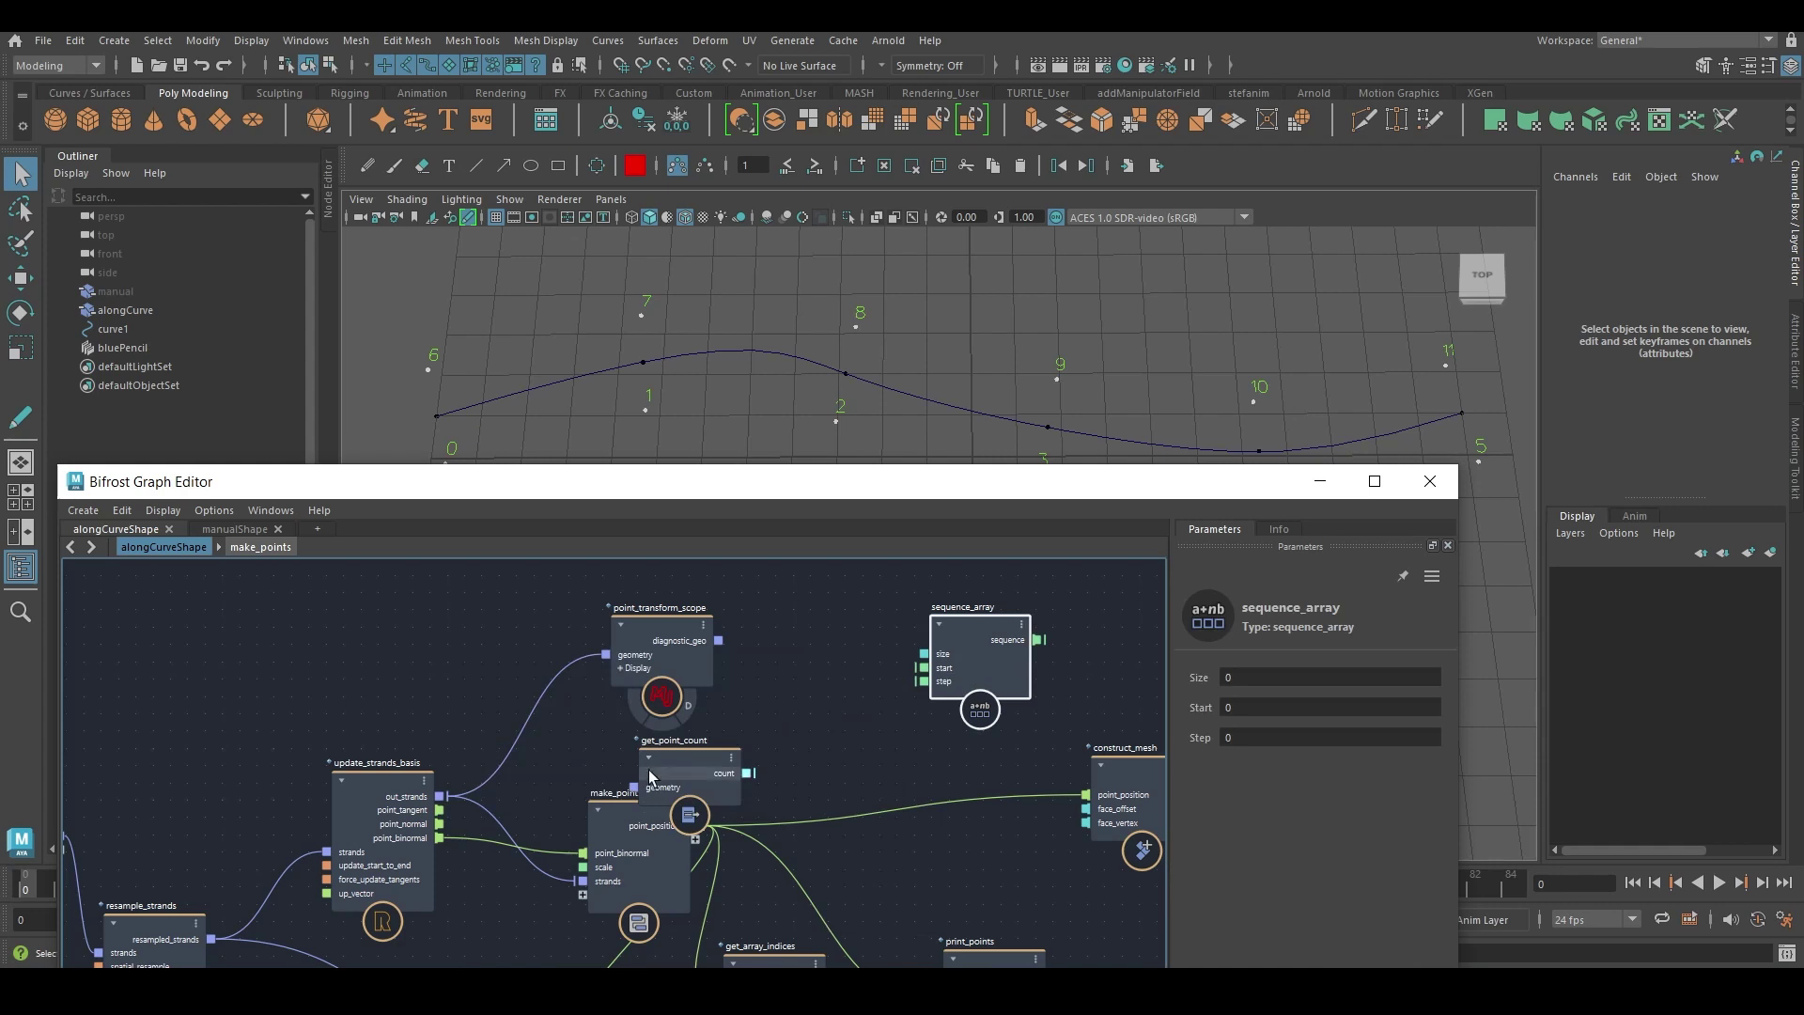
{"action": "left_click_drag", "start_coordinate": [651, 776], "coordinate": [698, 748]}
{"action": "left_click_drag", "start_coordinate": [571, 769], "coordinate": [684, 758]}
Connect the count output of get_point_count to the size input of sequence_array.
{"action": "left_click_drag", "start_coordinate": [798, 744], "coordinate": [923, 648]}
{"action": "left_click", "coordinate": [829, 739]}
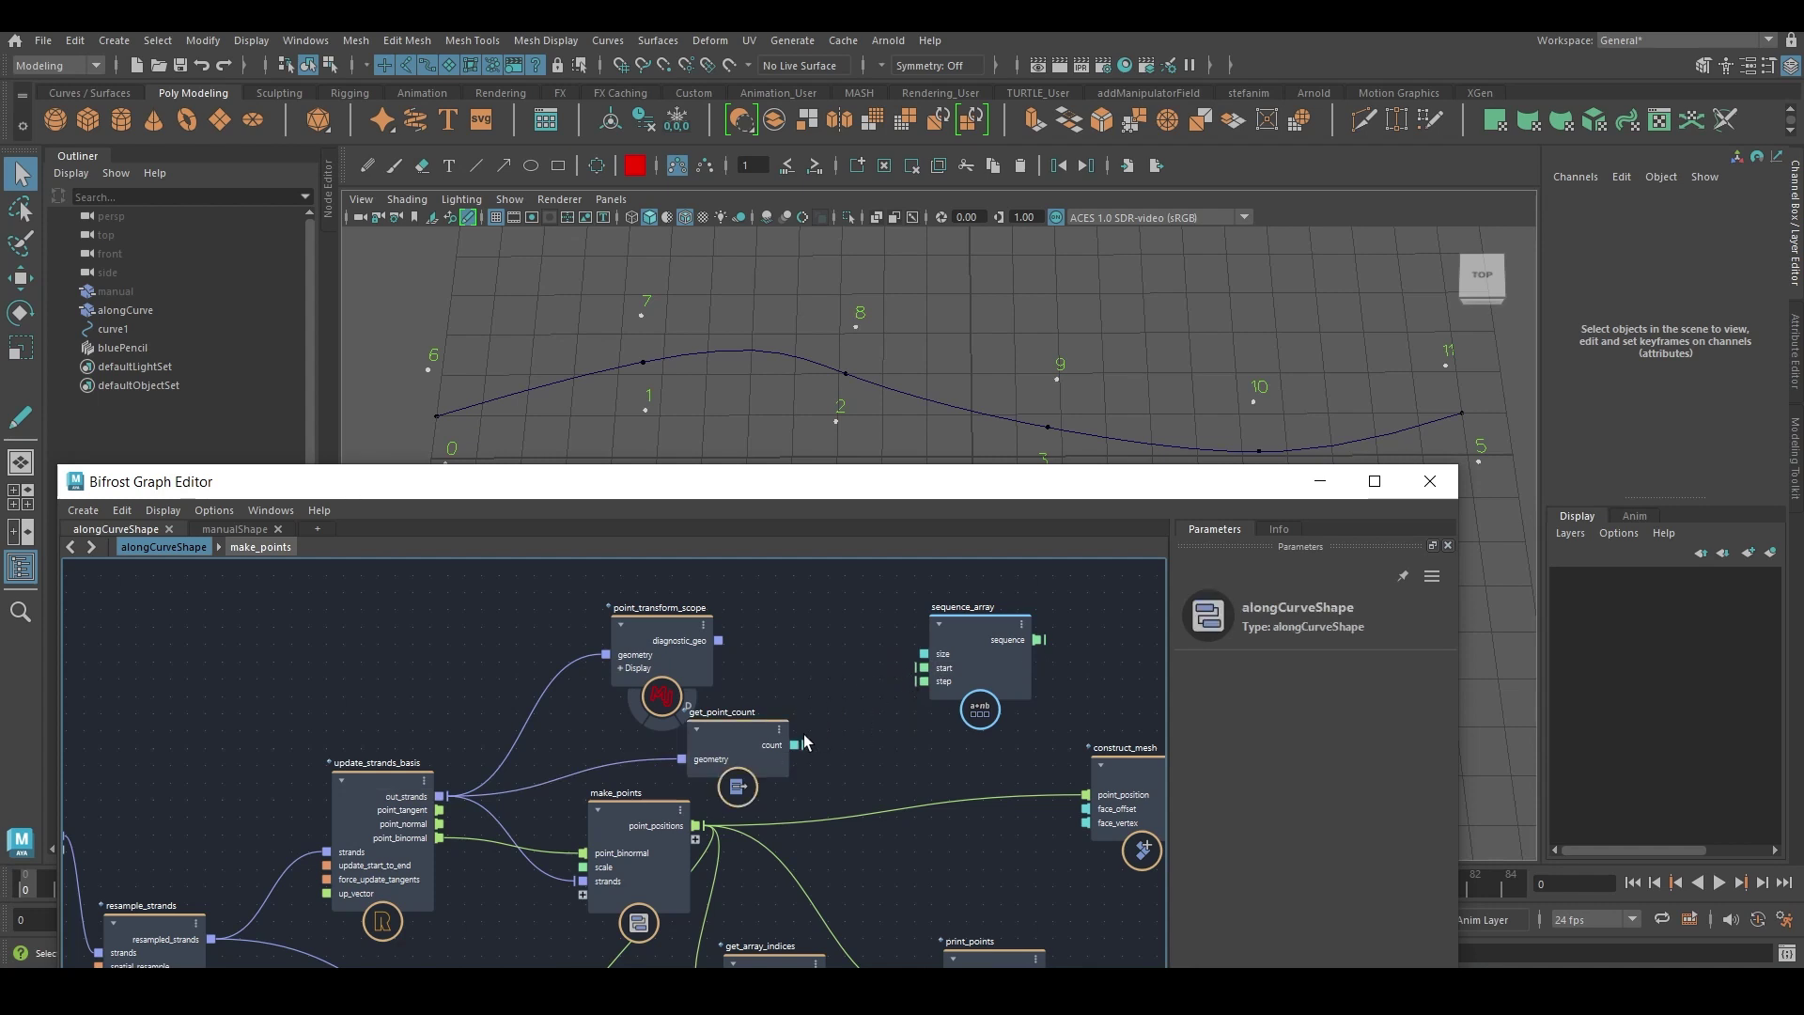
{"action": "left_click_drag", "start_coordinate": [798, 744], "coordinate": [924, 653]}
Set the value type of sequence_array's start input to uint.
{"action": "middle_click_drag", "start_coordinate": [924, 710], "coordinate": [676, 693]}
{"action": "left_click", "coordinate": [731, 647]}
{"action": "right_click", "coordinate": [681, 652]}
{"action": "mouse_move", "coordinate": [775, 687]}
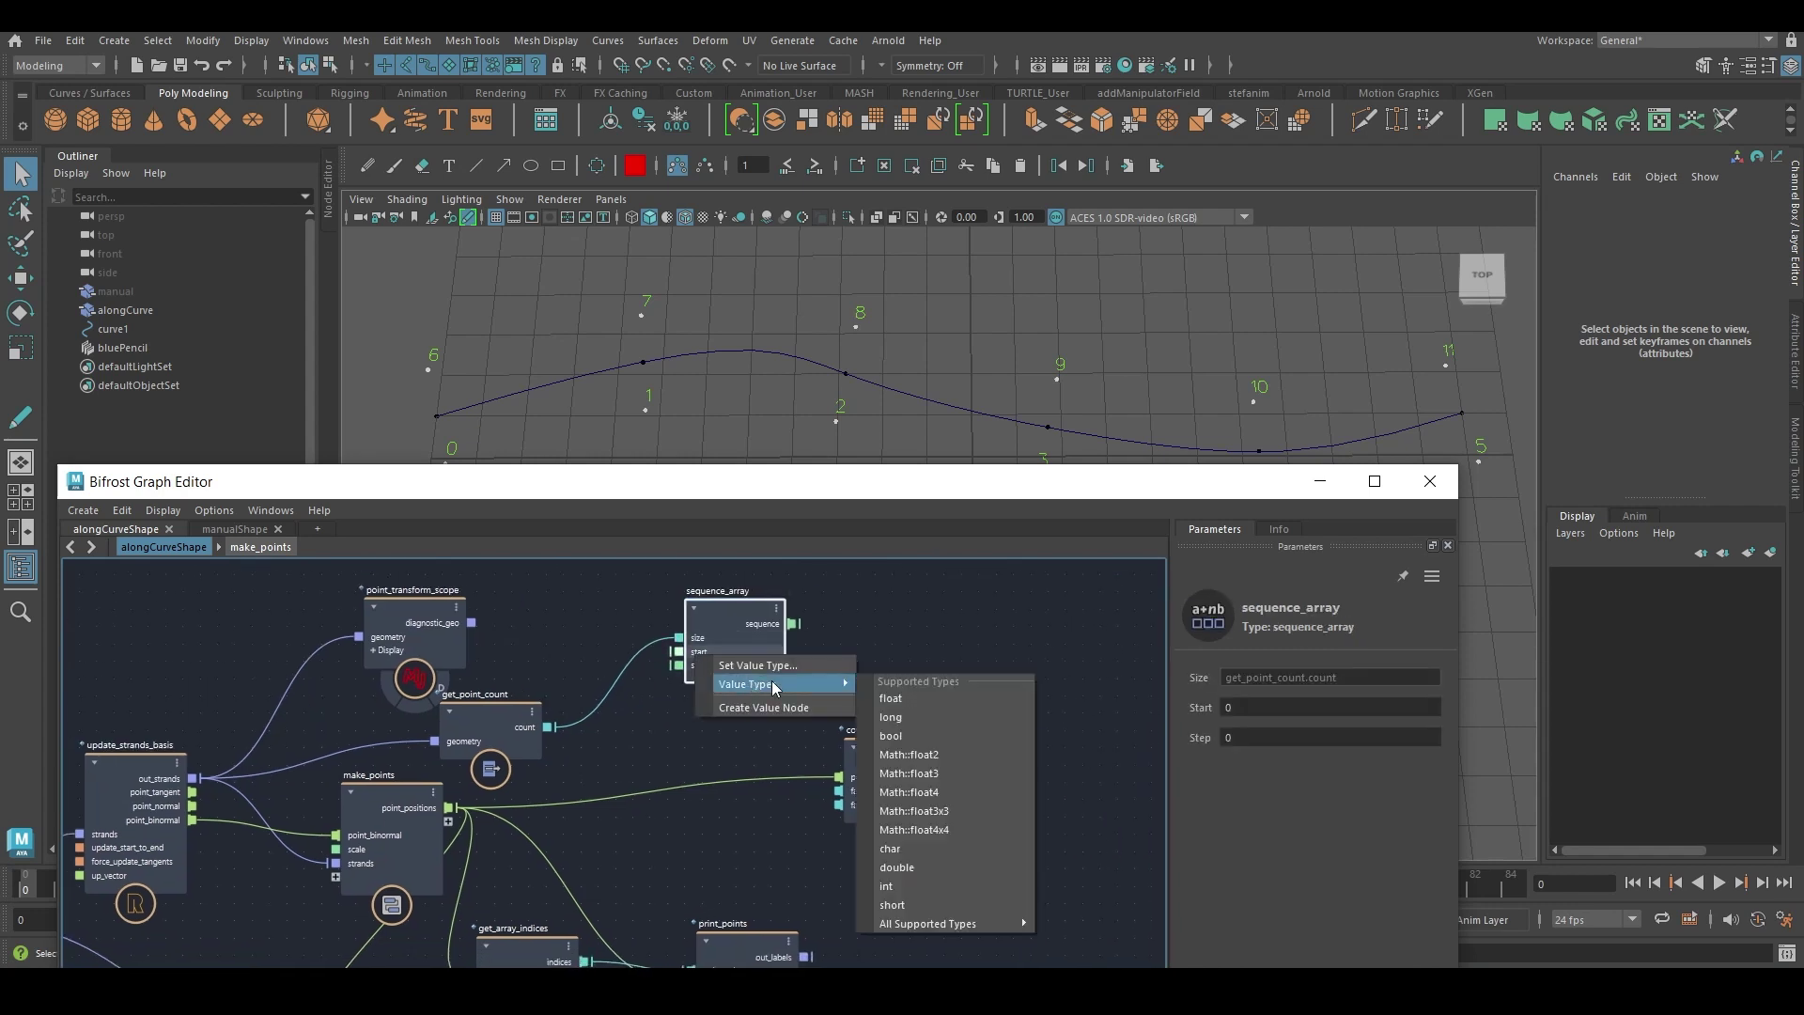
{"action": "mouse_move", "coordinate": [978, 925]}
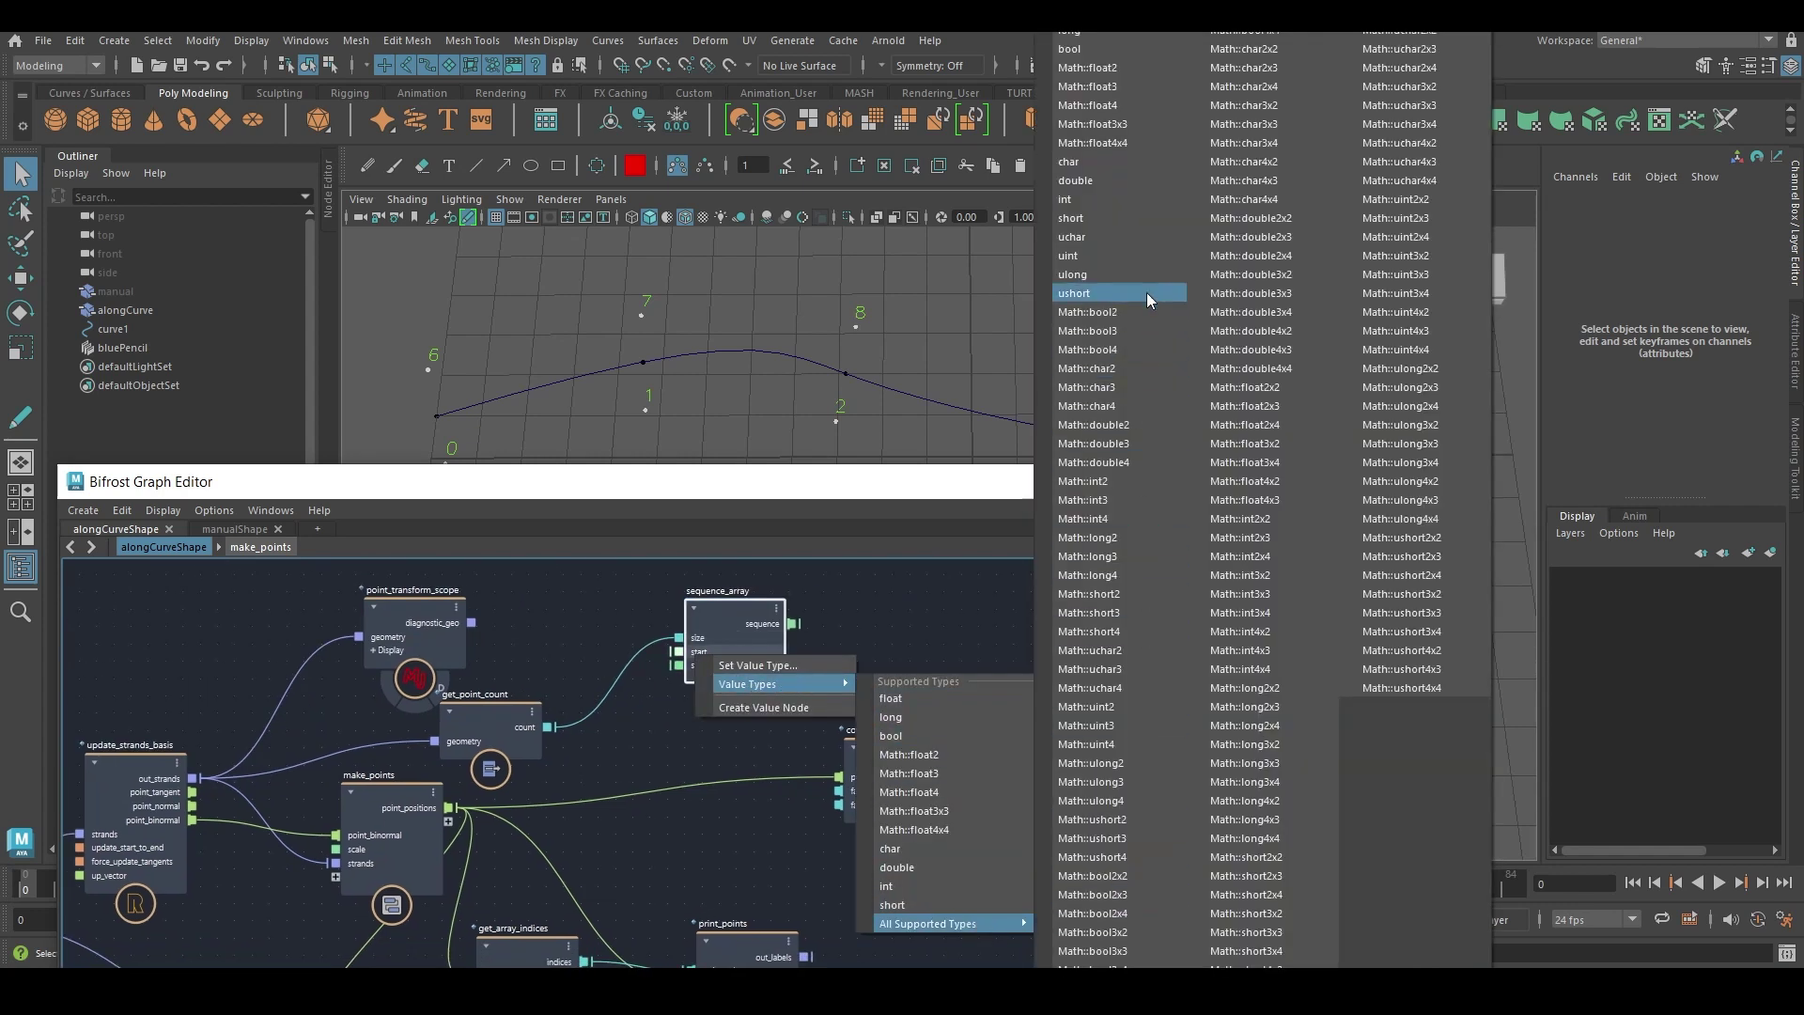
{"action": "left_click", "coordinate": [1120, 256]}
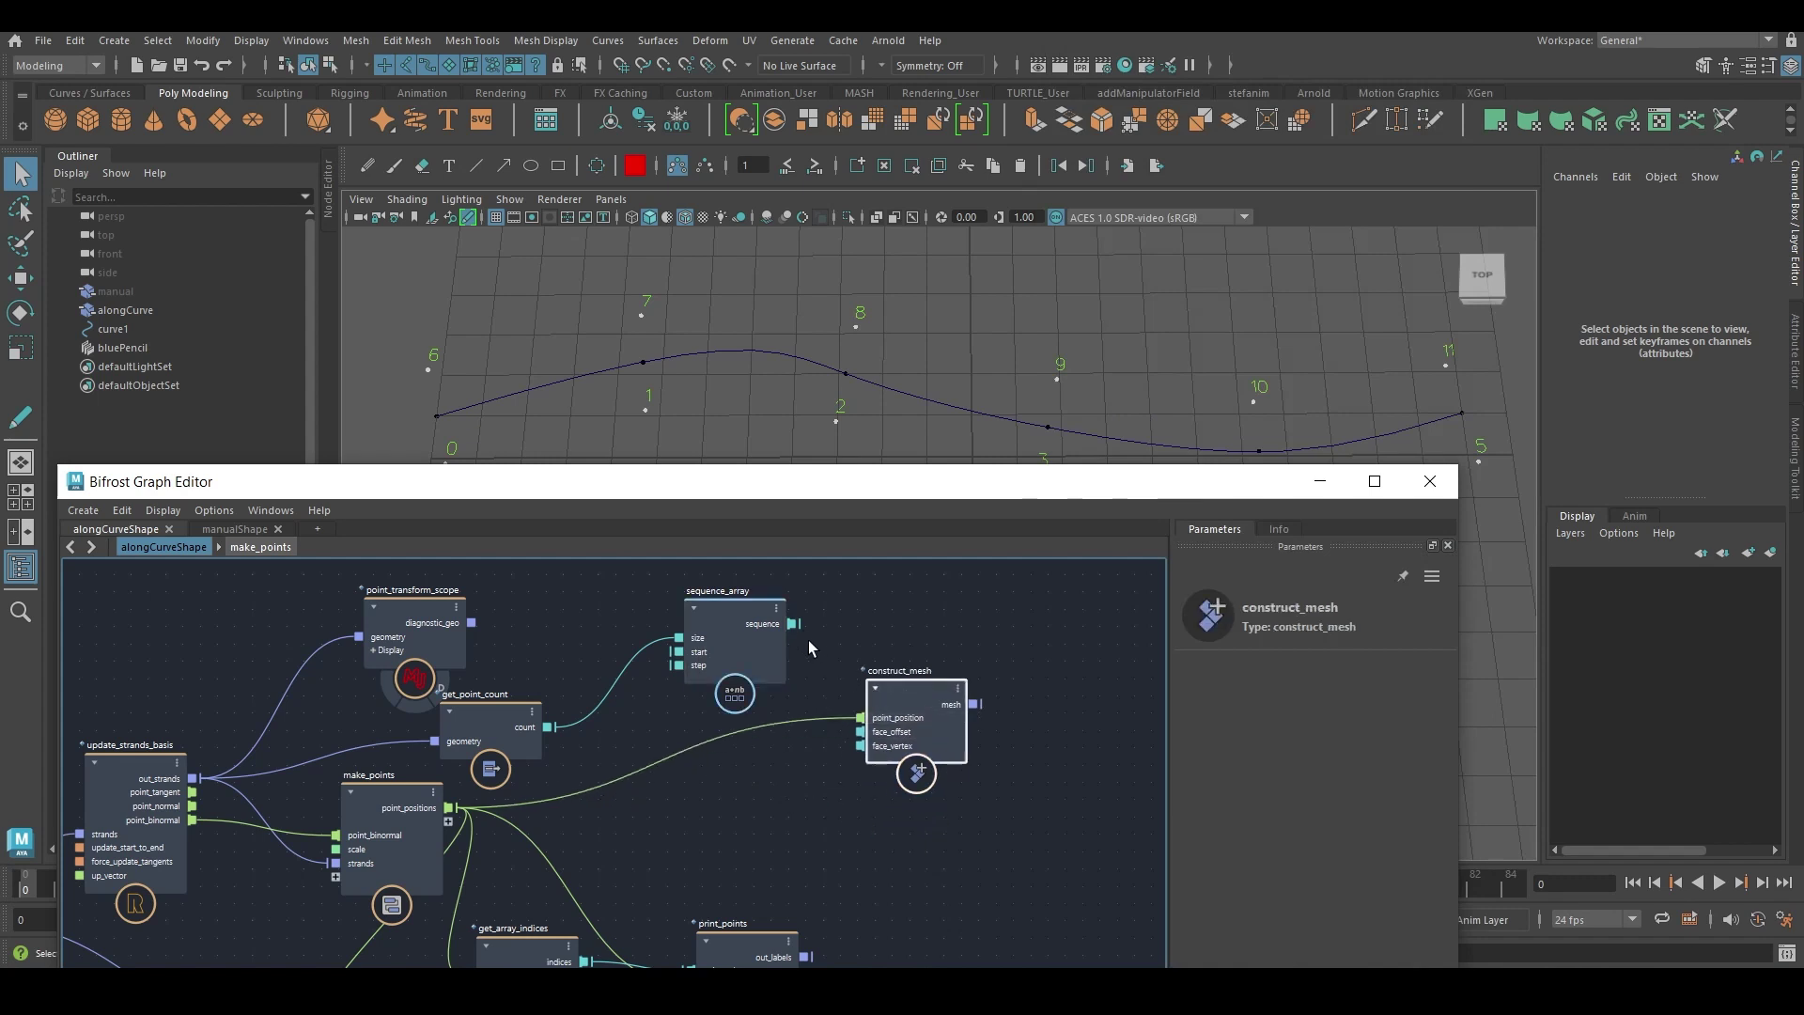
Set sequence_array's Step to 4 and connect its sequence output to construct_mesh's face_offset input.
{"action": "left_click", "coordinate": [808, 695]}
{"action": "left_click", "coordinate": [737, 671]}
{"action": "left_click_drag", "start_coordinate": [737, 671], "coordinate": [760, 671]}
{"action": "left_click", "coordinate": [1241, 732]}
{"action": "type", "text": "4"}
{"action": "key", "text": "Return"}
{"action": "left_click_drag", "start_coordinate": [897, 703], "coordinate": [934, 709]}
{"action": "left_click_drag", "start_coordinate": [819, 636], "coordinate": [897, 764]}
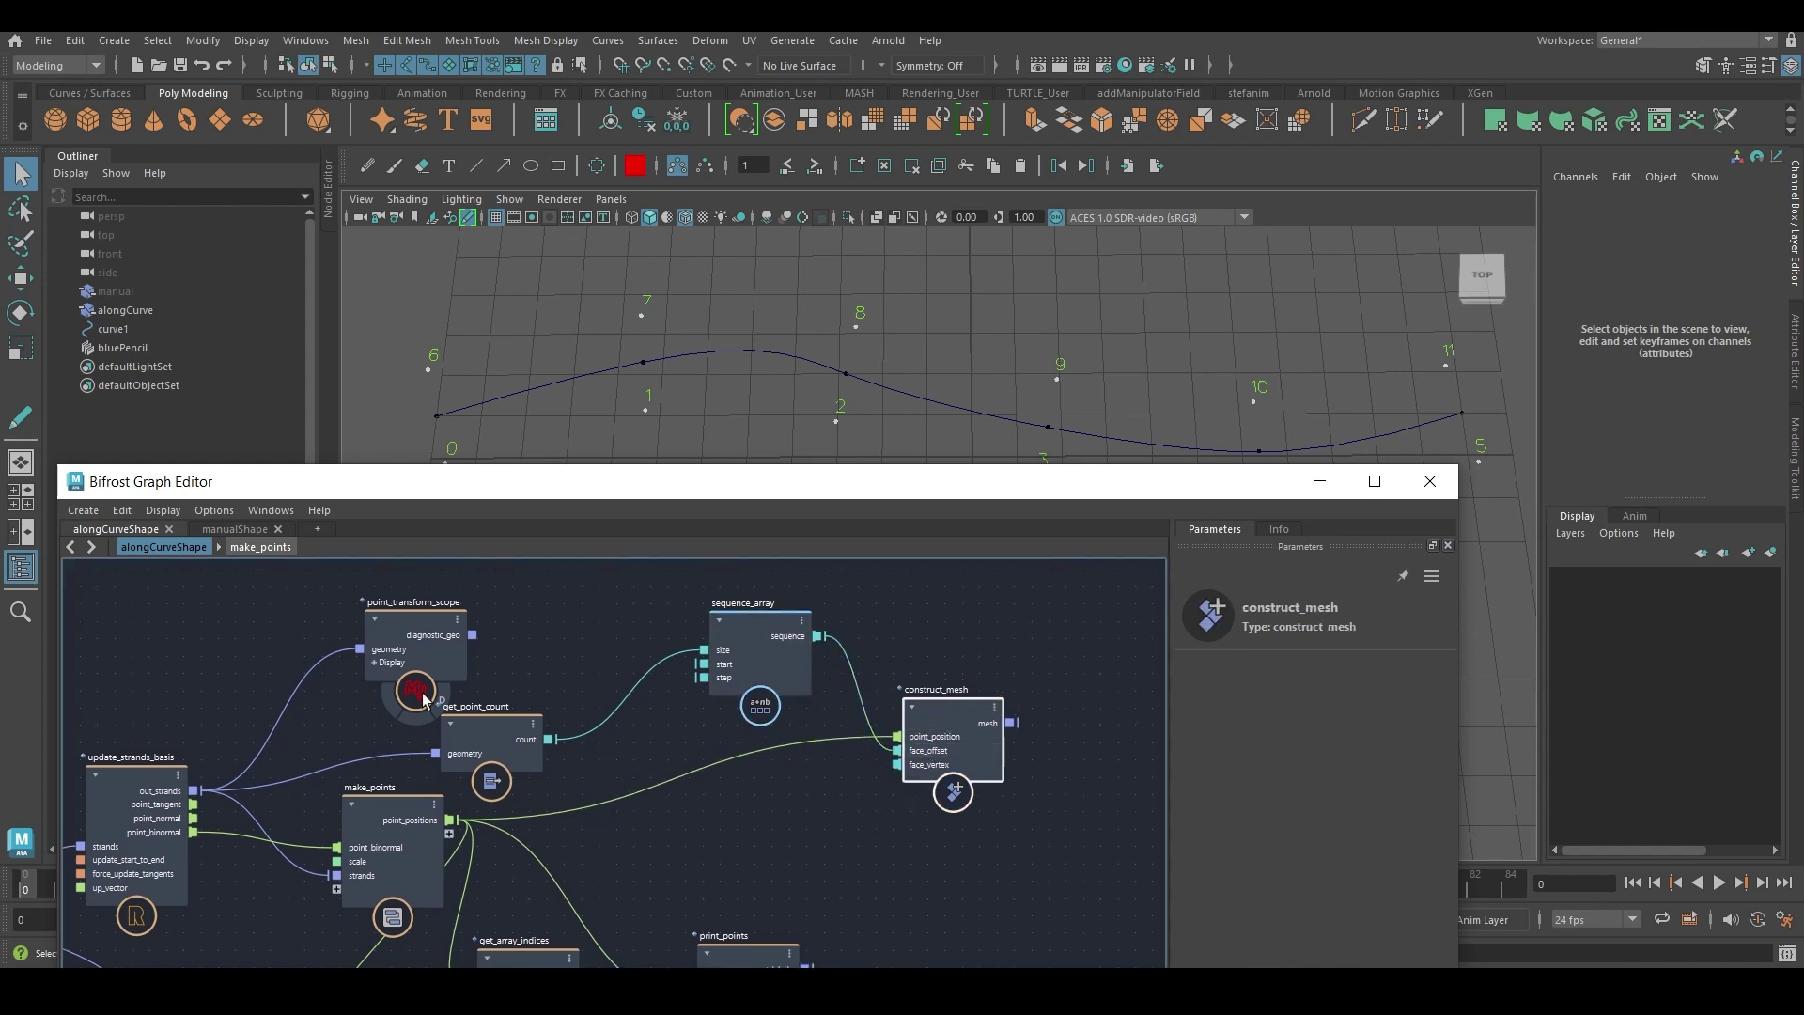
{"action": "middle_click_drag", "start_coordinate": [819, 719], "coordinate": [804, 750]}
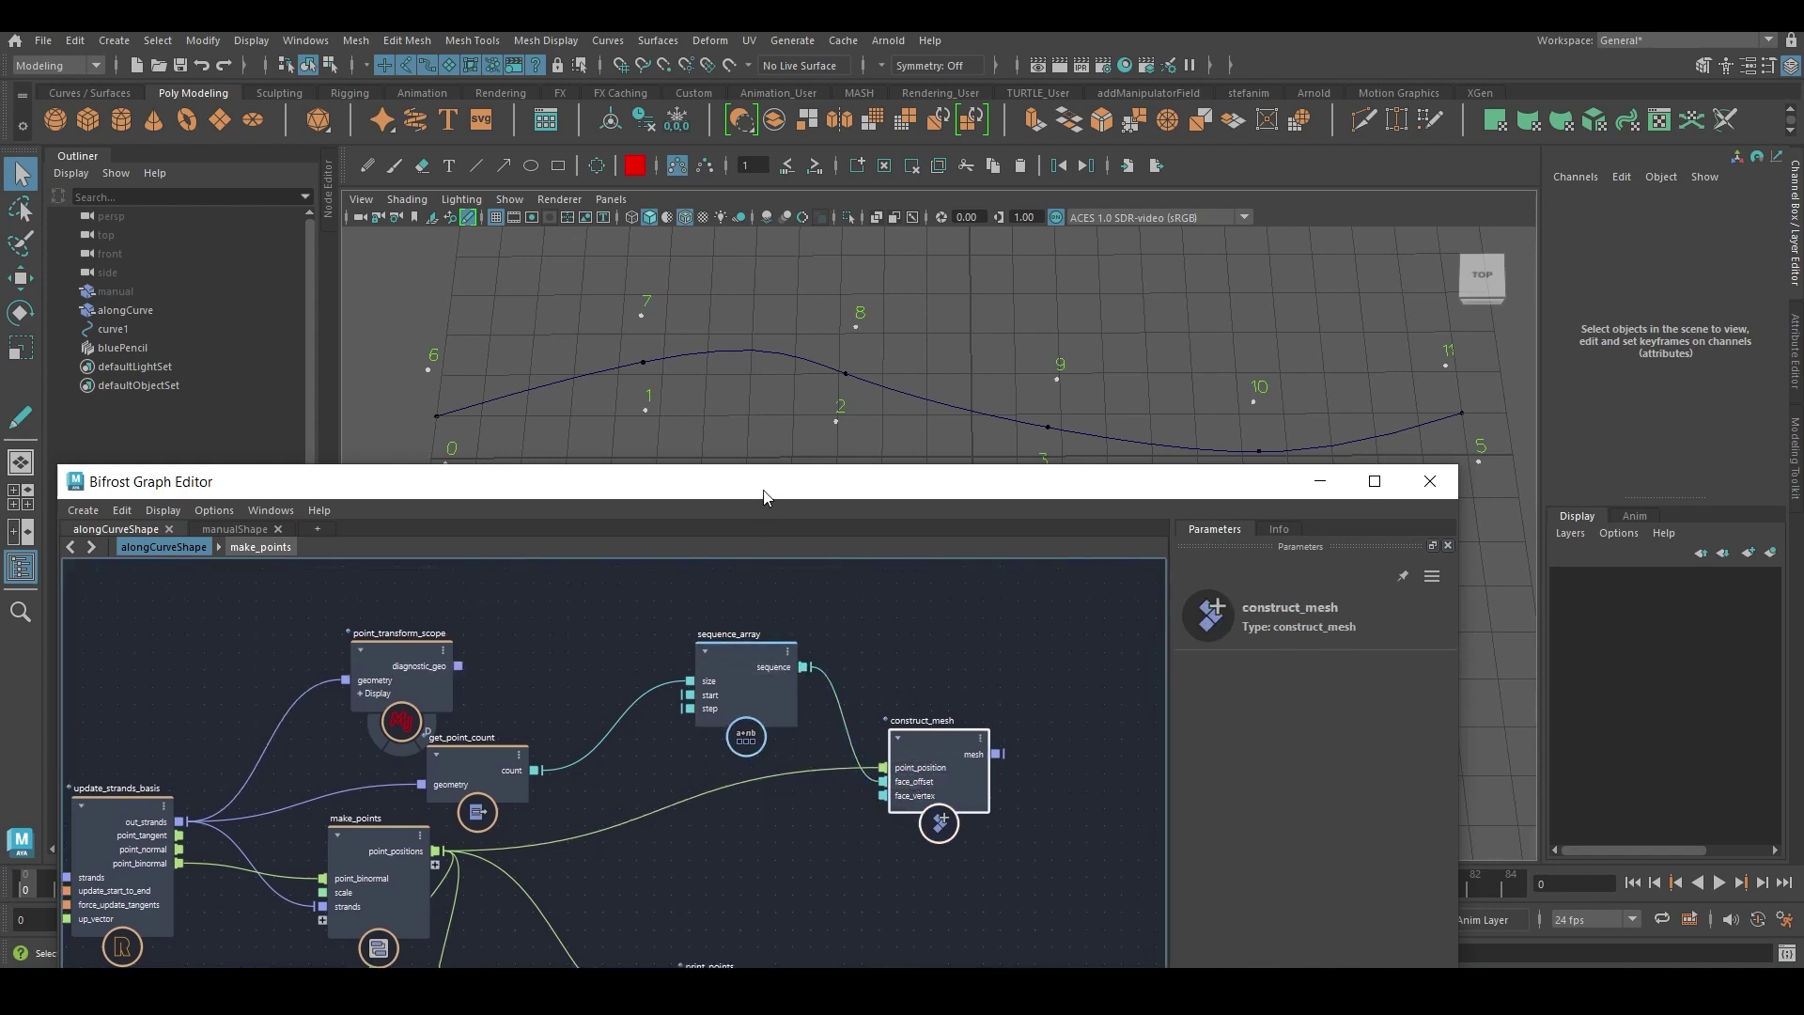
Move the Bifrost Graph Editor window down and orbit the viewport to view the numbered curve points from the top.
{"action": "left_click_drag", "start_coordinate": [764, 497], "coordinate": [695, 635]}
{"action": "right_click_drag", "start_coordinate": [834, 476], "coordinate": [736, 458], "text": "alt"}
{"action": "left_click_drag", "start_coordinate": [735, 457], "coordinate": [742, 477], "text": "alt"}
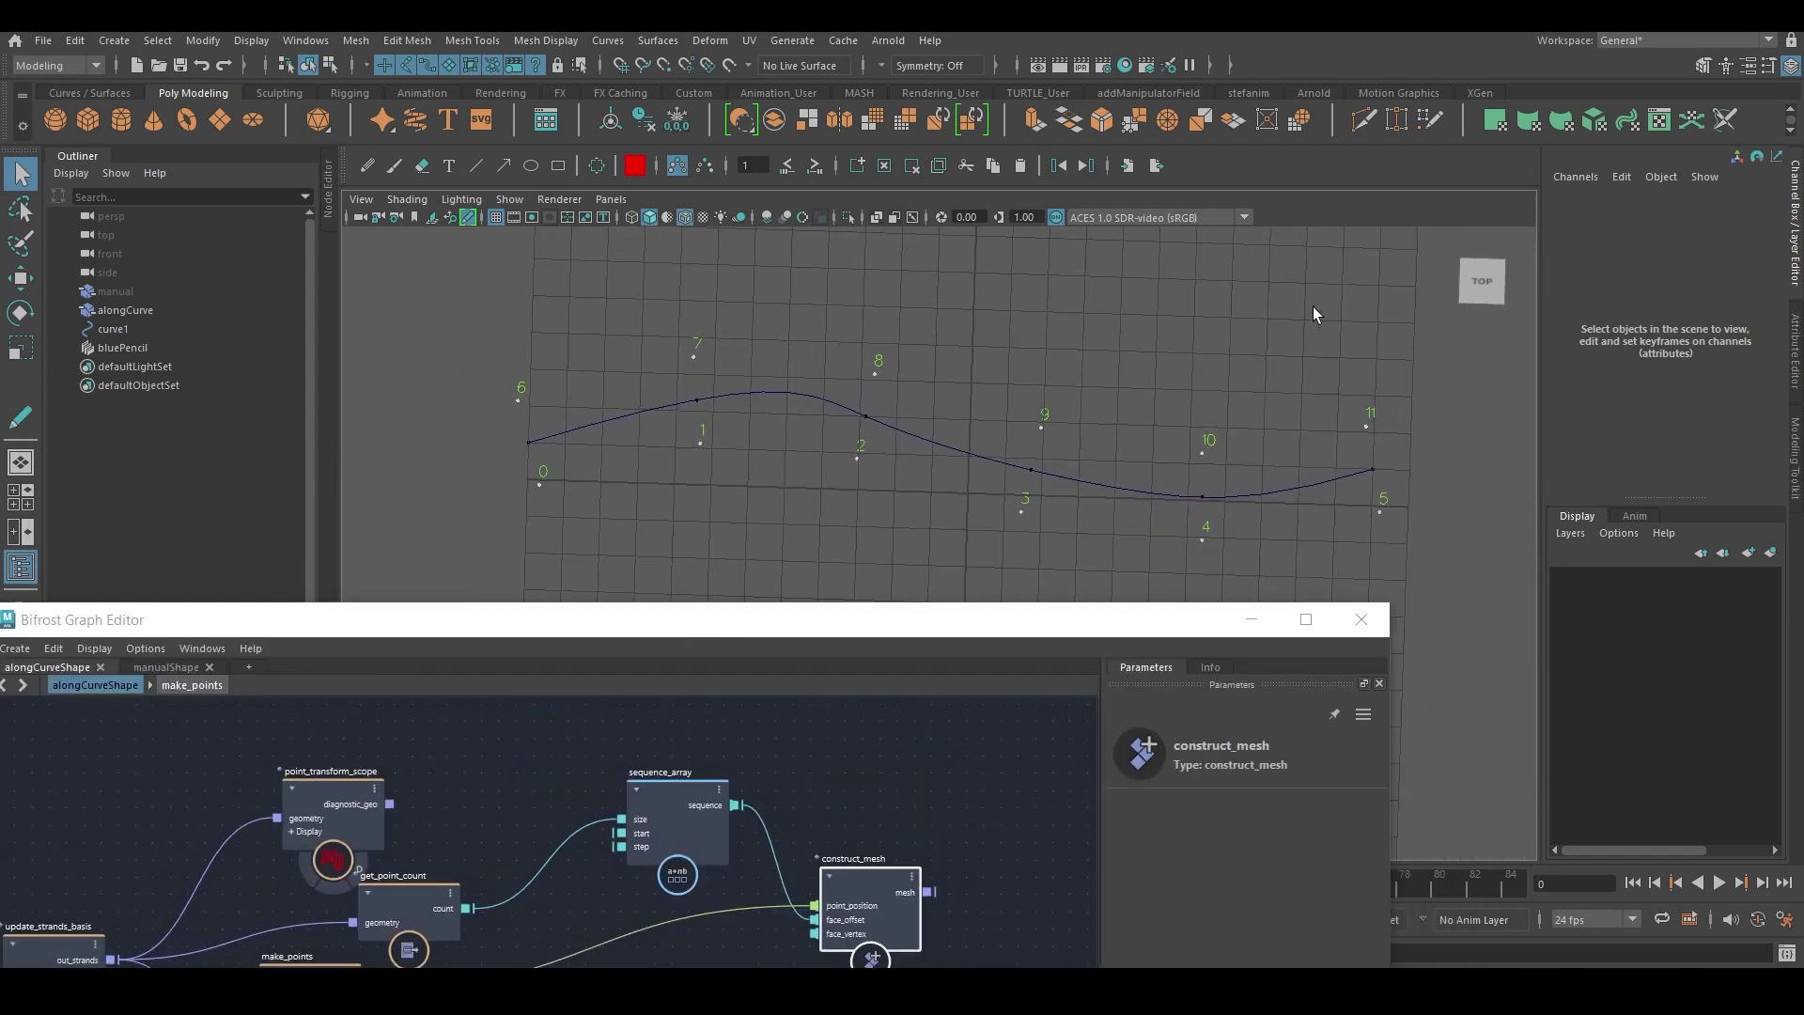
{"action": "middle_click_drag", "start_coordinate": [829, 813], "coordinate": [833, 722], "text": "alt"}
{"action": "mouse_move", "coordinate": [903, 831]}
{"action": "left_mouse_down"}
{"action": "mouse_move", "coordinate": [820, 807]}
{"action": "mouse_move", "coordinate": [832, 763]}
{"action": "mouse_move", "coordinate": [933, 828]}
{"action": "mouse_move", "coordinate": [908, 787]}
{"action": "mouse_move", "coordinate": [916, 807]}
{"action": "left_mouse_up"}
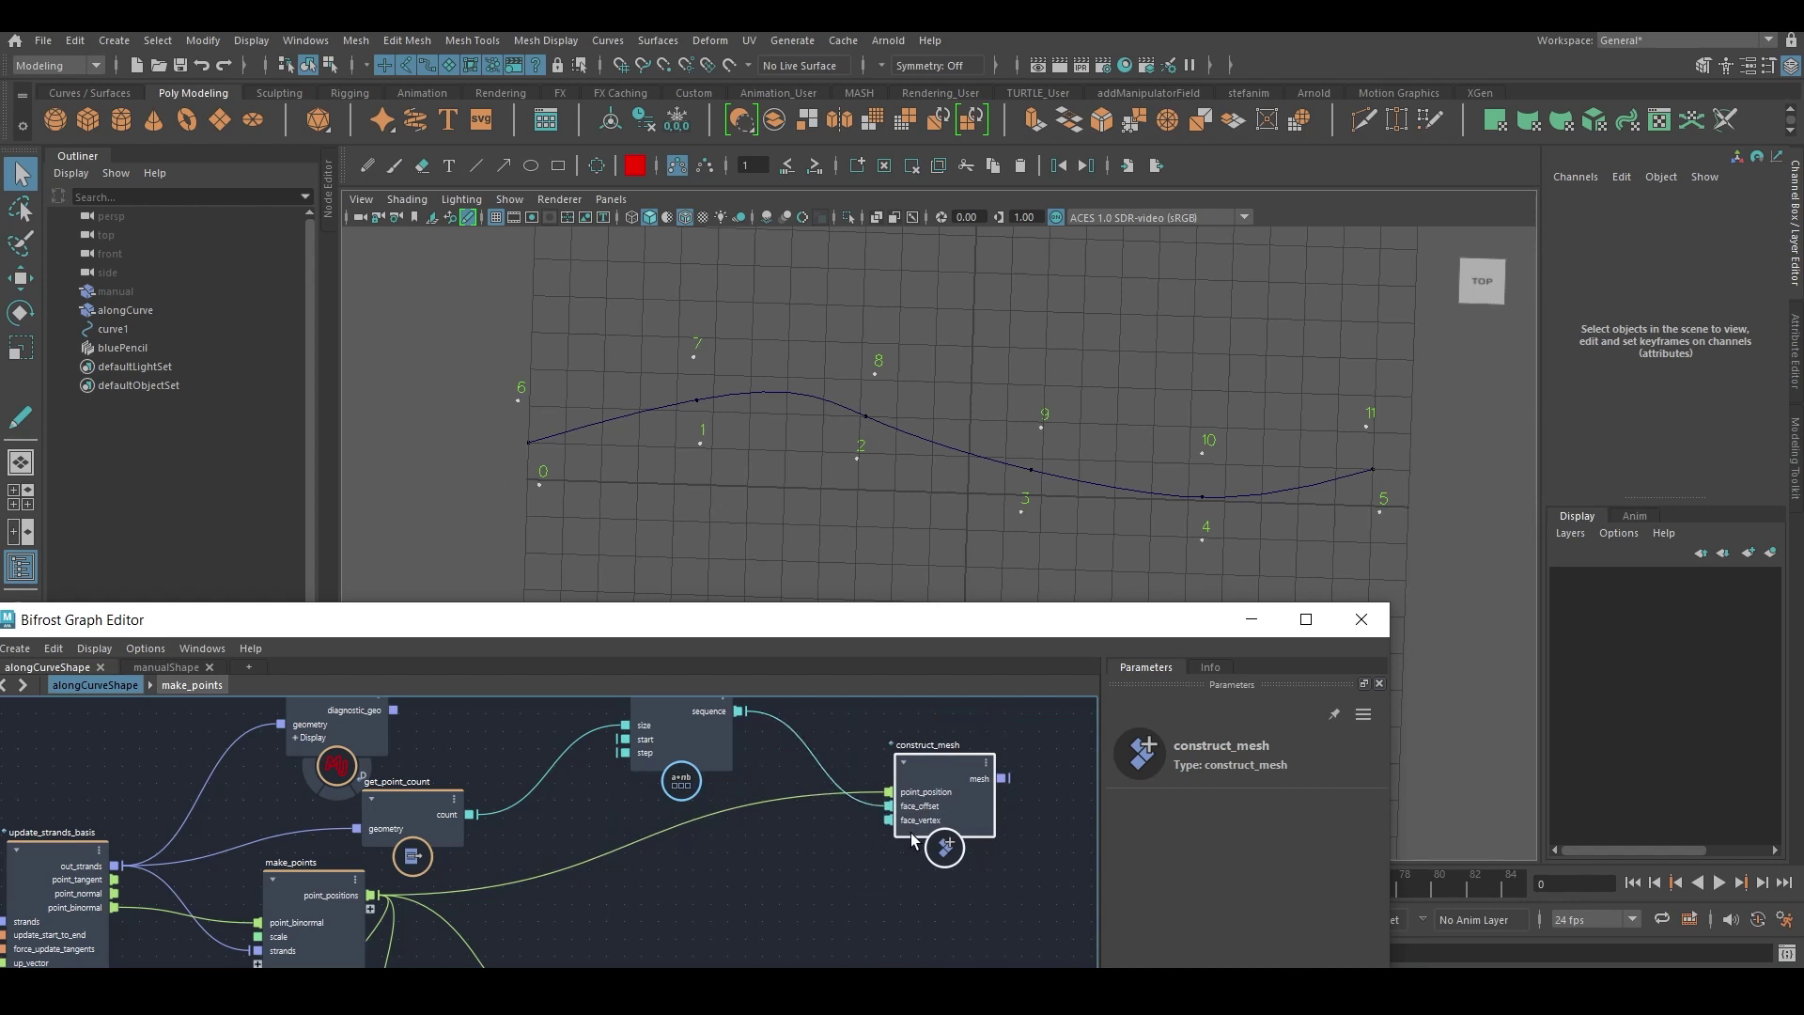
{"action": "left_click_drag", "start_coordinate": [877, 849], "coordinate": [935, 829]}
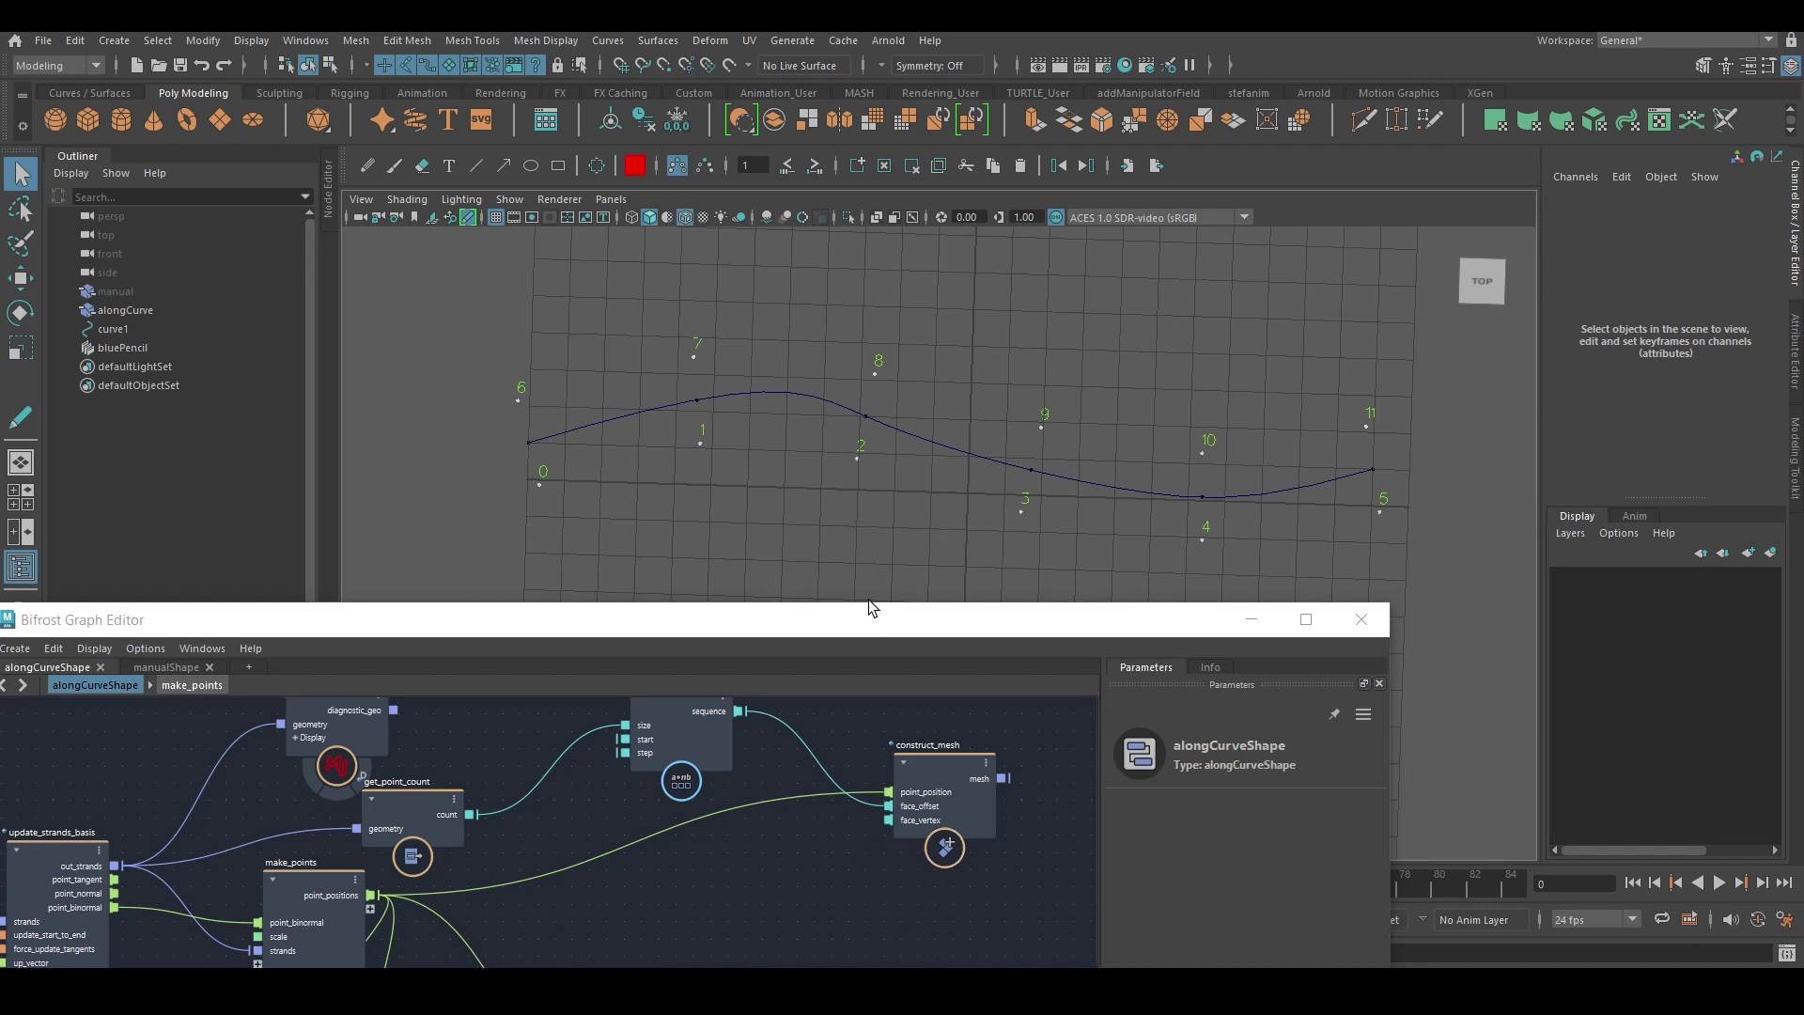
{"action": "left_click_drag", "start_coordinate": [704, 622], "coordinate": [752, 704]}
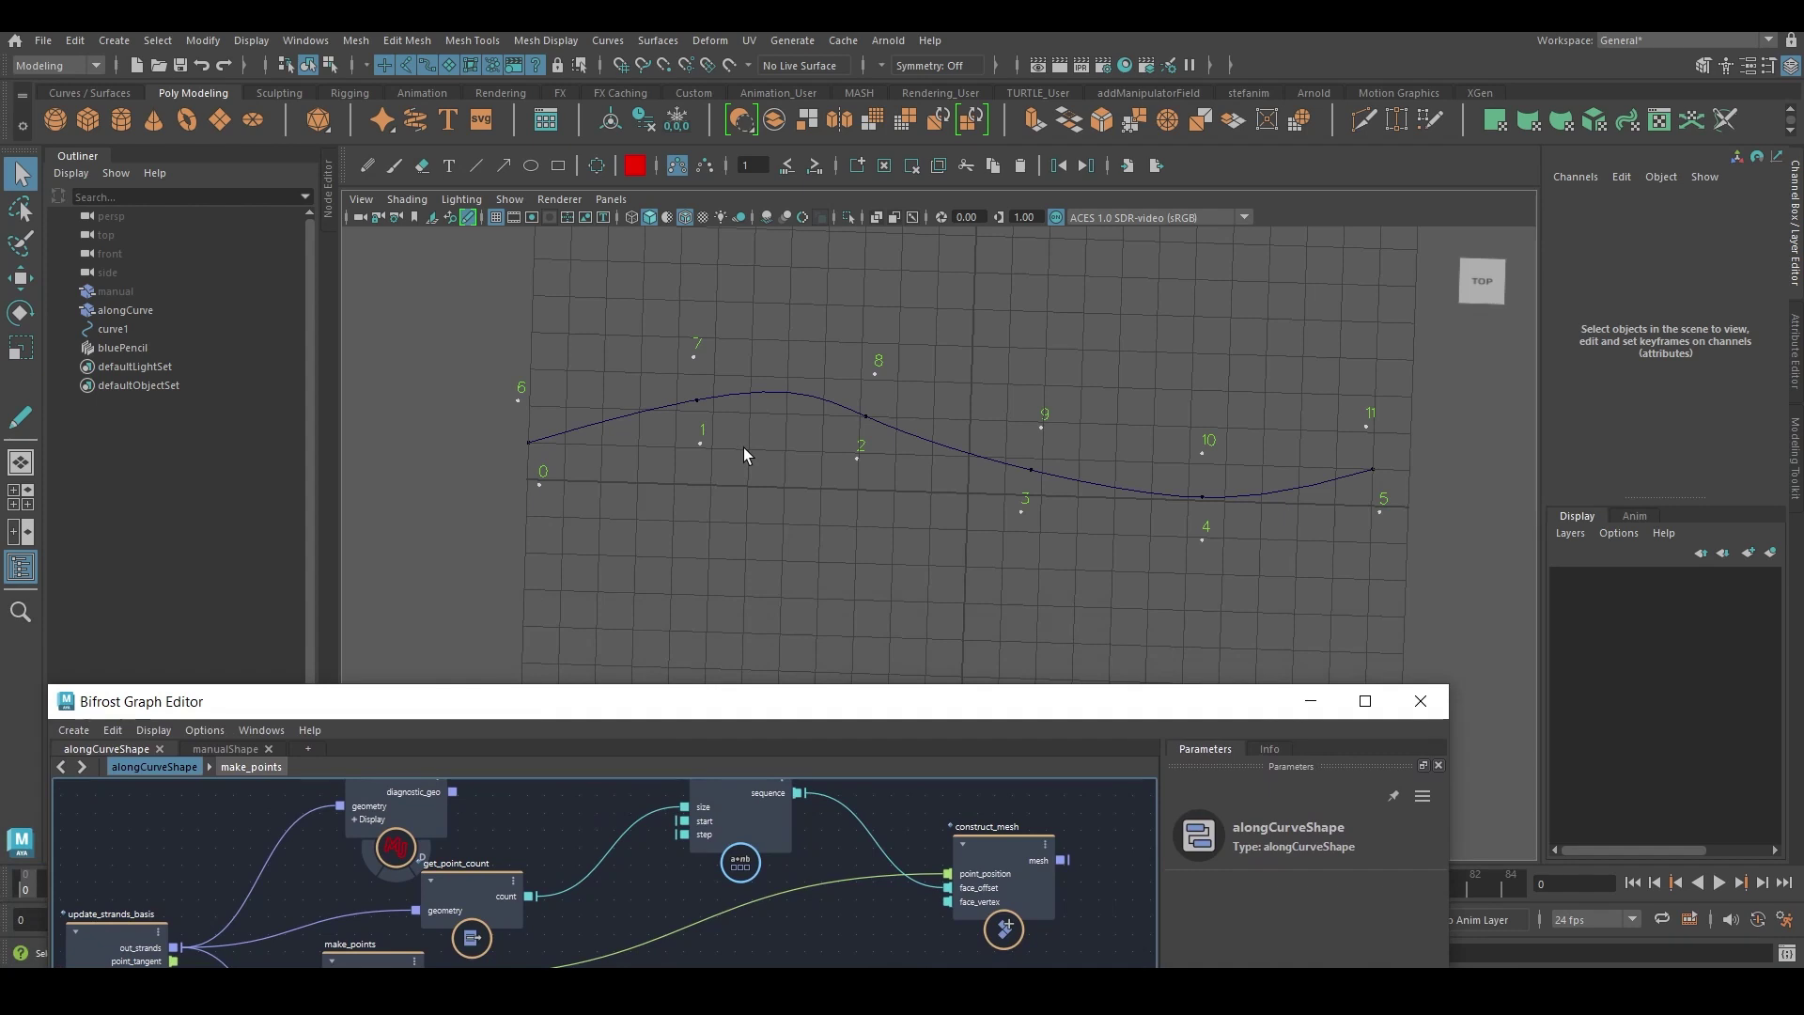
Write the quad vertex orders 0,1,7,6, 1,2,8,7 and 2,3,9,8 in red Blue Pencil below the curve.
{"action": "left_click_drag", "start_coordinate": [733, 708], "coordinate": [679, 749]}
{"action": "left_click", "coordinate": [394, 166]}
{"action": "mouse_move", "coordinate": [581, 534]}
{"action": "left_mouse_down"}
{"action": "mouse_move", "coordinate": [615, 567]}
{"action": "mouse_move", "coordinate": [672, 525]}
{"action": "mouse_move", "coordinate": [639, 549]}
{"action": "mouse_move", "coordinate": [663, 556]}
{"action": "mouse_move", "coordinate": [643, 574]}
{"action": "mouse_move", "coordinate": [718, 544]}
{"action": "left_mouse_up"}
{"action": "key", "text": "ctrl+z"}
{"action": "mouse_move", "coordinate": [594, 592]}
{"action": "left_mouse_down"}
{"action": "mouse_move", "coordinate": [608, 639]}
{"action": "mouse_move", "coordinate": [647, 617]}
{"action": "mouse_move", "coordinate": [658, 644]}
{"action": "mouse_move", "coordinate": [705, 613]}
{"action": "mouse_move", "coordinate": [702, 588]}
{"action": "mouse_move", "coordinate": [725, 630]}
{"action": "mouse_move", "coordinate": [748, 574]}
{"action": "mouse_move", "coordinate": [740, 608]}
{"action": "mouse_move", "coordinate": [762, 587]}
{"action": "left_mouse_up"}
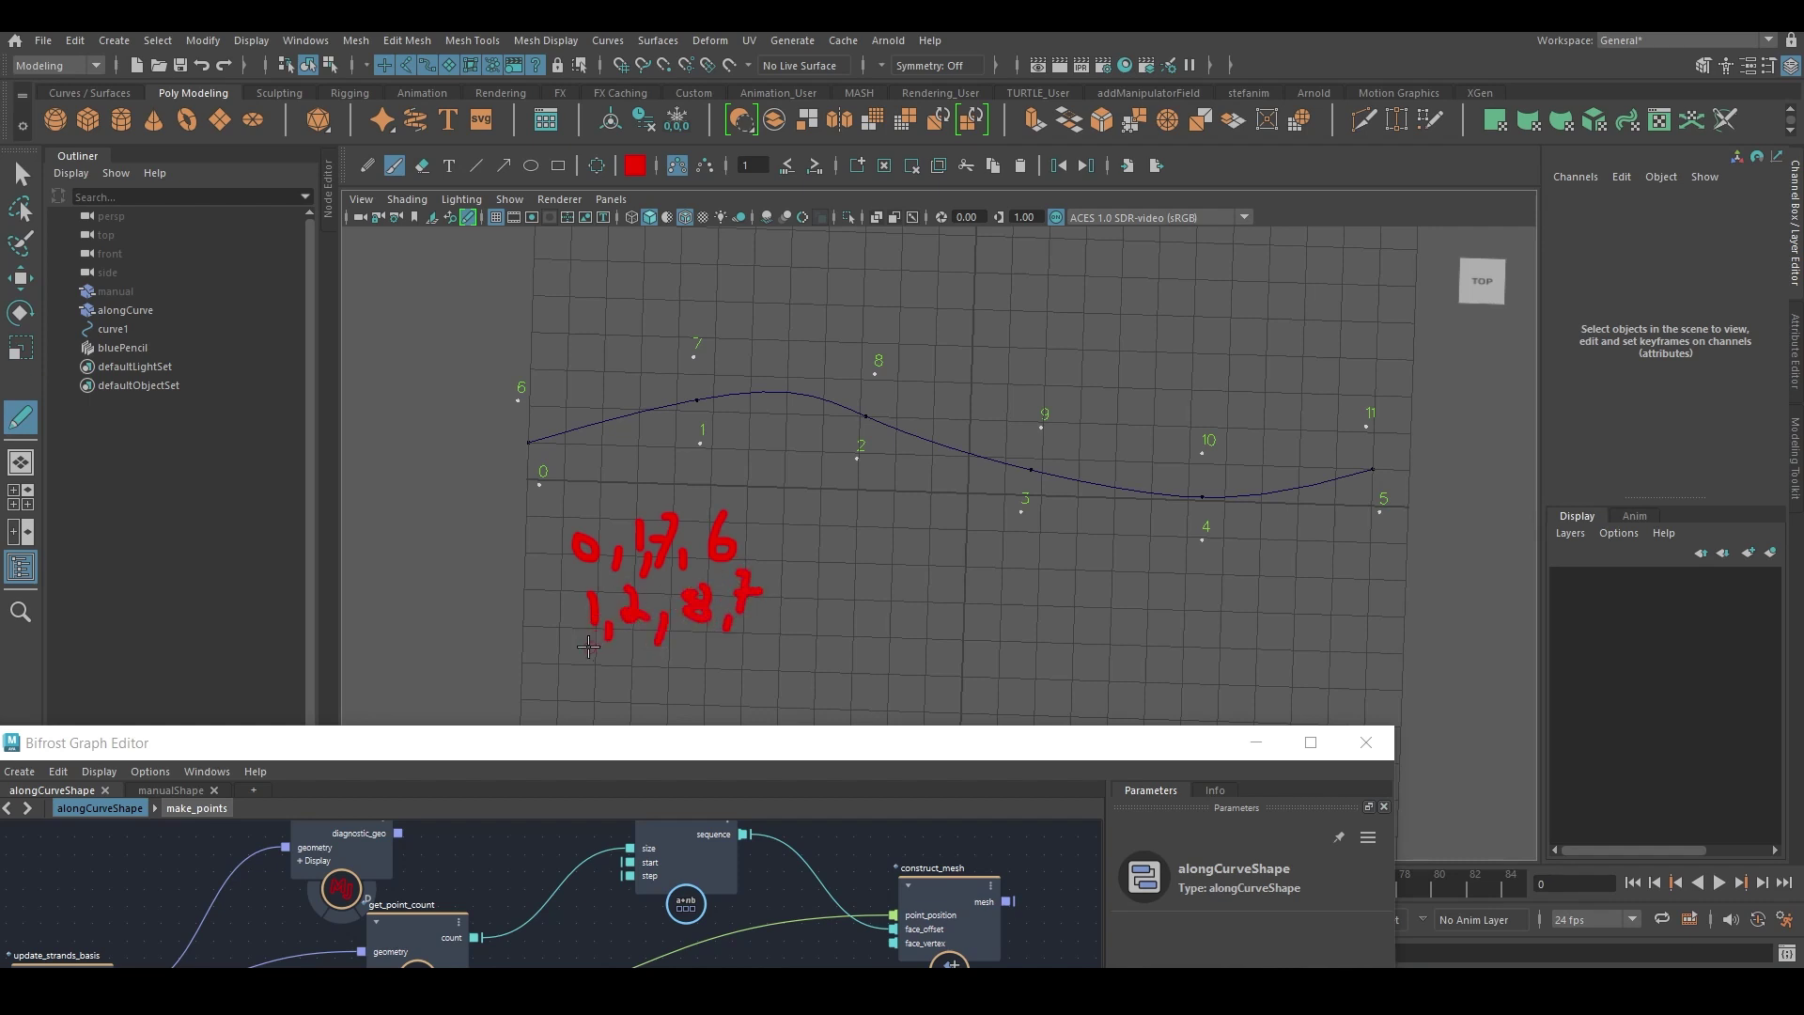
{"action": "left_click_drag", "start_coordinate": [584, 656], "coordinate": [628, 707]}
{"action": "mouse_move", "coordinate": [657, 642]}
{"action": "left_mouse_down"}
{"action": "mouse_move", "coordinate": [683, 697]}
{"action": "mouse_move", "coordinate": [720, 658]}
{"action": "mouse_move", "coordinate": [732, 689]}
{"action": "mouse_move", "coordinate": [756, 643]}
{"action": "left_mouse_up"}
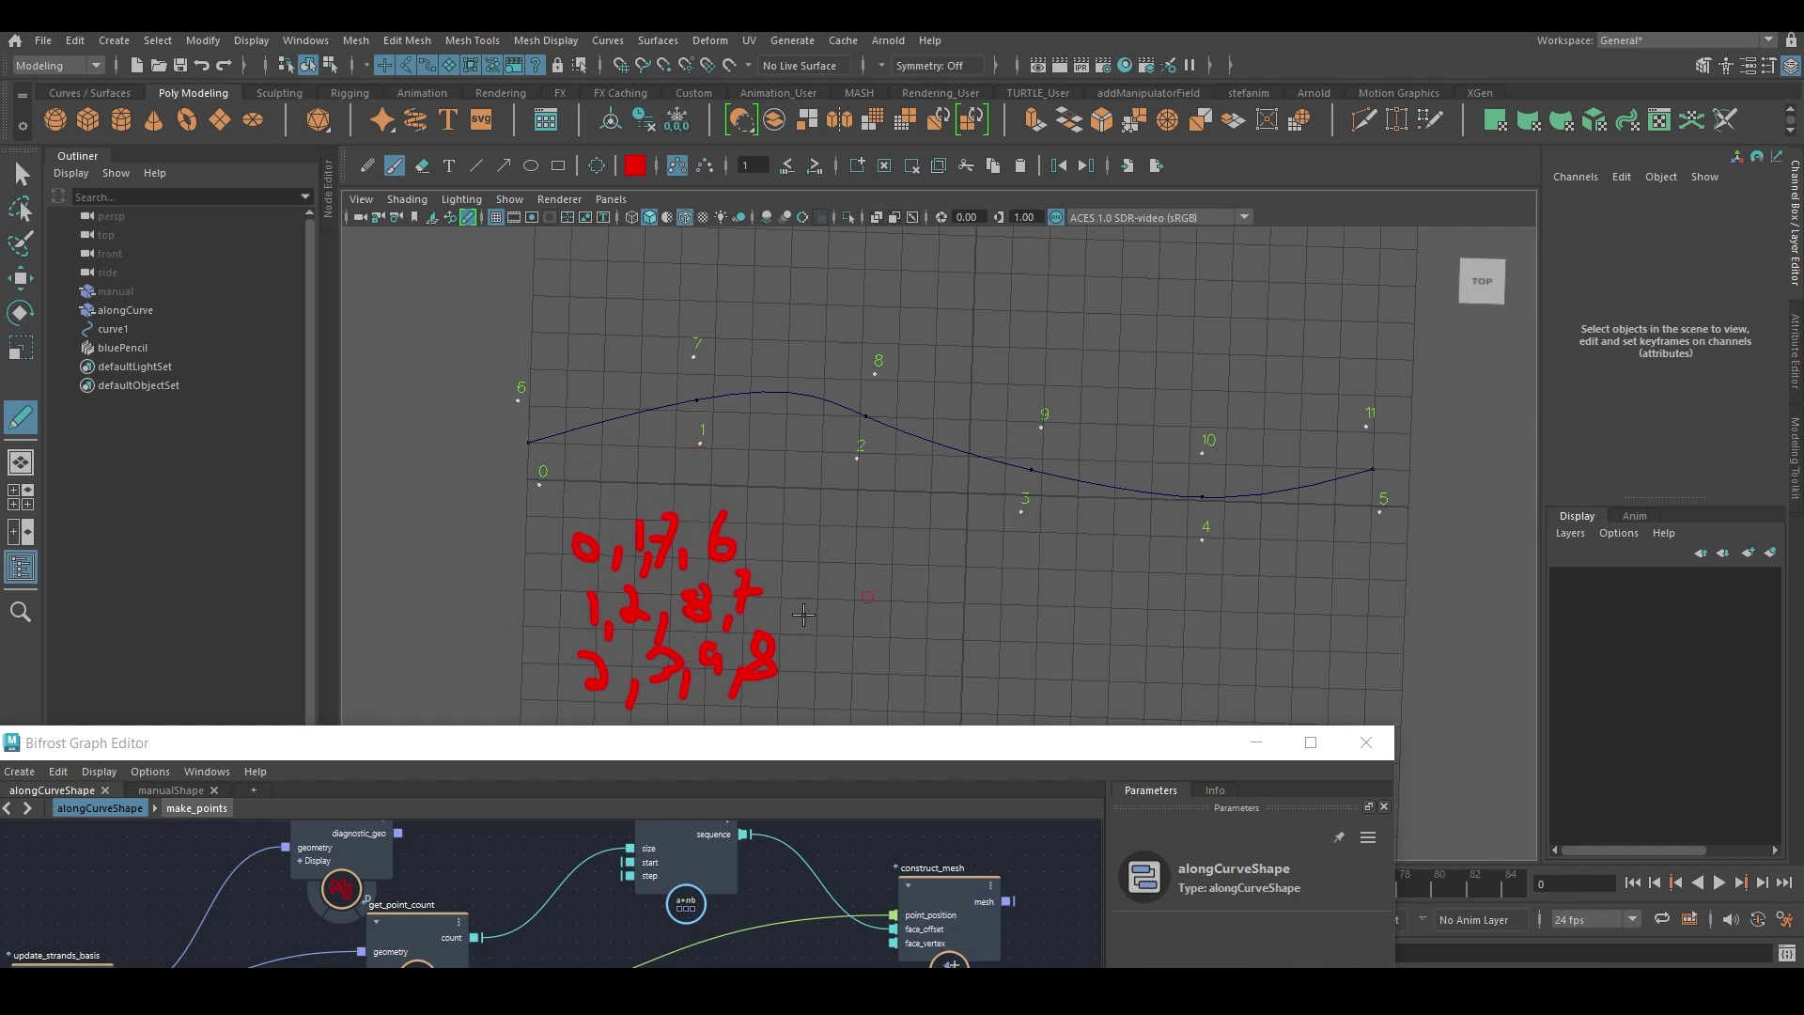
Write the first two vertex rules, "ID" and "ID+1", as red bullets beside the vertex orders.
{"action": "left_click_drag", "start_coordinate": [782, 749], "coordinate": [695, 733]}
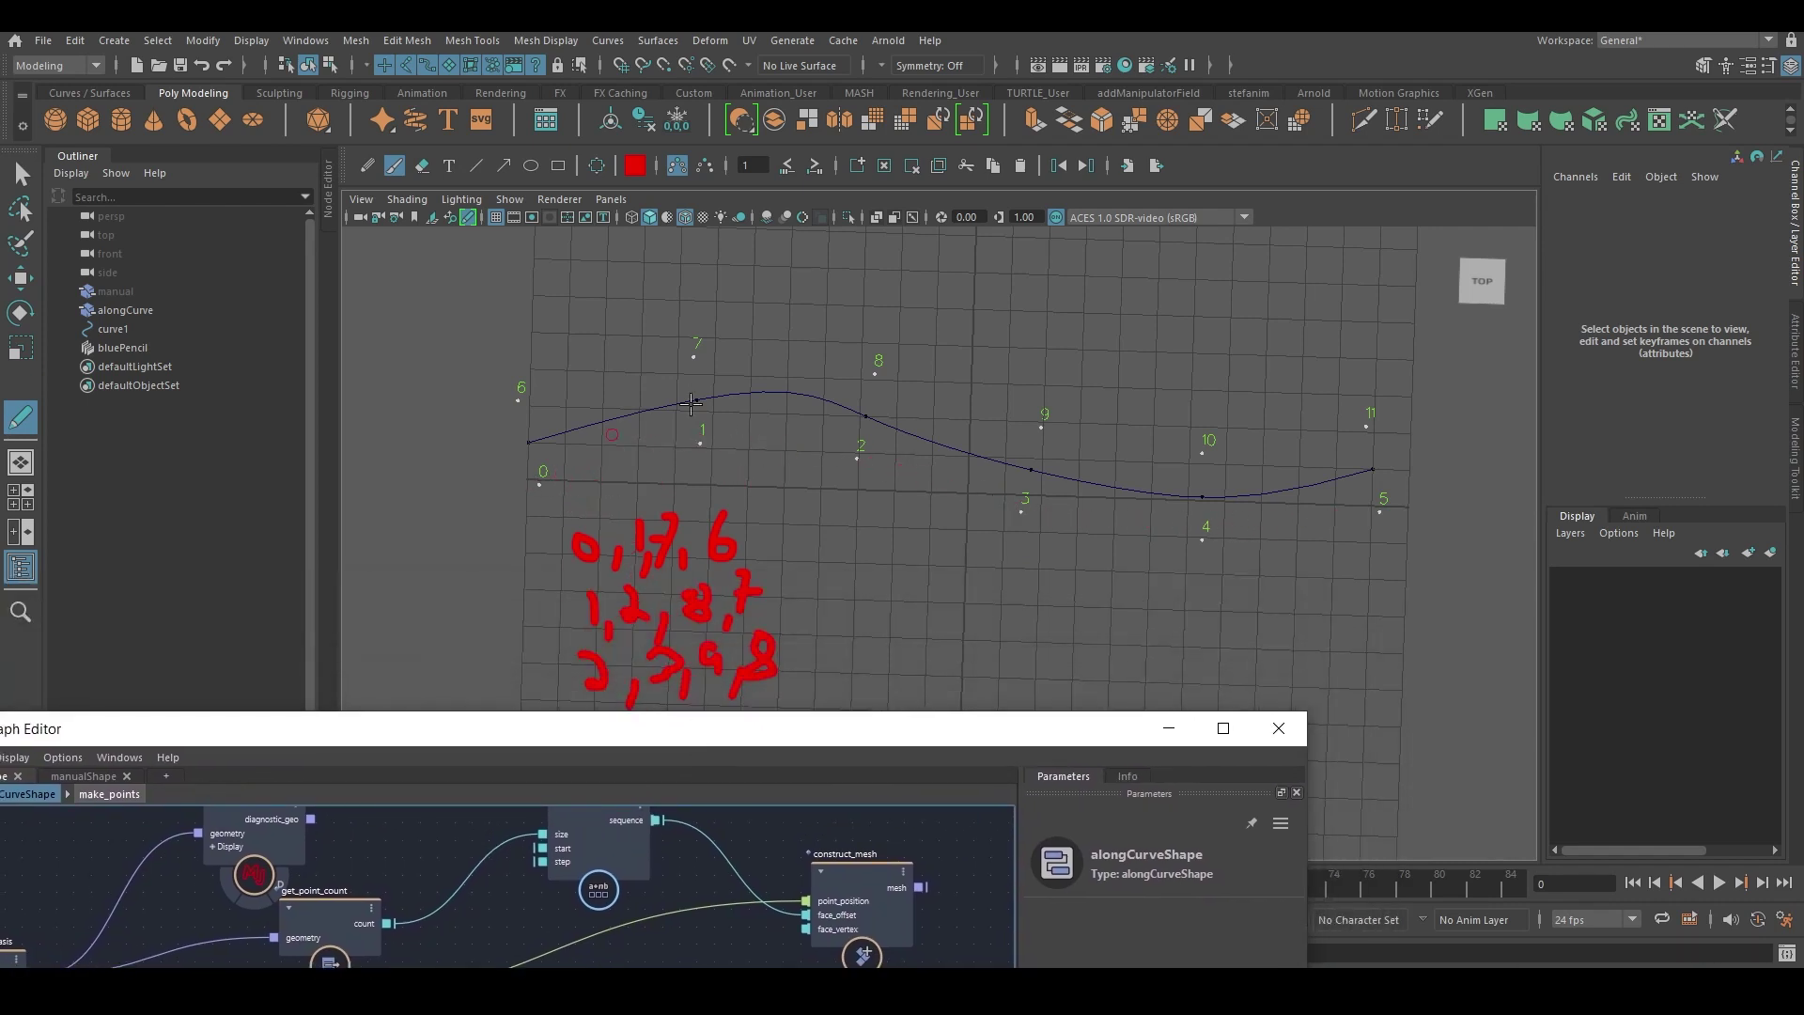
{"action": "left_click_drag", "start_coordinate": [943, 742], "coordinate": [903, 774]}
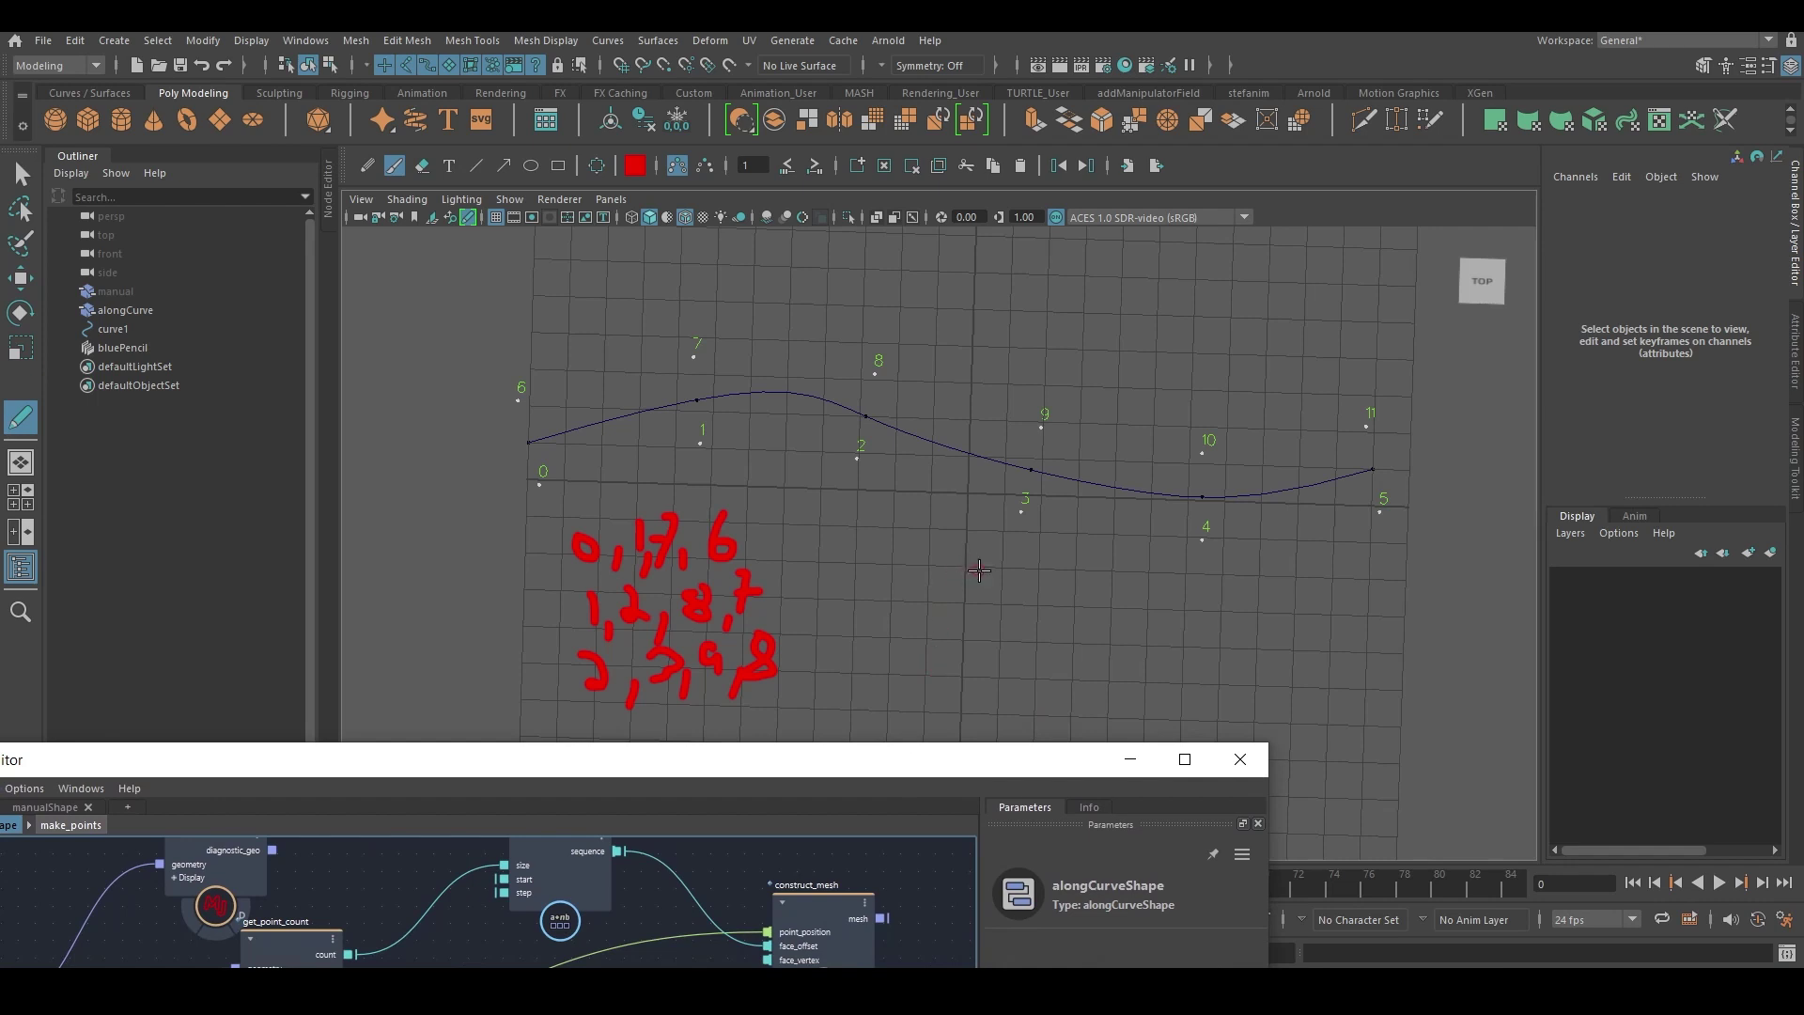
{"action": "left_click", "coordinate": [983, 584]}
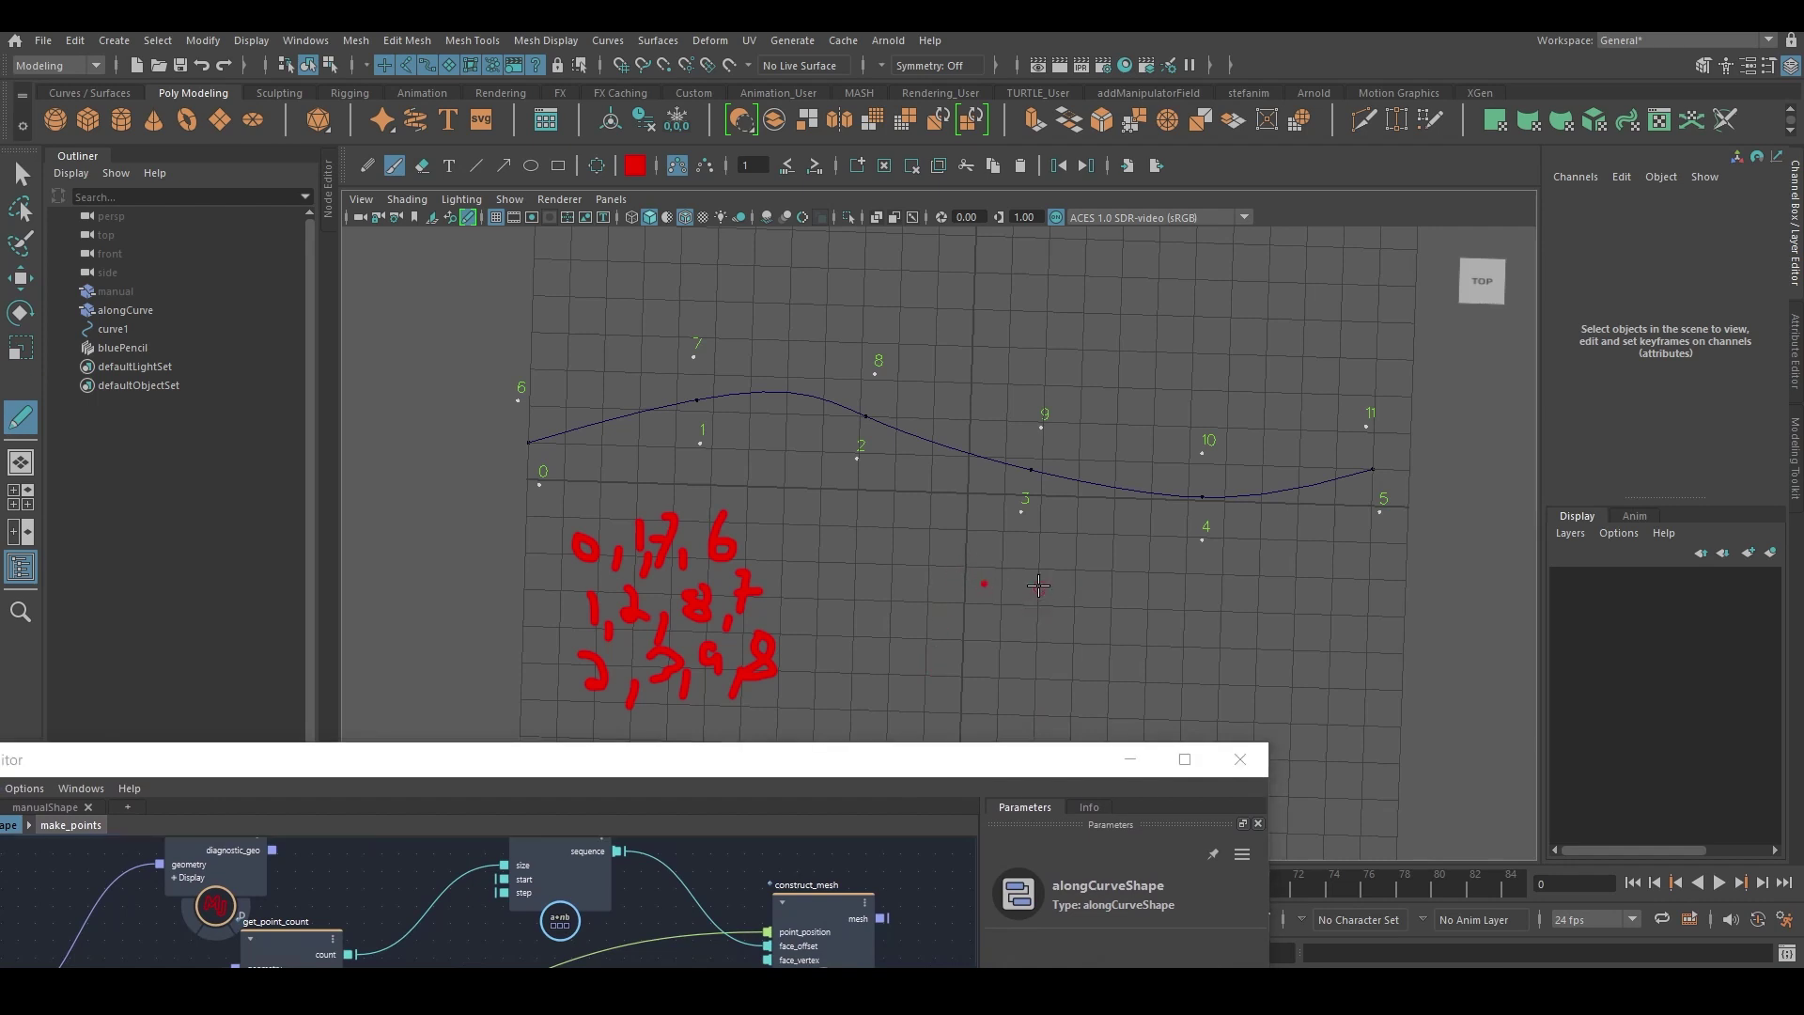
{"action": "mouse_move", "coordinate": [1038, 568]}
{"action": "left_mouse_down"}
{"action": "mouse_move", "coordinate": [1038, 596]}
{"action": "mouse_move", "coordinate": [1086, 586]}
{"action": "mouse_move", "coordinate": [1059, 598]}
{"action": "left_mouse_up"}
{"action": "mouse_move", "coordinate": [1029, 610]}
{"action": "left_mouse_down"}
{"action": "mouse_move", "coordinate": [1027, 637]}
{"action": "mouse_move", "coordinate": [1056, 641]}
{"action": "left_mouse_up"}
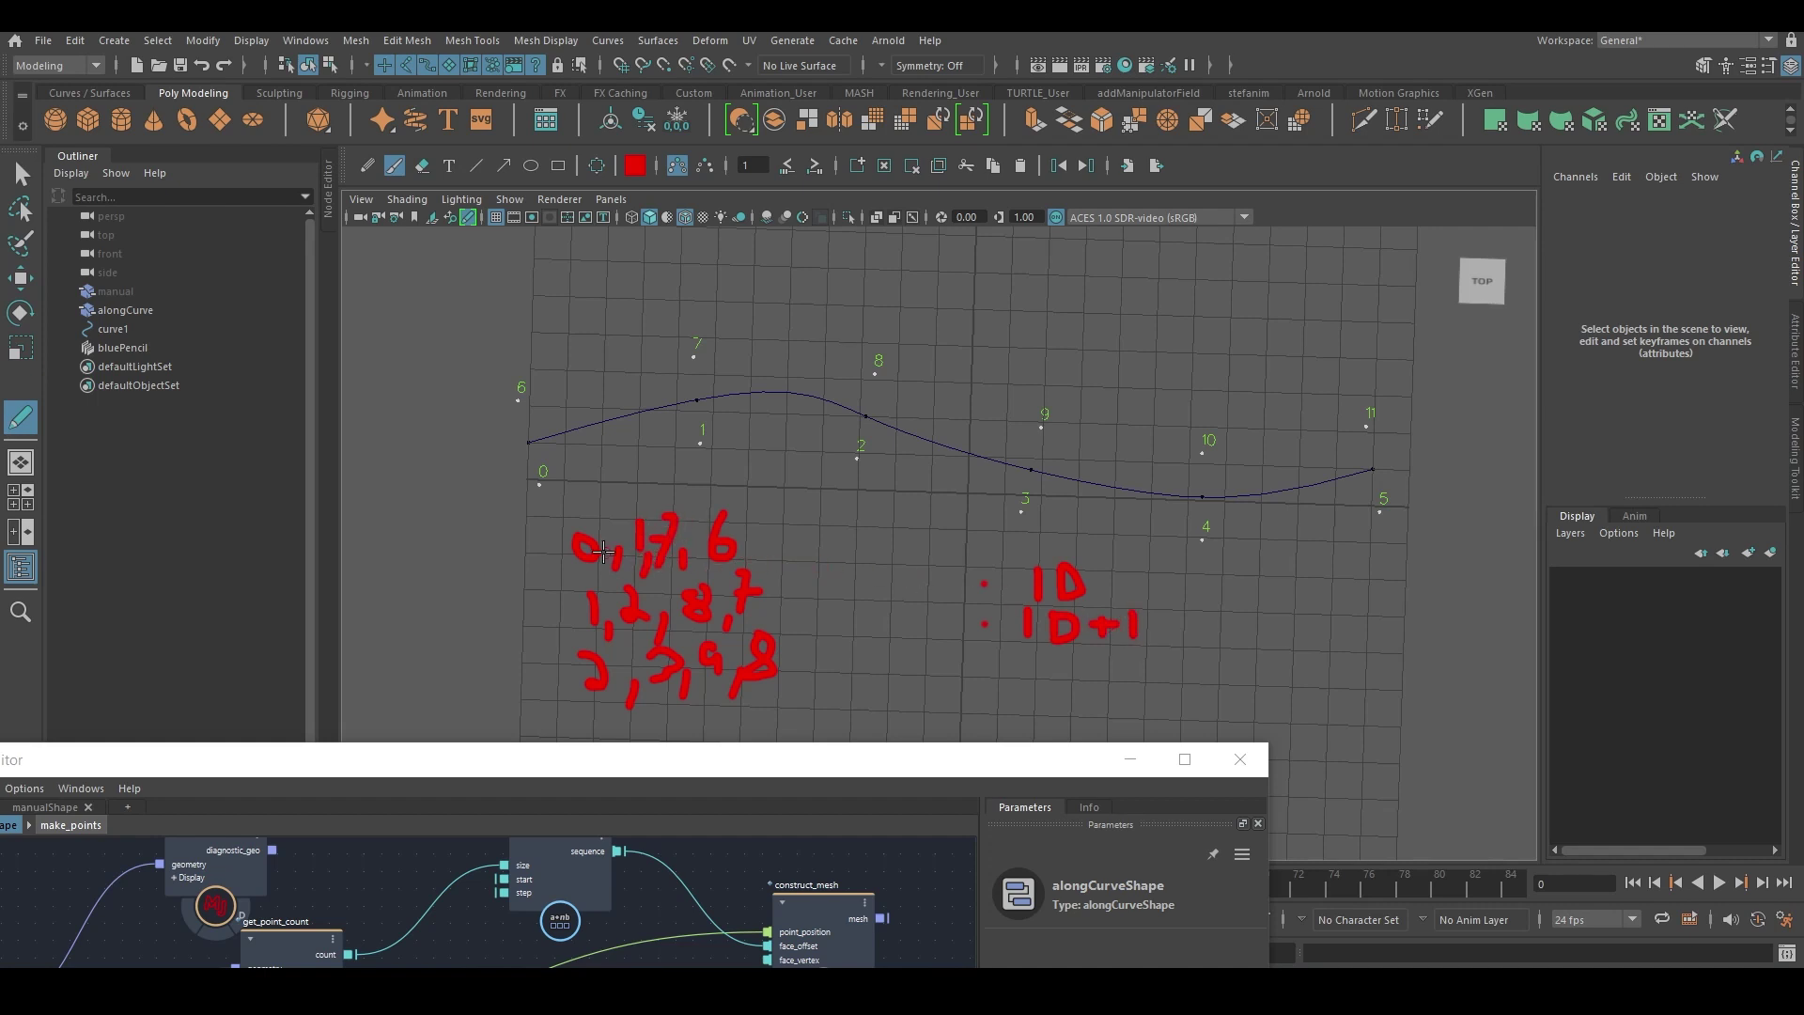
Write the third vertex rule, "ID + poly# + 2", as a red bullet below "ID+1".
{"action": "left_click", "coordinate": [993, 659]}
{"action": "left_click_drag", "start_coordinate": [1034, 653], "coordinate": [1049, 674]}
{"action": "left_click_drag", "start_coordinate": [644, 772], "coordinate": [762, 793]}
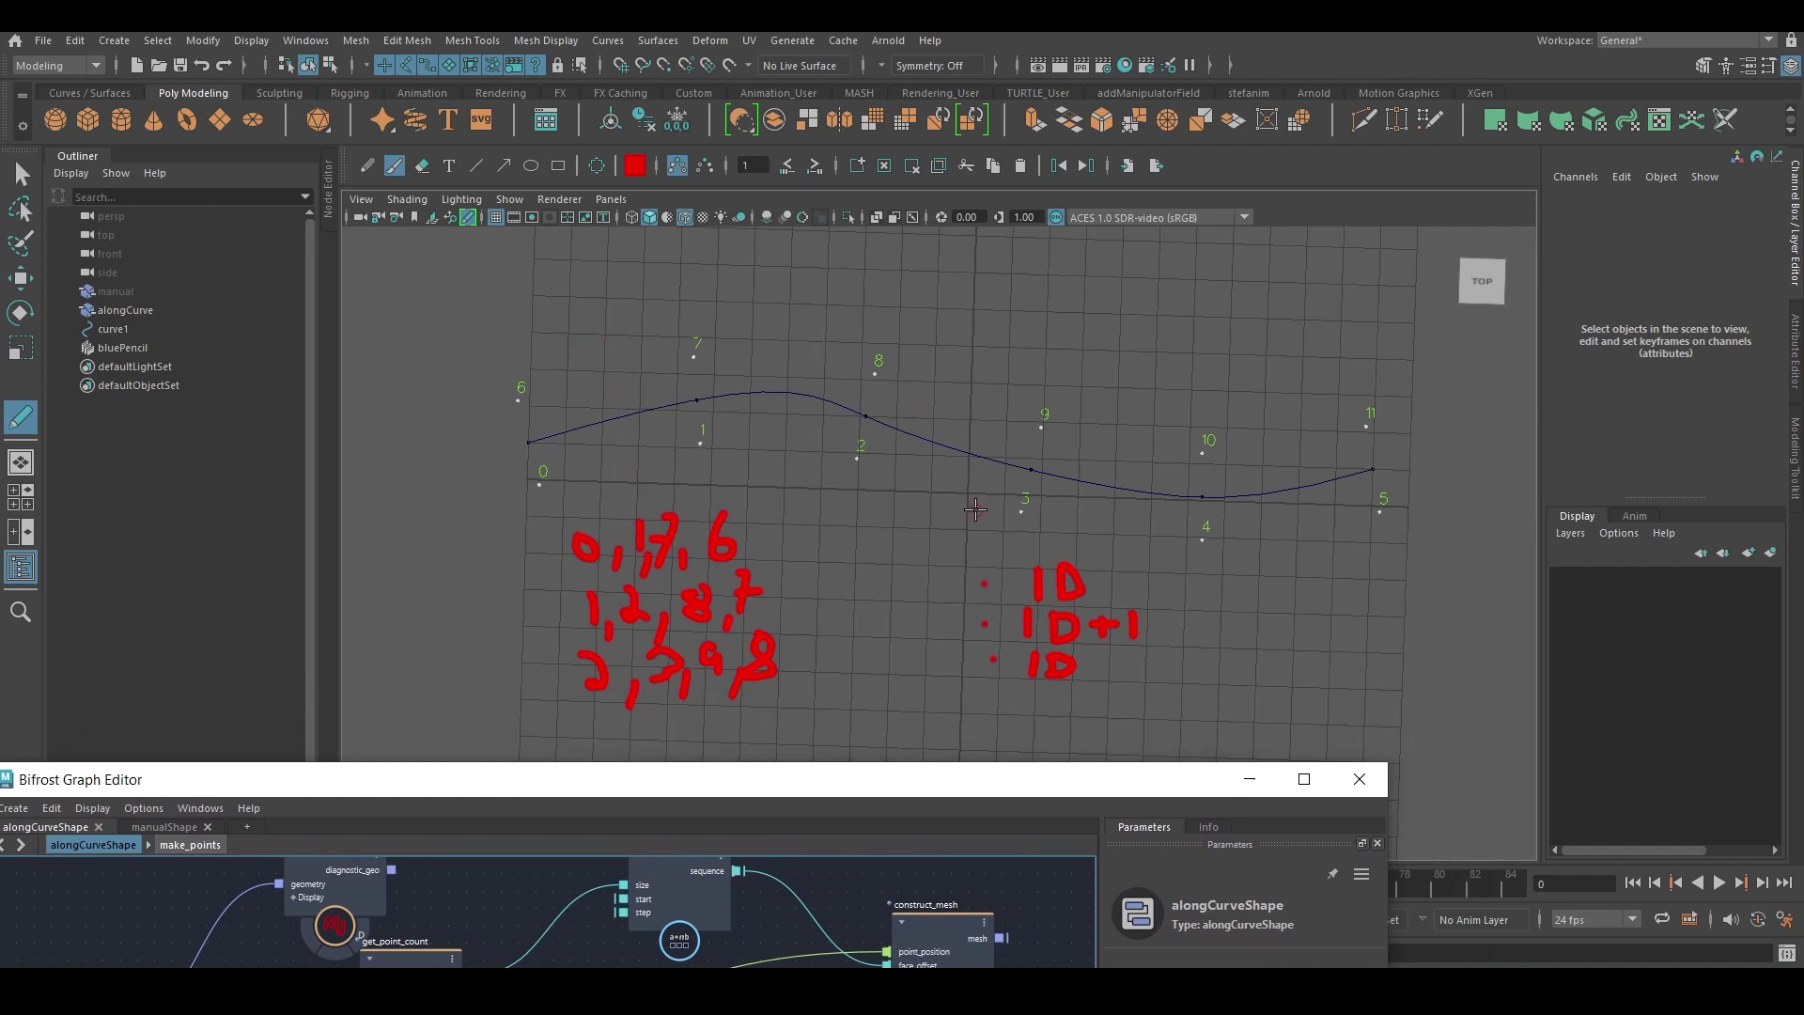
{"action": "mouse_move", "coordinate": [1100, 654]}
{"action": "left_mouse_down"}
{"action": "mouse_move", "coordinate": [1099, 675]}
{"action": "mouse_move", "coordinate": [1186, 669]}
{"action": "mouse_move", "coordinate": [1226, 684]}
{"action": "mouse_move", "coordinate": [1201, 700]}
{"action": "mouse_move", "coordinate": [1243, 704]}
{"action": "mouse_move", "coordinate": [1273, 661]}
{"action": "mouse_move", "coordinate": [1295, 670]}
{"action": "left_mouse_up"}
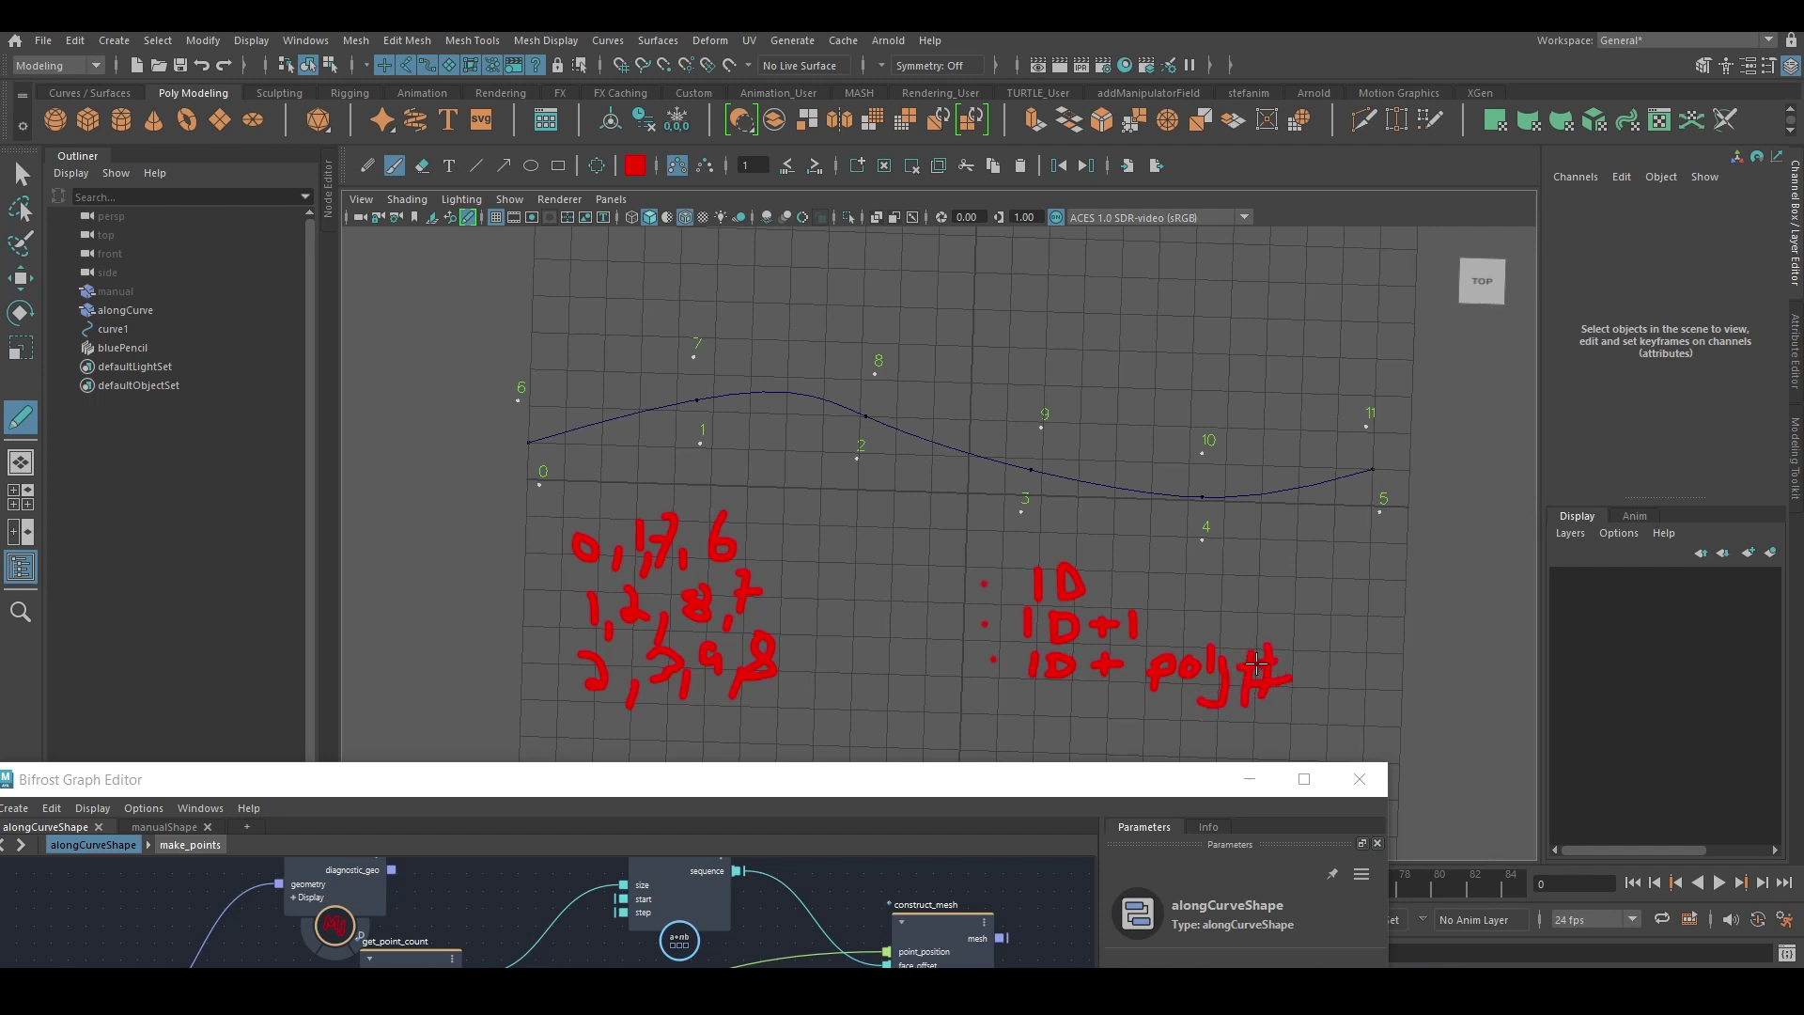
{"action": "left_click_drag", "start_coordinate": [1179, 627], "coordinate": [1184, 631]}
{"action": "left_click_drag", "start_coordinate": [1308, 670], "coordinate": [1386, 684]}
Write the fourth vertex rule, "prev - 1", and draw a red outline around the four rules.
{"action": "left_click_drag", "start_coordinate": [1140, 781], "coordinate": [1095, 825]}
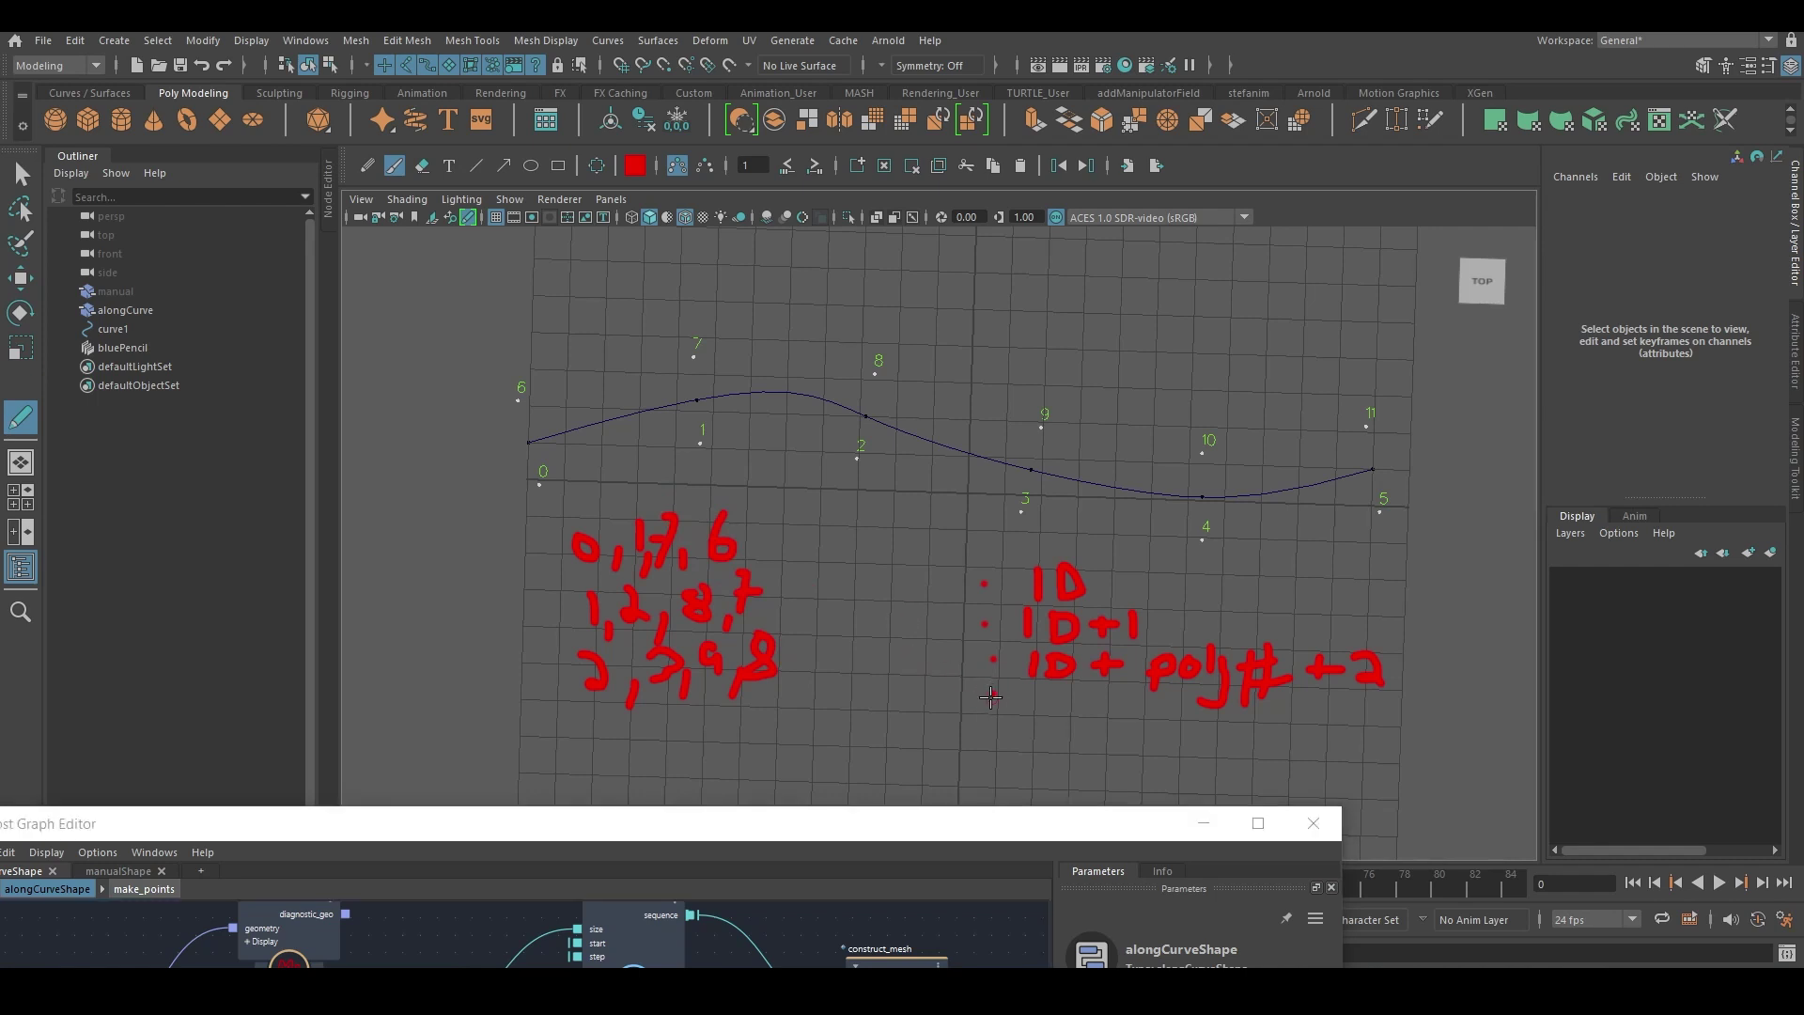
{"action": "mouse_move", "coordinate": [1025, 706]}
{"action": "left_mouse_down"}
{"action": "mouse_move", "coordinate": [1021, 742]}
{"action": "mouse_move", "coordinate": [1027, 709]}
{"action": "mouse_move", "coordinate": [1085, 694]}
{"action": "mouse_move", "coordinate": [1089, 716]}
{"action": "mouse_move", "coordinate": [1117, 703]}
{"action": "mouse_move", "coordinate": [1179, 738]}
{"action": "left_mouse_up"}
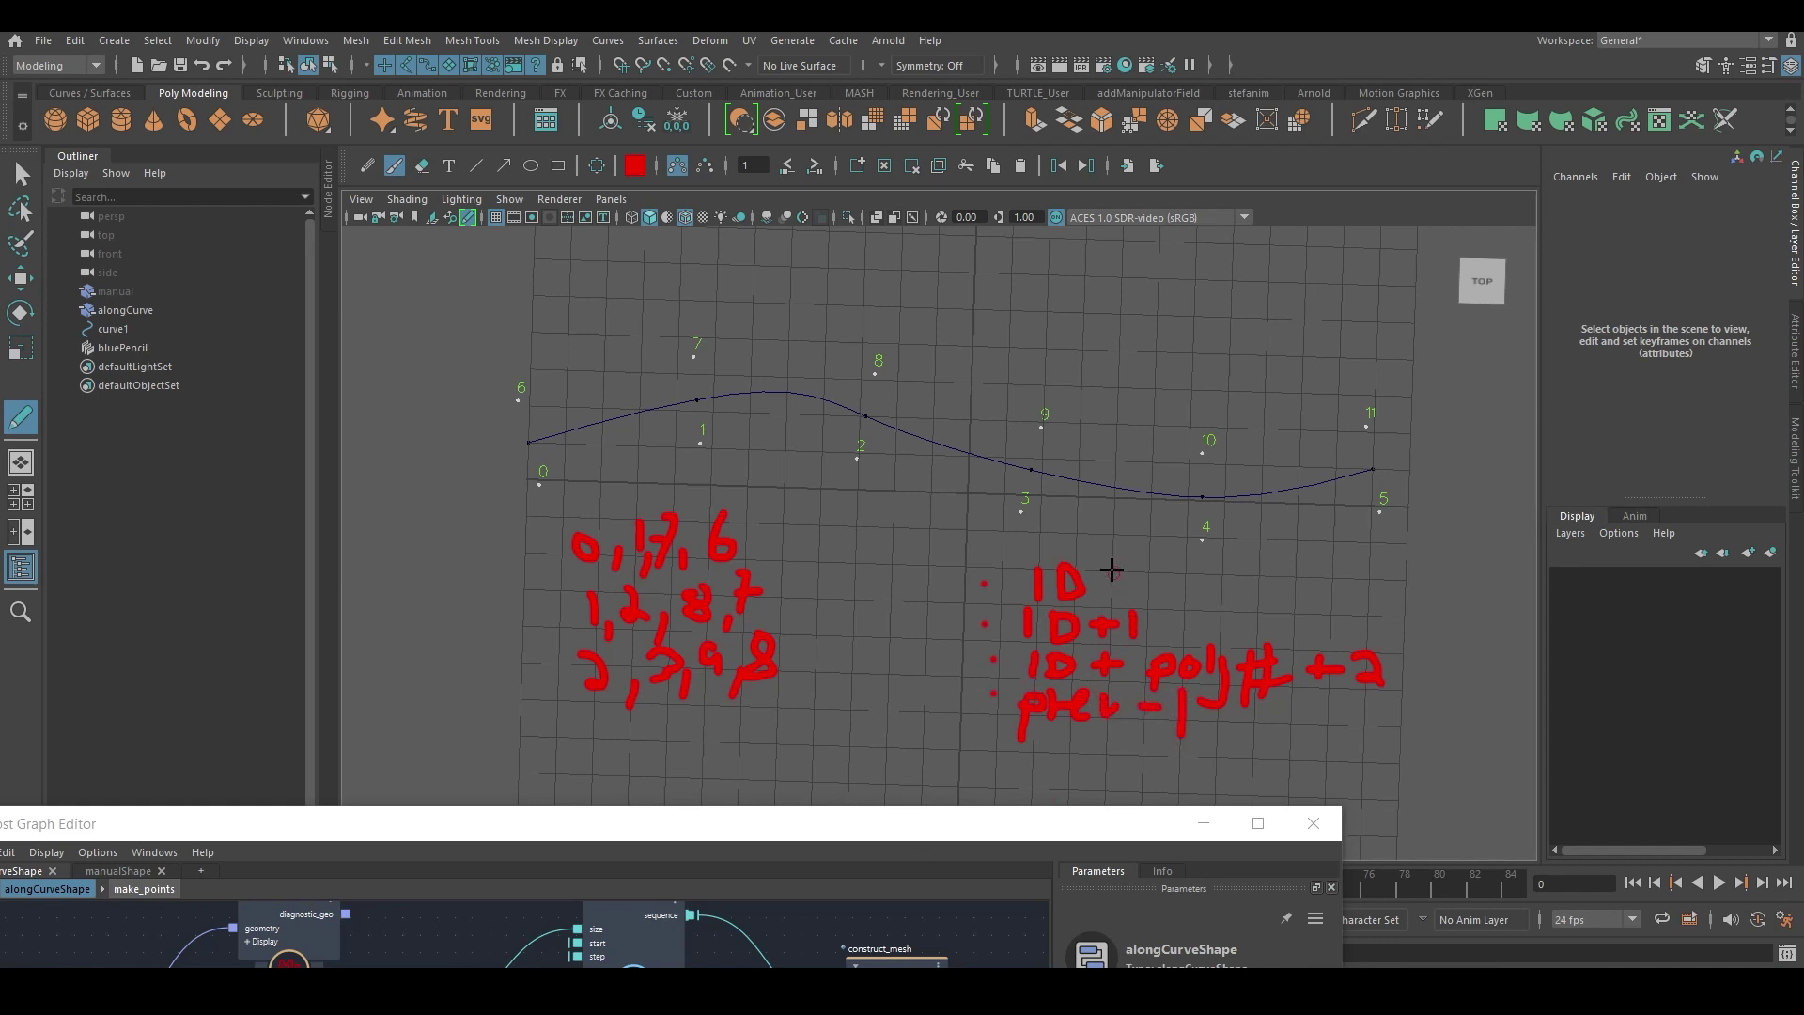
{"action": "mouse_move", "coordinate": [1327, 545]}
{"action": "left_mouse_down"}
{"action": "mouse_move", "coordinate": [935, 554]}
{"action": "mouse_move", "coordinate": [926, 766]}
{"action": "mouse_move", "coordinate": [1336, 736]}
{"action": "mouse_move", "coordinate": [1414, 609]}
{"action": "mouse_move", "coordinate": [1306, 563]}
{"action": "left_mouse_up"}
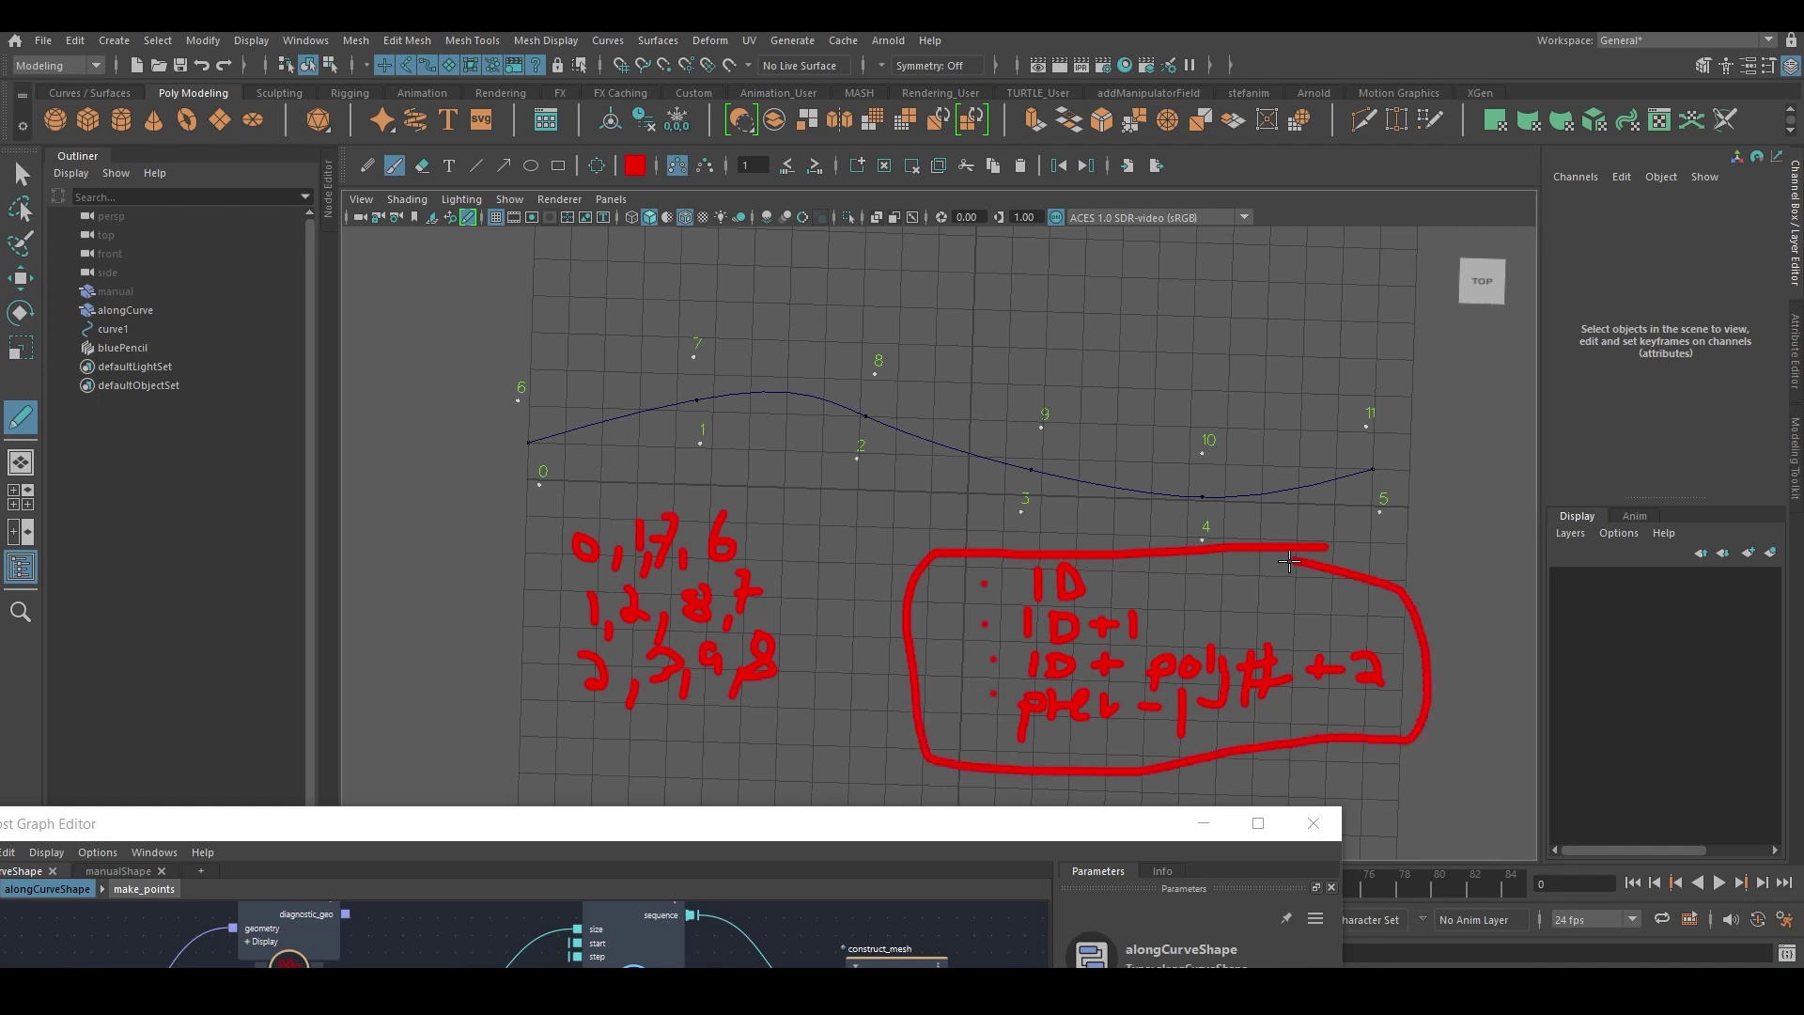
Bring the Bifrost Graph Editor window back up and add a for_each node below construct_mesh.
{"action": "left_click_drag", "start_coordinate": [1039, 831], "coordinate": [719, 439]}
{"action": "key", "text": "Tab"}
{"action": "type", "text": "f"}
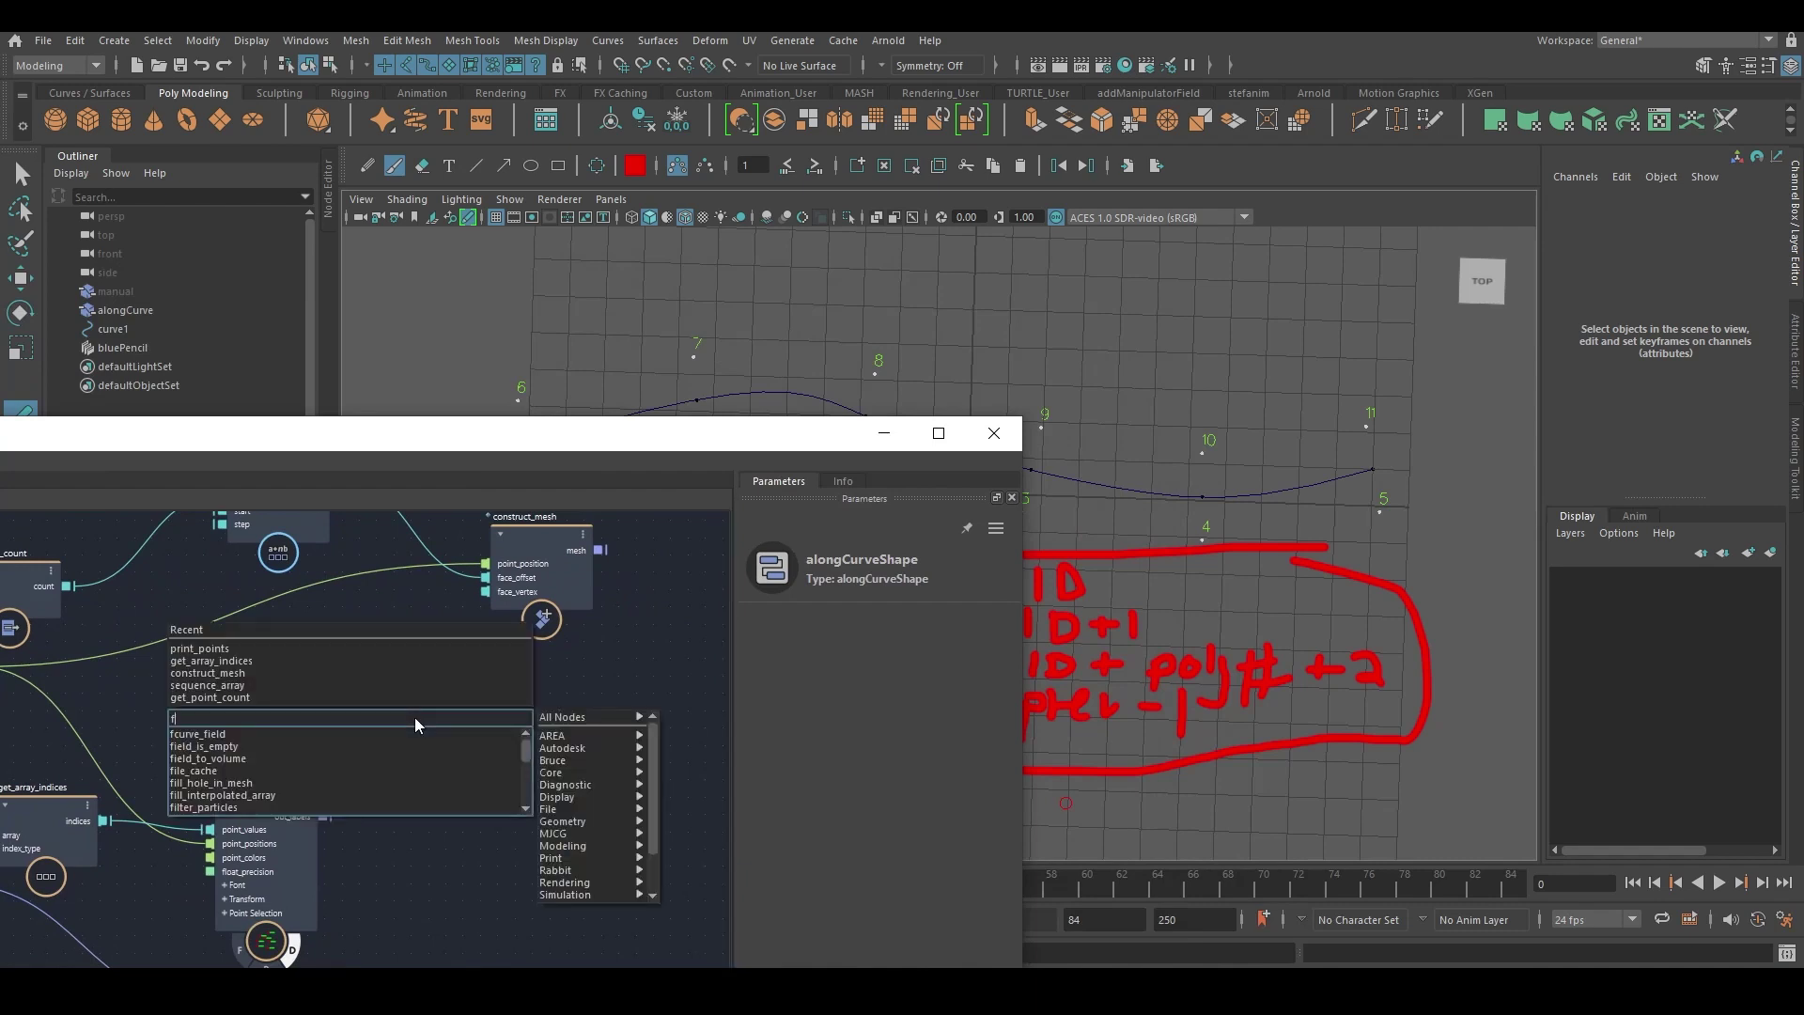
{"action": "type", "text": "or"}
{"action": "left_click", "coordinate": [300, 727]}
{"action": "left_click_drag", "start_coordinate": [362, 735], "coordinate": [454, 646]}
{"action": "middle_click_drag", "start_coordinate": [454, 646], "coordinate": [652, 749]}
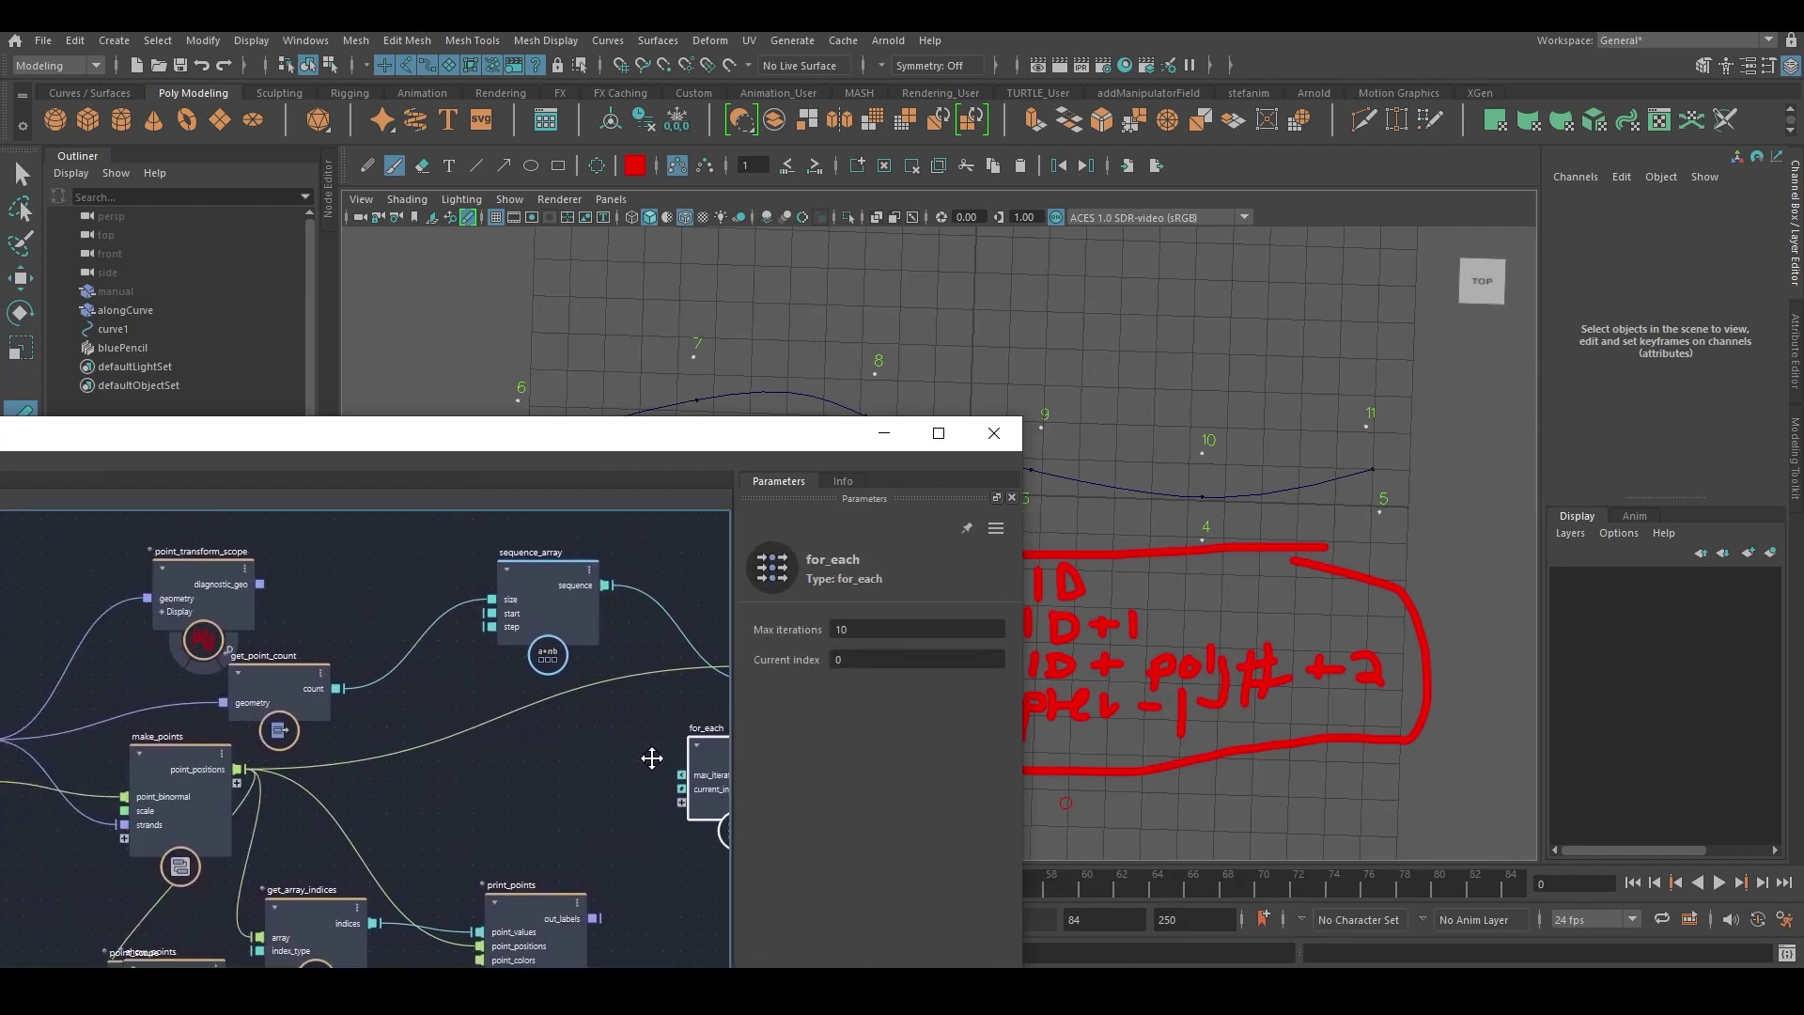
Add a decrement node and wire get_point_count's count through it into for_each's max_iterations.
{"action": "left_click_drag", "start_coordinate": [207, 586], "coordinate": [205, 514]}
{"action": "middle_click_drag", "start_coordinate": [406, 693], "coordinate": [393, 669]}
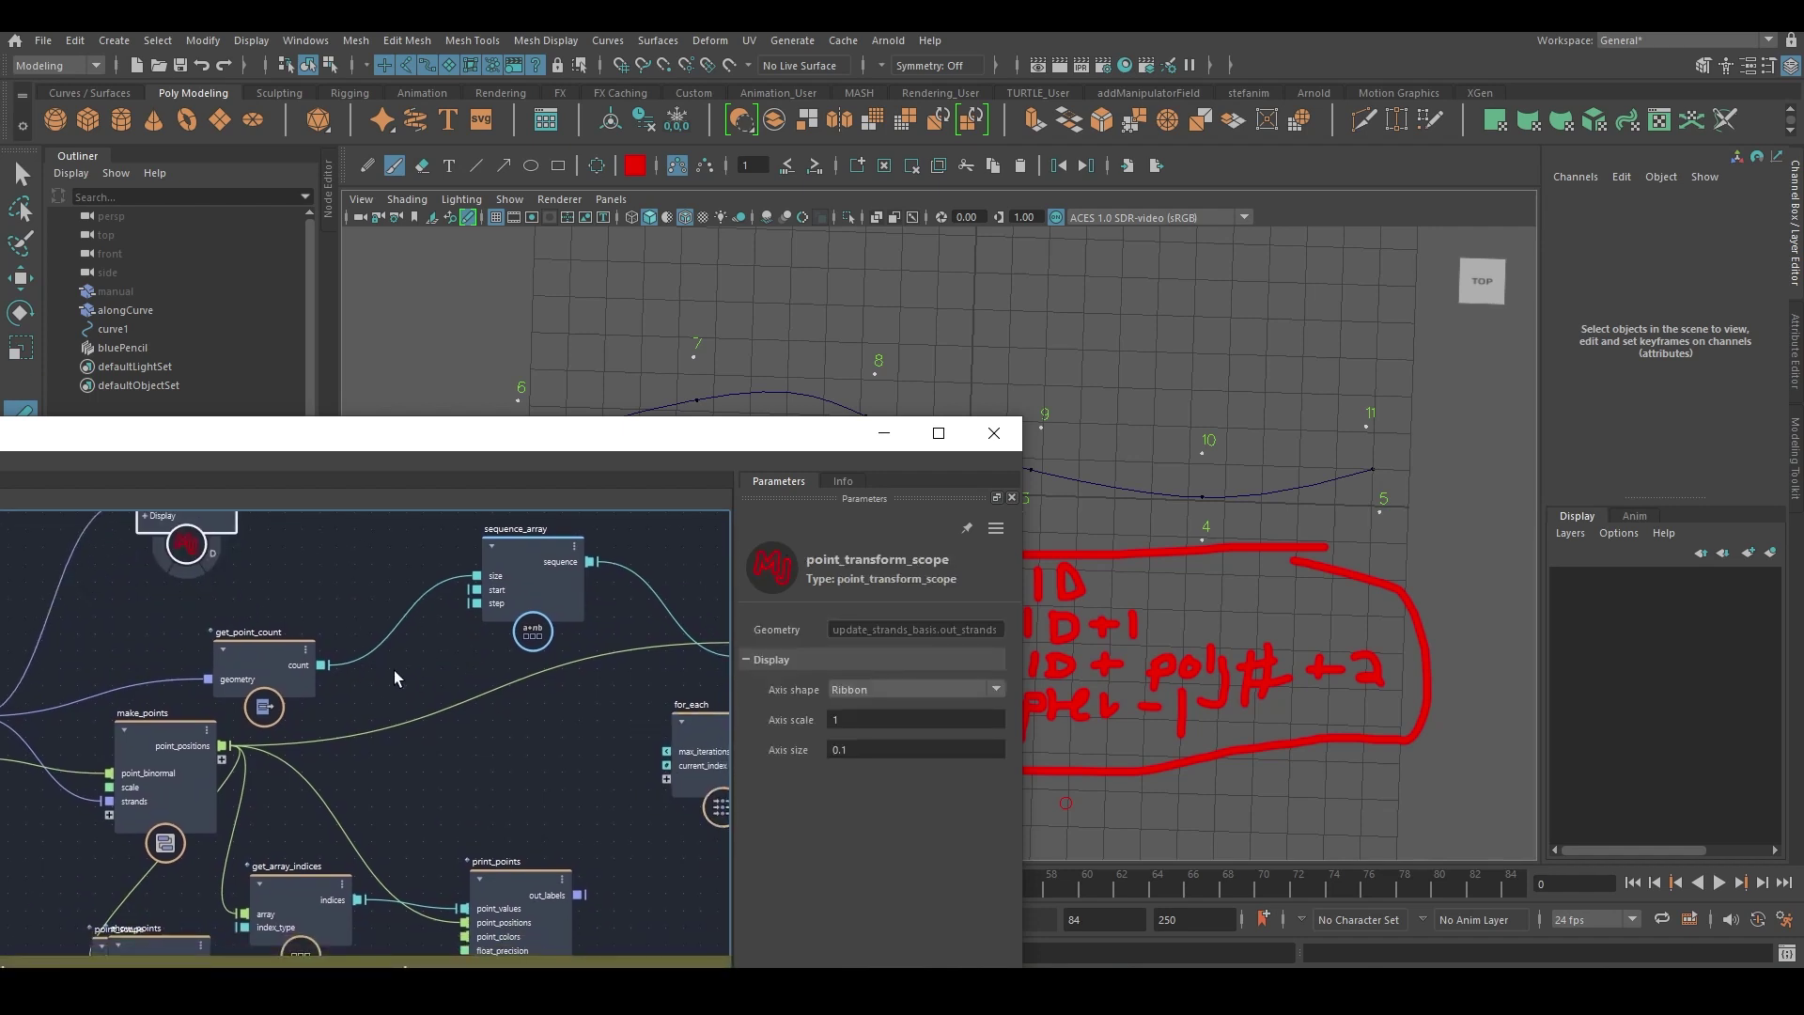
{"action": "middle_click_drag", "start_coordinate": [545, 769], "coordinate": [388, 669]}
{"action": "key", "text": "Tab"}
{"action": "type", "text": "de"}
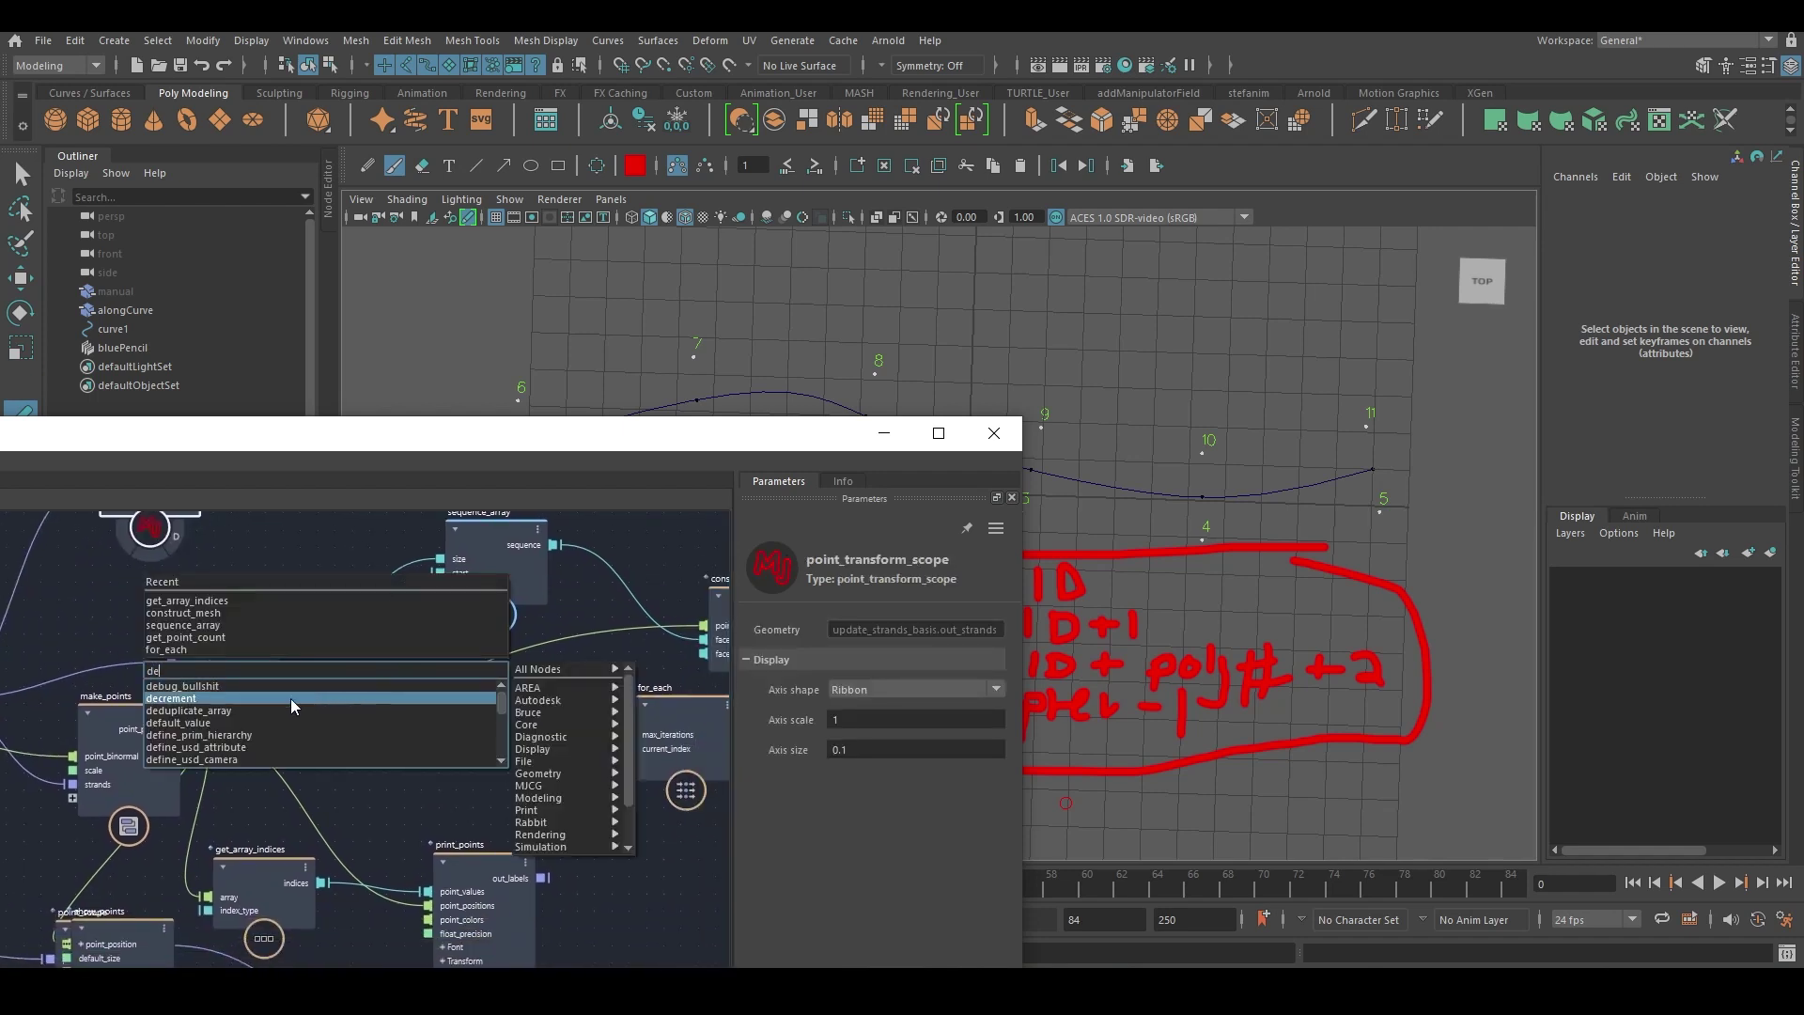
{"action": "key", "text": "Return"}
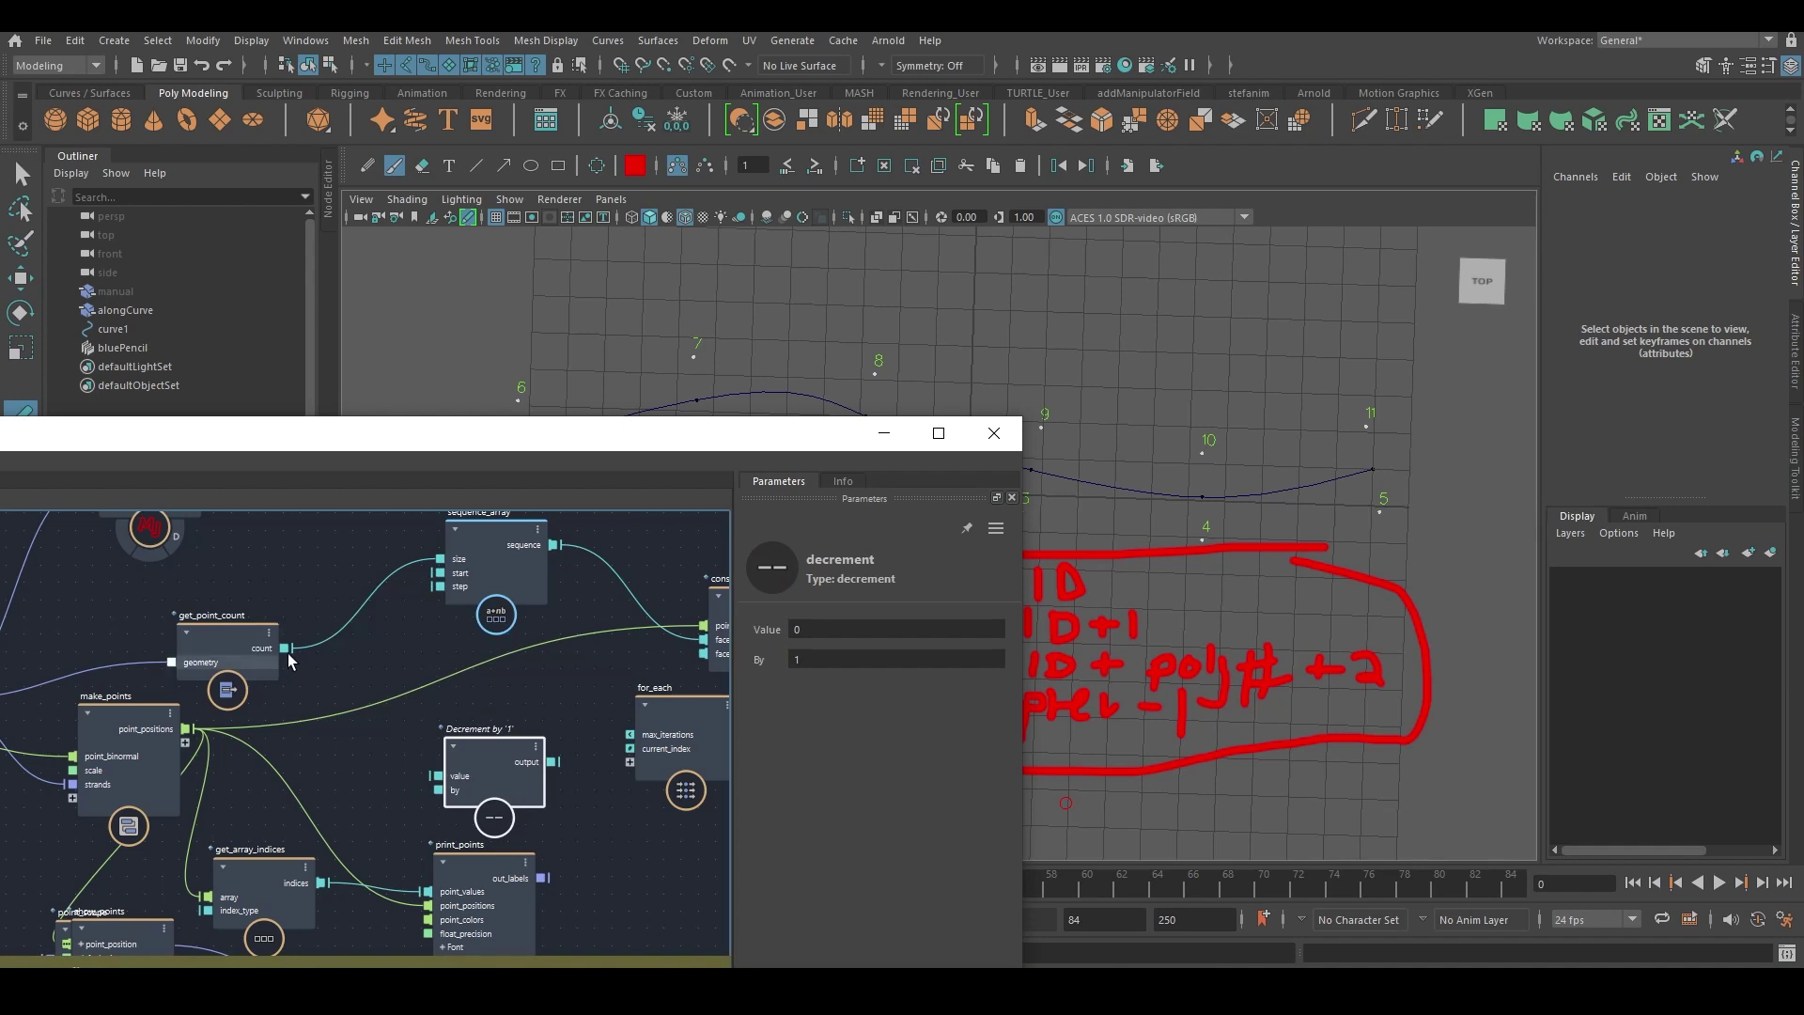
{"action": "left_click_drag", "start_coordinate": [286, 648], "coordinate": [482, 753]}
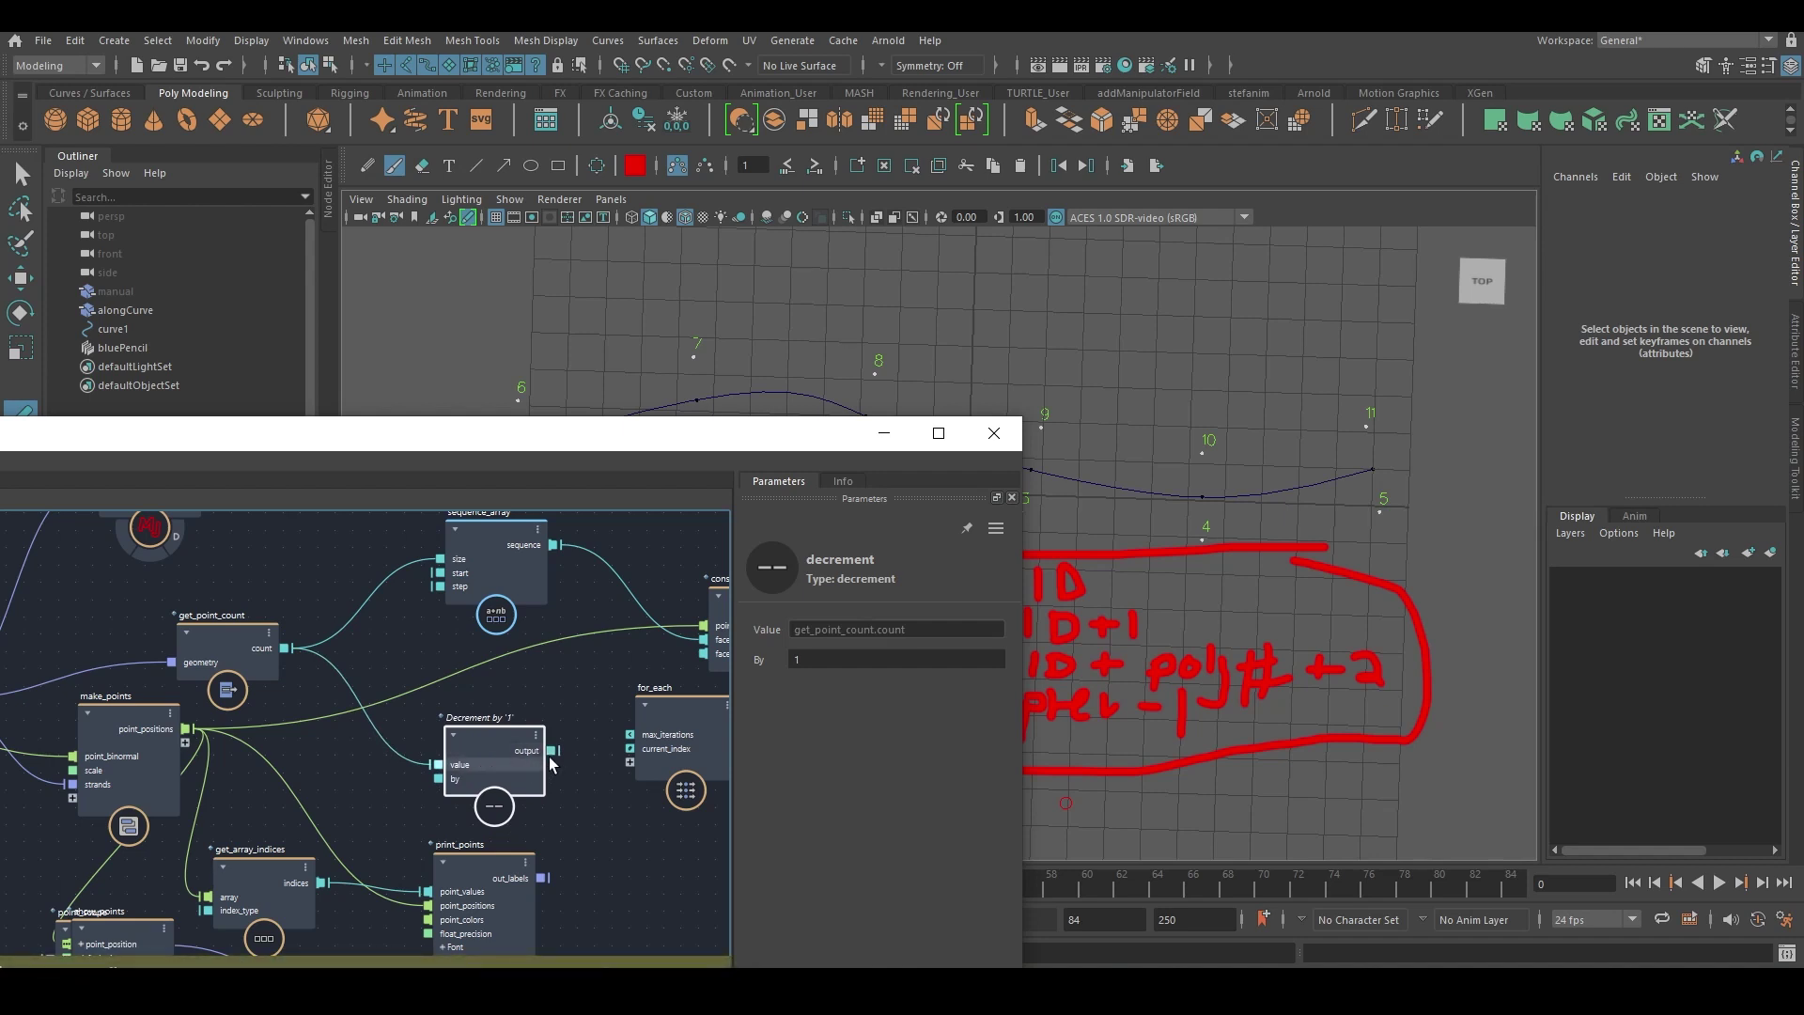
{"action": "left_click_drag", "start_coordinate": [553, 751], "coordinate": [601, 743]}
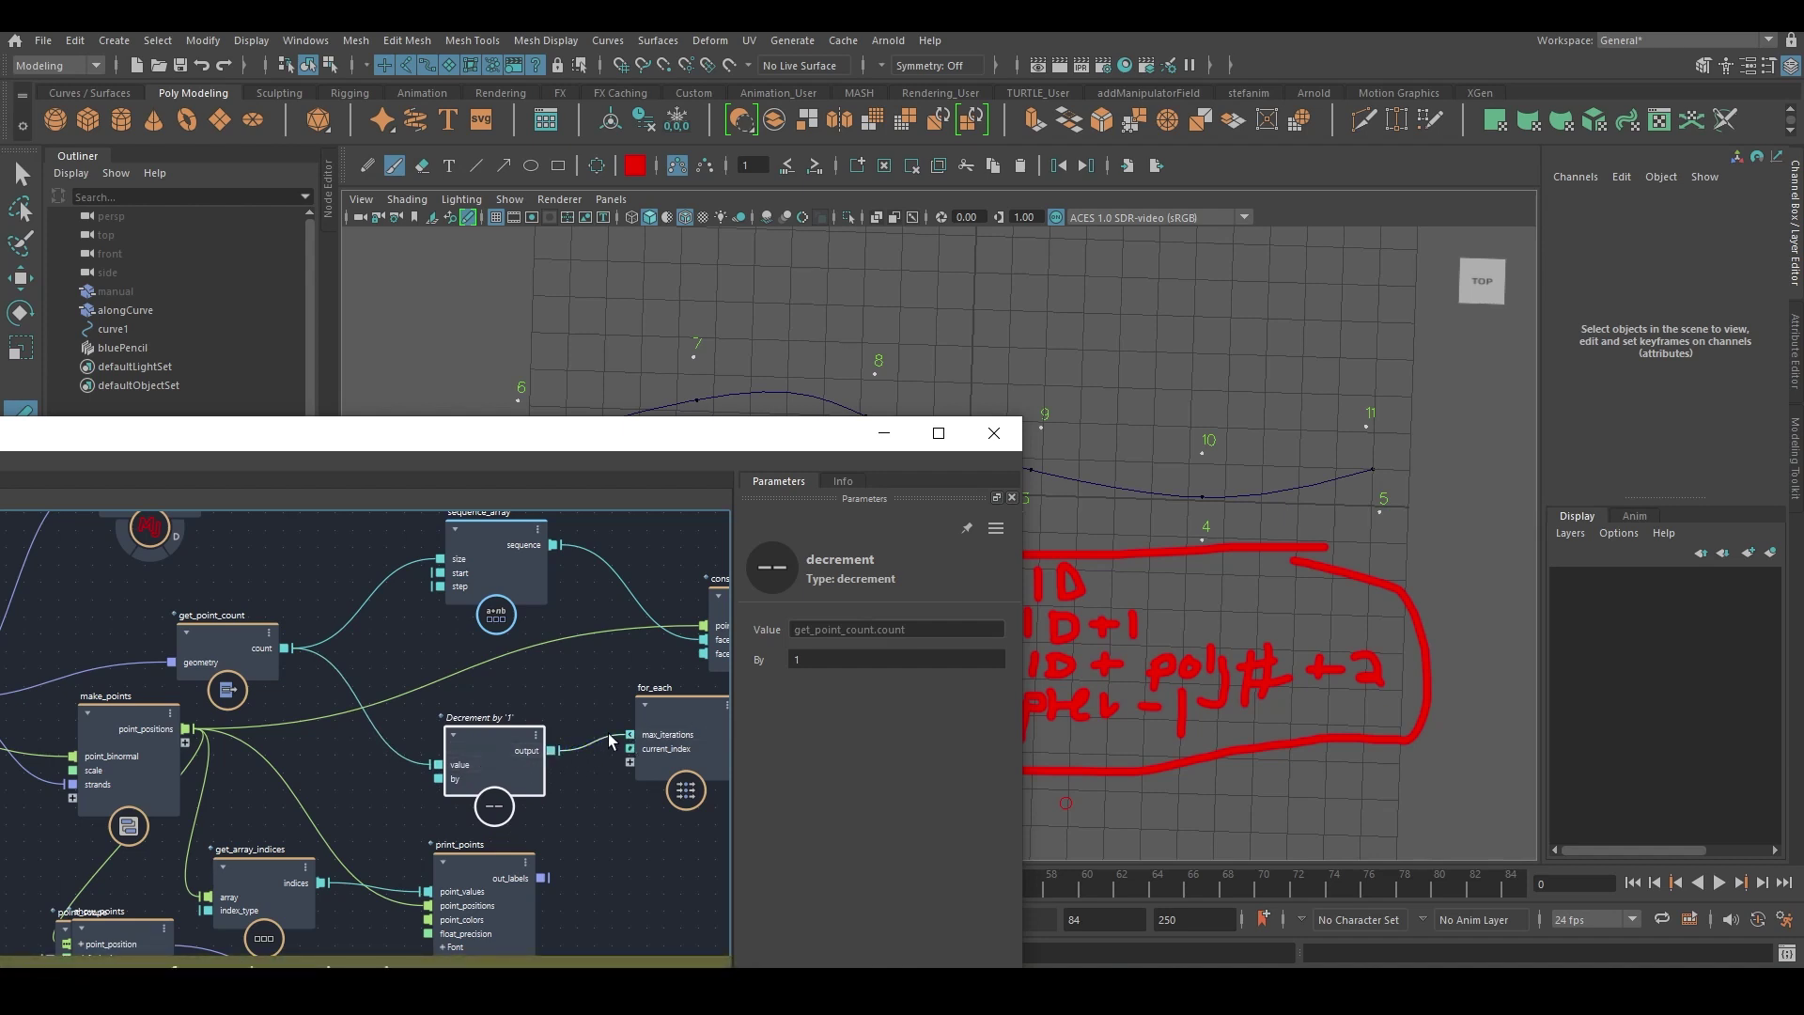
Go inside the for_each compound and add a build_array node between its input and output nodes.
{"action": "middle_click_drag", "start_coordinate": [610, 733], "coordinate": [551, 710]}
{"action": "middle_click_drag", "start_coordinate": [591, 773], "coordinate": [526, 764]}
{"action": "left_click_drag", "start_coordinate": [564, 713], "coordinate": [556, 743]}
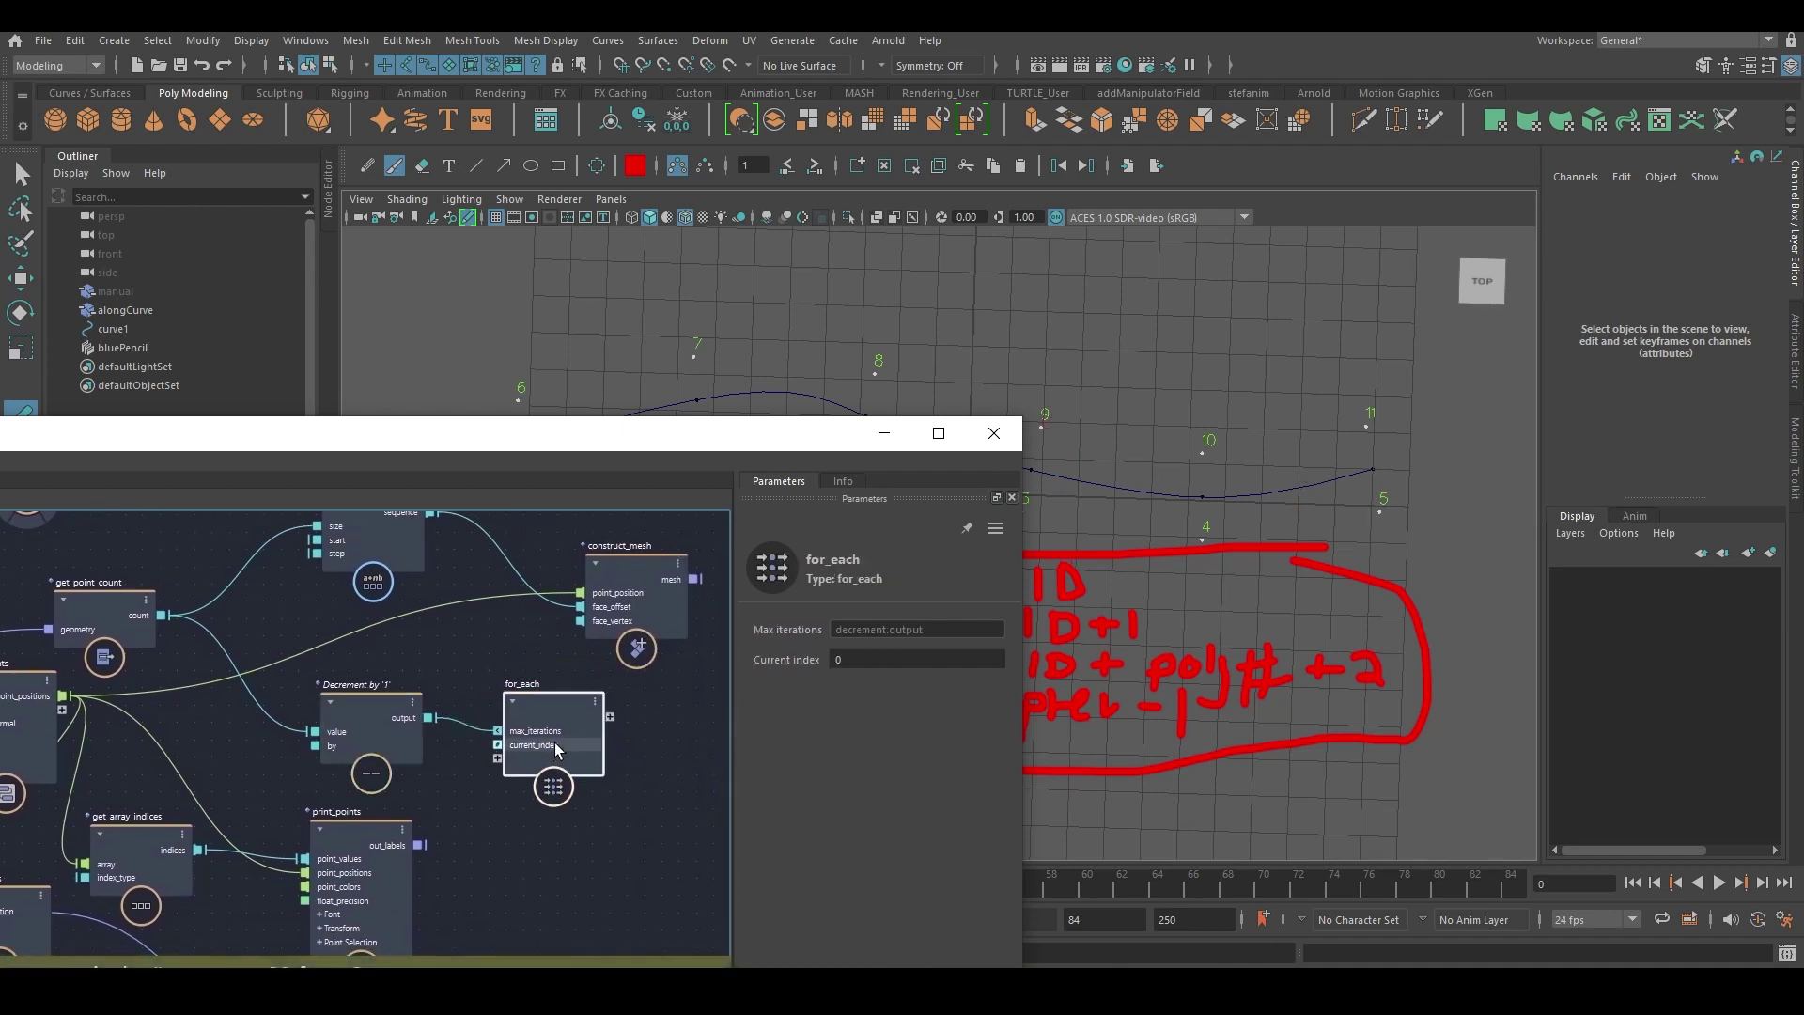
{"action": "double_click", "coordinate": [554, 735]}
{"action": "middle_click_drag", "start_coordinate": [348, 716], "coordinate": [341, 650]}
{"action": "scroll", "coordinate": [689, 627], "scroll_direction": "down", "scroll_amount": 1}
{"action": "left_click", "coordinate": [515, 665]}
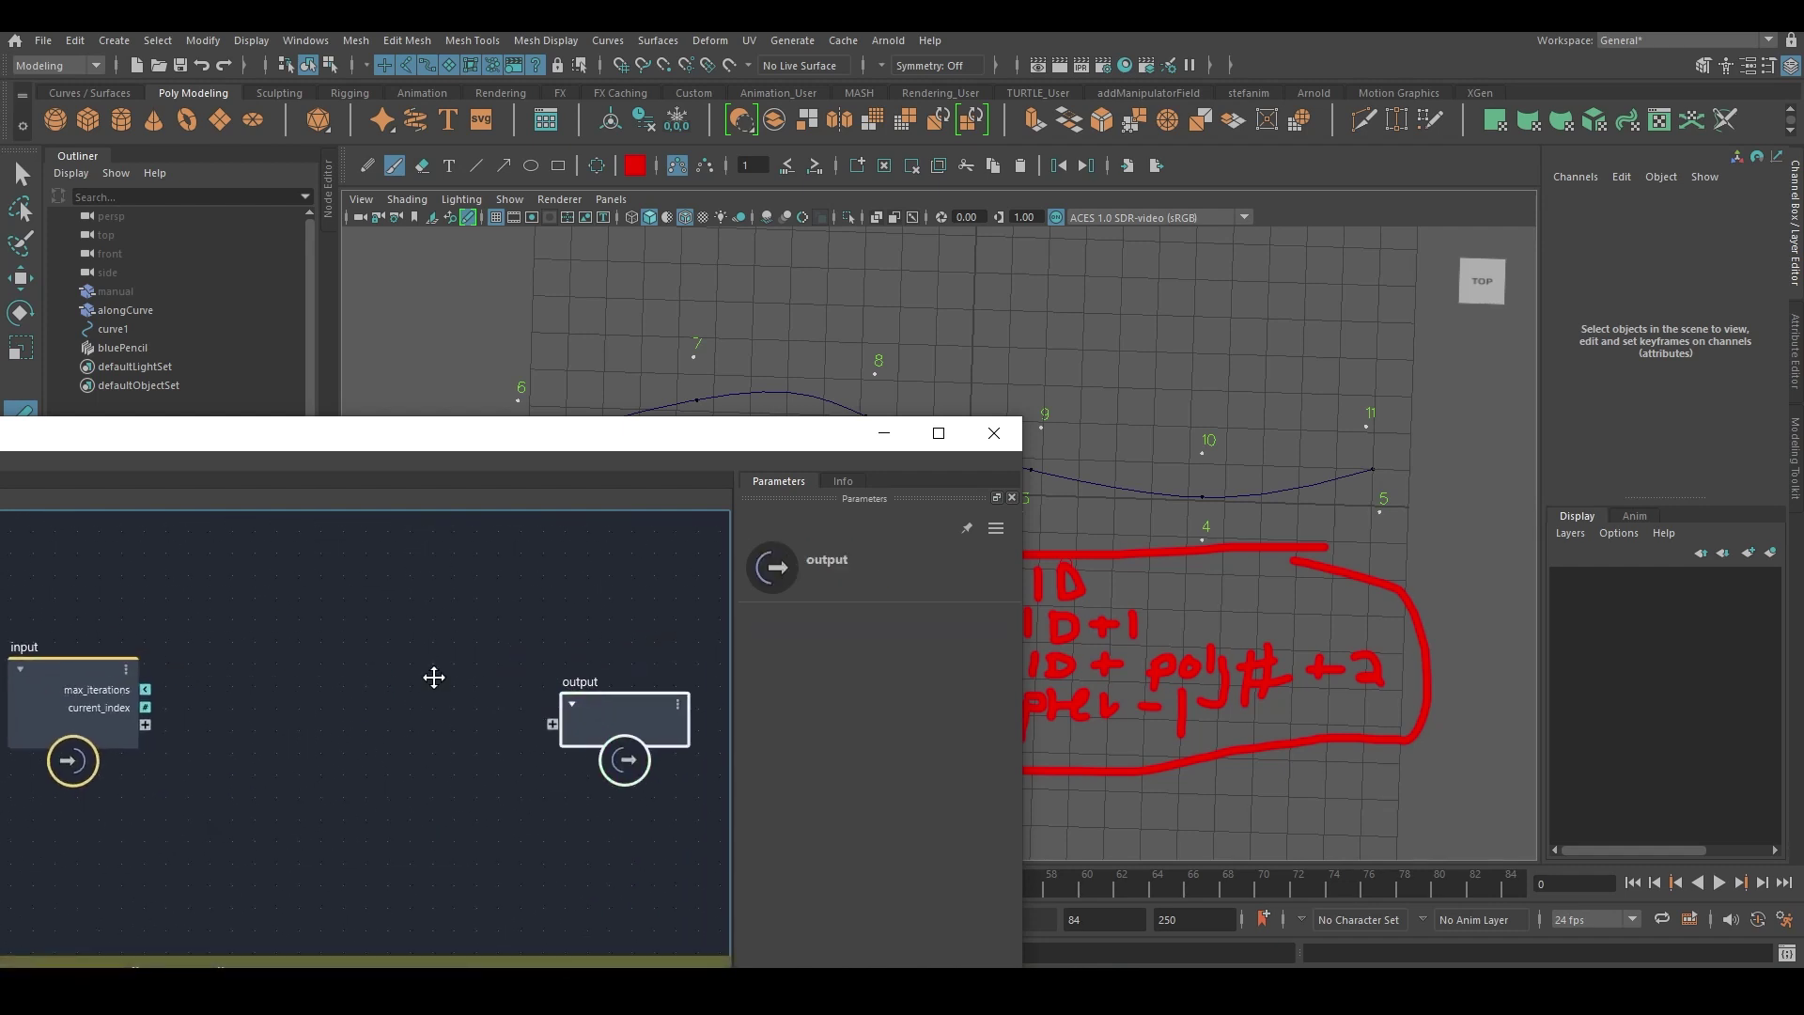
{"action": "key", "text": "Tab"}
{"action": "type", "text": "build"}
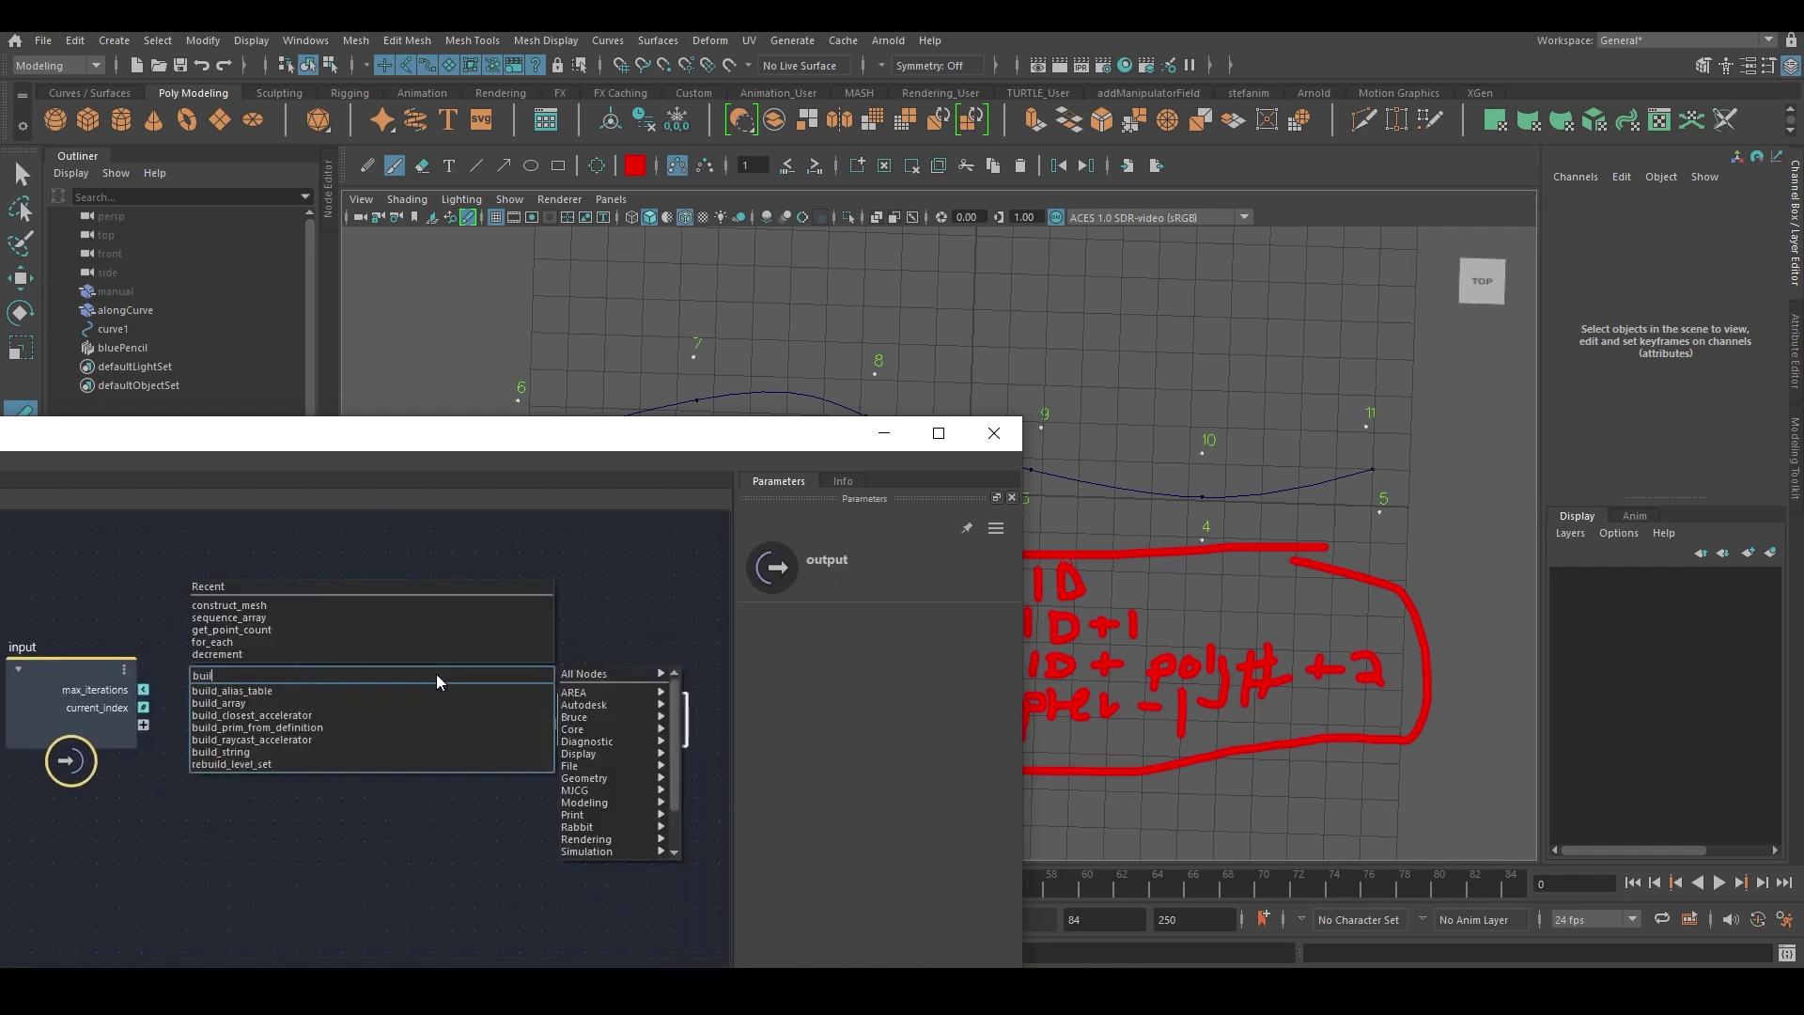
{"action": "left_click", "coordinate": [377, 702]}
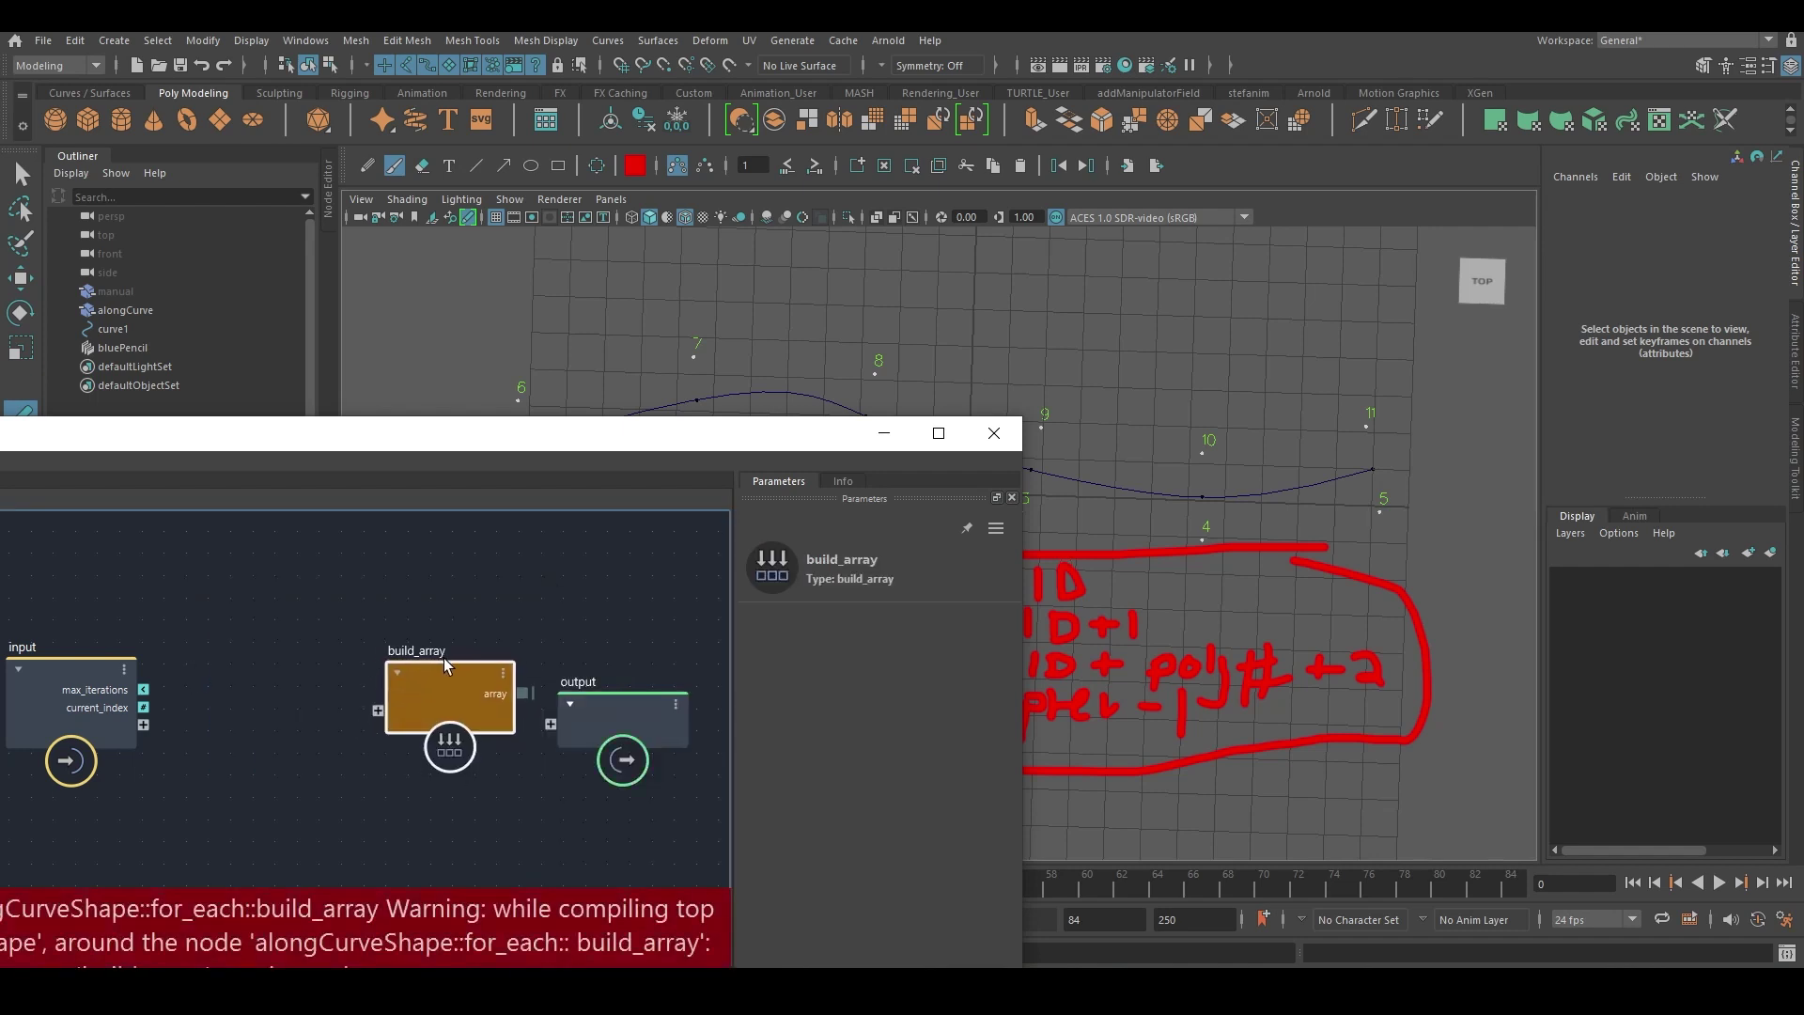
Wire the for_each input's current_index into build_array as the first element.
{"action": "middle_click_drag", "start_coordinate": [396, 656], "coordinate": [490, 588]}
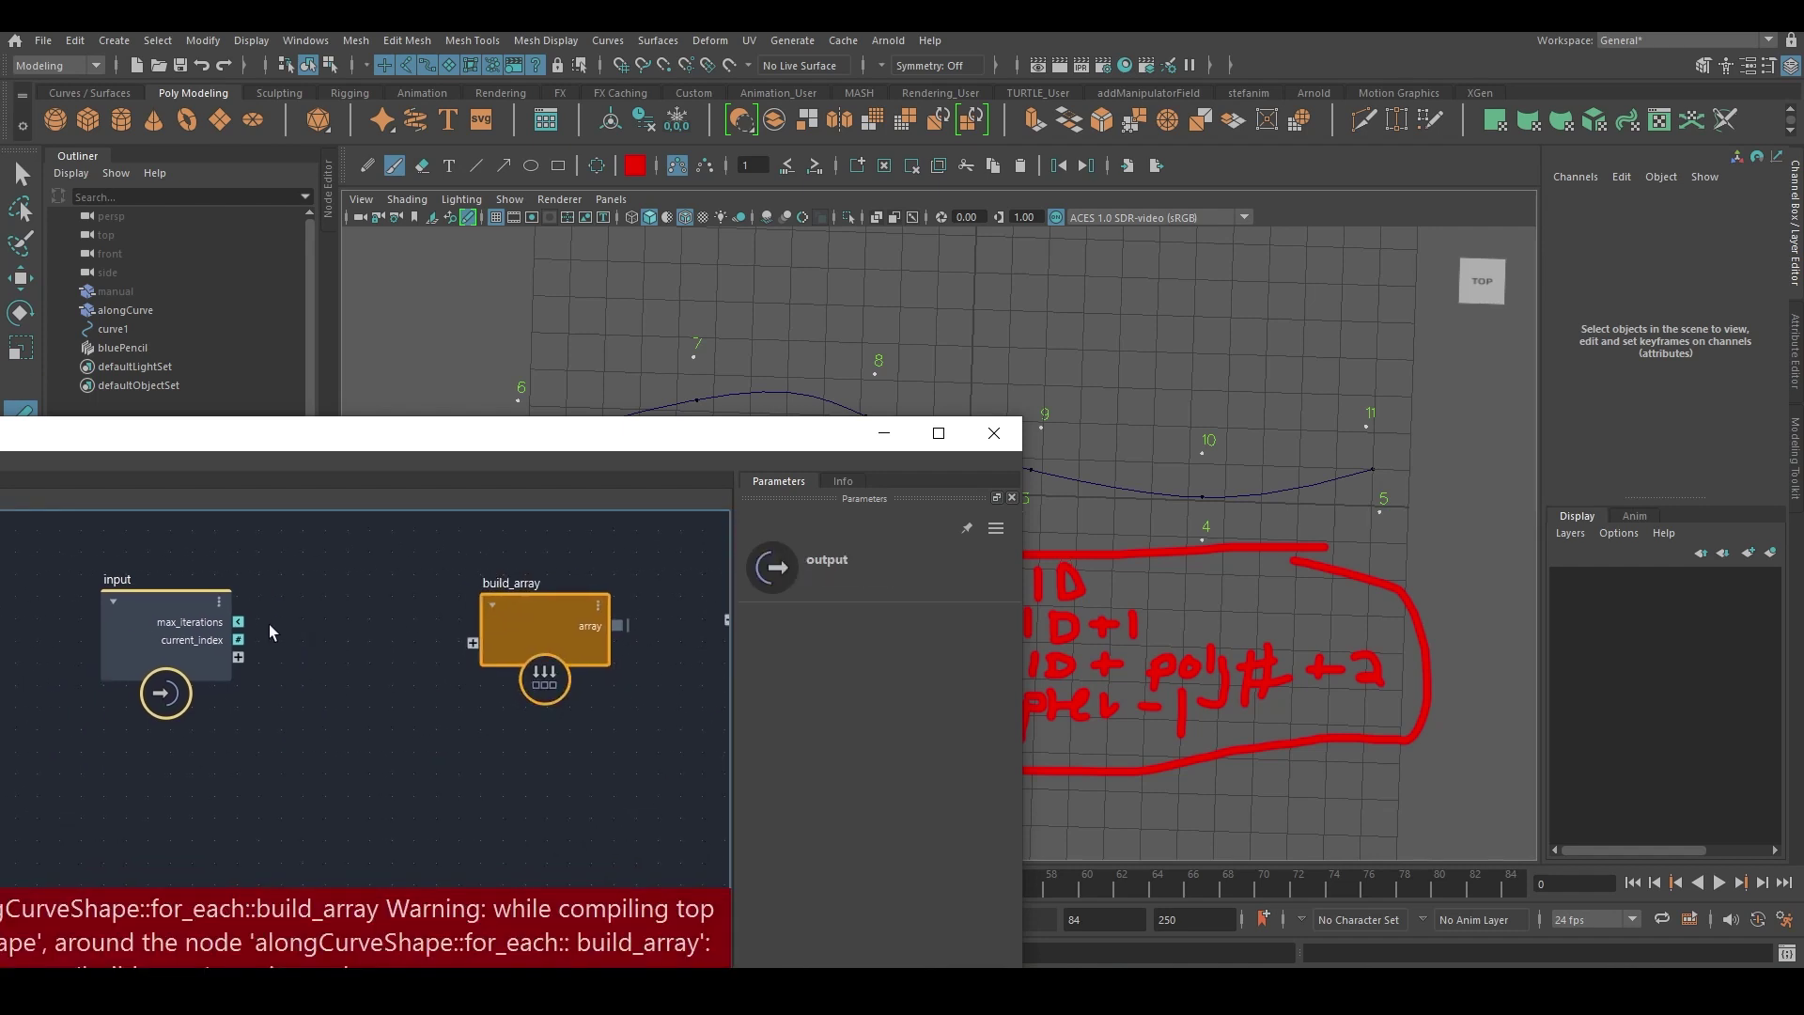
{"action": "left_click_drag", "start_coordinate": [239, 640], "coordinate": [472, 643]}
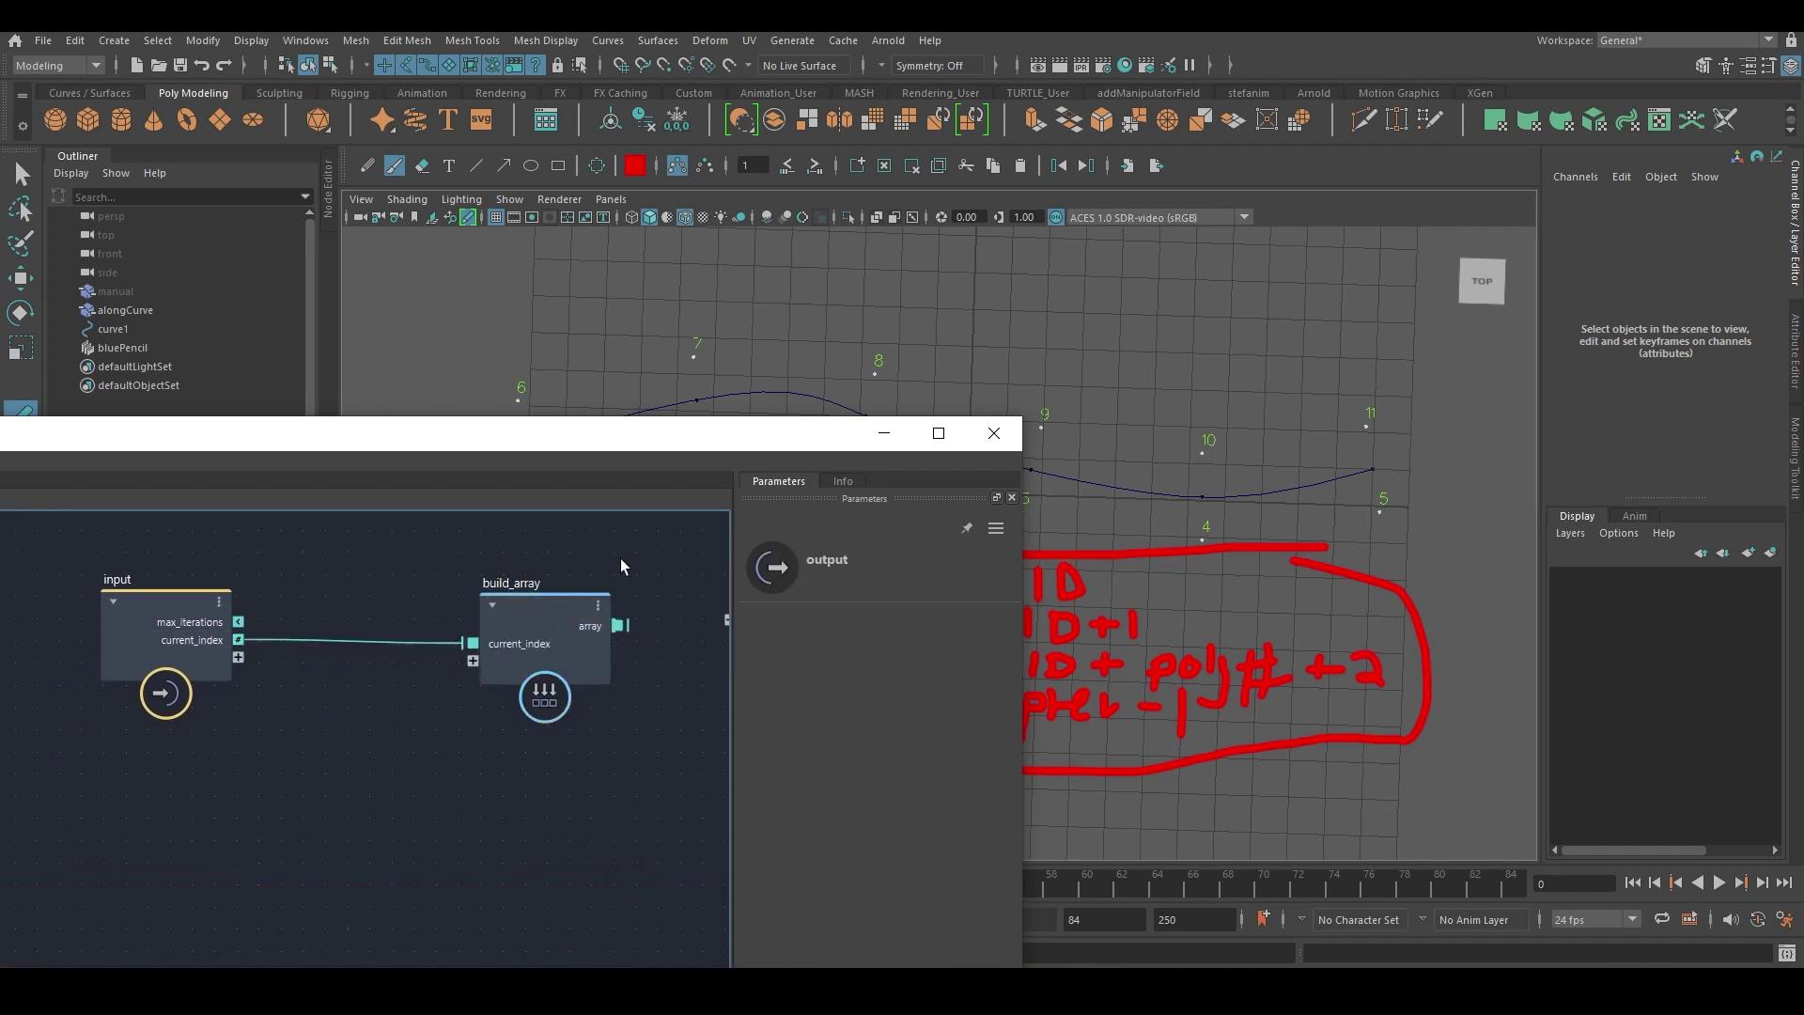
{"action": "mouse_move", "coordinate": [678, 447]}
{"action": "left_mouse_down"}
{"action": "mouse_move", "coordinate": [530, 568]}
{"action": "mouse_move", "coordinate": [681, 432]}
{"action": "left_mouse_up"}
Add an increment node, feed it current_index, and wire its output into build_array as the second element.
{"action": "key", "text": "Tab"}
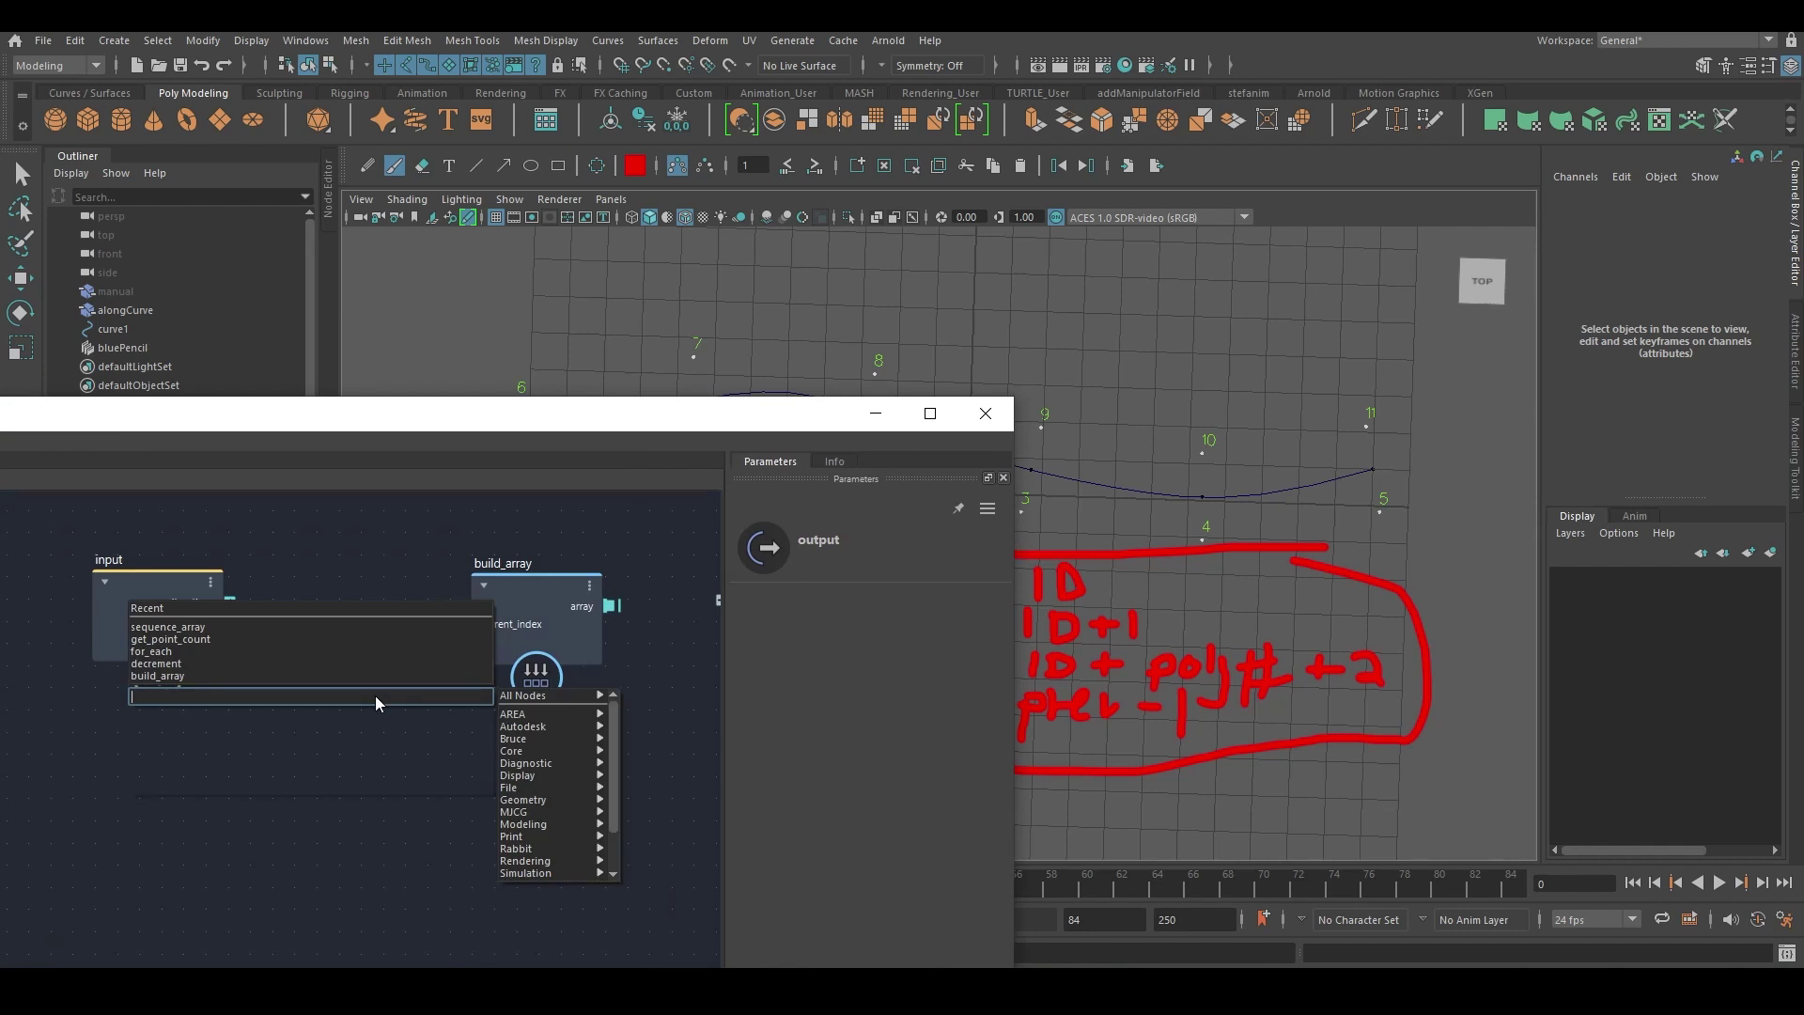
{"action": "type", "text": "incre"}
{"action": "left_click", "coordinate": [297, 714]}
{"action": "left_click_drag", "start_coordinate": [230, 620], "coordinate": [303, 752]}
{"action": "left_click_drag", "start_coordinate": [452, 735], "coordinate": [609, 674]}
{"action": "scroll", "coordinate": [499, 710], "scroll_direction": "down", "scroll_amount": 3}
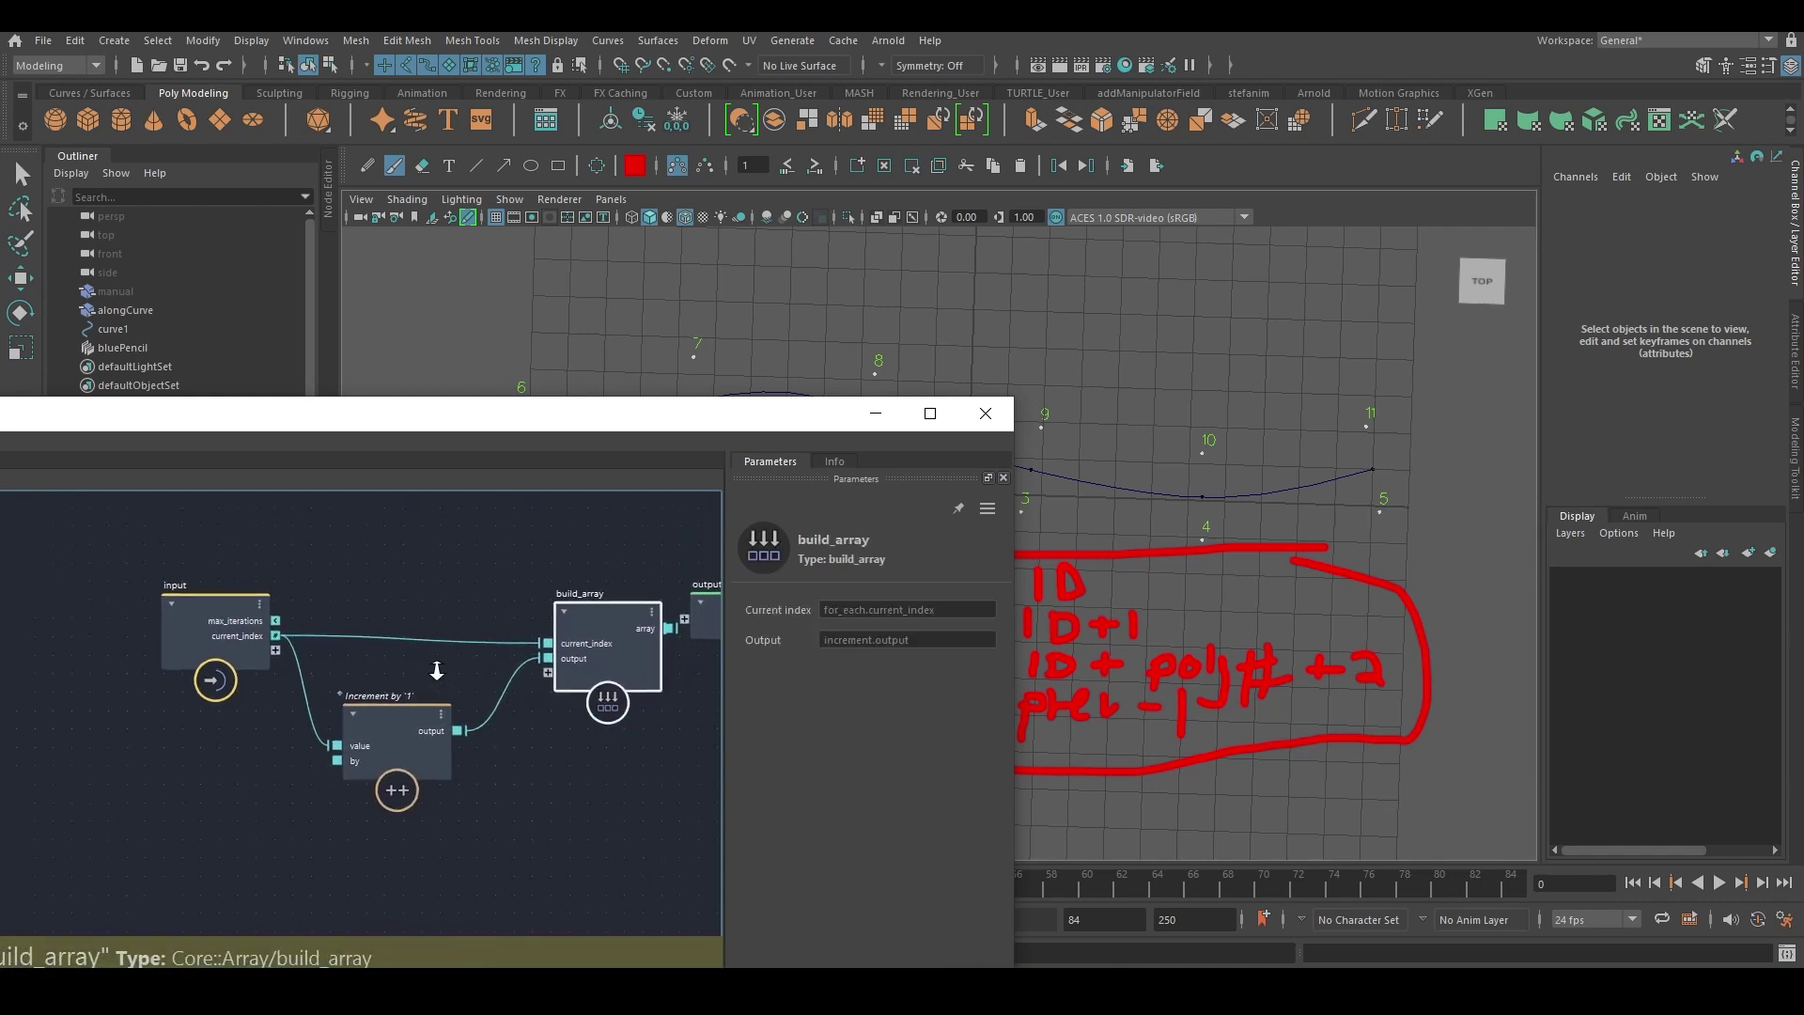
{"action": "left_click_drag", "start_coordinate": [235, 631], "coordinate": [162, 639]}
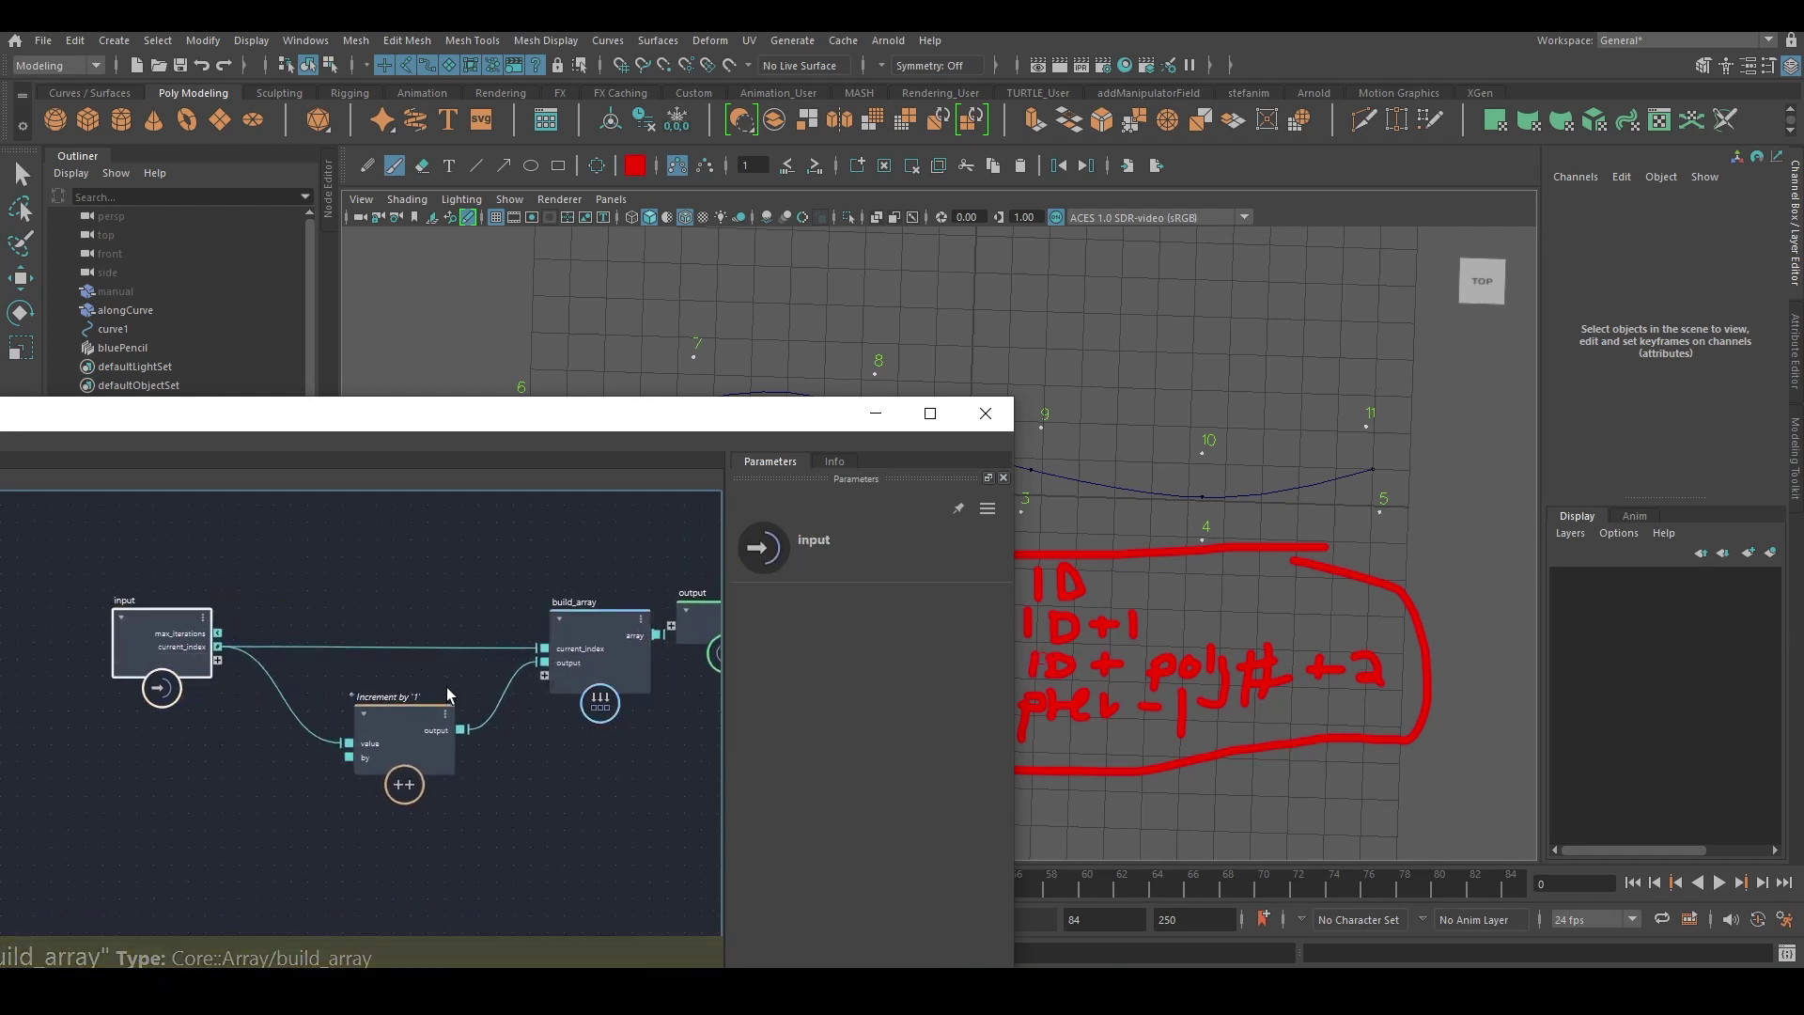
Place an add node below the increment node and wire current_index and max_iterations into it.
{"action": "middle_click_drag", "start_coordinate": [348, 713], "coordinate": [339, 713]}
{"action": "middle_click_drag", "start_coordinate": [336, 806], "coordinate": [339, 753]}
{"action": "key", "text": "Tab"}
{"action": "type", "text": "add"}
{"action": "left_click", "coordinate": [203, 749]}
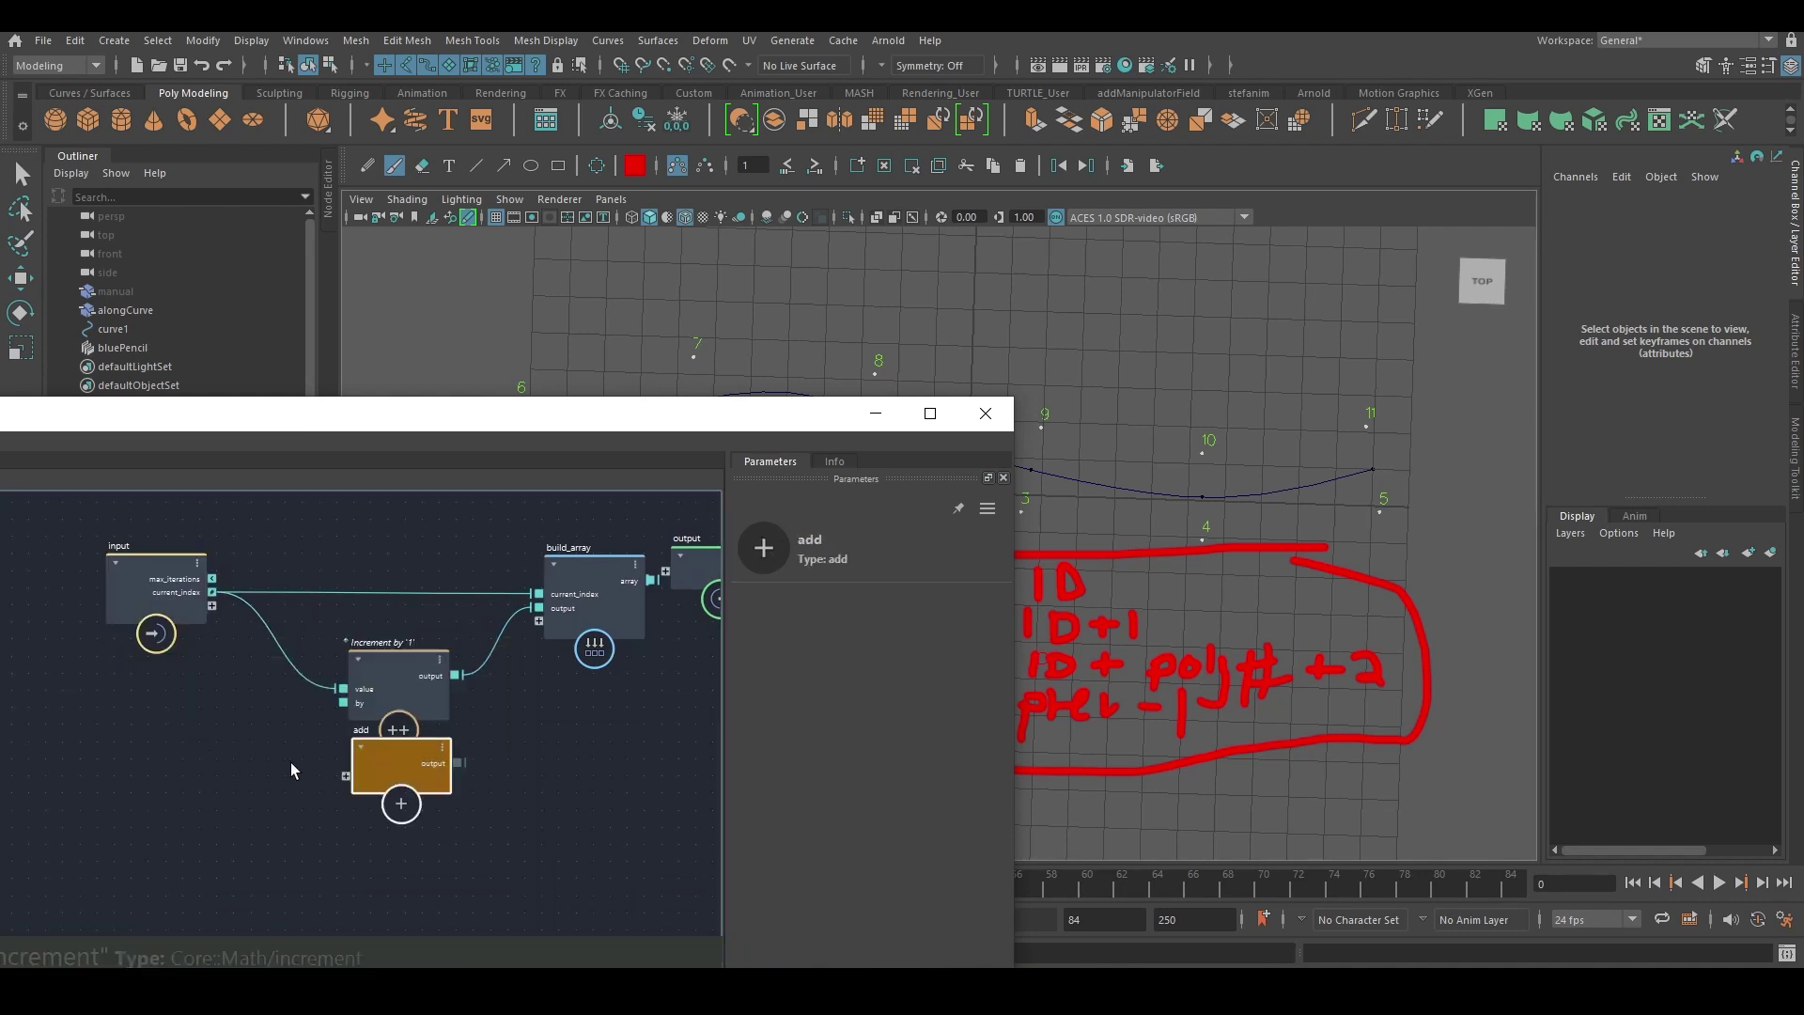
{"action": "left_click_drag", "start_coordinate": [286, 763], "coordinate": [256, 723]}
{"action": "left_click_drag", "start_coordinate": [213, 593], "coordinate": [282, 777]}
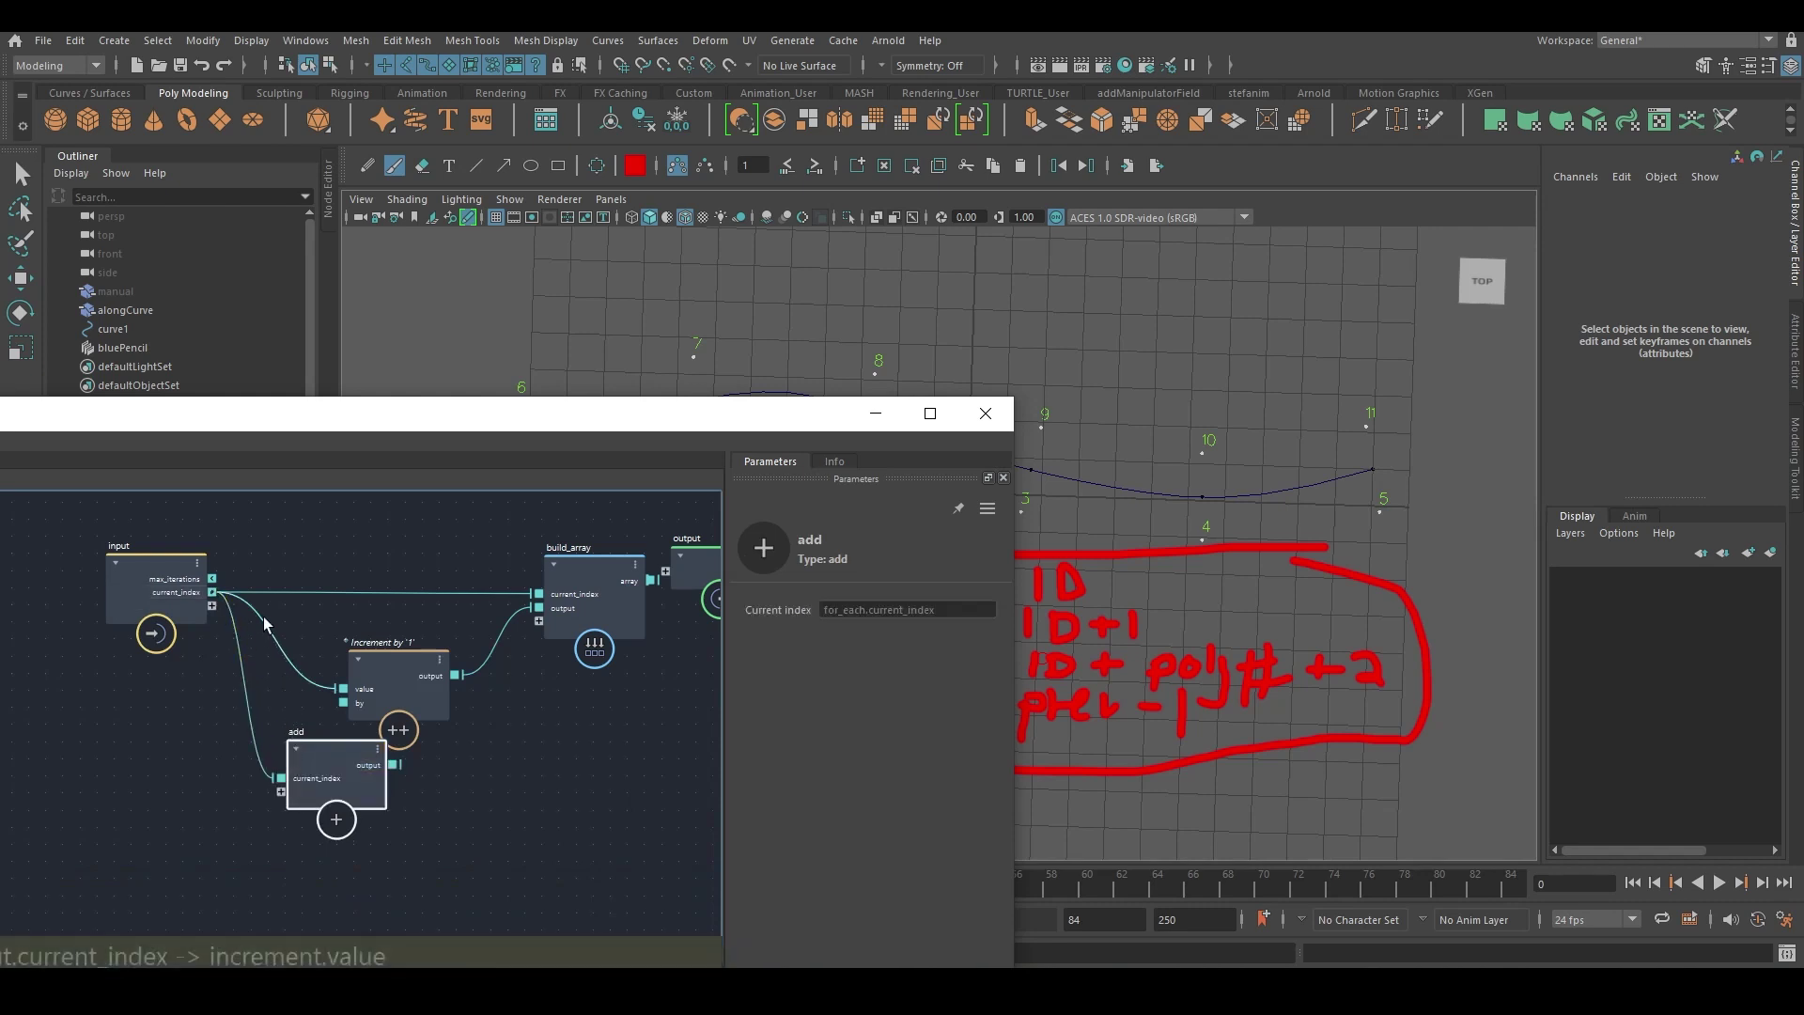
{"action": "left_click_drag", "start_coordinate": [214, 578], "coordinate": [232, 533]}
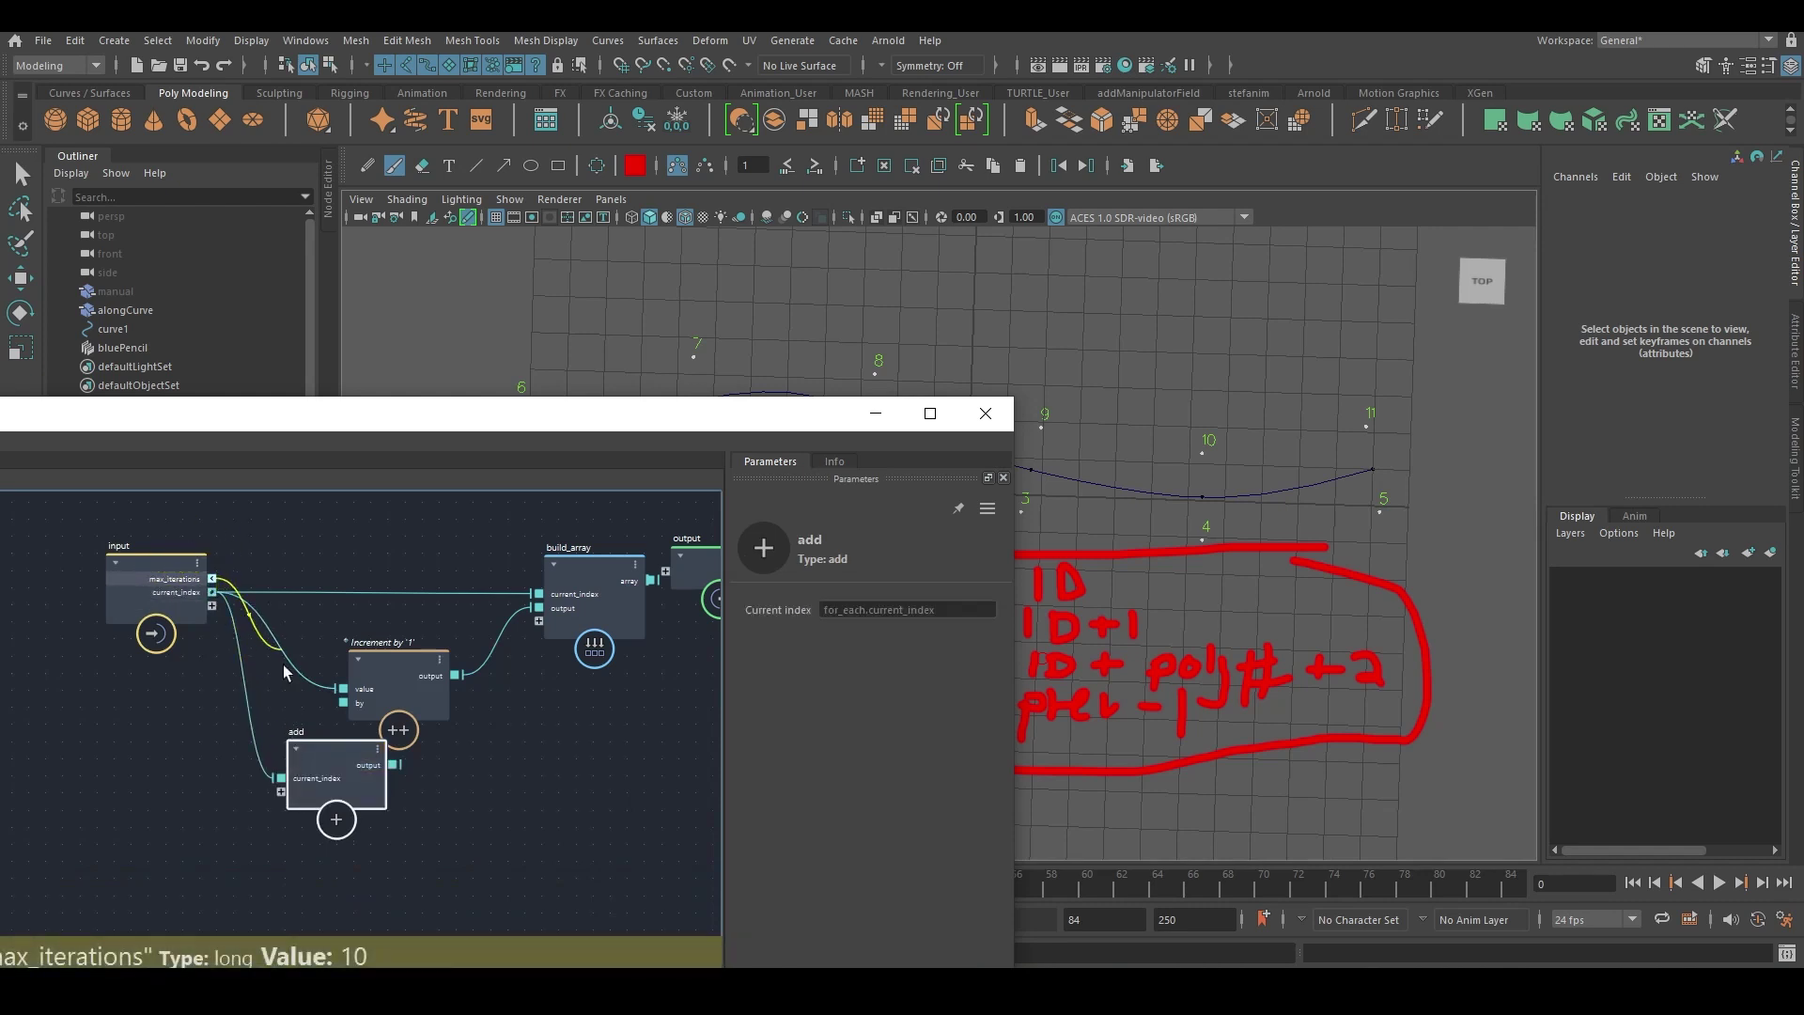
{"action": "left_click_drag", "start_coordinate": [251, 812], "coordinate": [284, 787]}
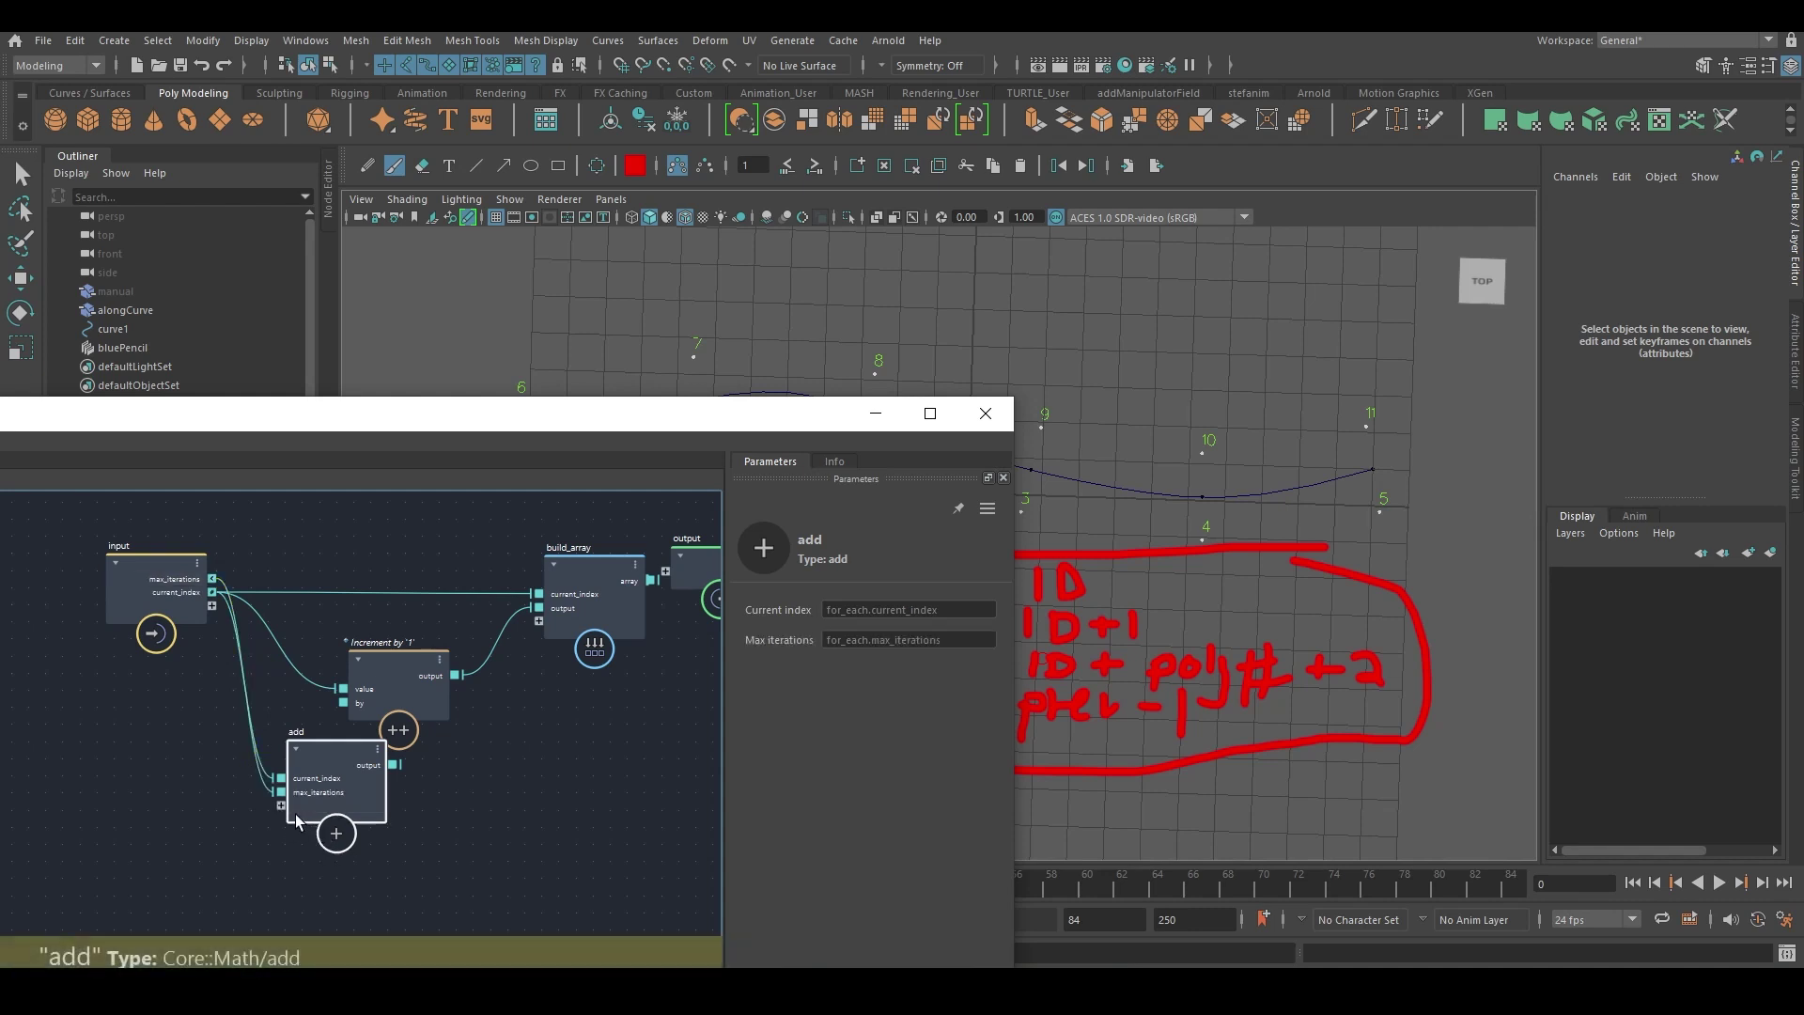
Give the add node a third input from a value node set to 2, and wire the sum into build_array.
{"action": "right_click", "coordinate": [281, 804]}
{"action": "left_click", "coordinate": [302, 818]}
{"action": "left_click", "coordinate": [827, 661]}
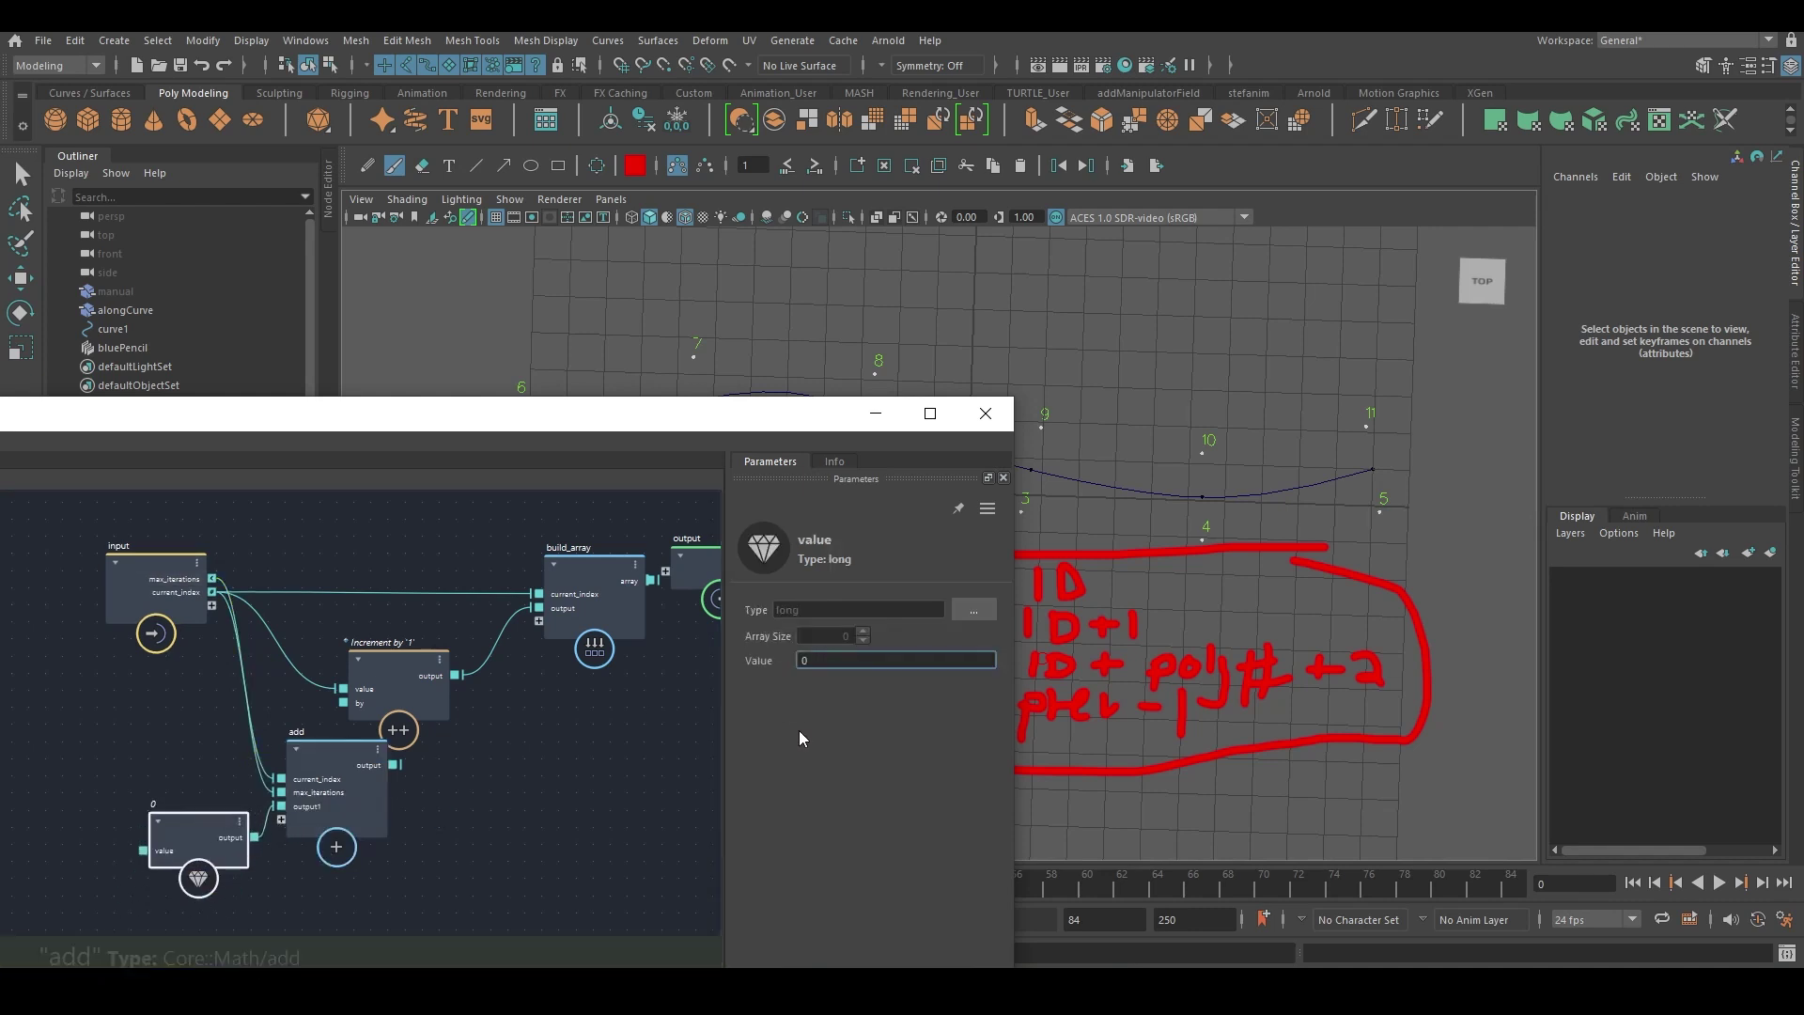
{"action": "type", "text": "2"}
{"action": "key", "text": "Return"}
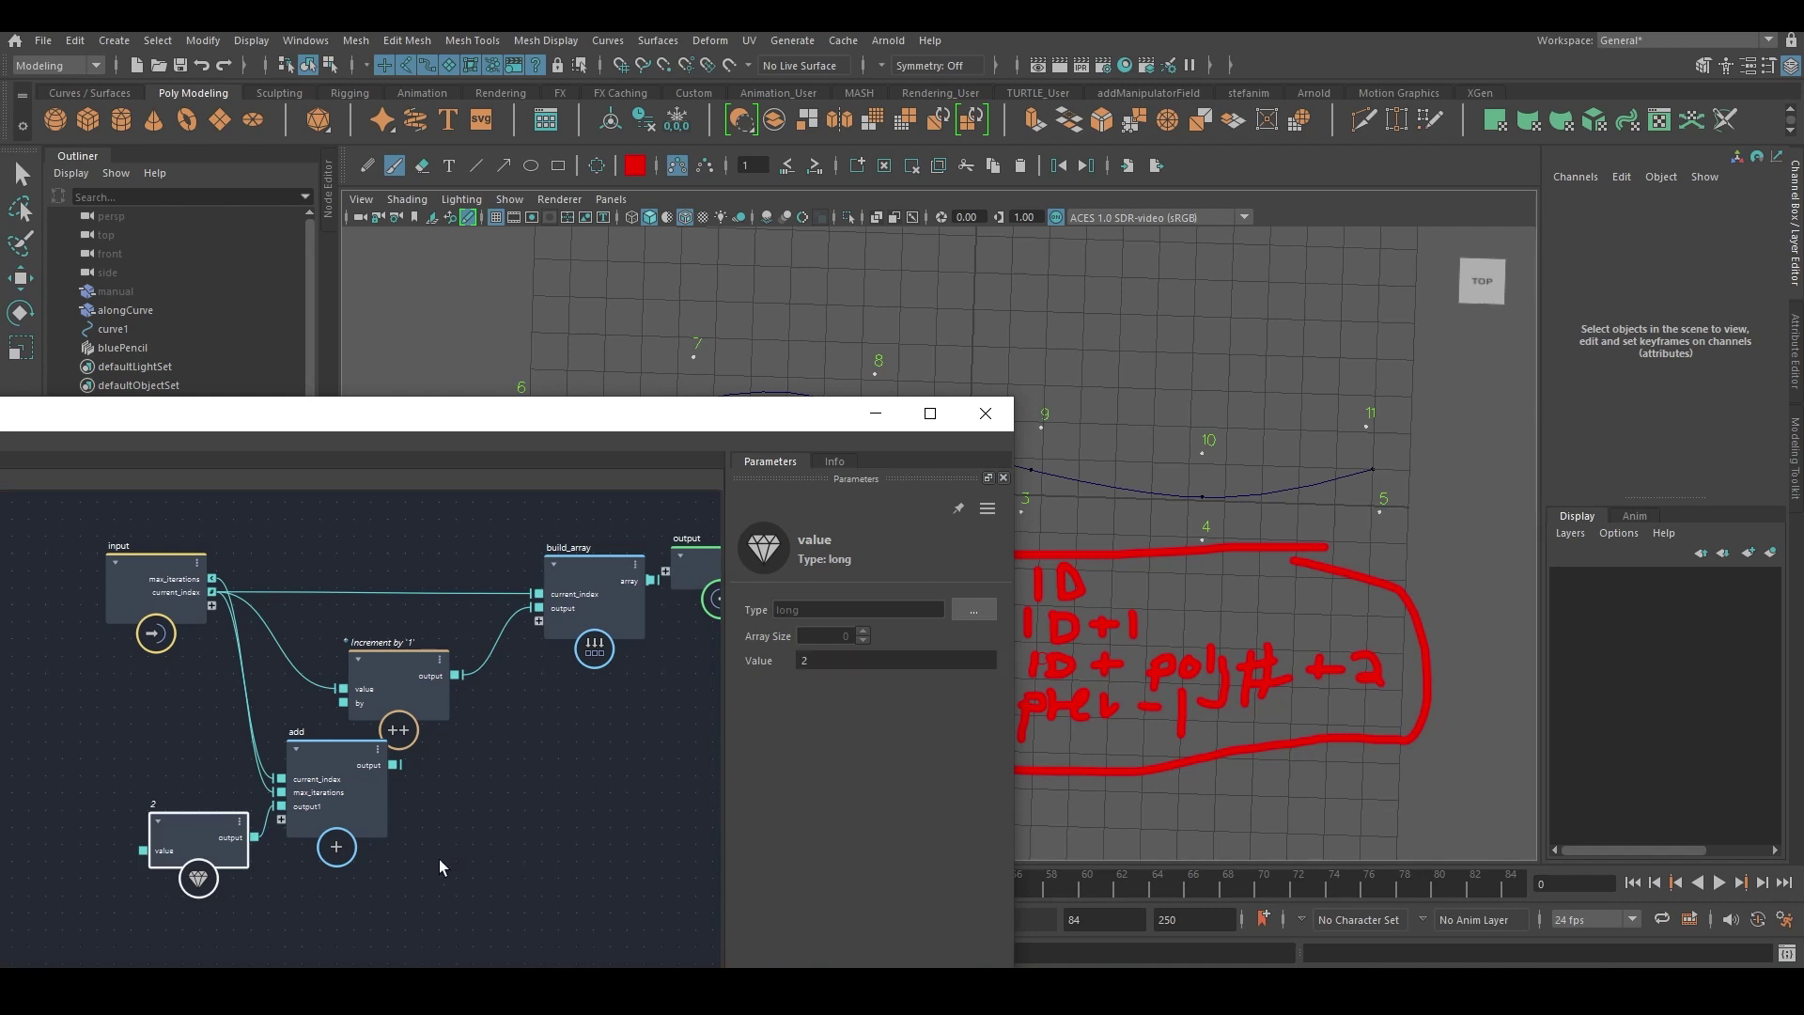
{"action": "left_click", "coordinate": [447, 854]}
{"action": "left_click_drag", "start_coordinate": [362, 781], "coordinate": [507, 636]}
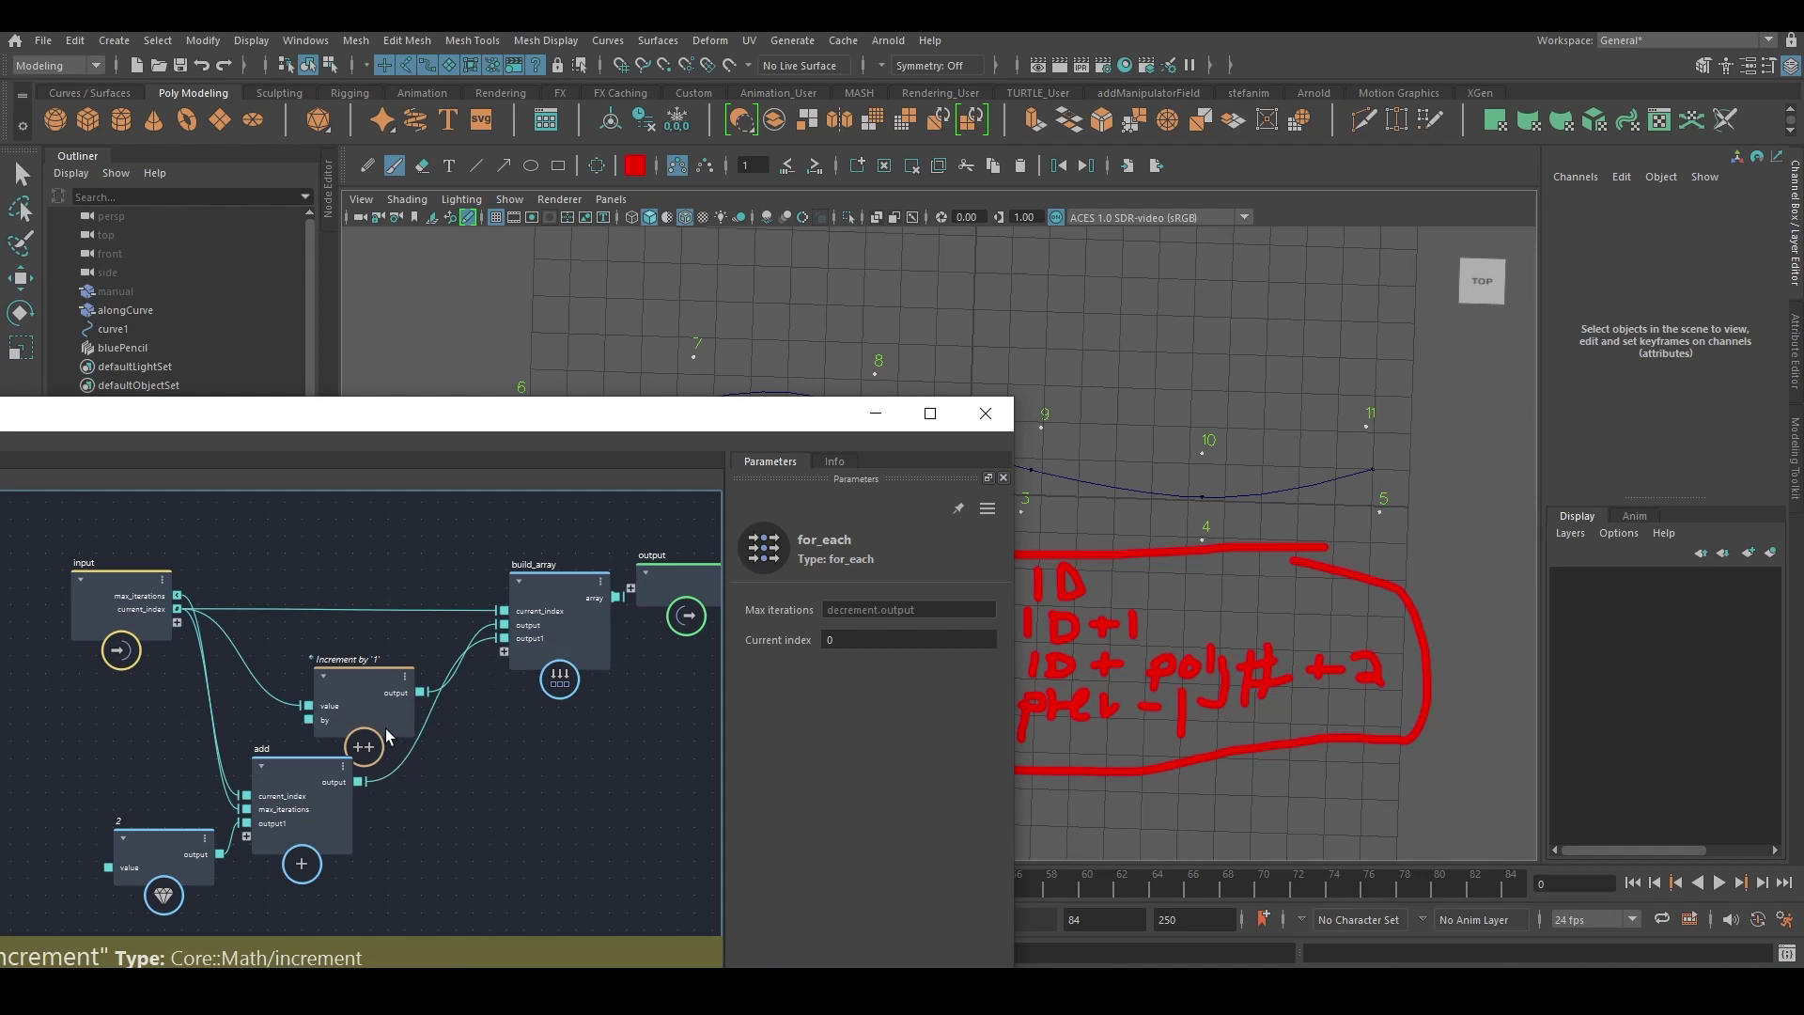
Add a decrement node and wire the add node's output through it into build_array as the fourth element.
{"action": "left_click_drag", "start_coordinate": [386, 729], "coordinate": [348, 710]}
{"action": "key", "text": "Tab"}
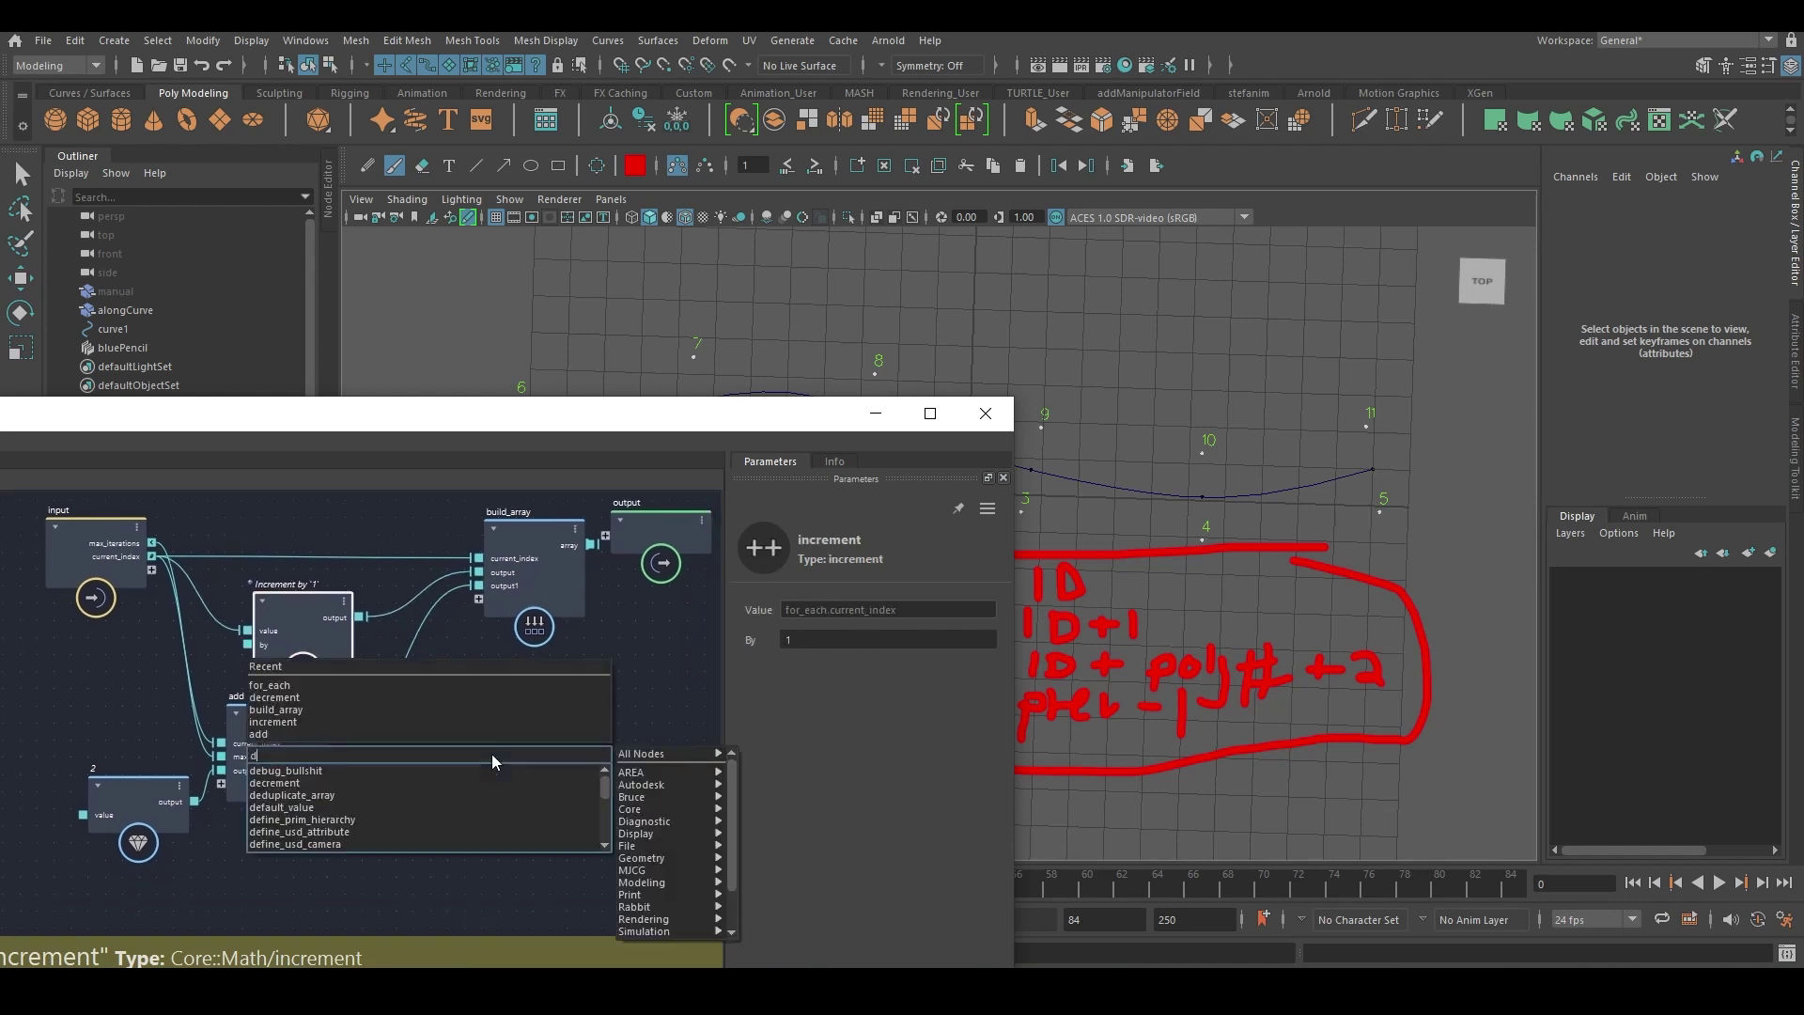
{"action": "type", "text": "dec"}
{"action": "left_click", "coordinate": [318, 770]}
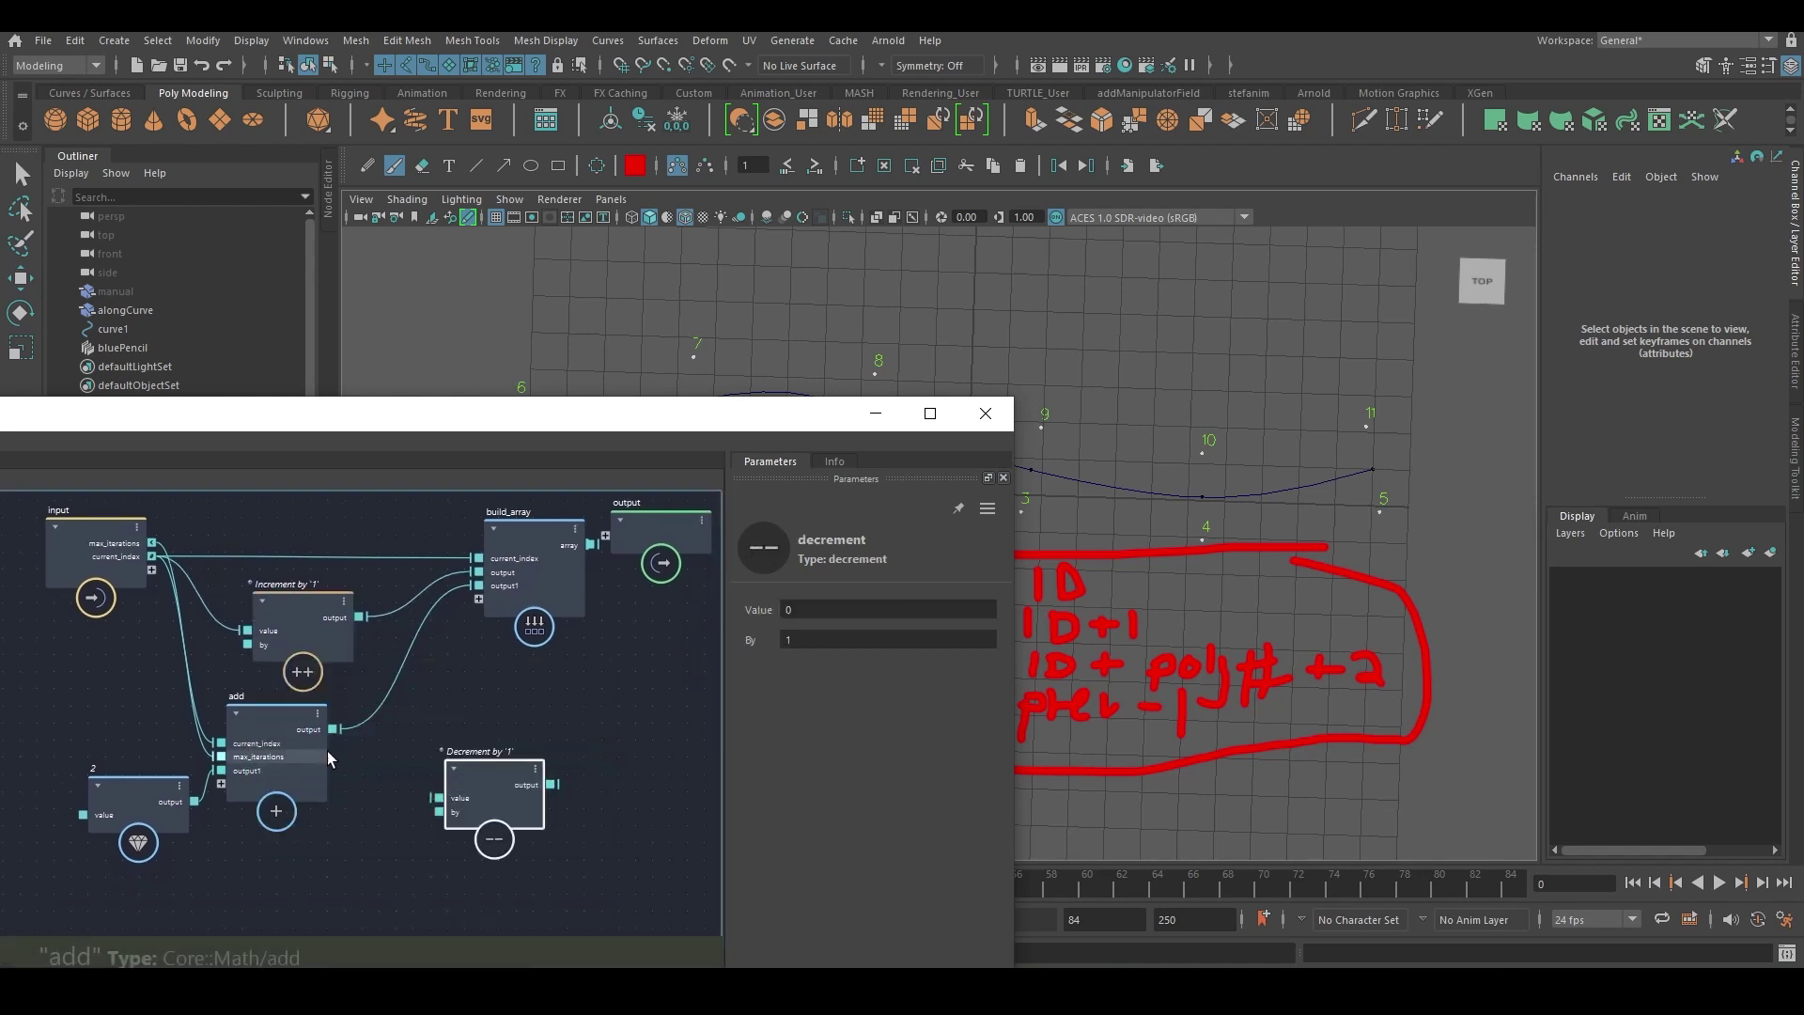
{"action": "left_click_drag", "start_coordinate": [331, 728], "coordinate": [489, 596]}
{"action": "middle_click_drag", "start_coordinate": [594, 669], "coordinate": [490, 739]}
Connect build_array's array to the compound's output node and return to the alongCurveShape level.
{"action": "left_click_drag", "start_coordinate": [523, 603], "coordinate": [556, 627]}
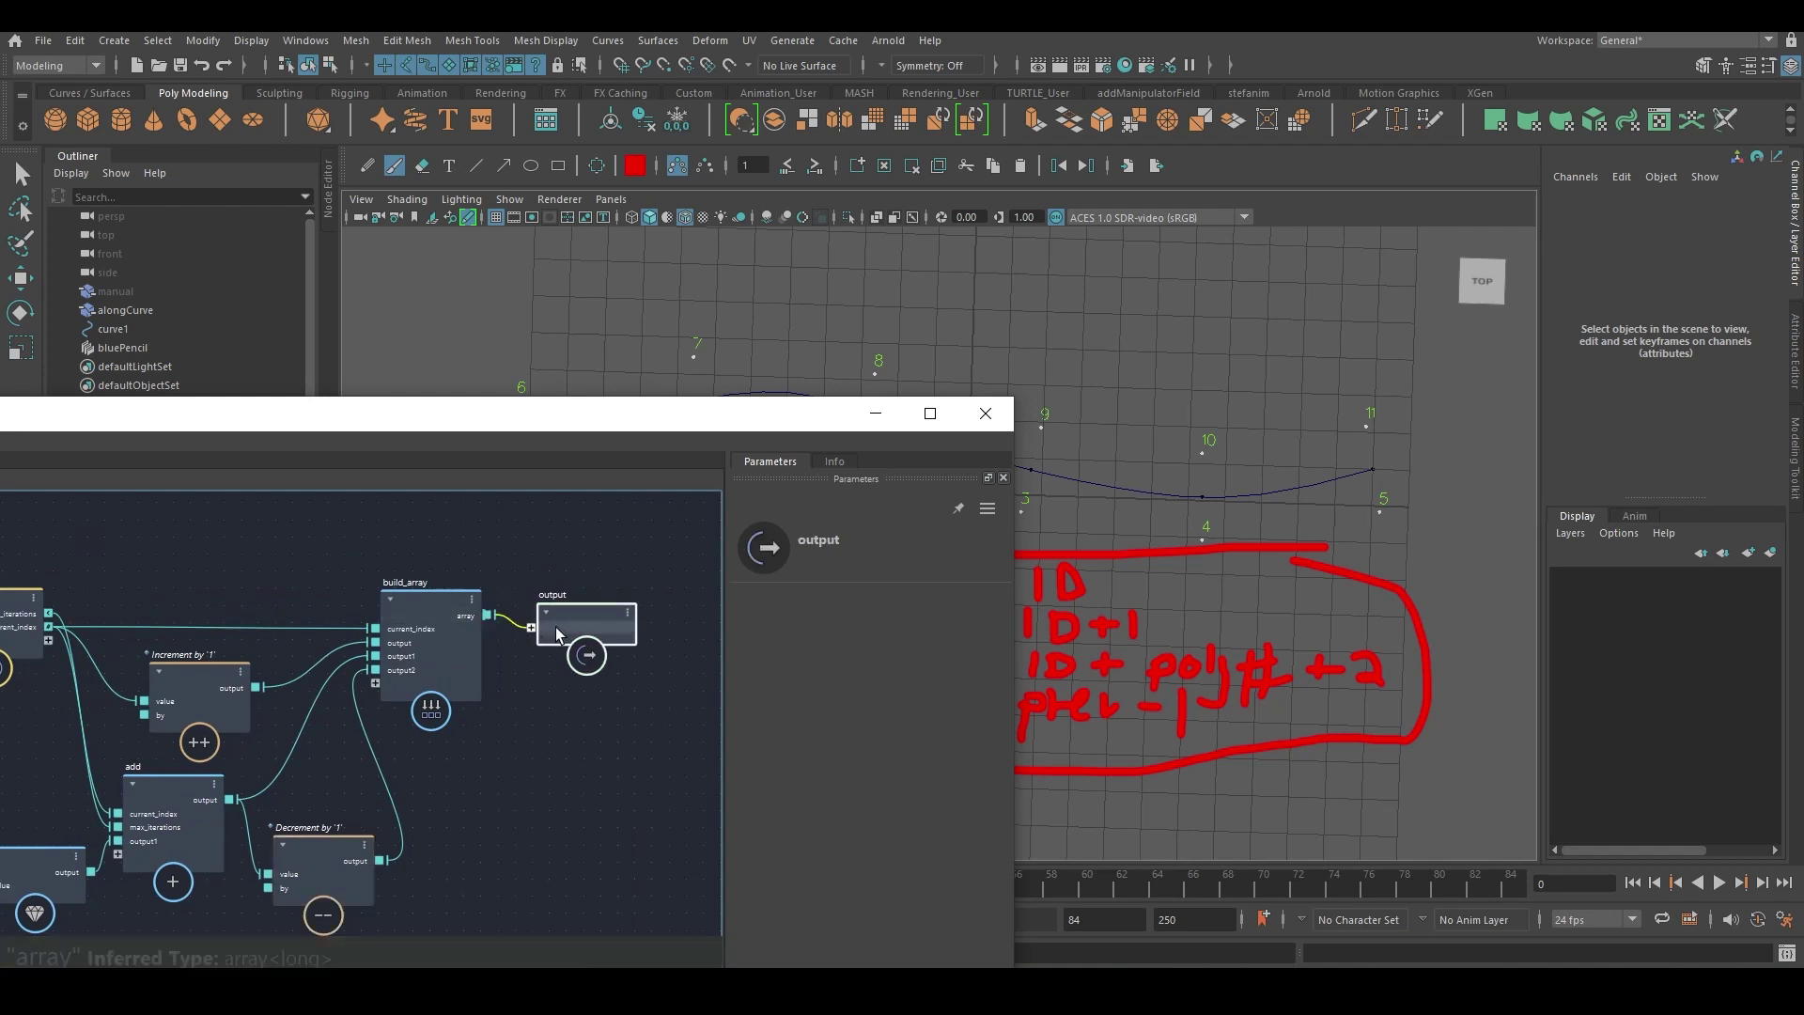
{"action": "middle_click_drag", "start_coordinate": [262, 577], "coordinate": [485, 558]}
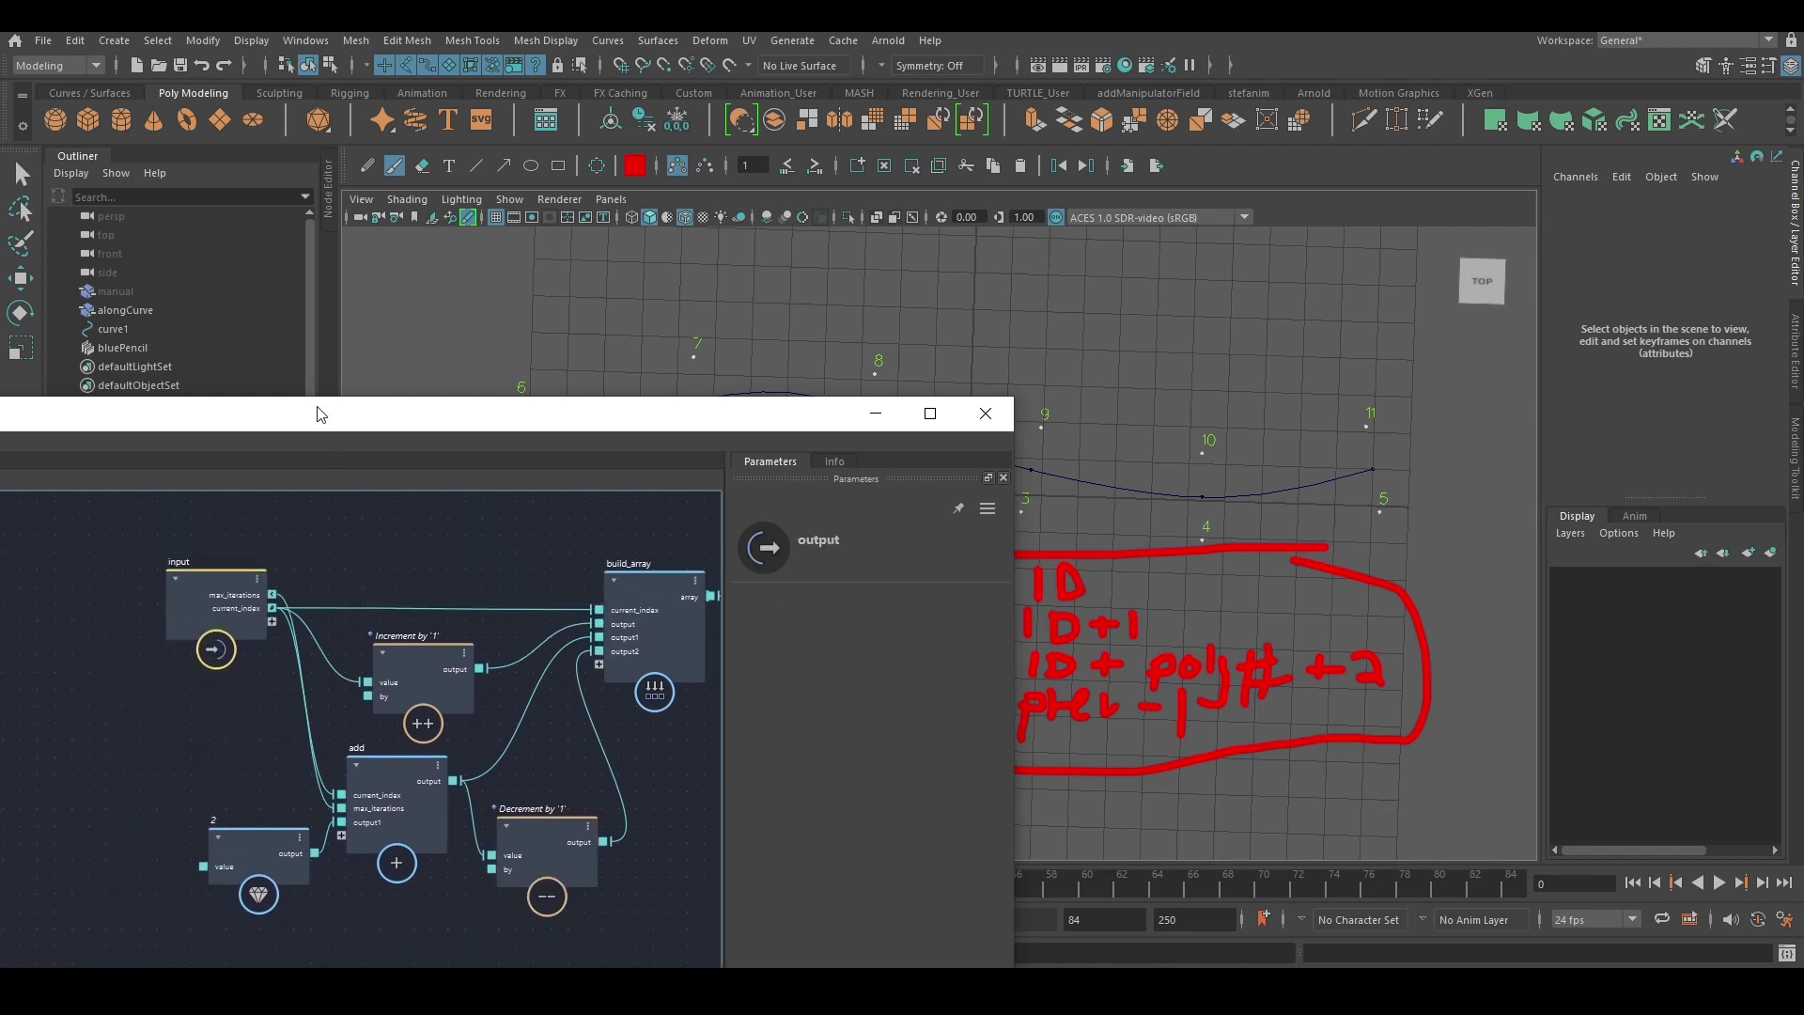
{"action": "left_click_drag", "start_coordinate": [319, 413], "coordinate": [873, 298]}
{"action": "left_click", "coordinate": [272, 365]}
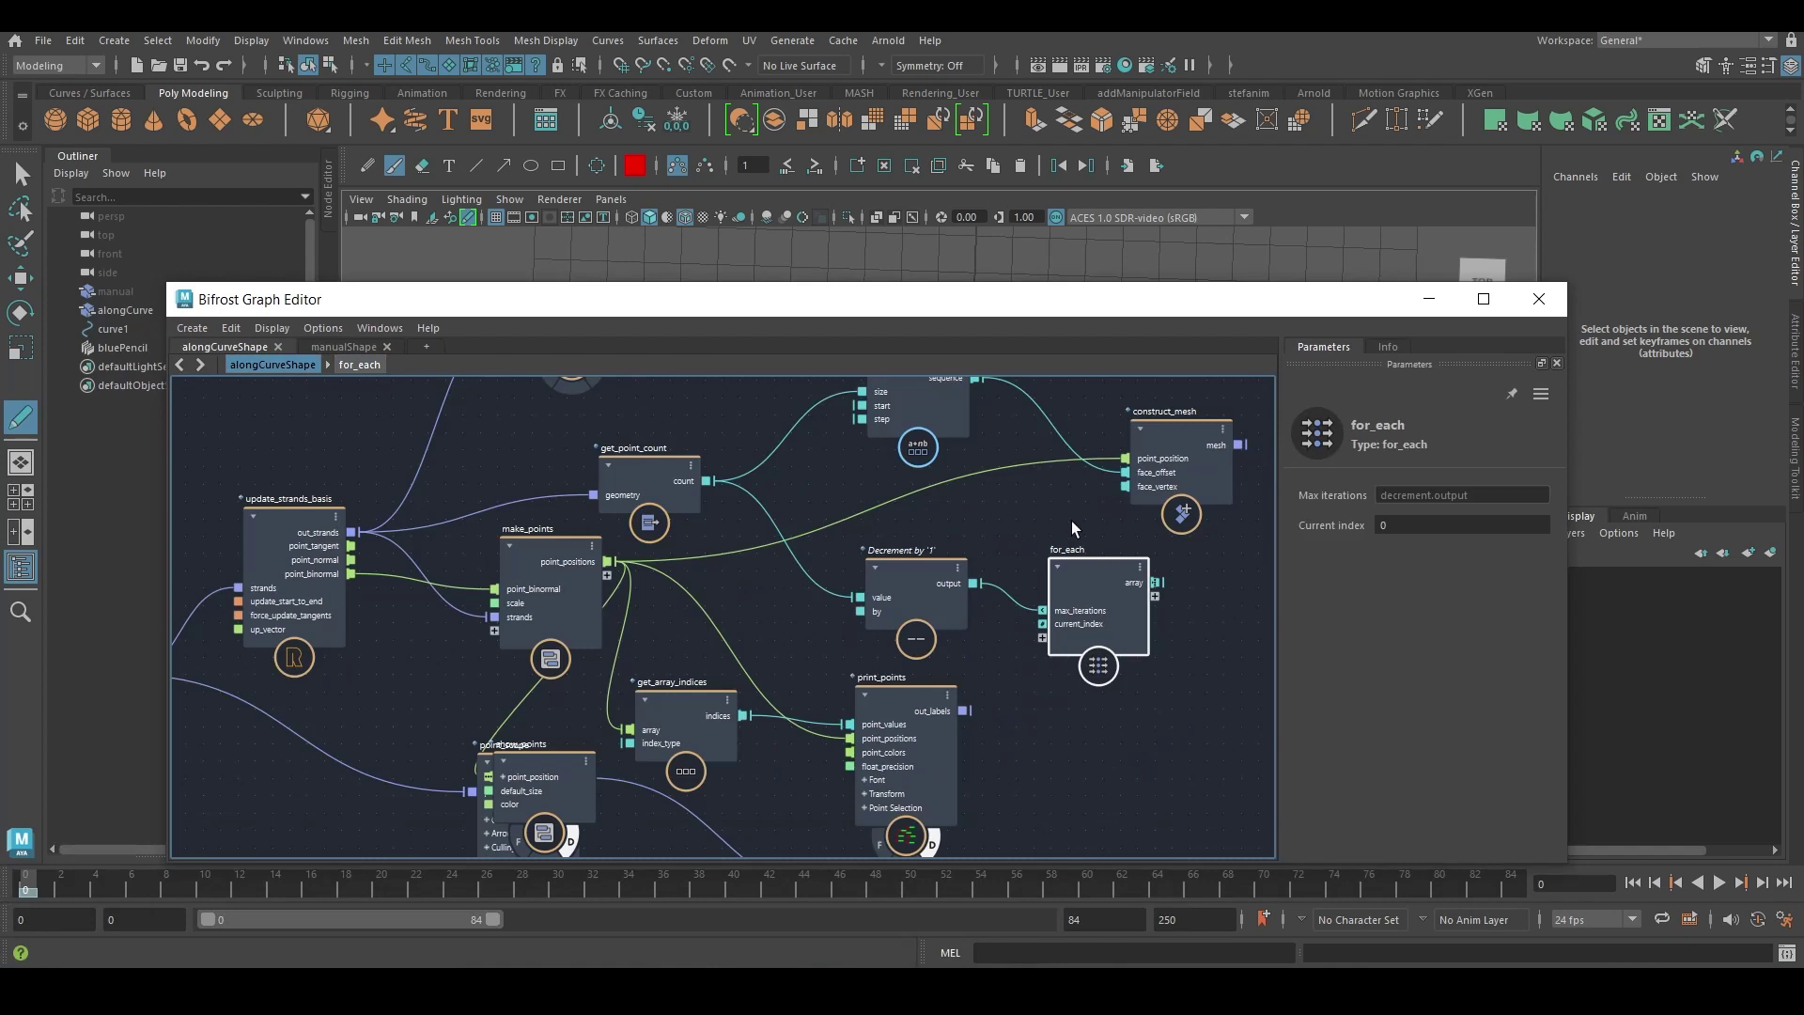
Make room before construct_mesh, add a flatten_nested_array node, and wire for_each's array into it.
{"action": "scroll", "coordinate": [669, 604], "scroll_direction": "up", "scroll_amount": 3}
{"action": "left_click", "coordinate": [765, 562]}
{"action": "left_click_drag", "start_coordinate": [766, 562], "coordinate": [1003, 526]}
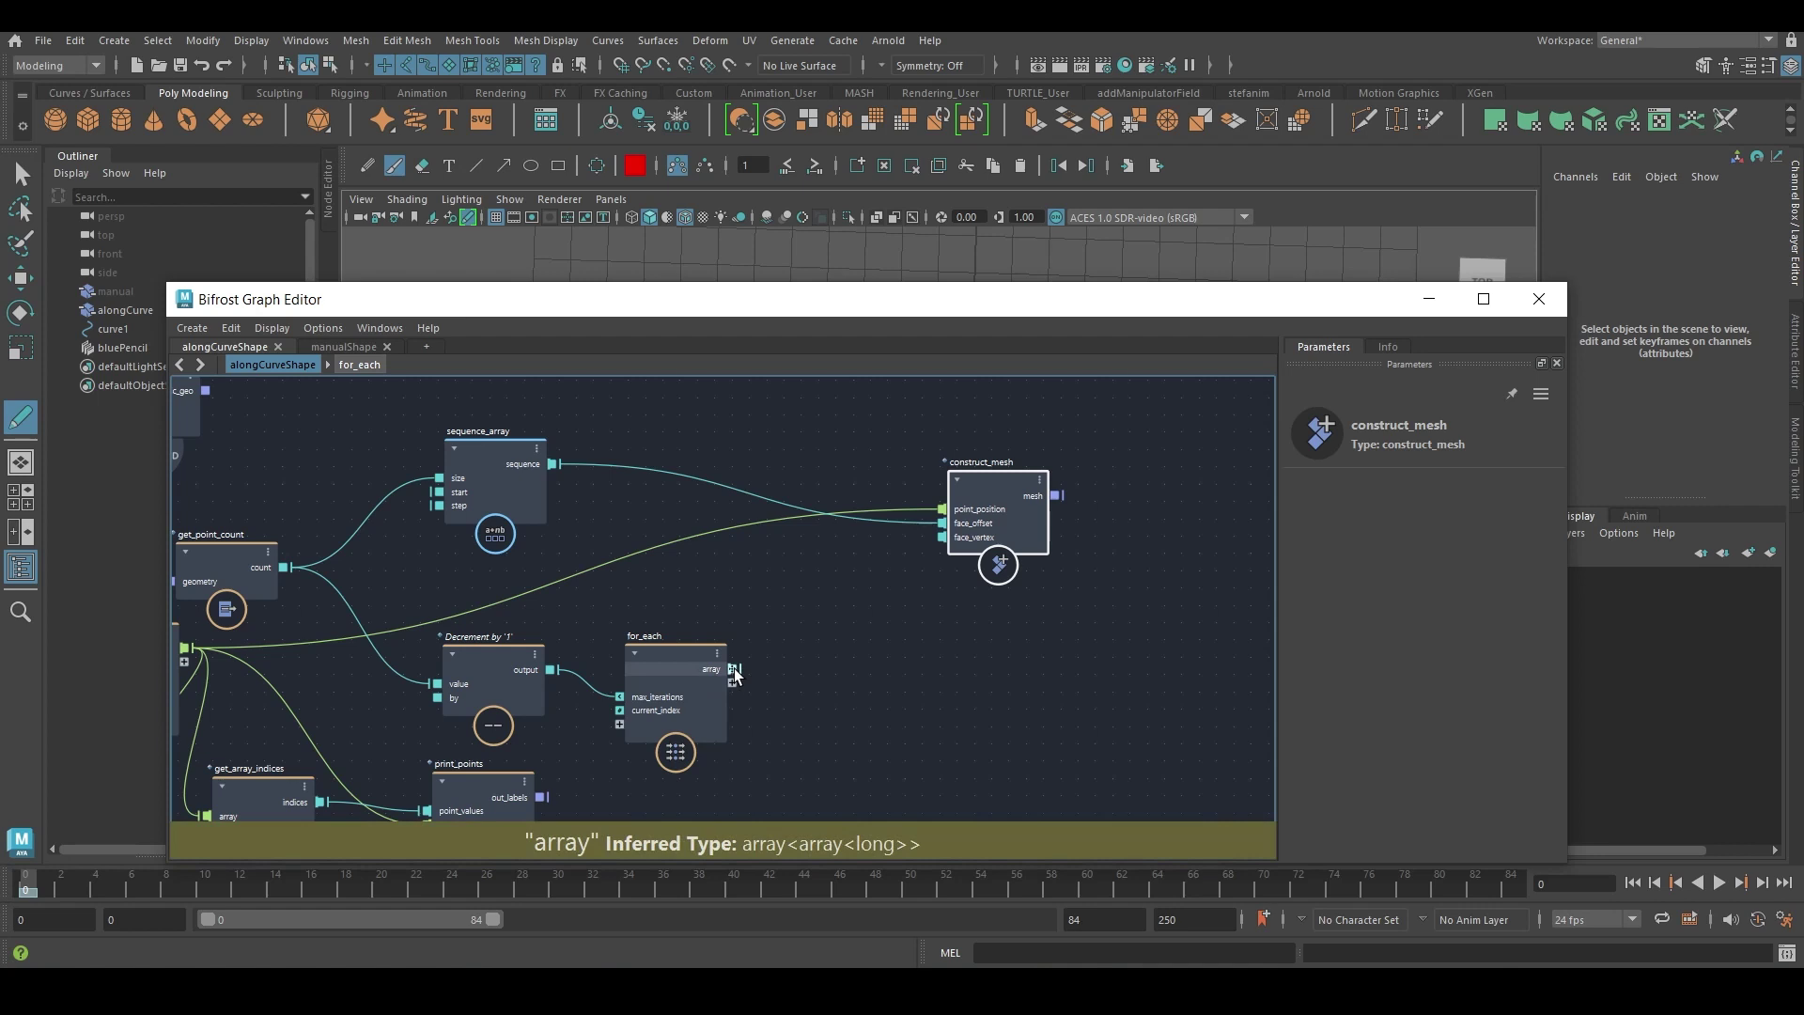
{"action": "middle_click_drag", "start_coordinate": [815, 648], "coordinate": [808, 649], "text": "alt"}
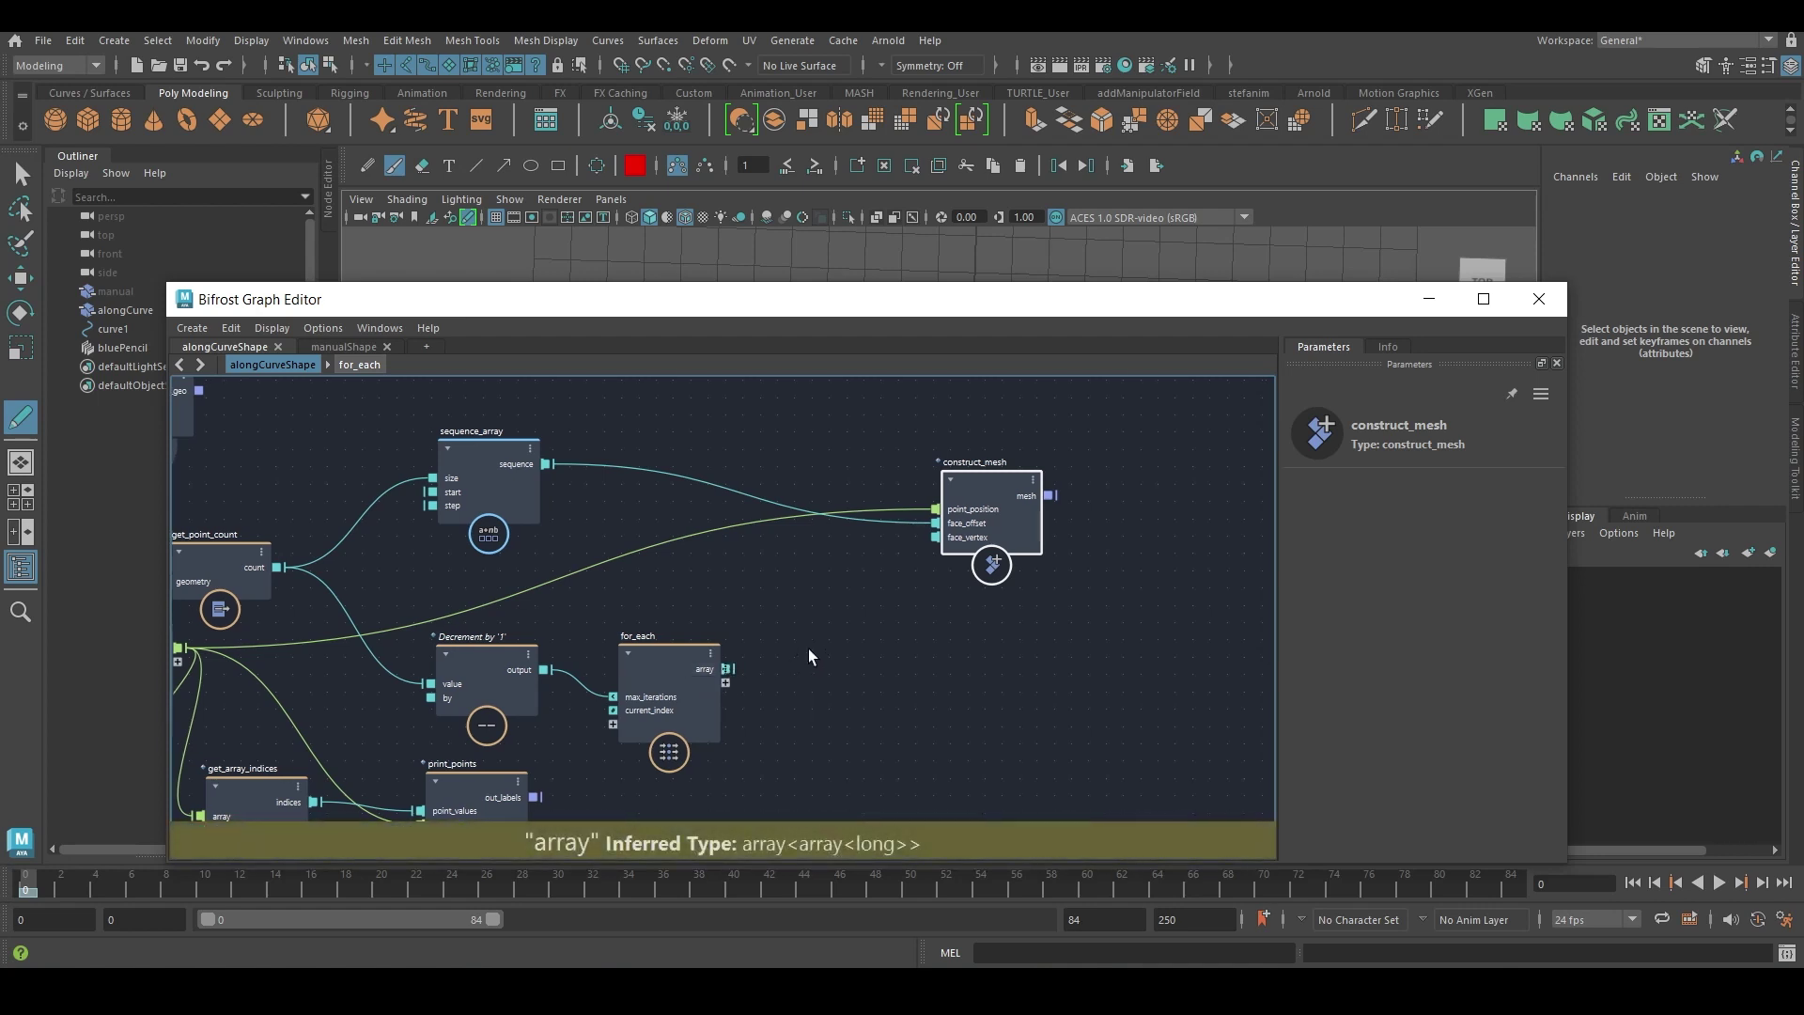
{"action": "key", "text": "Tab"}
{"action": "type", "text": "flatte"}
{"action": "key", "text": "Down"}
{"action": "key", "text": "Down"}
{"action": "key", "text": "Down"}
{"action": "key", "text": "Down"}
{"action": "key", "text": "Return"}
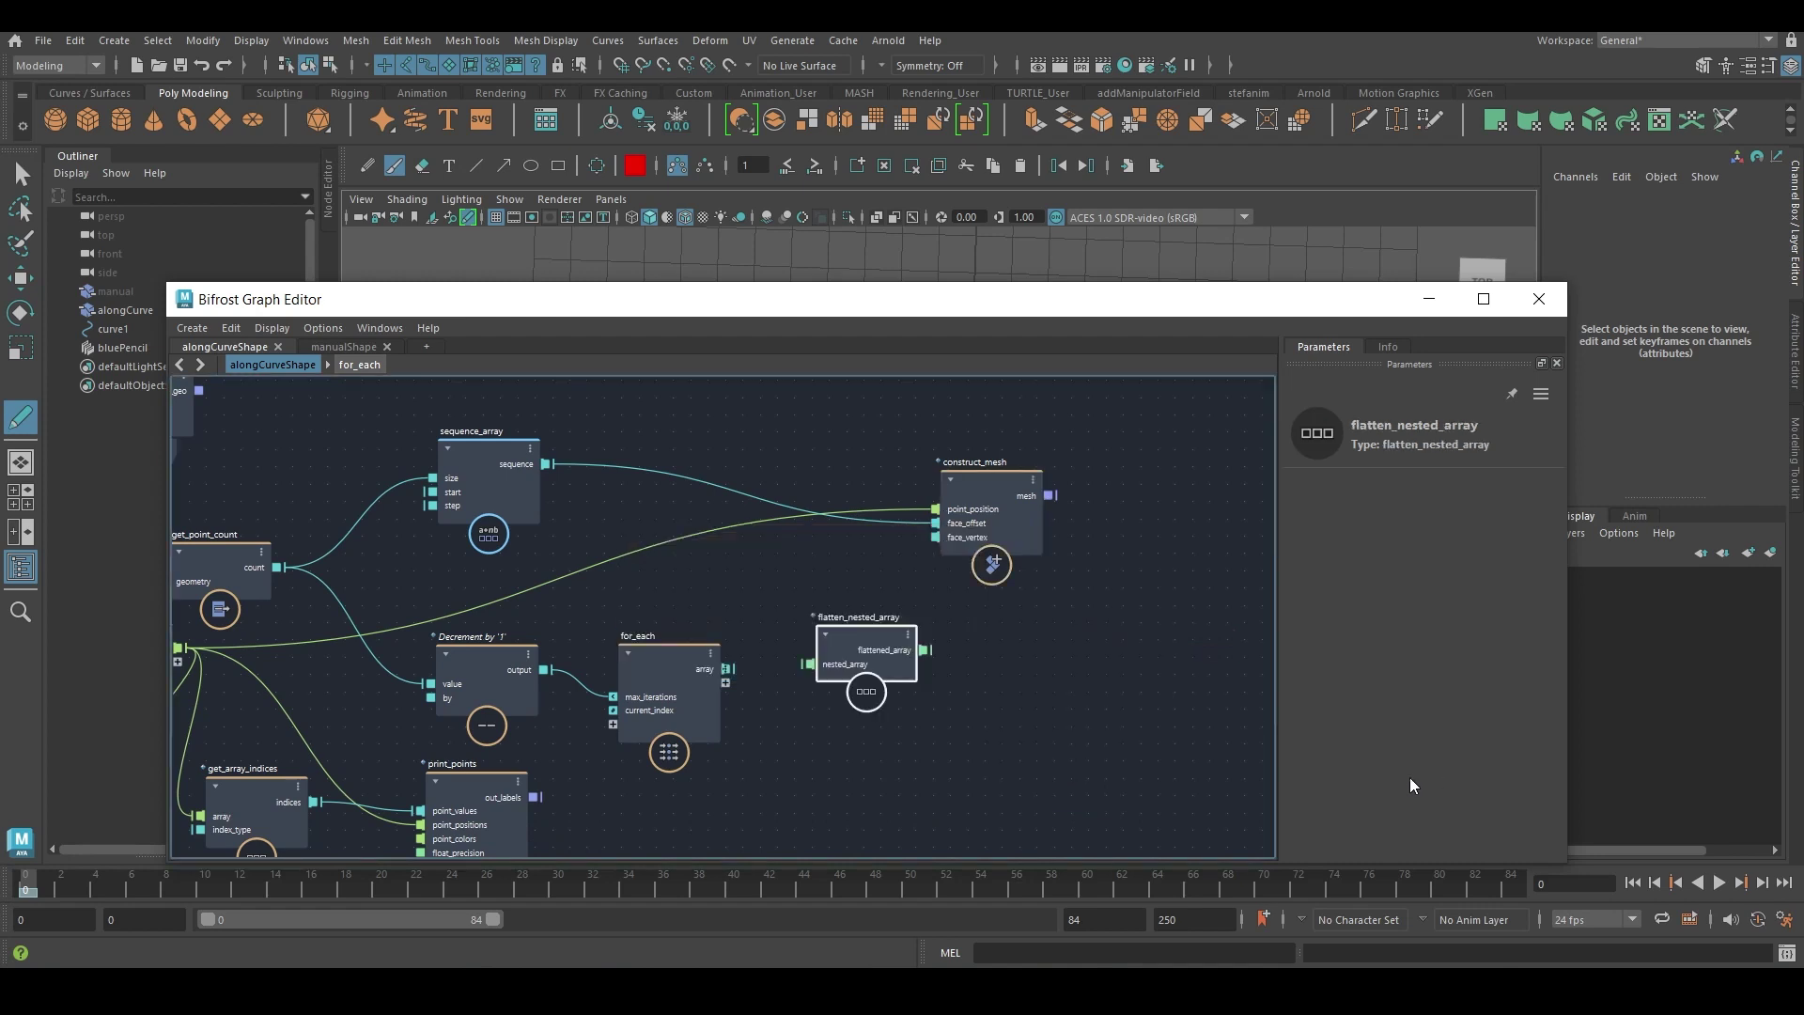
{"action": "left_click_drag", "start_coordinate": [728, 669], "coordinate": [883, 655]}
{"action": "middle_click_drag", "start_coordinate": [883, 656], "coordinate": [715, 667], "text": "alt"}
Add a to_unsigned_int node and wire flattened_array through it into construct_mesh's face_vertex.
{"action": "left_click", "coordinate": [854, 533]}
{"action": "left_click_drag", "start_coordinate": [854, 543], "coordinate": [953, 523]}
{"action": "key", "text": "Tab"}
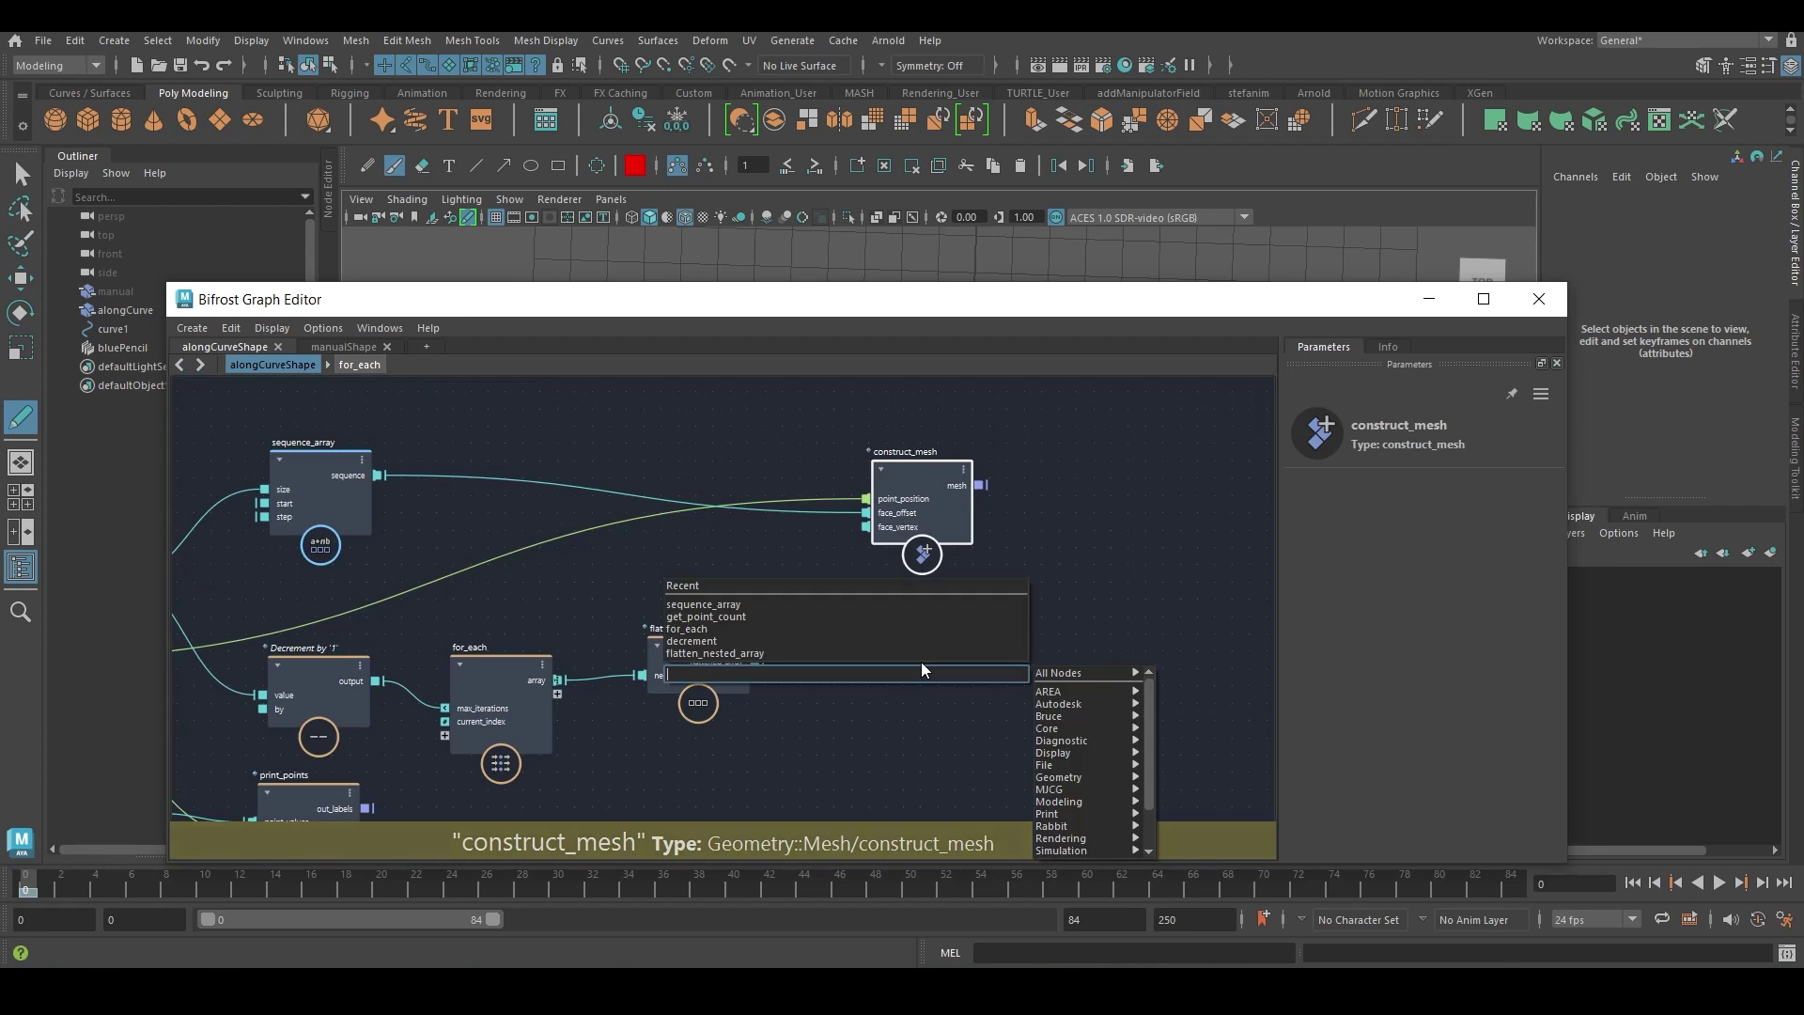
{"action": "type", "text": "to_un"}
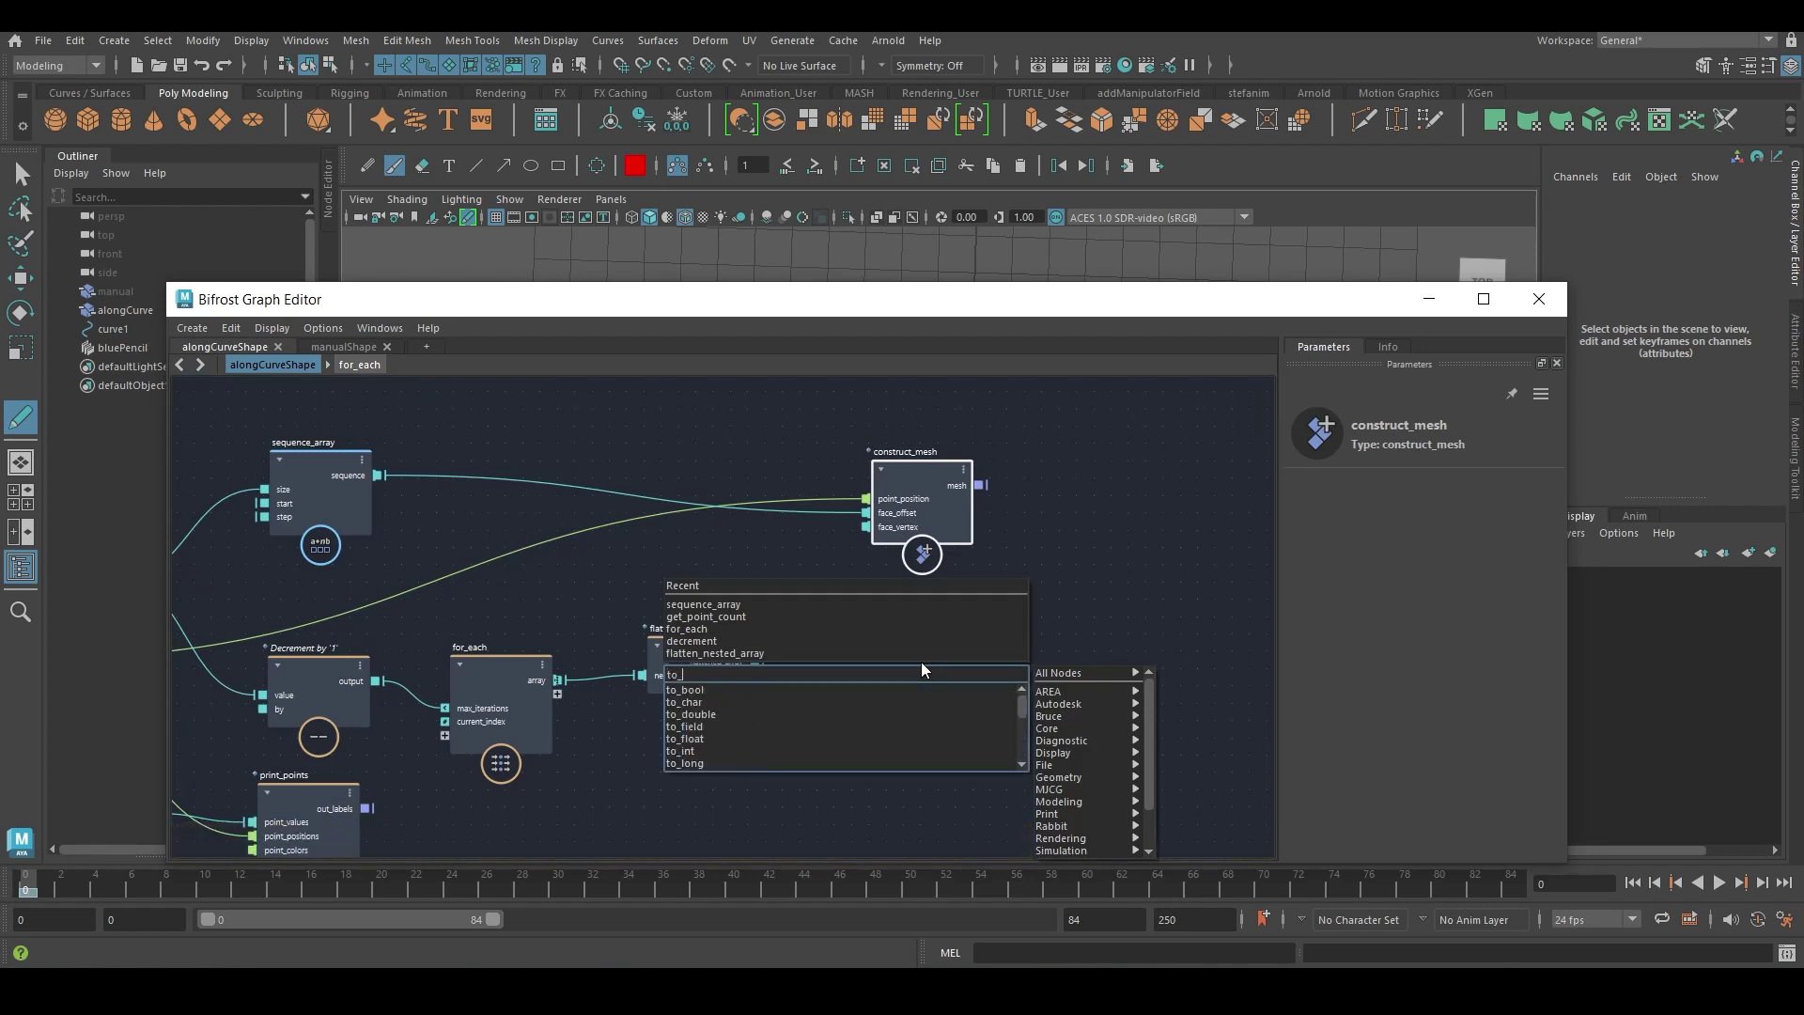
{"action": "key", "text": "Down"}
{"action": "key", "text": "Down"}
{"action": "key", "text": "Return"}
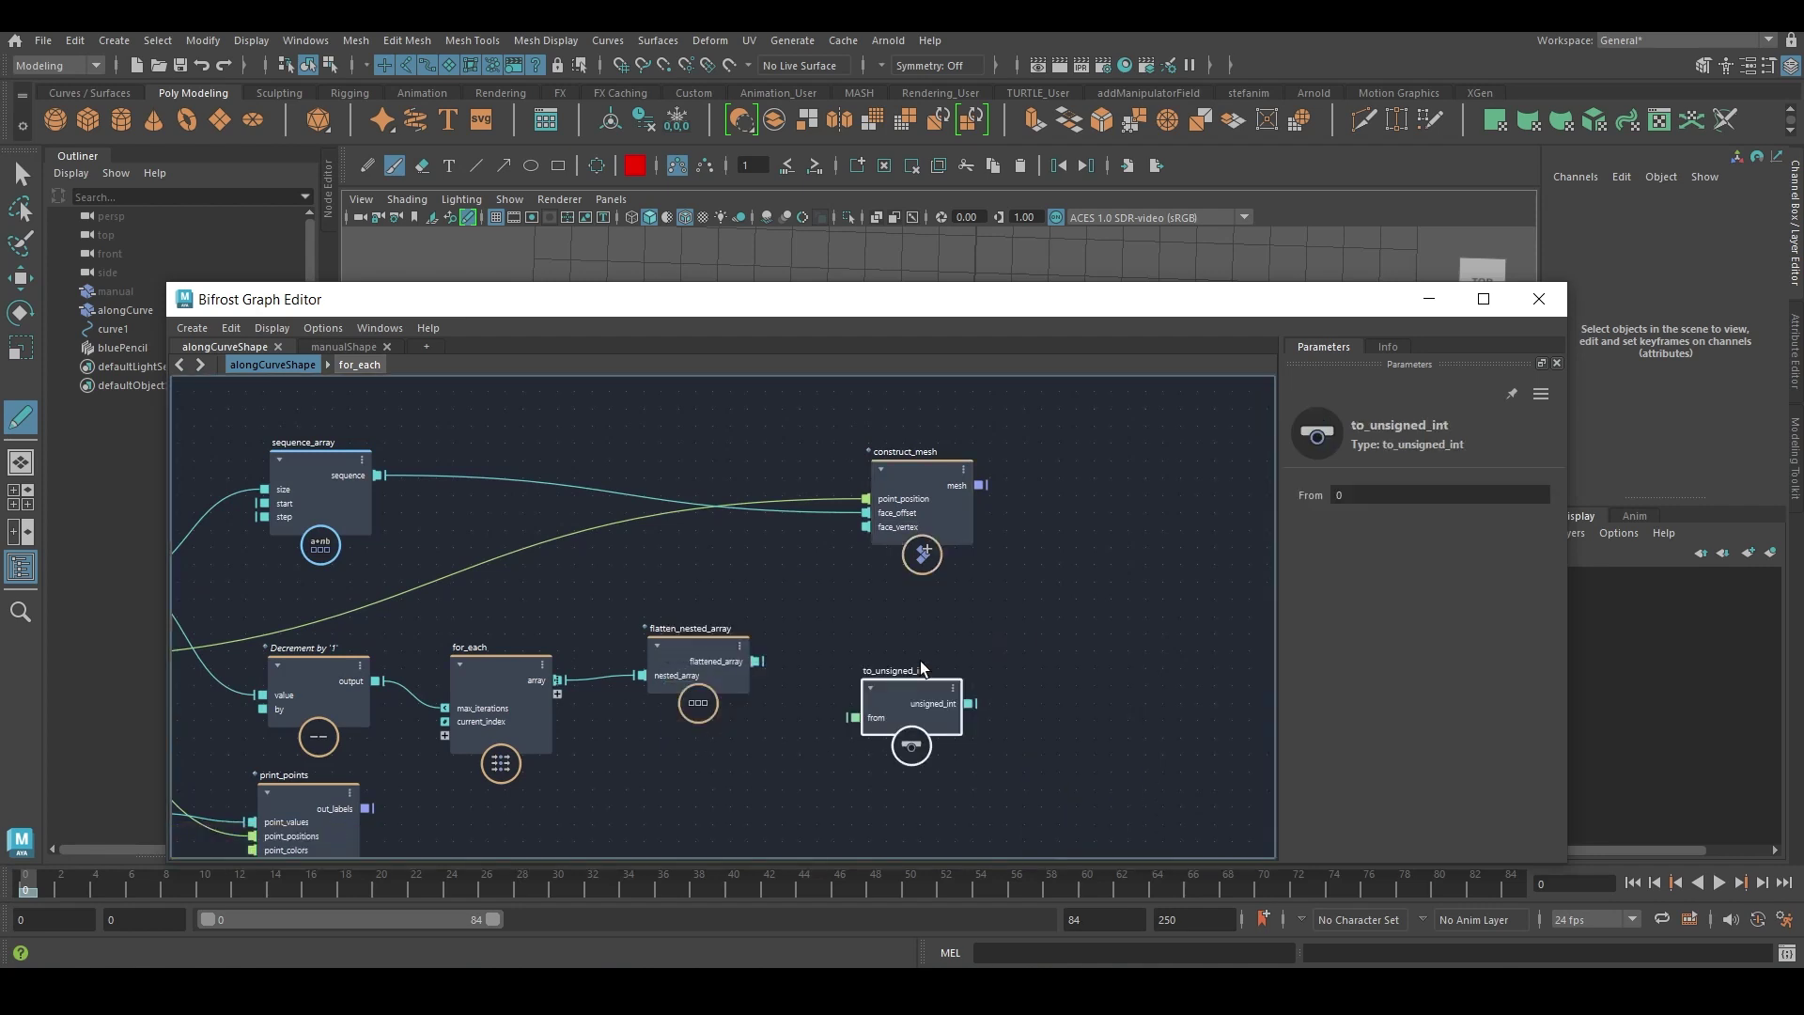
{"action": "left_click_drag", "start_coordinate": [859, 716], "coordinate": [872, 667]}
{"action": "left_click_drag", "start_coordinate": [894, 509], "coordinate": [958, 513]}
{"action": "left_click_drag", "start_coordinate": [928, 662], "coordinate": [931, 531]}
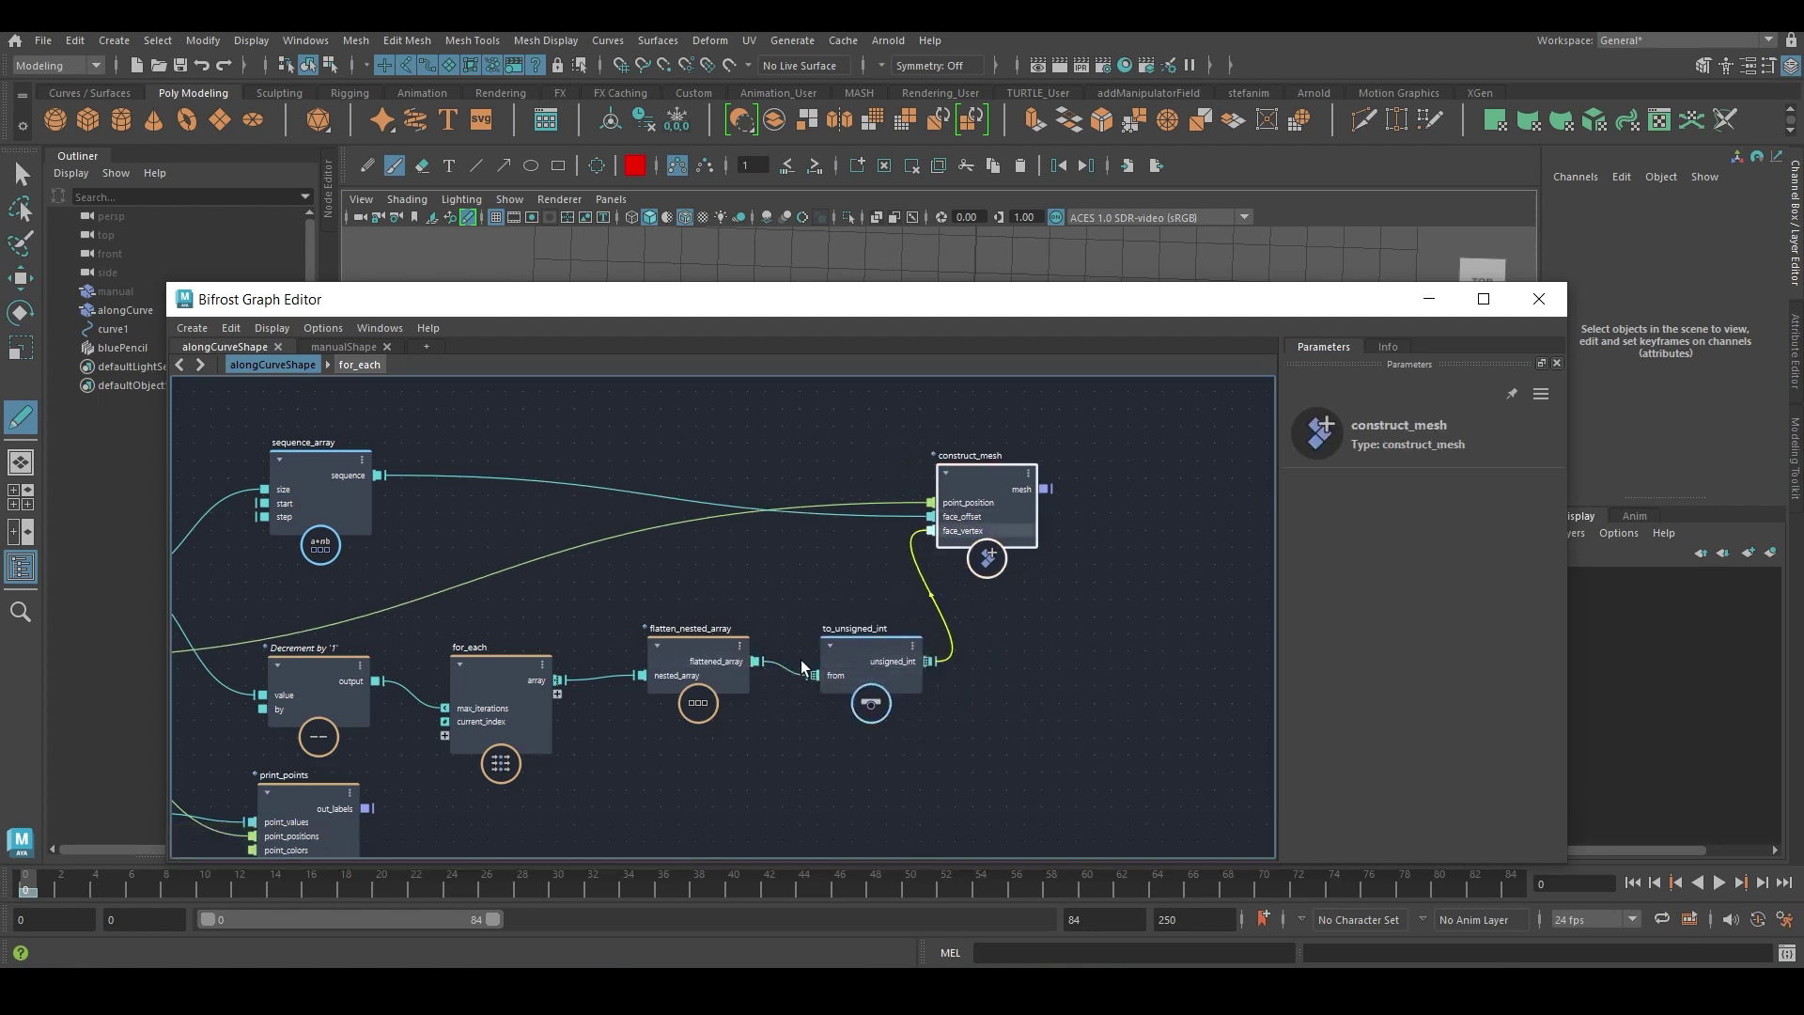
Add an output node beside construct_mesh and wire construct_mesh's mesh into it.
{"action": "middle_click_drag", "start_coordinate": [961, 611], "coordinate": [1095, 627], "text": "alt"}
{"action": "right_click_drag", "start_coordinate": [1094, 627], "coordinate": [1045, 623], "text": "alt"}
{"action": "middle_click_drag", "start_coordinate": [1045, 624], "coordinate": [714, 578], "text": "alt"}
{"action": "left_click", "coordinate": [910, 605]}
{"action": "key", "text": "Tab"}
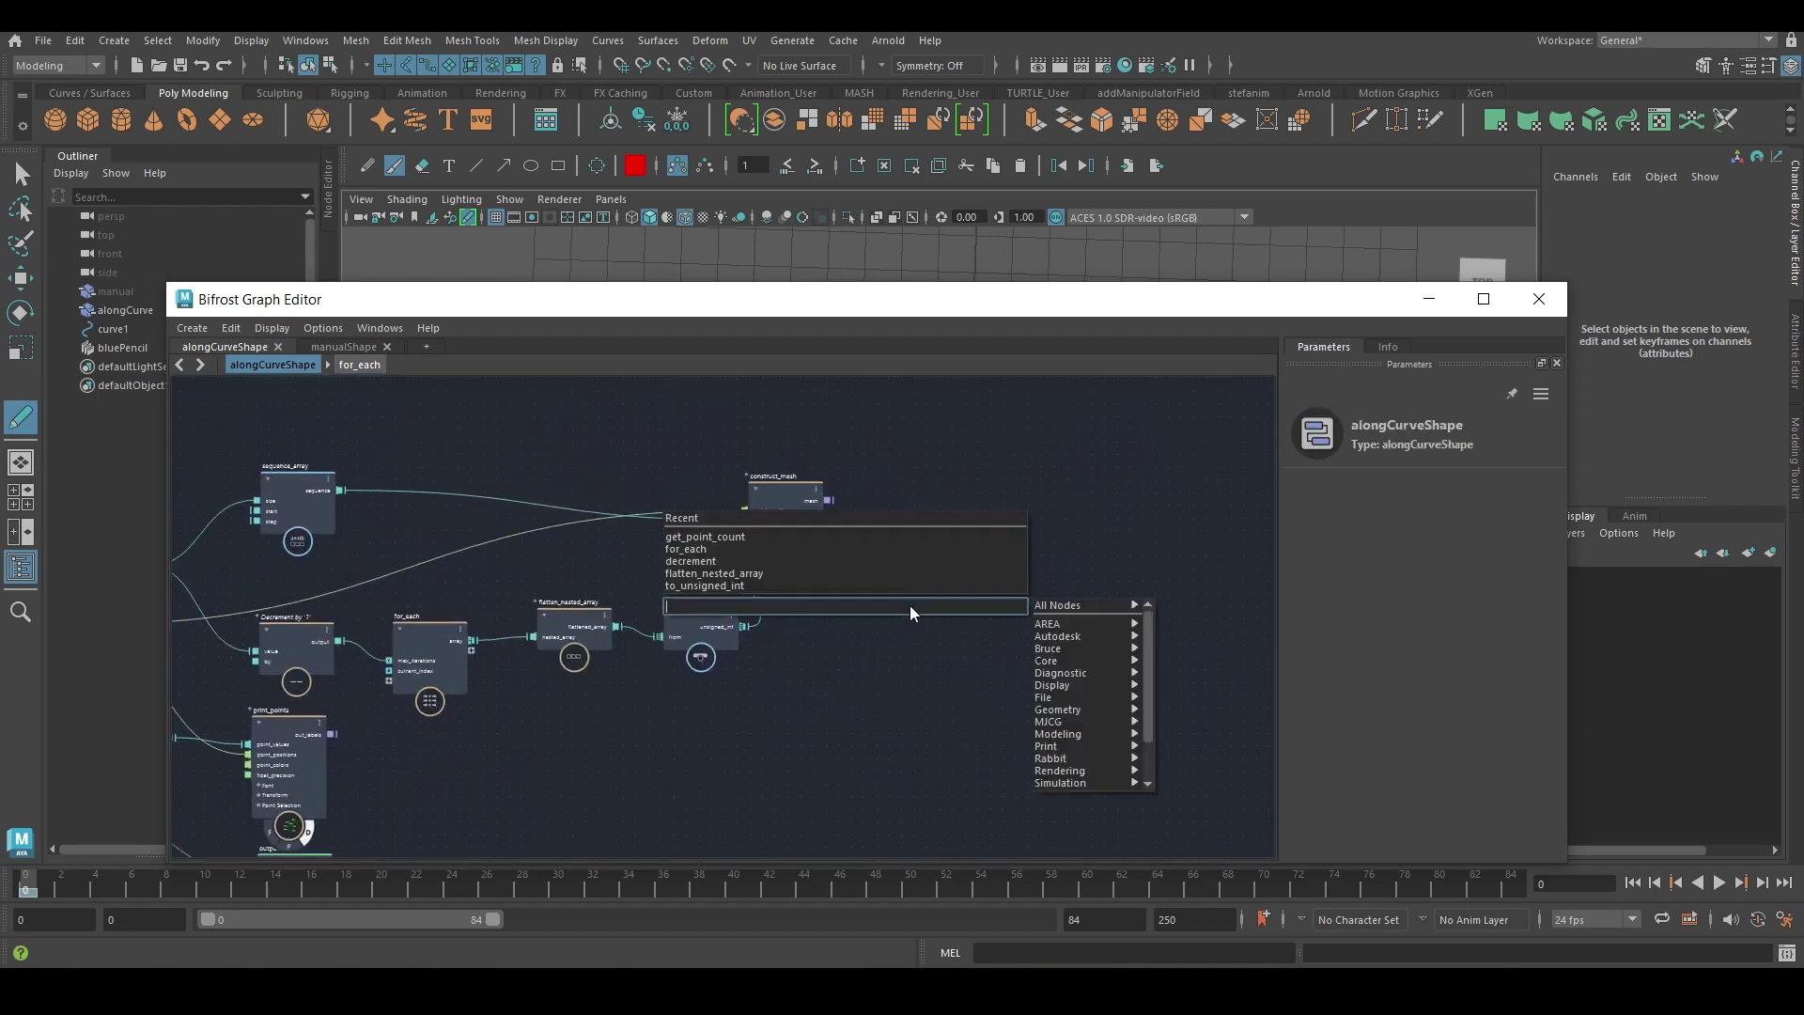
{"action": "type", "text": "out"}
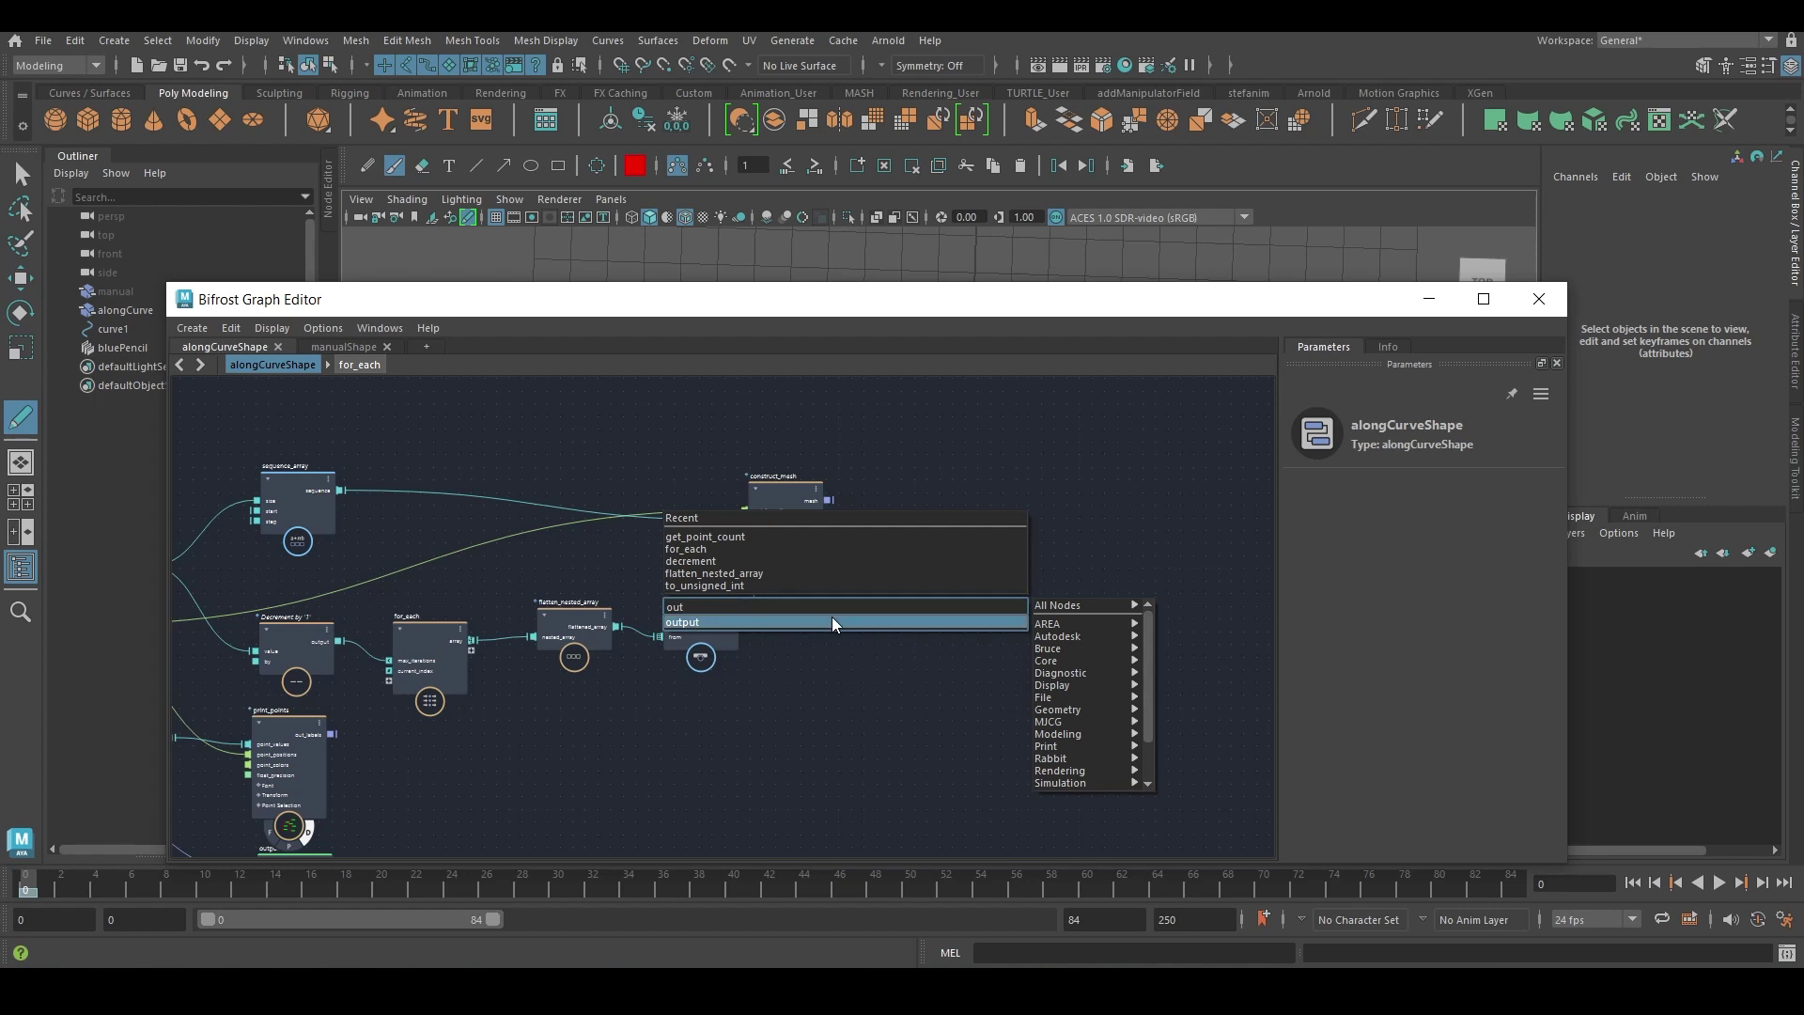
{"action": "left_click", "coordinate": [831, 620]}
{"action": "left_click_drag", "start_coordinate": [900, 635], "coordinate": [905, 553]}
{"action": "left_click_drag", "start_coordinate": [826, 500], "coordinate": [887, 550]}
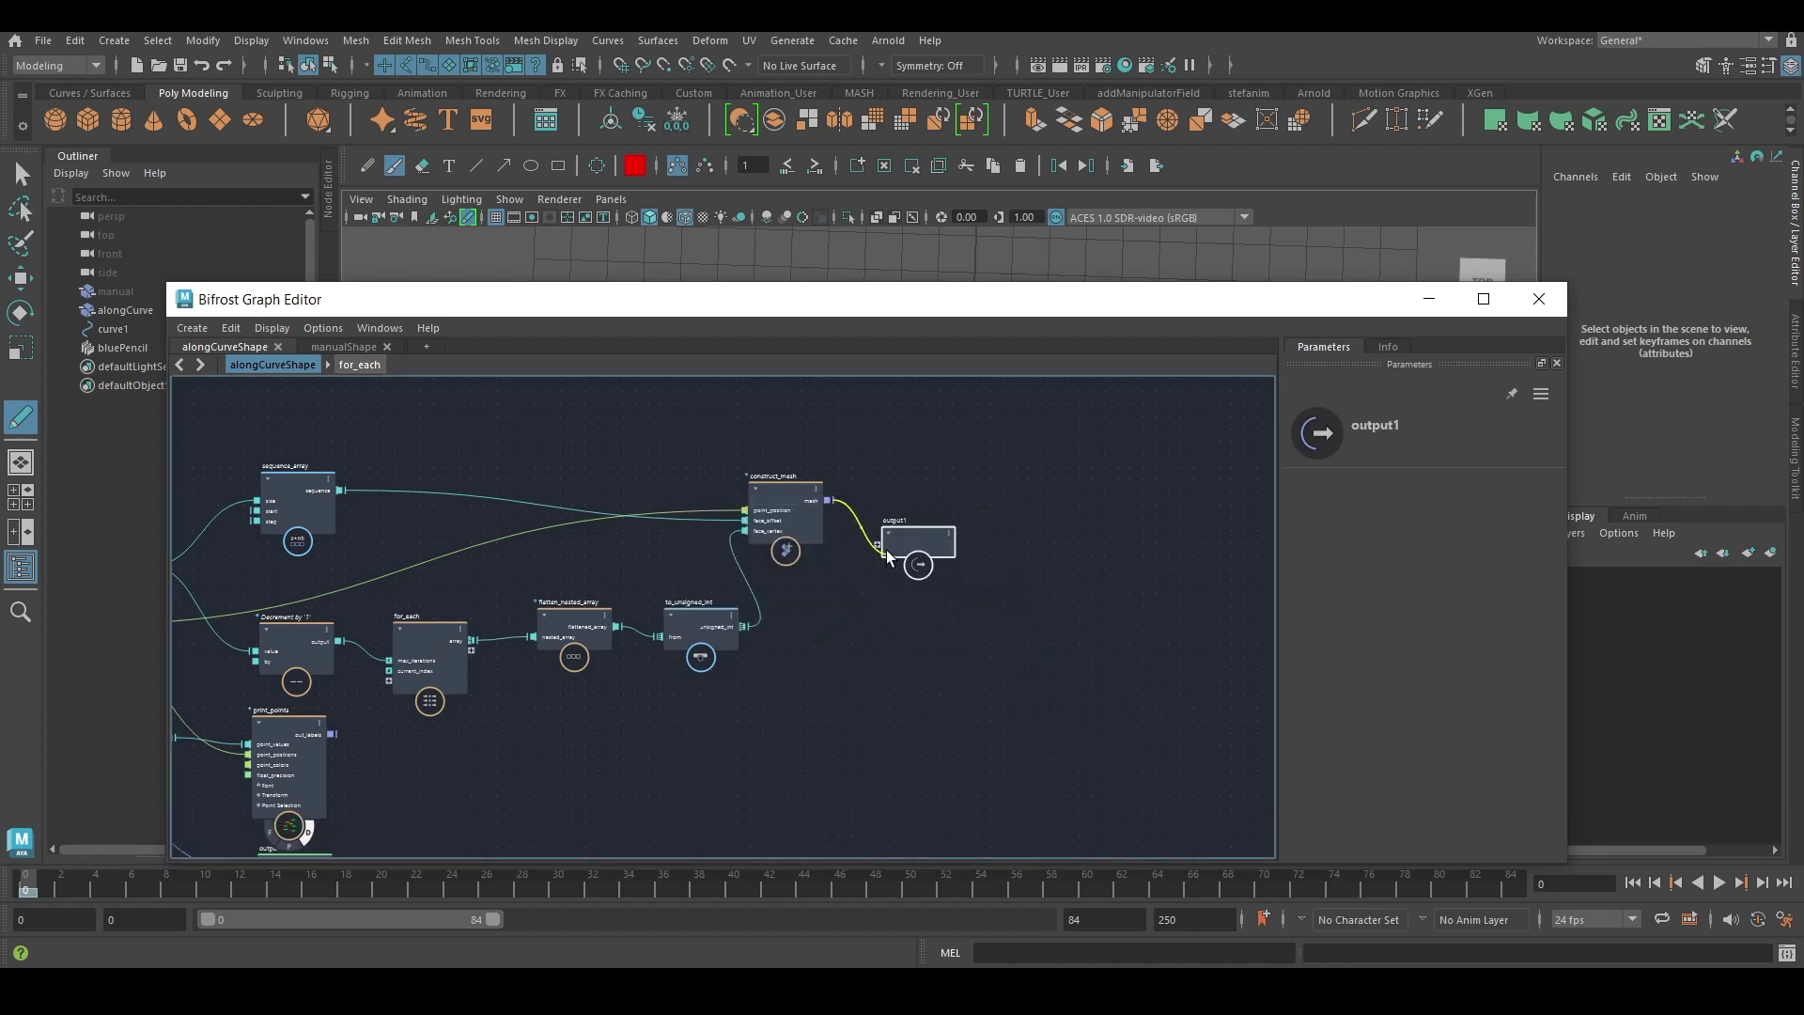
Uncover the viewport, remove the red Blue Pencil notes, and hide the grid.
{"action": "left_click_drag", "start_coordinate": [846, 302], "coordinate": [766, 654]}
{"action": "middle_click_drag", "start_coordinate": [876, 515], "coordinate": [861, 447], "text": "alt"}
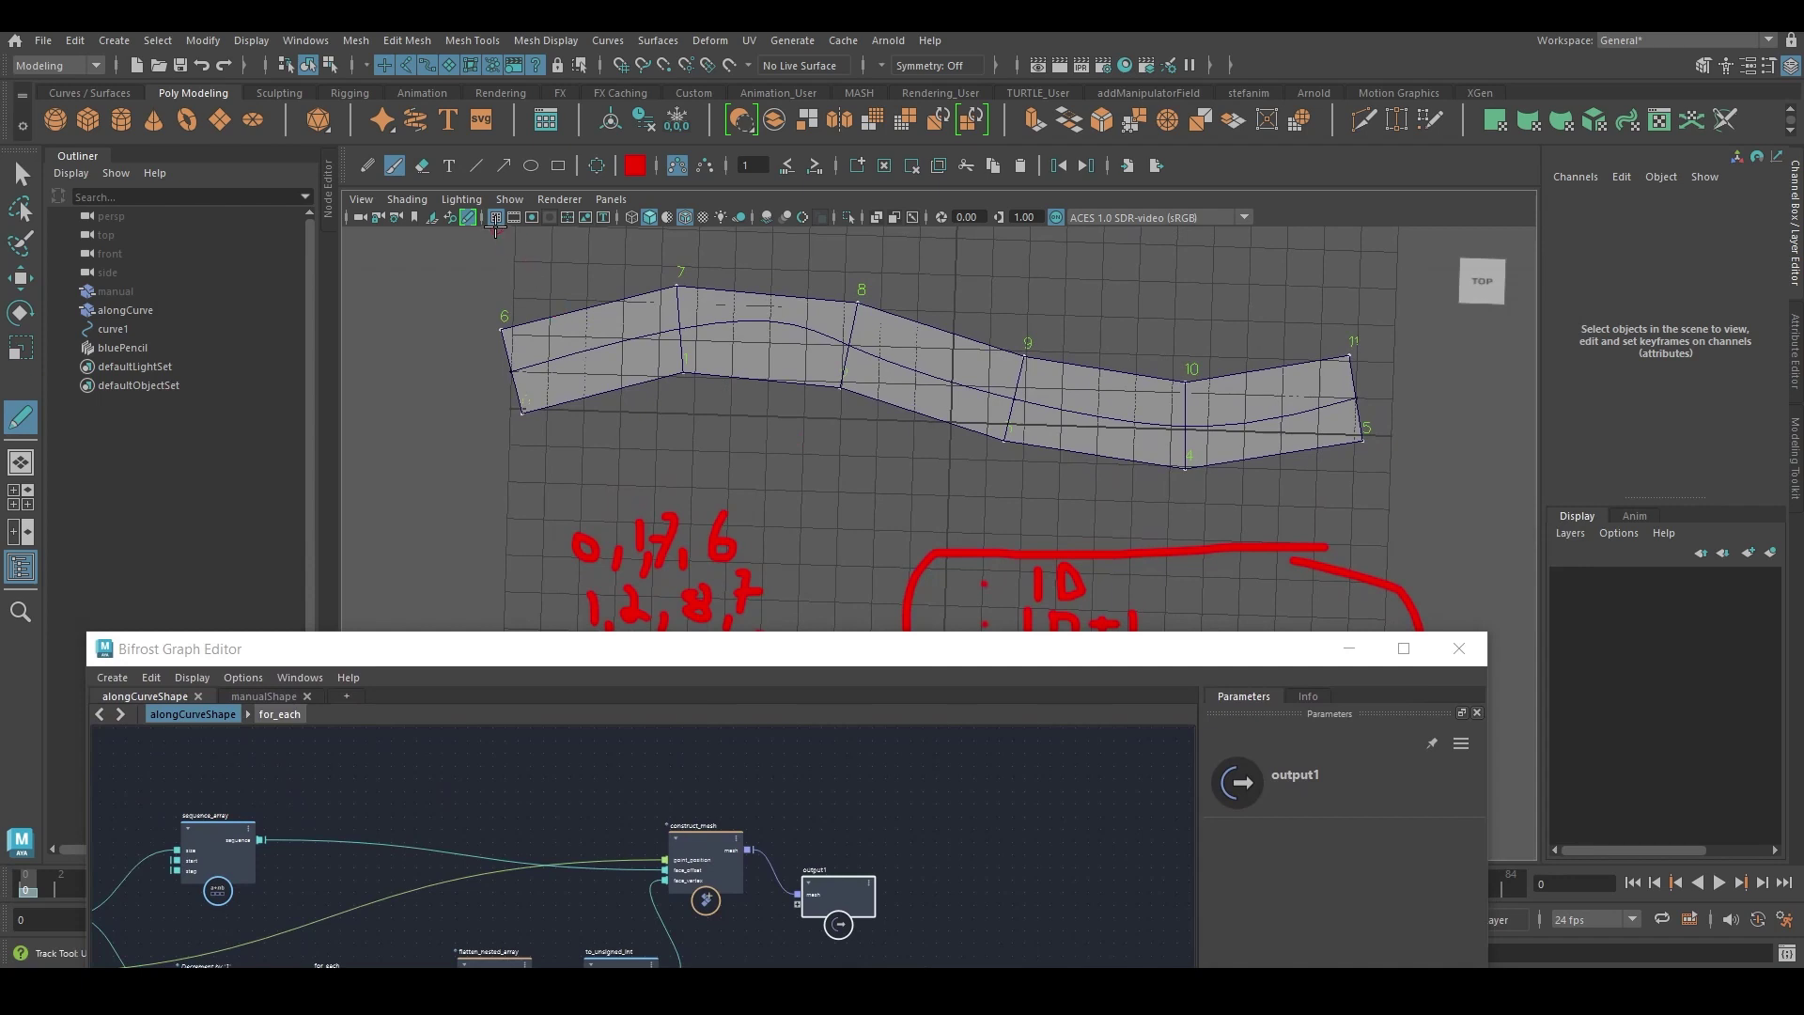
{"action": "key", "text": "q"}
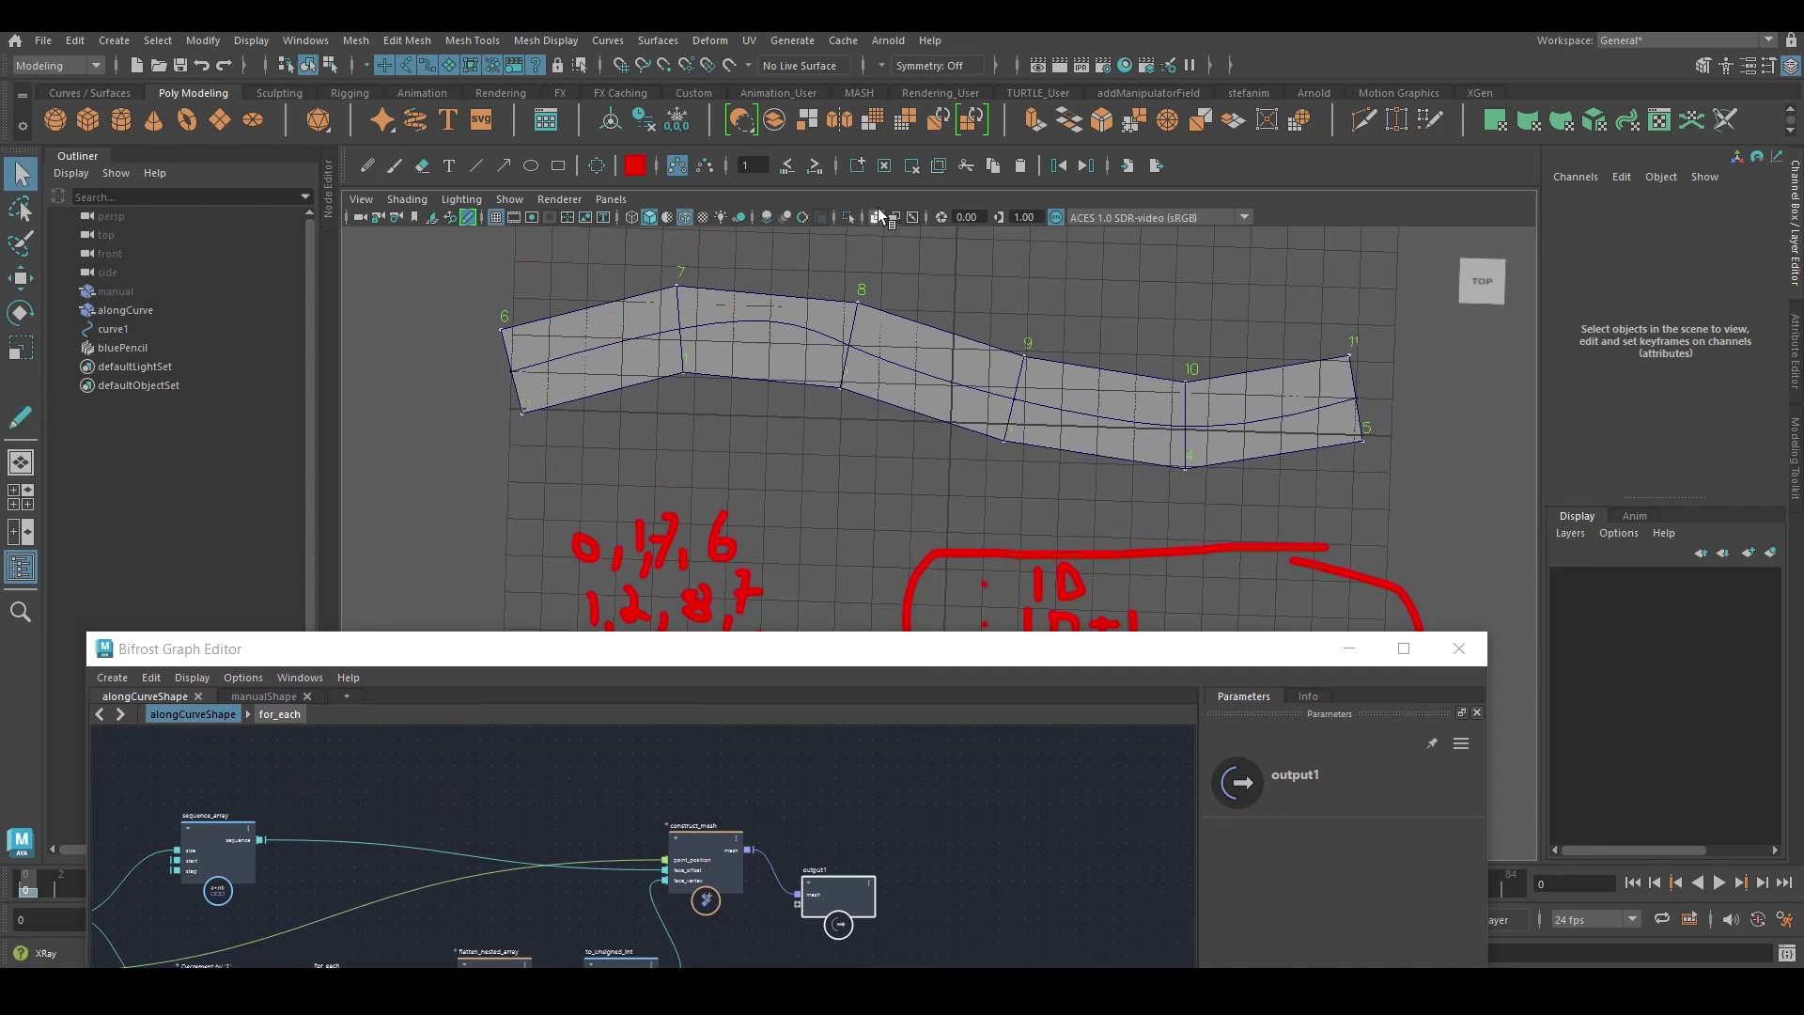
{"action": "left_click", "coordinate": [910, 167]}
{"action": "mouse_move", "coordinate": [960, 434]}
{"action": "left_mouse_down", "text": "alt"}
{"action": "mouse_move", "coordinate": [992, 395]}
{"action": "mouse_move", "coordinate": [894, 425]}
{"action": "mouse_move", "coordinate": [650, 243]}
{"action": "left_mouse_up", "text": "alt"}
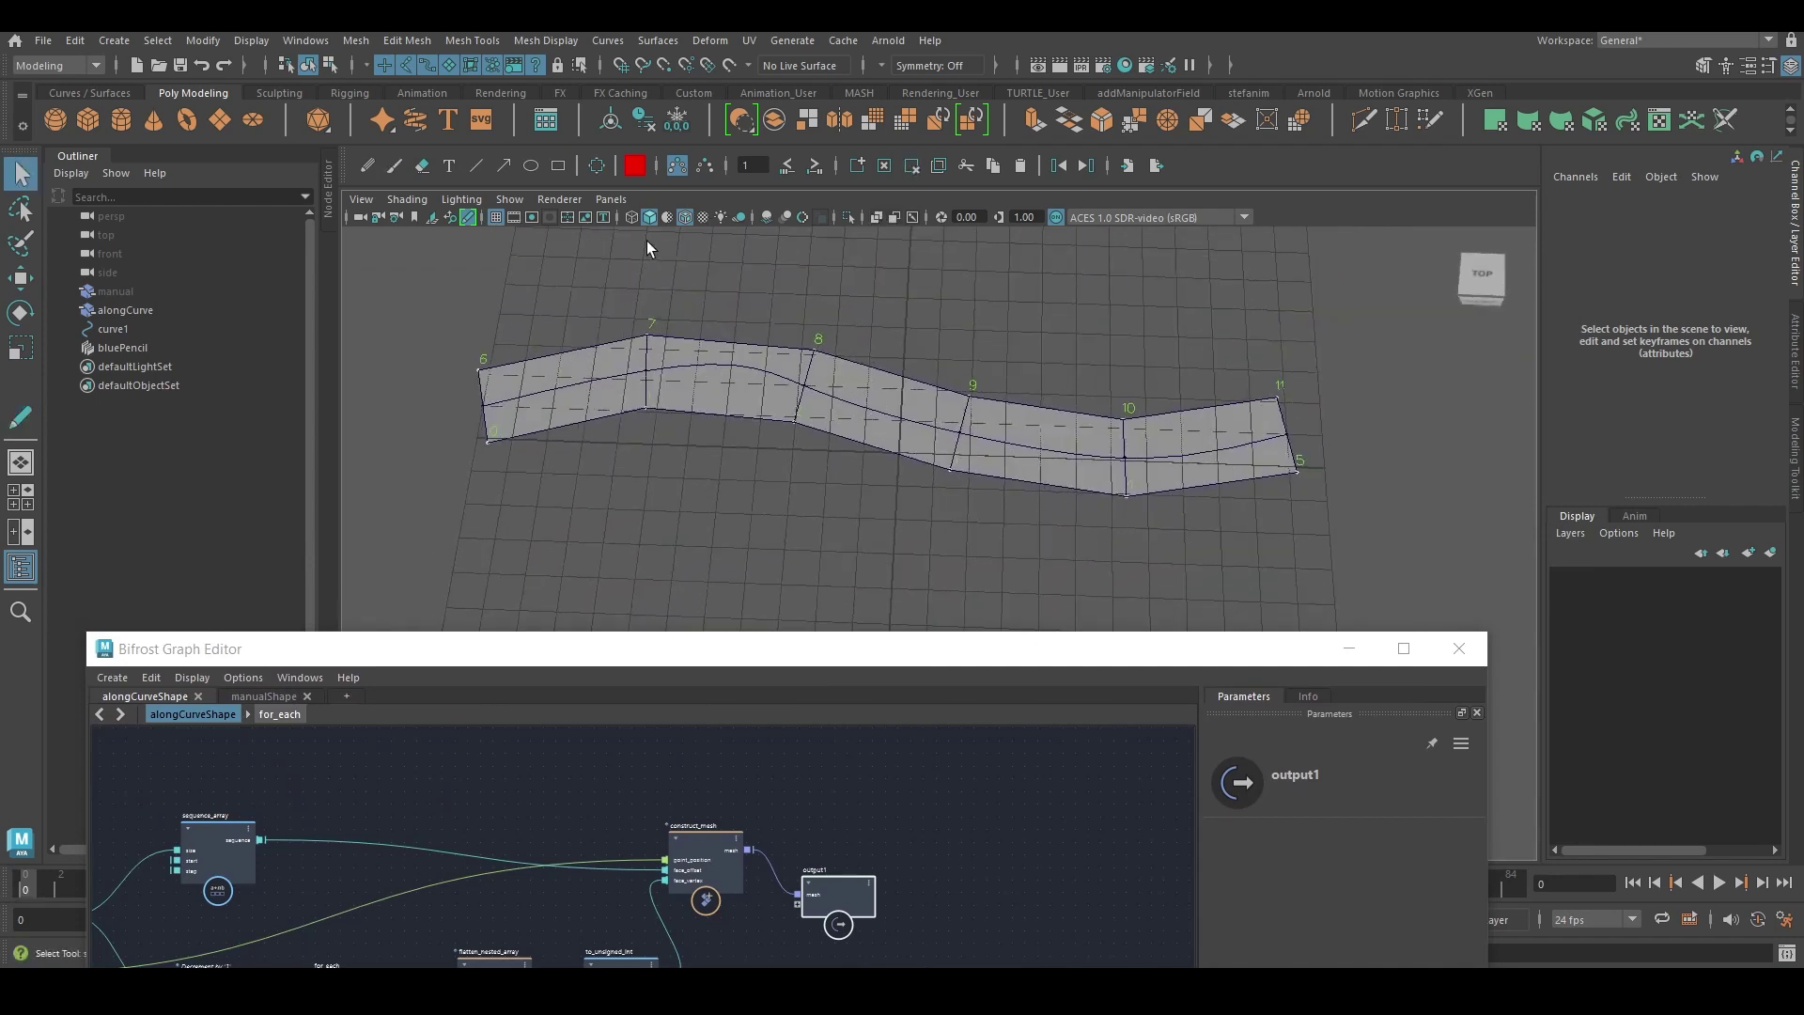
{"action": "left_click", "coordinate": [497, 218]}
Set the resample_strands node's Constant count to 26.
{"action": "middle_click_drag", "start_coordinate": [687, 799], "coordinate": [937, 768], "text": "alt"}
{"action": "scroll", "coordinate": [937, 768], "scroll_direction": "down", "scroll_amount": 1}
{"action": "middle_click_drag", "start_coordinate": [507, 909], "coordinate": [853, 771], "text": "alt"}
{"action": "left_click", "coordinate": [468, 810]}
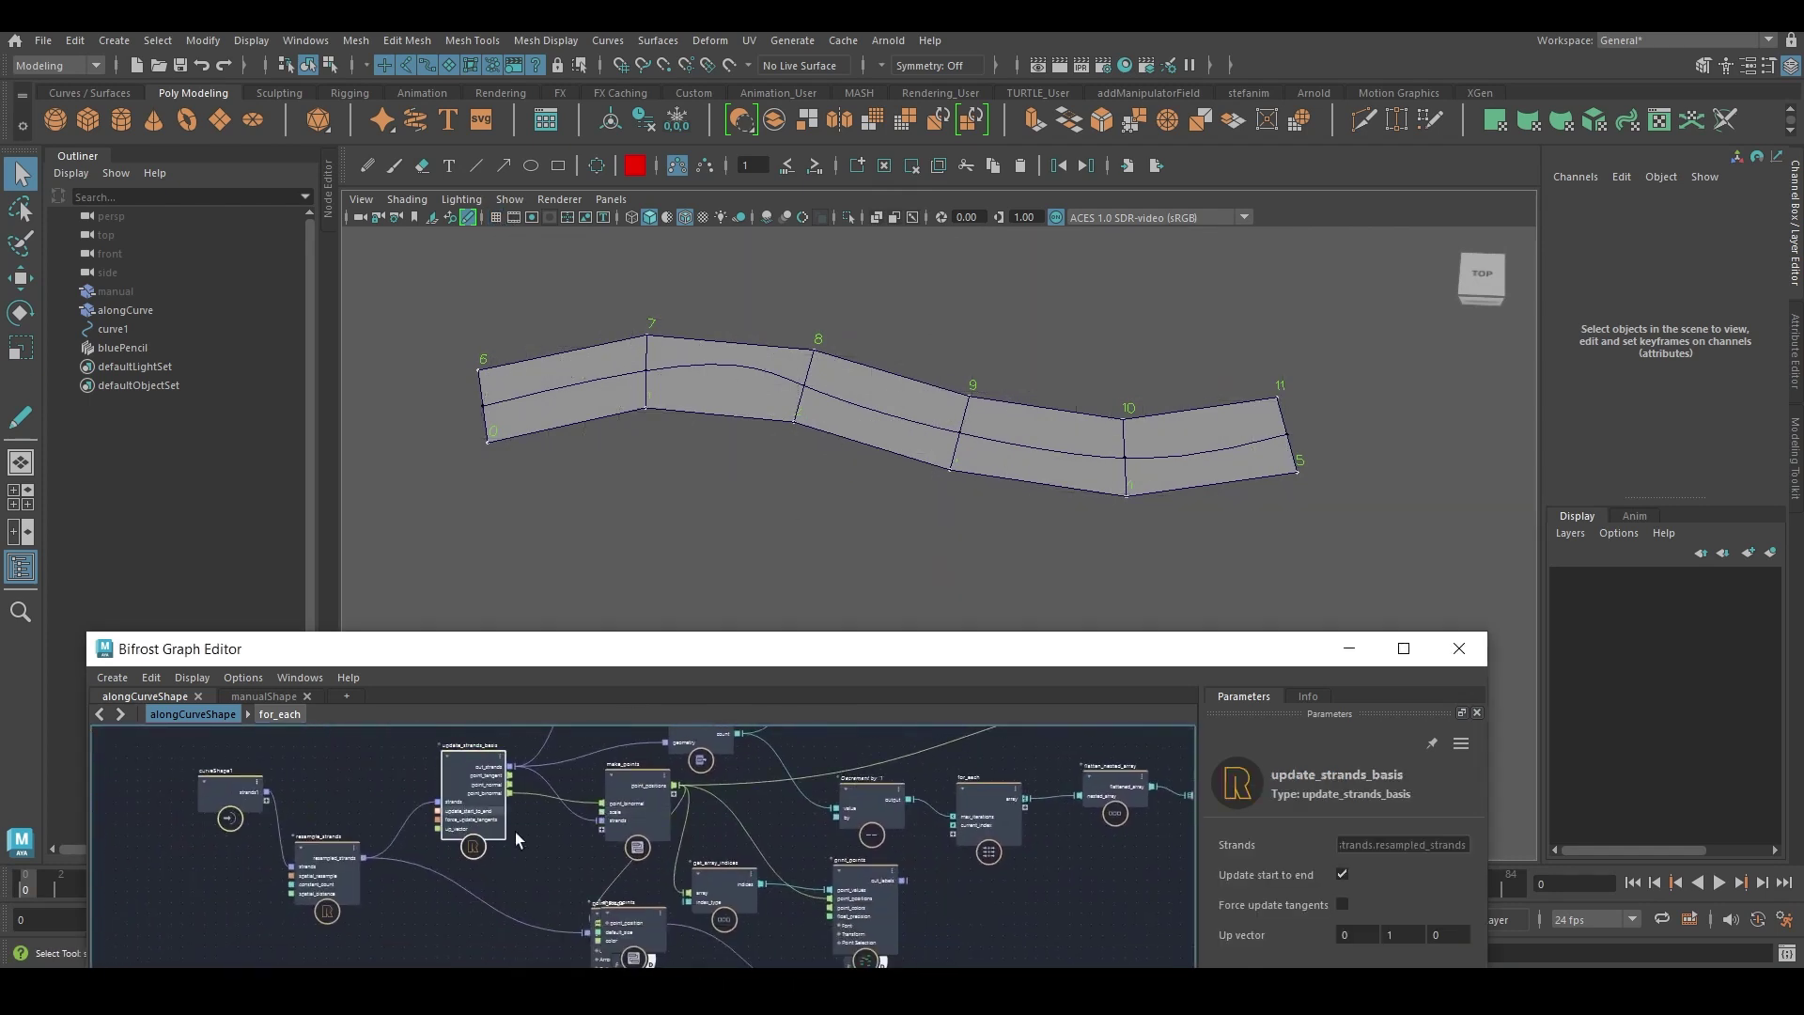
{"action": "left_click", "coordinate": [322, 857]}
{"action": "left_click_drag", "start_coordinate": [1370, 904], "coordinate": [1492, 893], "text": "ctrl"}
{"action": "mouse_move", "coordinate": [913, 498]}
{"action": "left_mouse_down", "text": "alt"}
{"action": "mouse_move", "coordinate": [893, 536]}
{"action": "mouse_move", "coordinate": [922, 491]}
{"action": "mouse_move", "coordinate": [912, 512]}
{"action": "left_mouse_up", "text": "alt"}
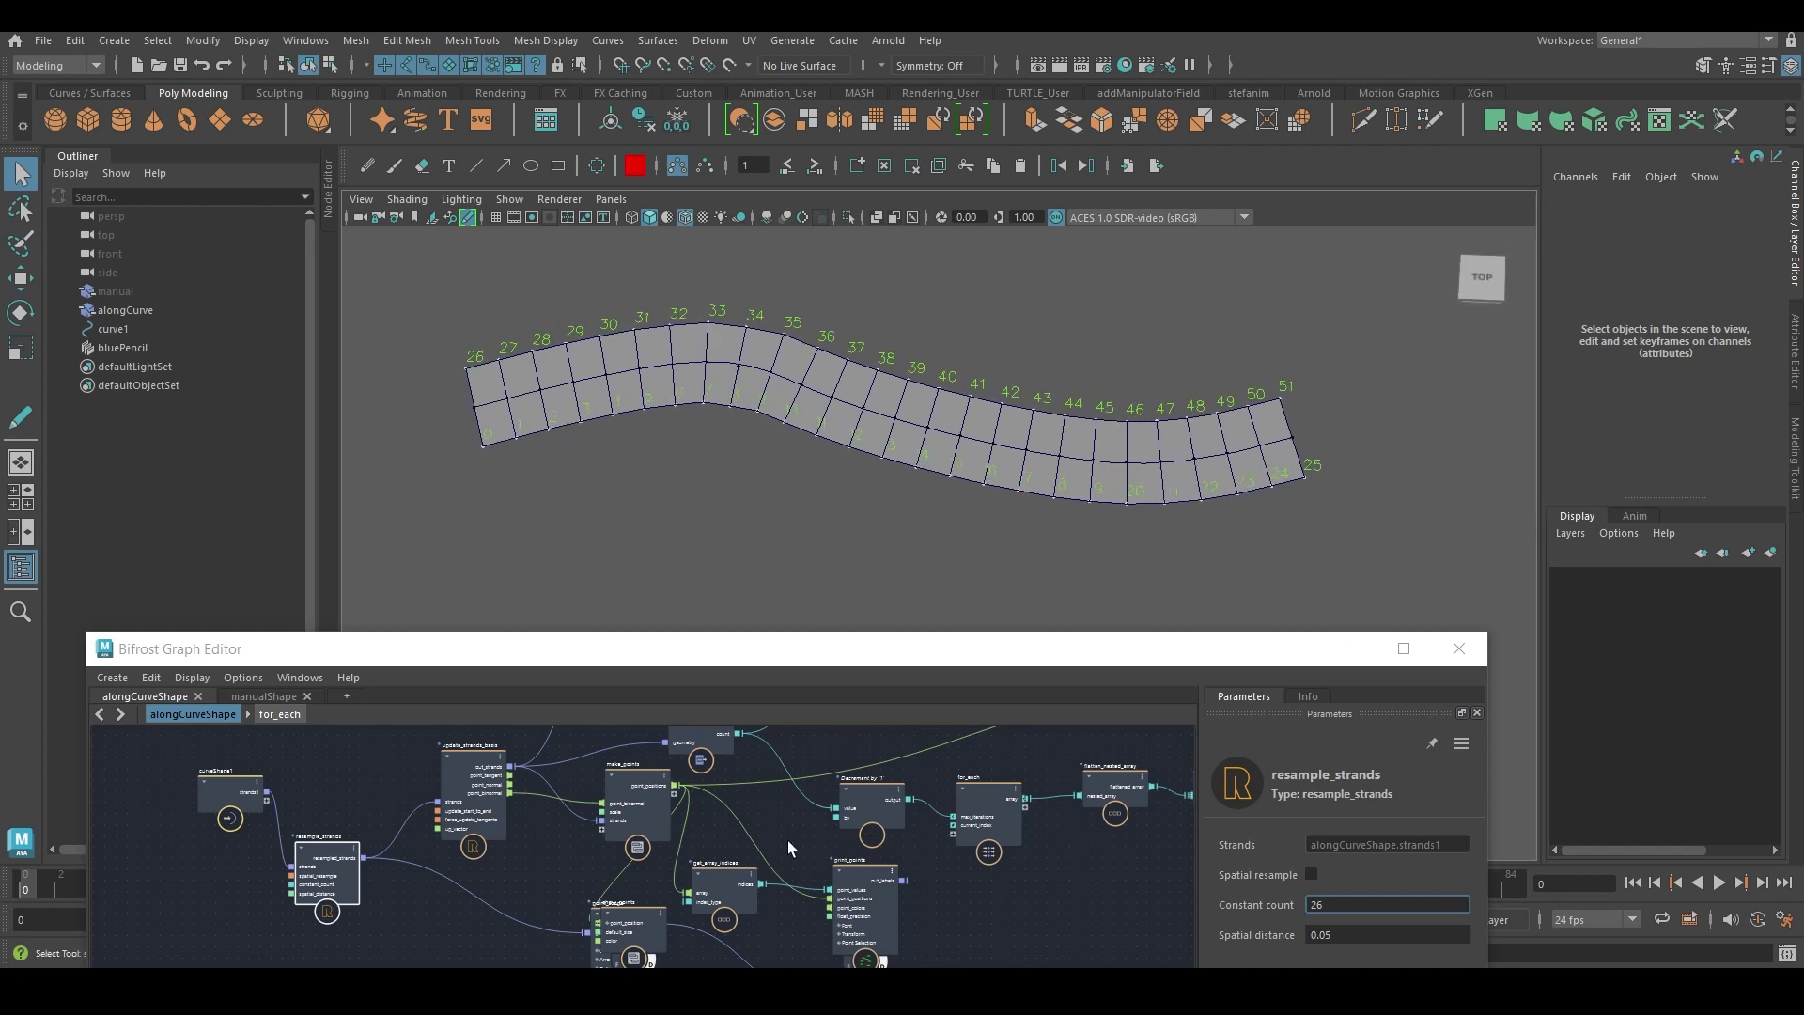
Set the make_points node's Scale to 0.9852 to narrow the mesh strip.
{"action": "scroll", "coordinate": [724, 808], "scroll_direction": "up", "scroll_amount": 3}
{"action": "left_click", "coordinate": [718, 819]}
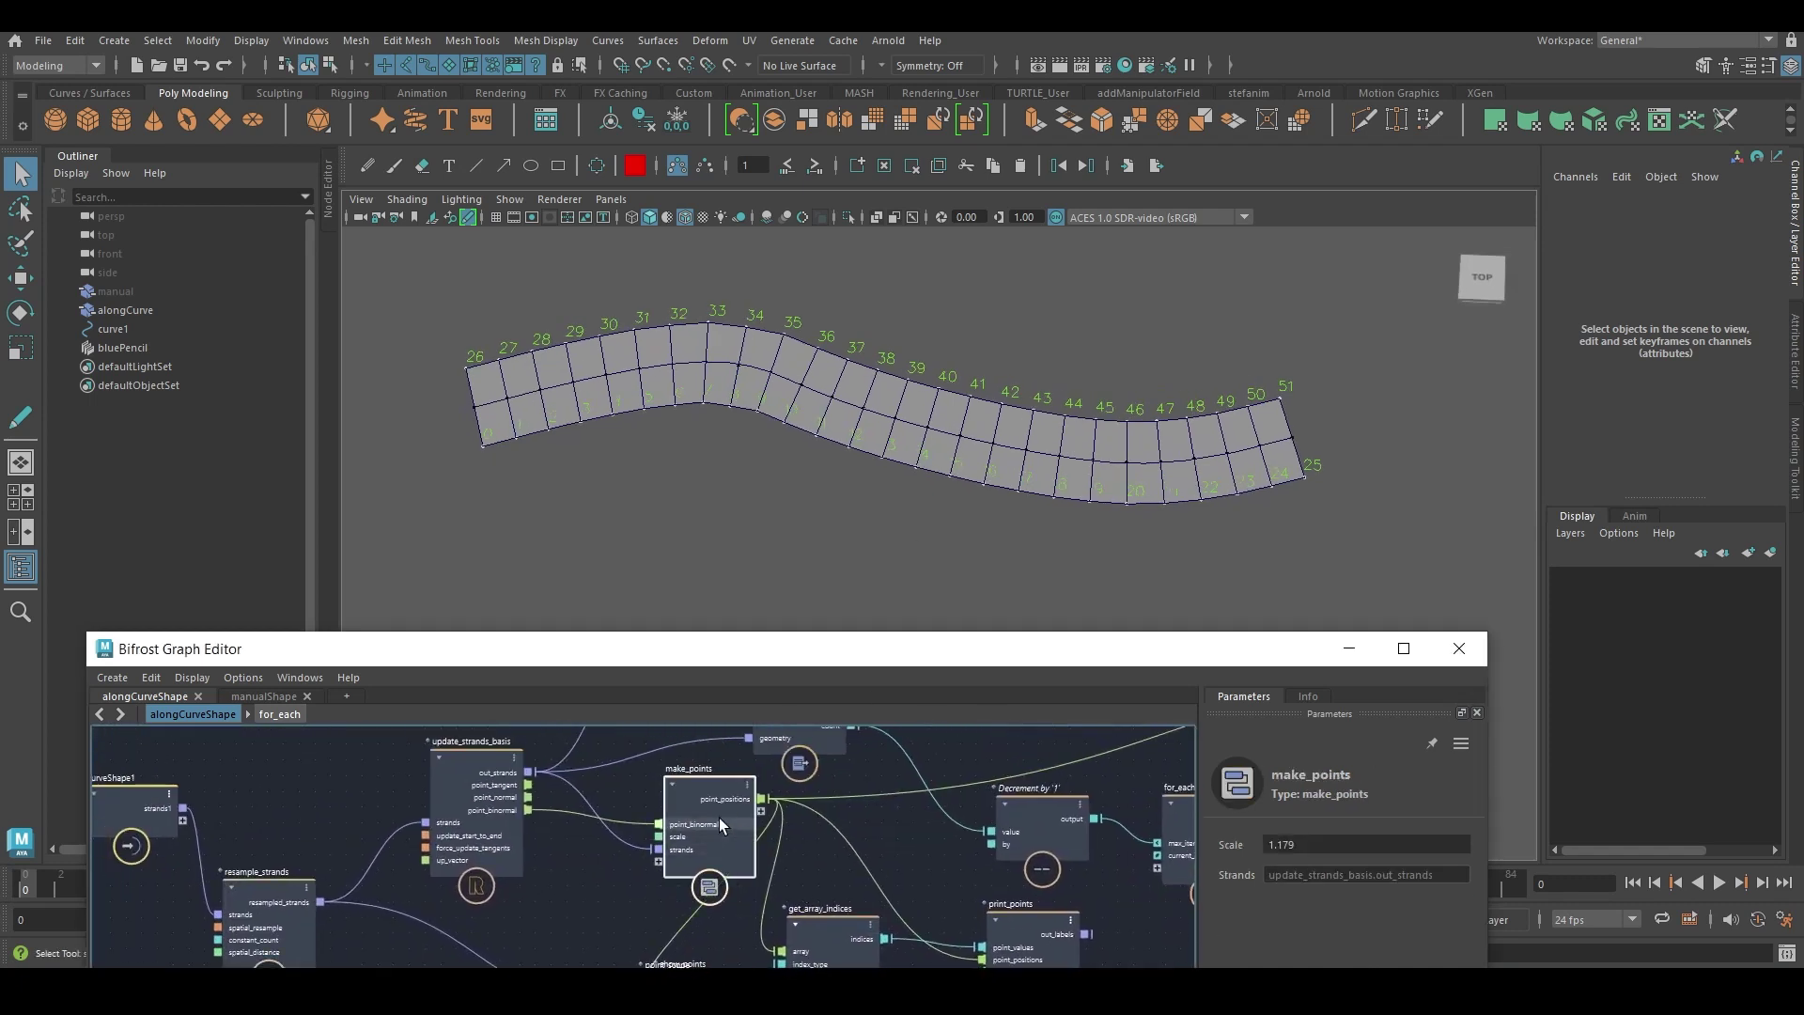
{"action": "left_click_drag", "start_coordinate": [1231, 845], "coordinate": [1282, 783]}
Select the two control vertices of curve1 around its crest and move them to reshape the mesh strip.
{"action": "left_click", "coordinate": [144, 335]}
{"action": "left_click", "coordinate": [545, 525]}
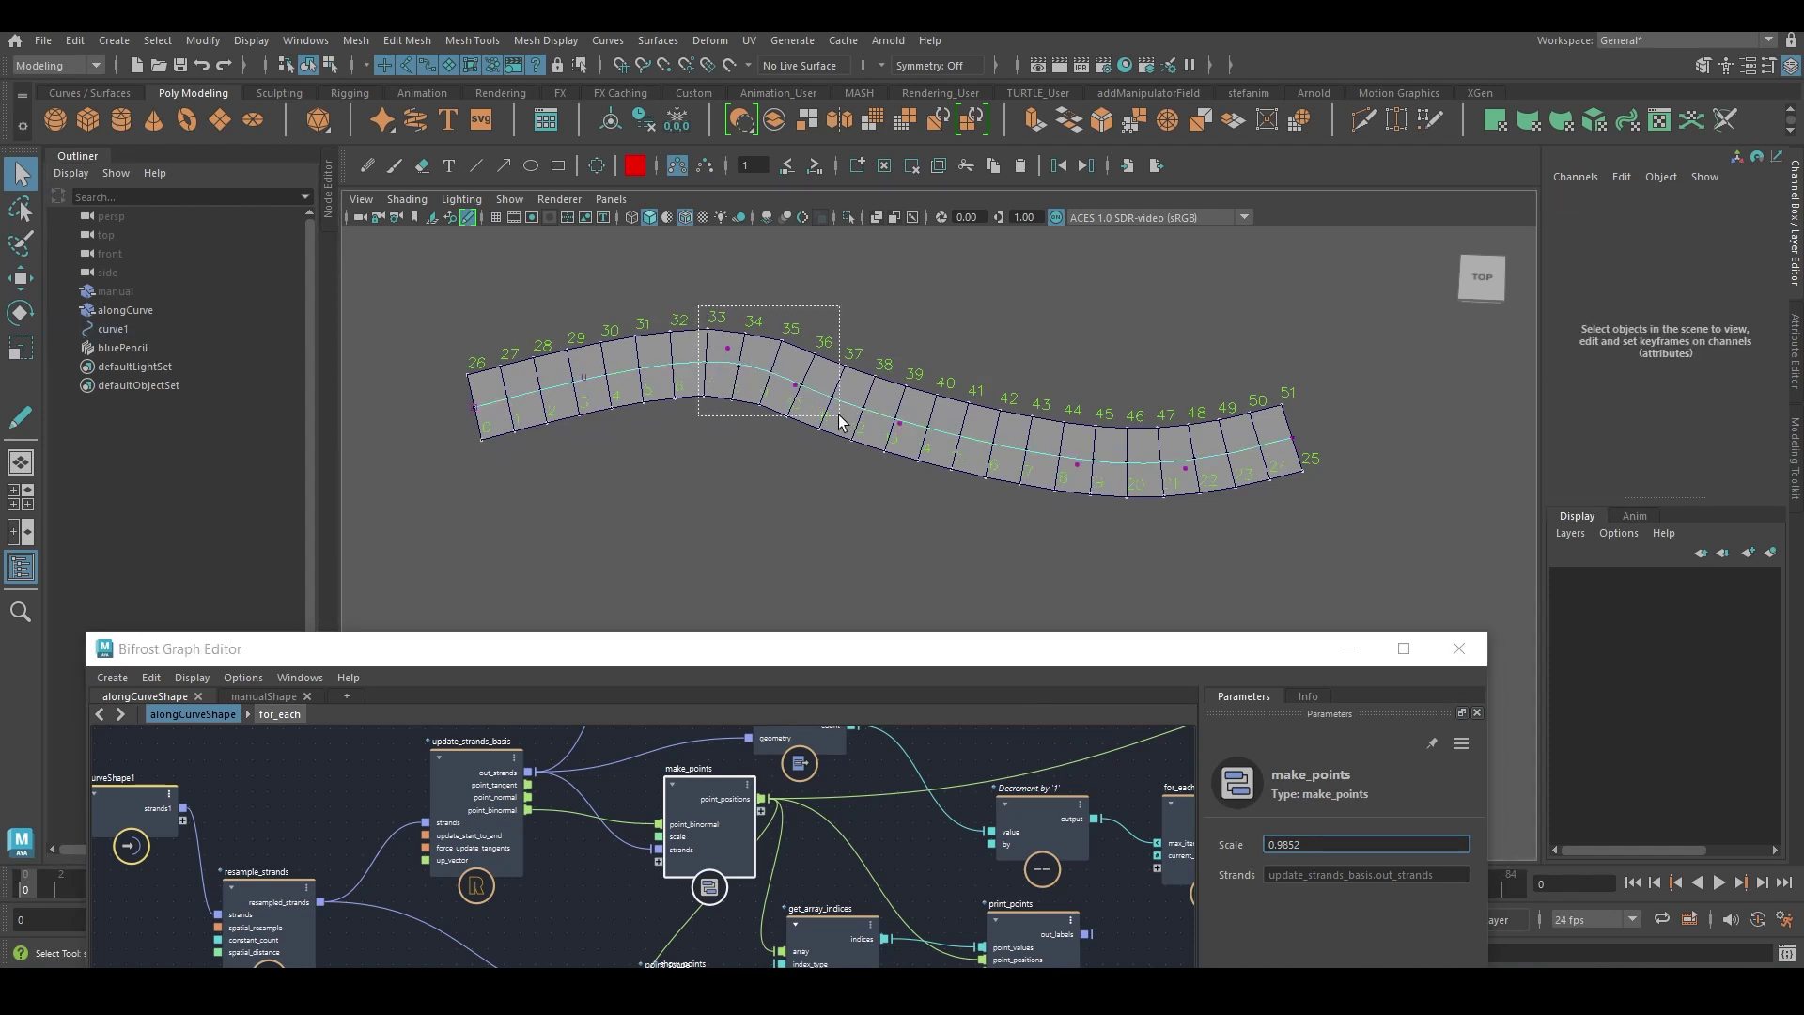
{"action": "left_click_drag", "start_coordinate": [839, 415], "coordinate": [839, 416]}
{"action": "key", "text": "w"}
{"action": "mouse_move", "coordinate": [759, 369]}
{"action": "left_mouse_down"}
{"action": "mouse_move", "coordinate": [747, 274]}
{"action": "mouse_move", "coordinate": [826, 516]}
{"action": "mouse_move", "coordinate": [719, 382]}
{"action": "mouse_move", "coordinate": [803, 487]}
{"action": "mouse_move", "coordinate": [752, 374]}
{"action": "left_mouse_up"}
{"action": "key", "text": "q"}
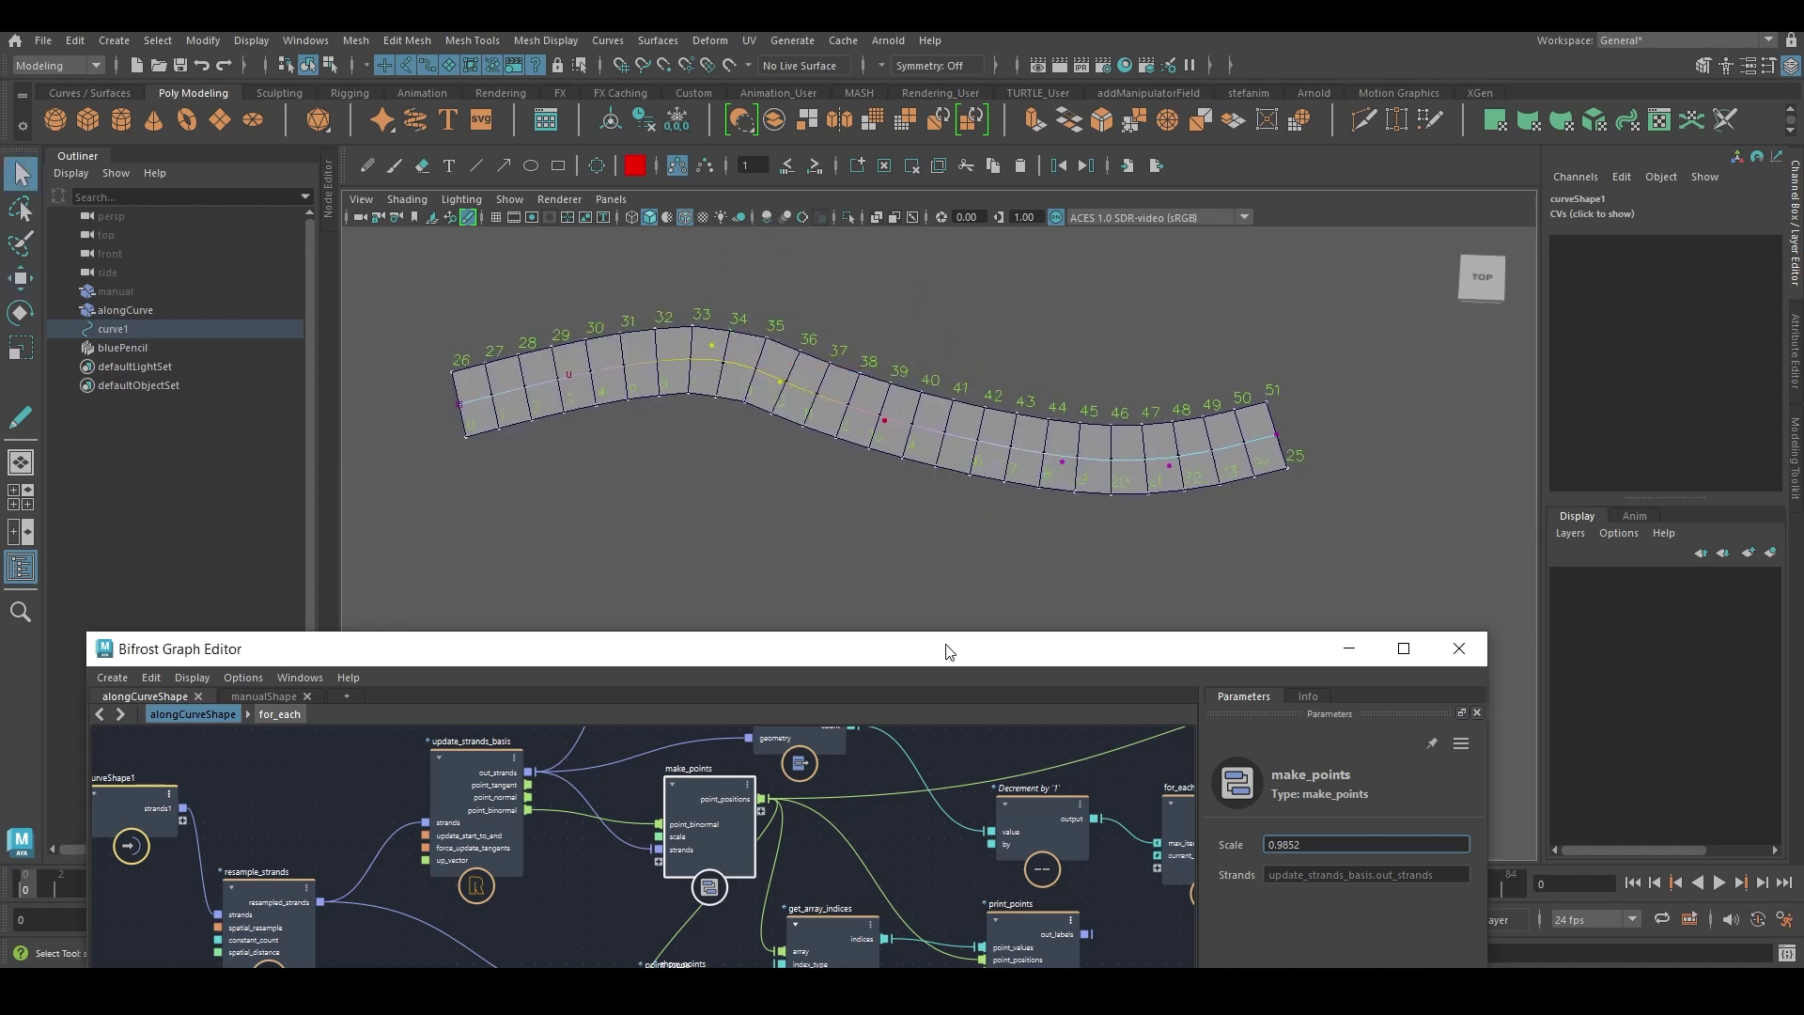
Leave component editing on curve1, clear the selection, and tilt the viewport to see the mesh strip at an angle.
{"action": "left_click_drag", "start_coordinate": [947, 652], "coordinate": [967, 279]}
{"action": "middle_click_drag", "start_coordinate": [1004, 429], "coordinate": [267, 676]}
{"action": "middle_click_drag", "start_coordinate": [861, 490], "coordinate": [707, 493]}
{"action": "left_click_drag", "start_coordinate": [789, 292], "coordinate": [788, 560]}
{"action": "key", "text": "F8"}
{"action": "left_click", "coordinate": [990, 284]}
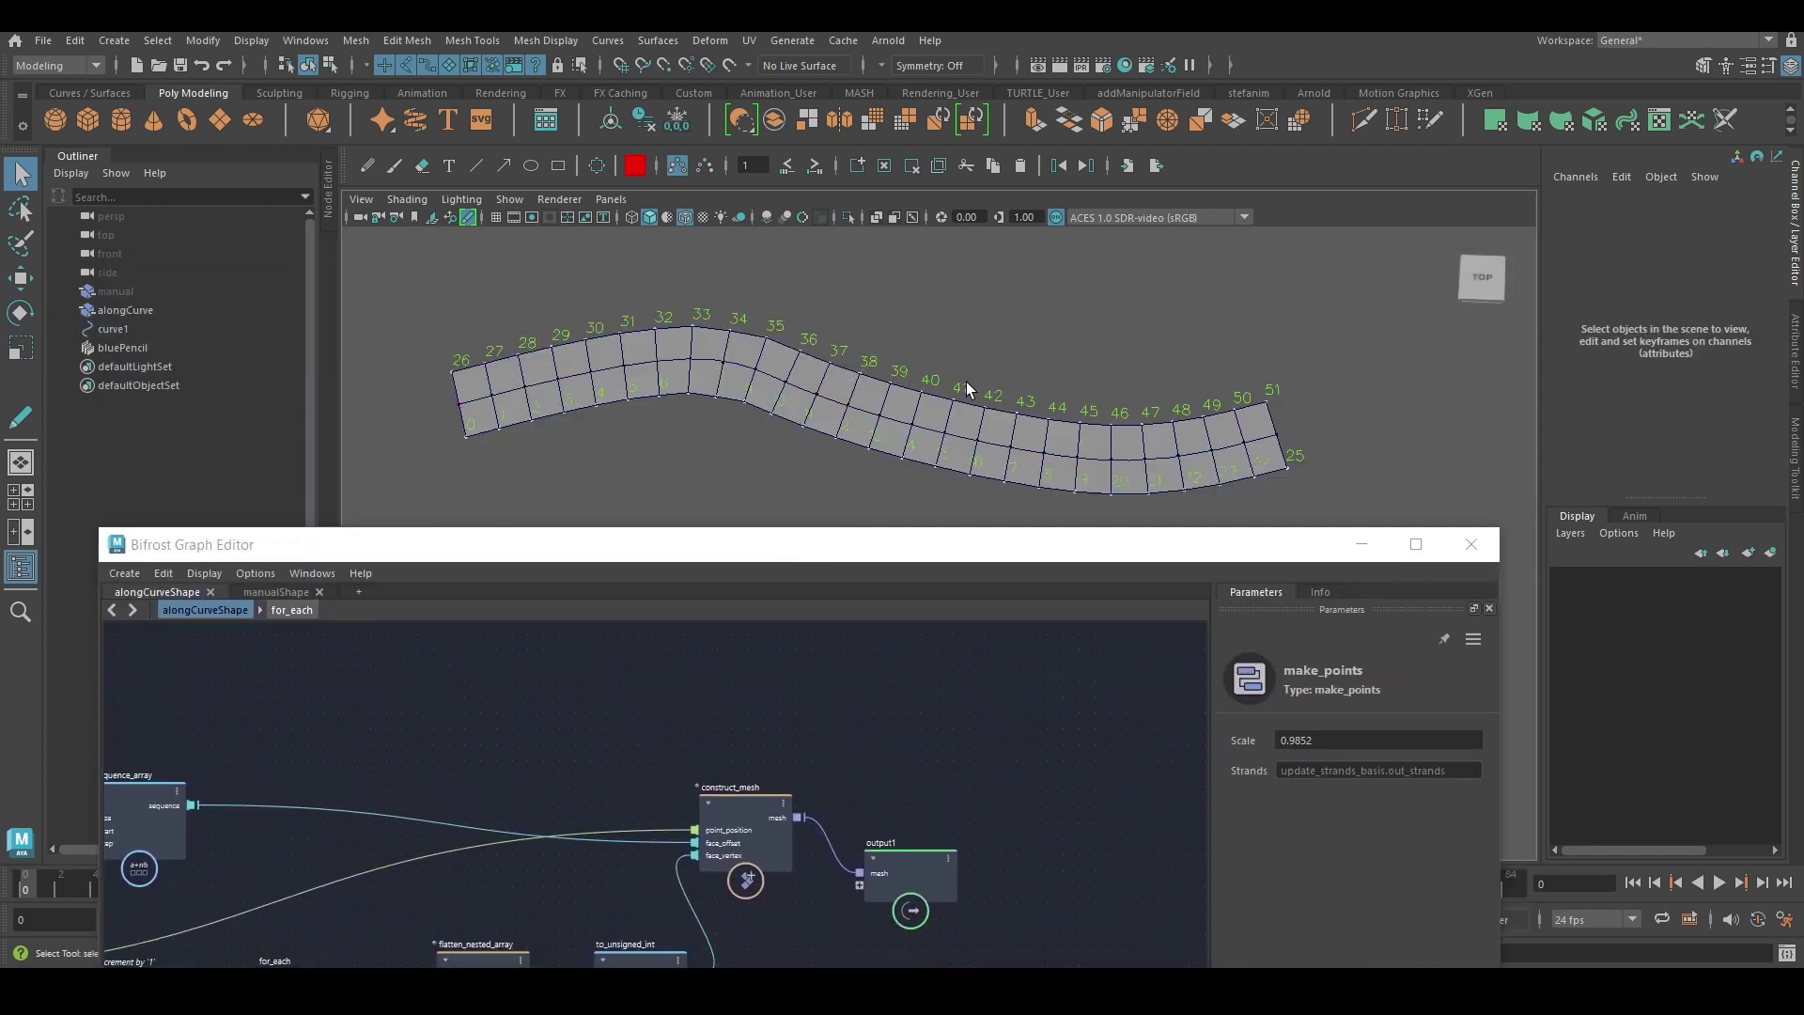
{"action": "left_click_drag", "start_coordinate": [889, 414], "coordinate": [656, 404], "text": "alt"}
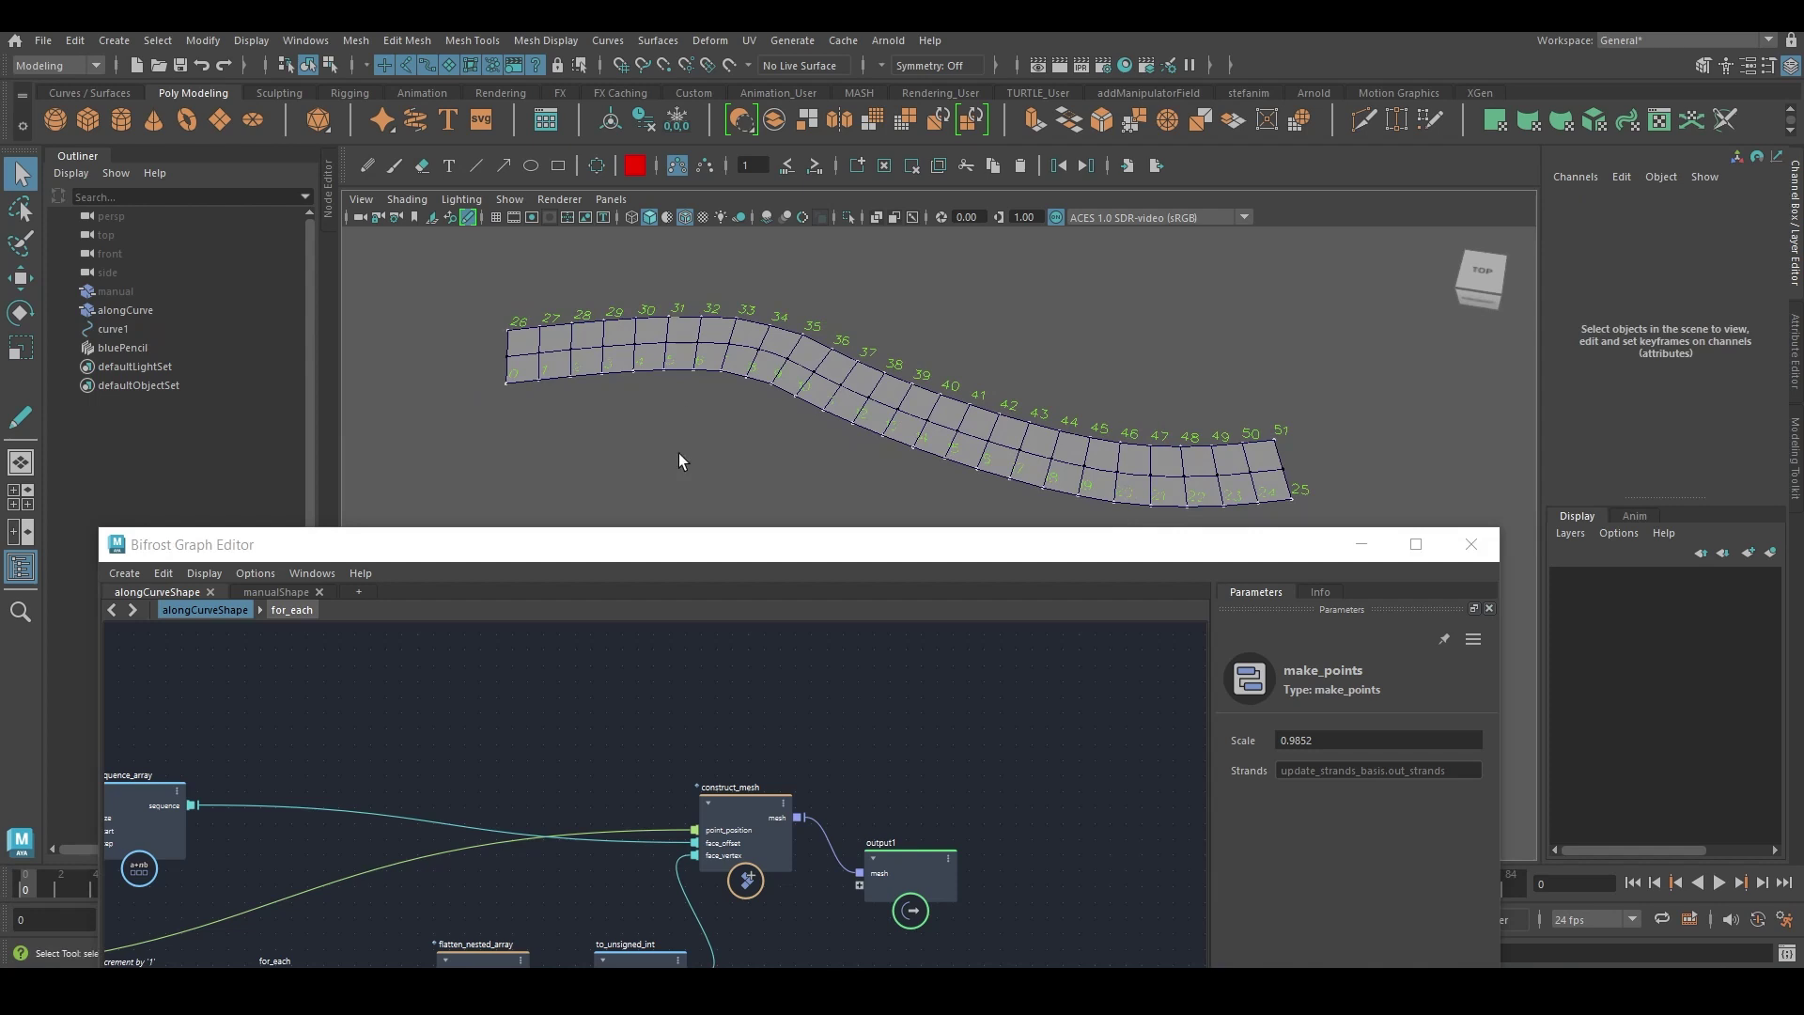
Examine the node chain from for_each through flatten_nested_array and to_unsigned_int into construct_mesh.
{"action": "left_click_drag", "start_coordinate": [843, 547], "coordinate": [1017, 341]}
{"action": "scroll", "coordinate": [972, 716], "scroll_direction": "up", "scroll_amount": 3}
{"action": "mouse_move", "coordinate": [972, 716]}
{"action": "middle_mouse_down", "text": "alt"}
{"action": "mouse_move", "coordinate": [1153, 643]}
{"action": "mouse_move", "coordinate": [1145, 708]}
{"action": "mouse_move", "coordinate": [976, 686]}
{"action": "middle_mouse_up", "text": "alt"}
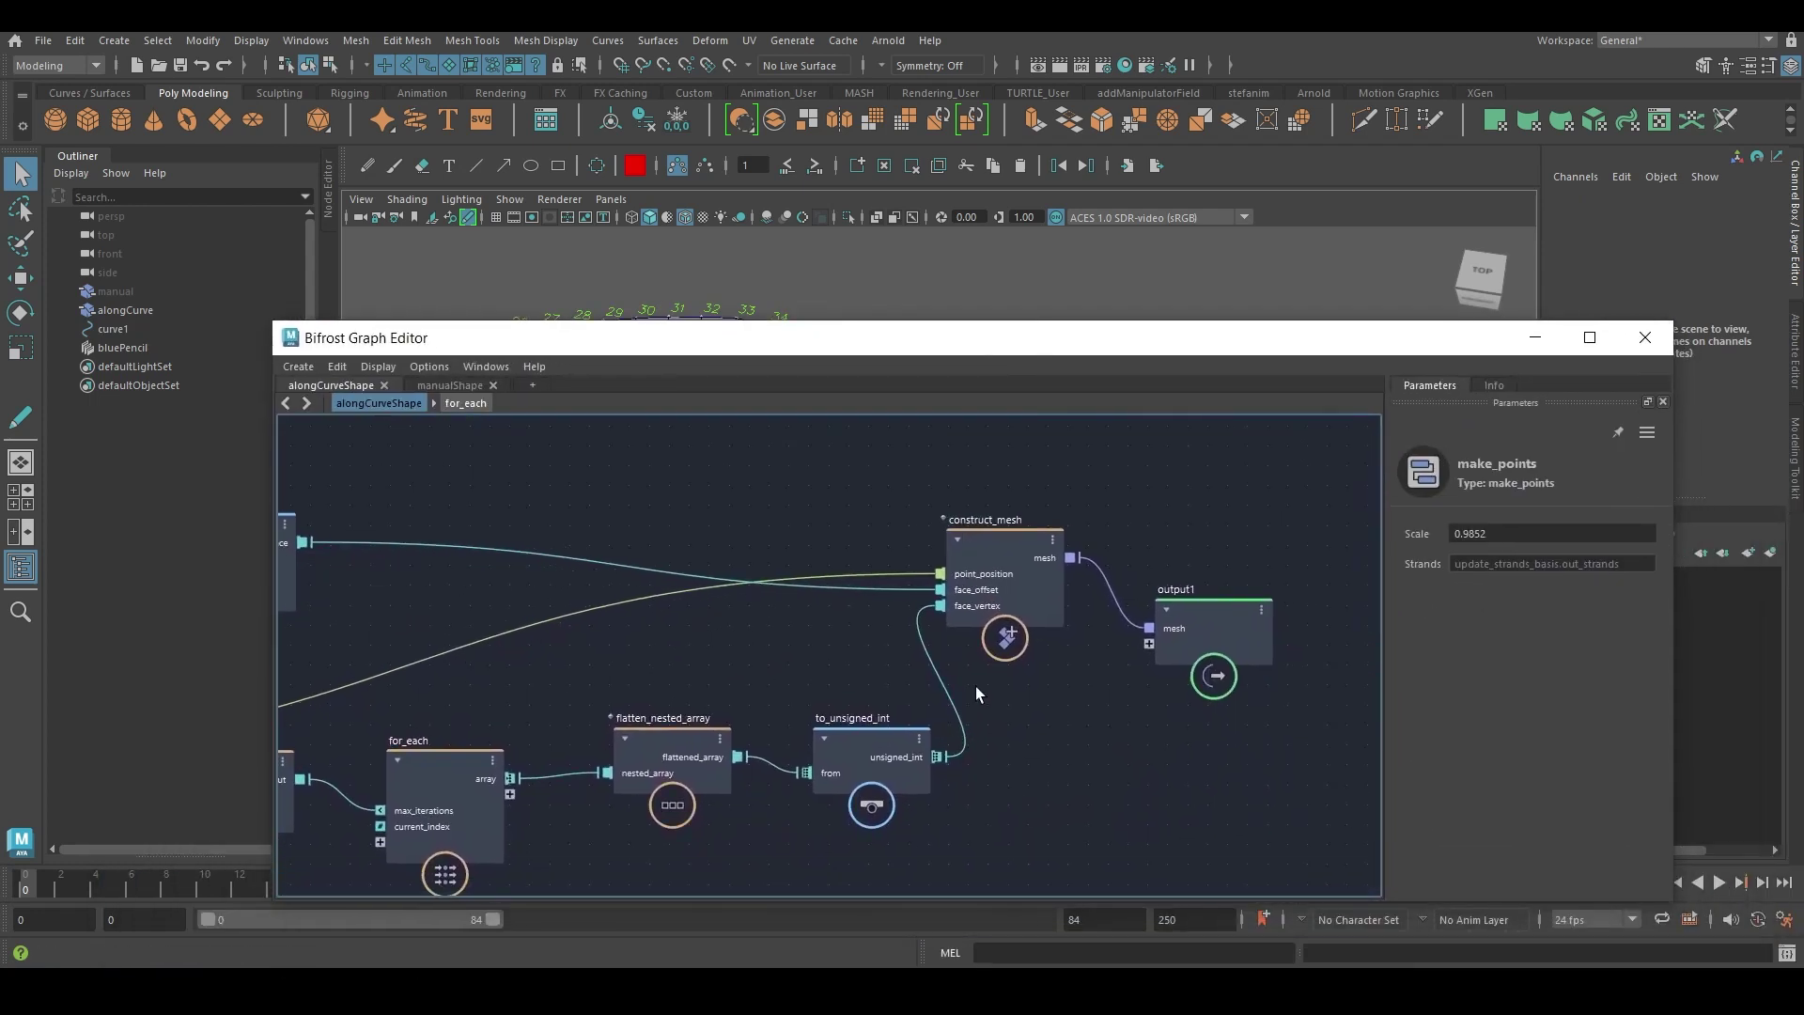
{"action": "scroll", "coordinate": [996, 581], "scroll_direction": "up", "scroll_amount": 3}
{"action": "left_click", "coordinate": [758, 655]}
{"action": "middle_click_drag", "start_coordinate": [804, 635], "coordinate": [1094, 590]}
{"action": "scroll", "coordinate": [1071, 589], "scroll_direction": "down", "scroll_amount": 2}
{"action": "middle_click_drag", "start_coordinate": [820, 637], "coordinate": [882, 562]}
{"action": "left_click_drag", "start_coordinate": [680, 670], "coordinate": [706, 645]}
{"action": "middle_click_drag", "start_coordinate": [909, 539], "coordinate": [707, 592]}
{"action": "scroll", "coordinate": [706, 592], "scroll_direction": "down", "scroll_amount": 1}
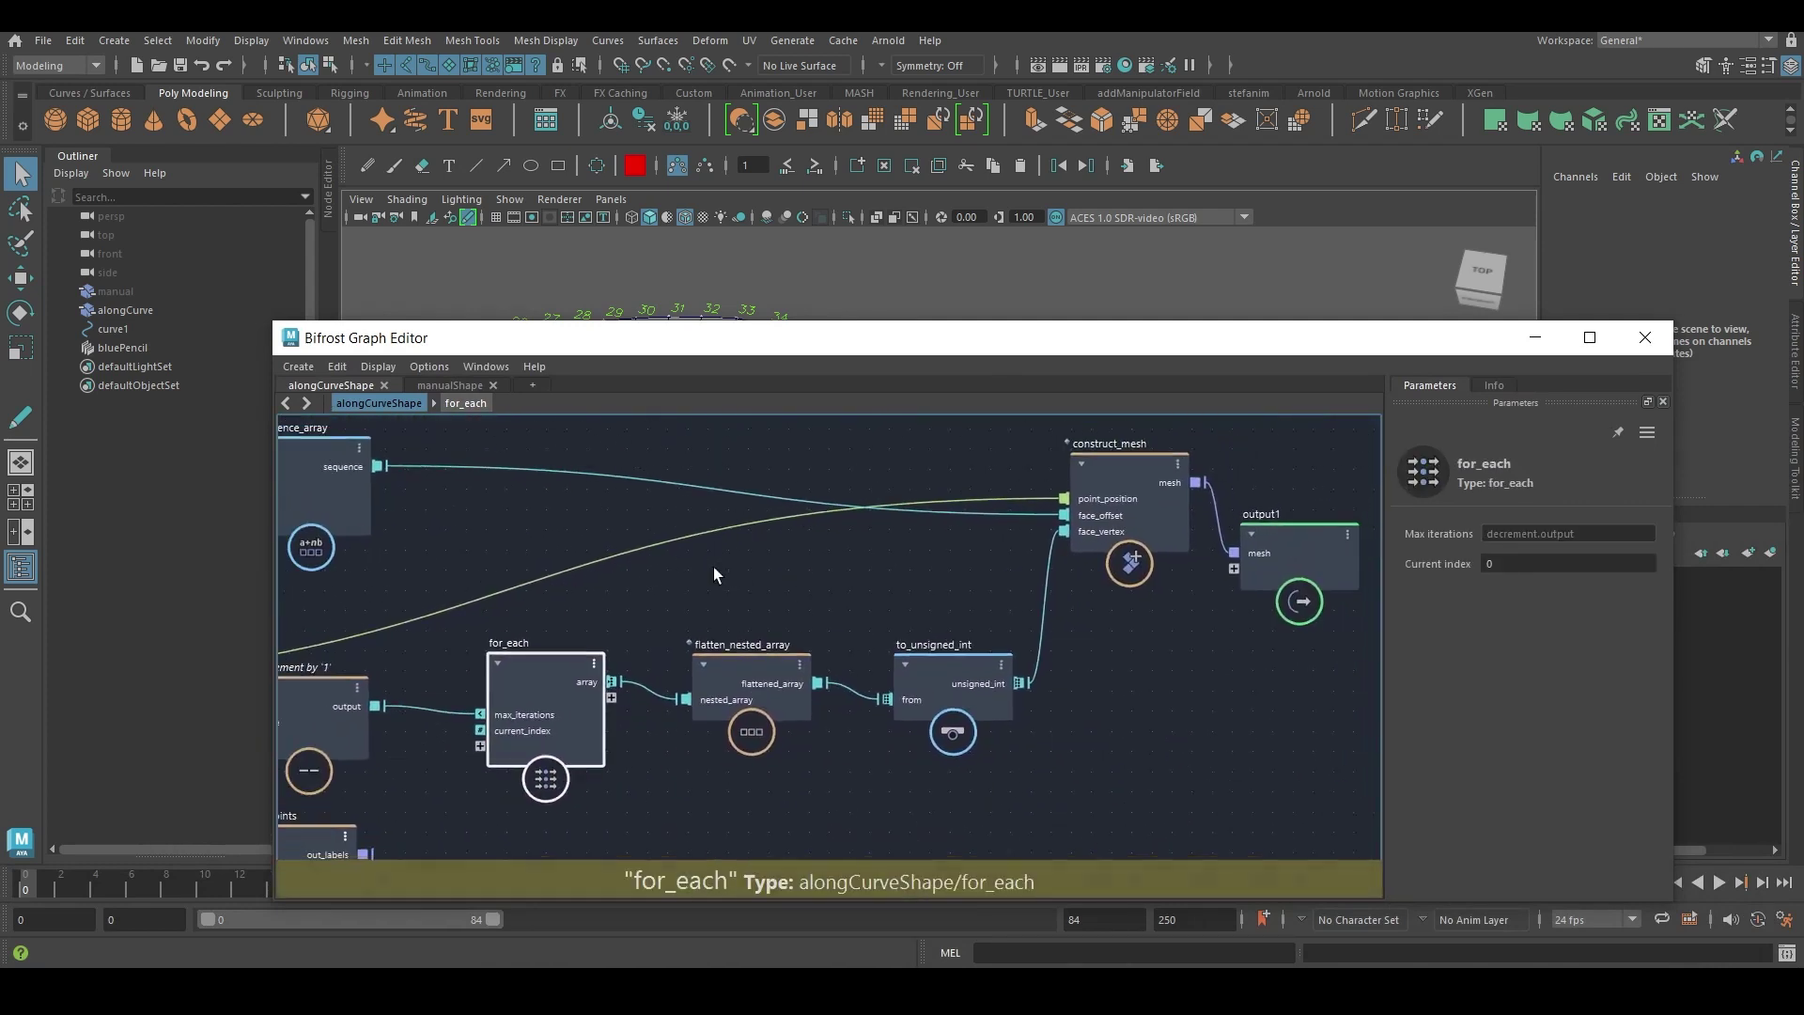
Uncover the viewport, move output1 away from construct_mesh, and add an update_mesh_normals node to the graph.
{"action": "left_click_drag", "start_coordinate": [908, 348], "coordinate": [504, 573]}
{"action": "middle_click_drag", "start_coordinate": [851, 842], "coordinate": [515, 873]}
{"action": "left_click_drag", "start_coordinate": [536, 820], "coordinate": [773, 842]}
{"action": "left_click", "coordinate": [744, 665]}
{"action": "key", "text": "Tab"}
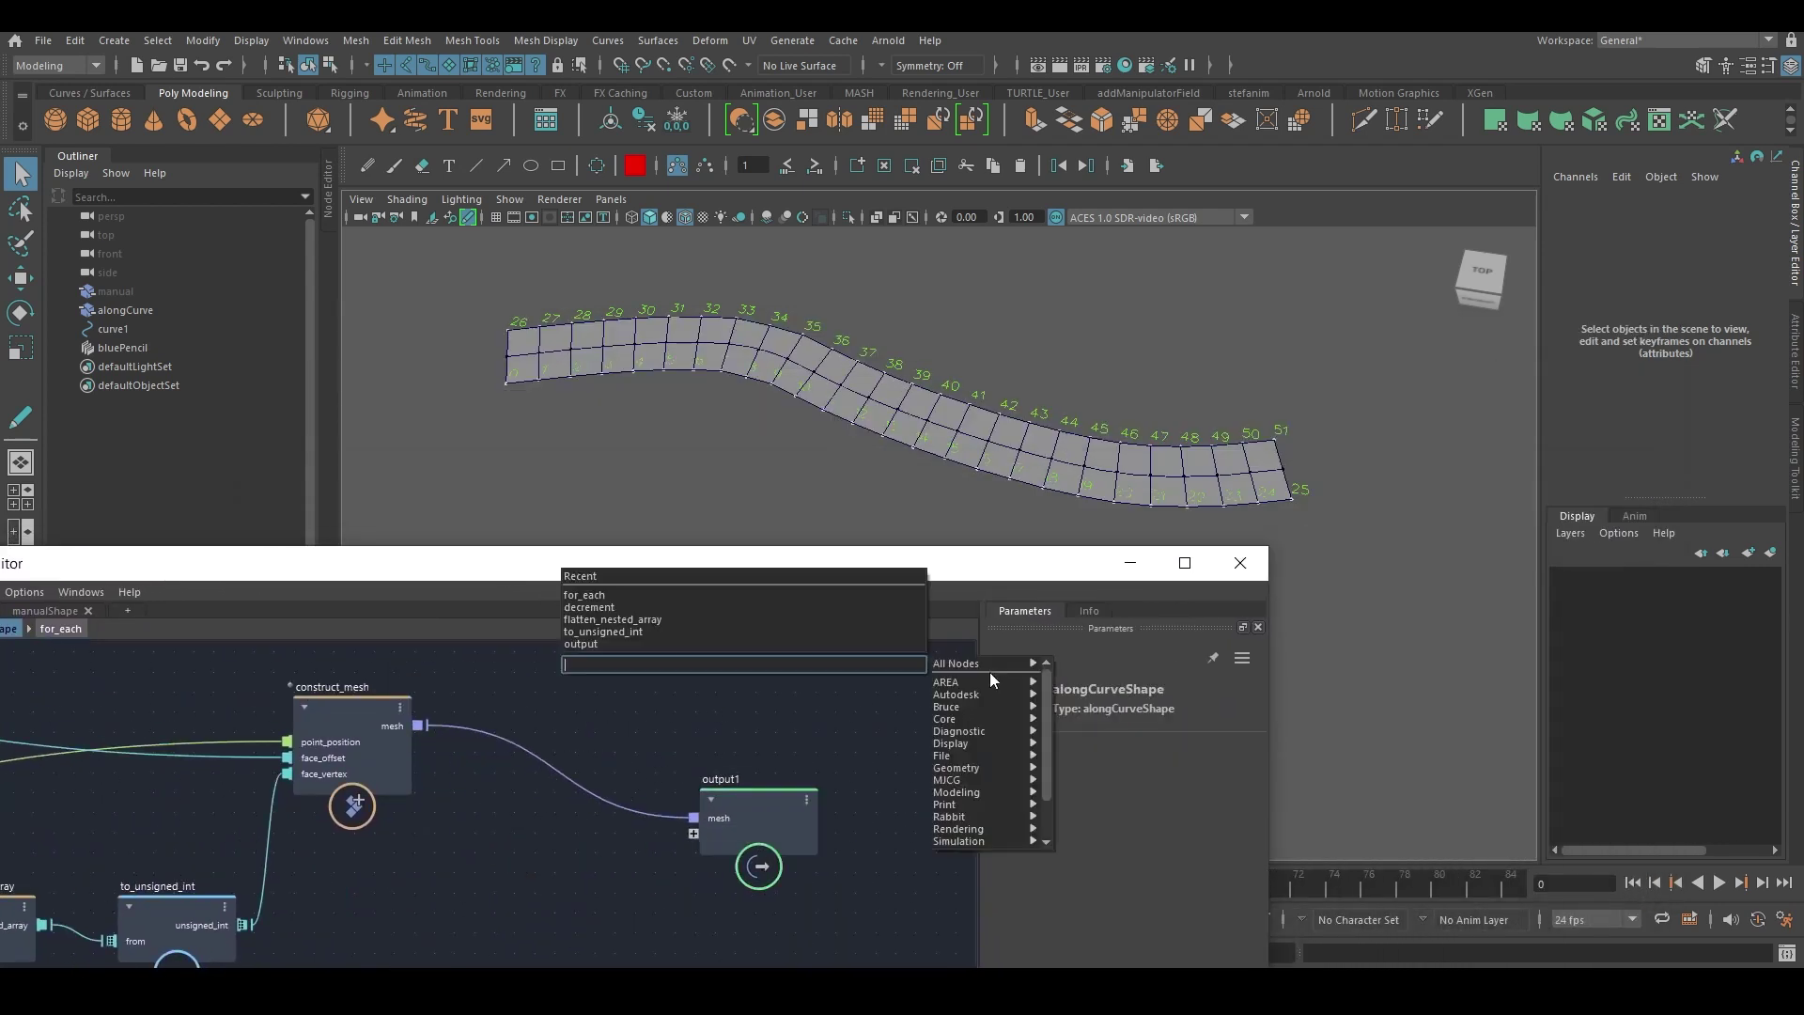
{"action": "type", "text": "upda"}
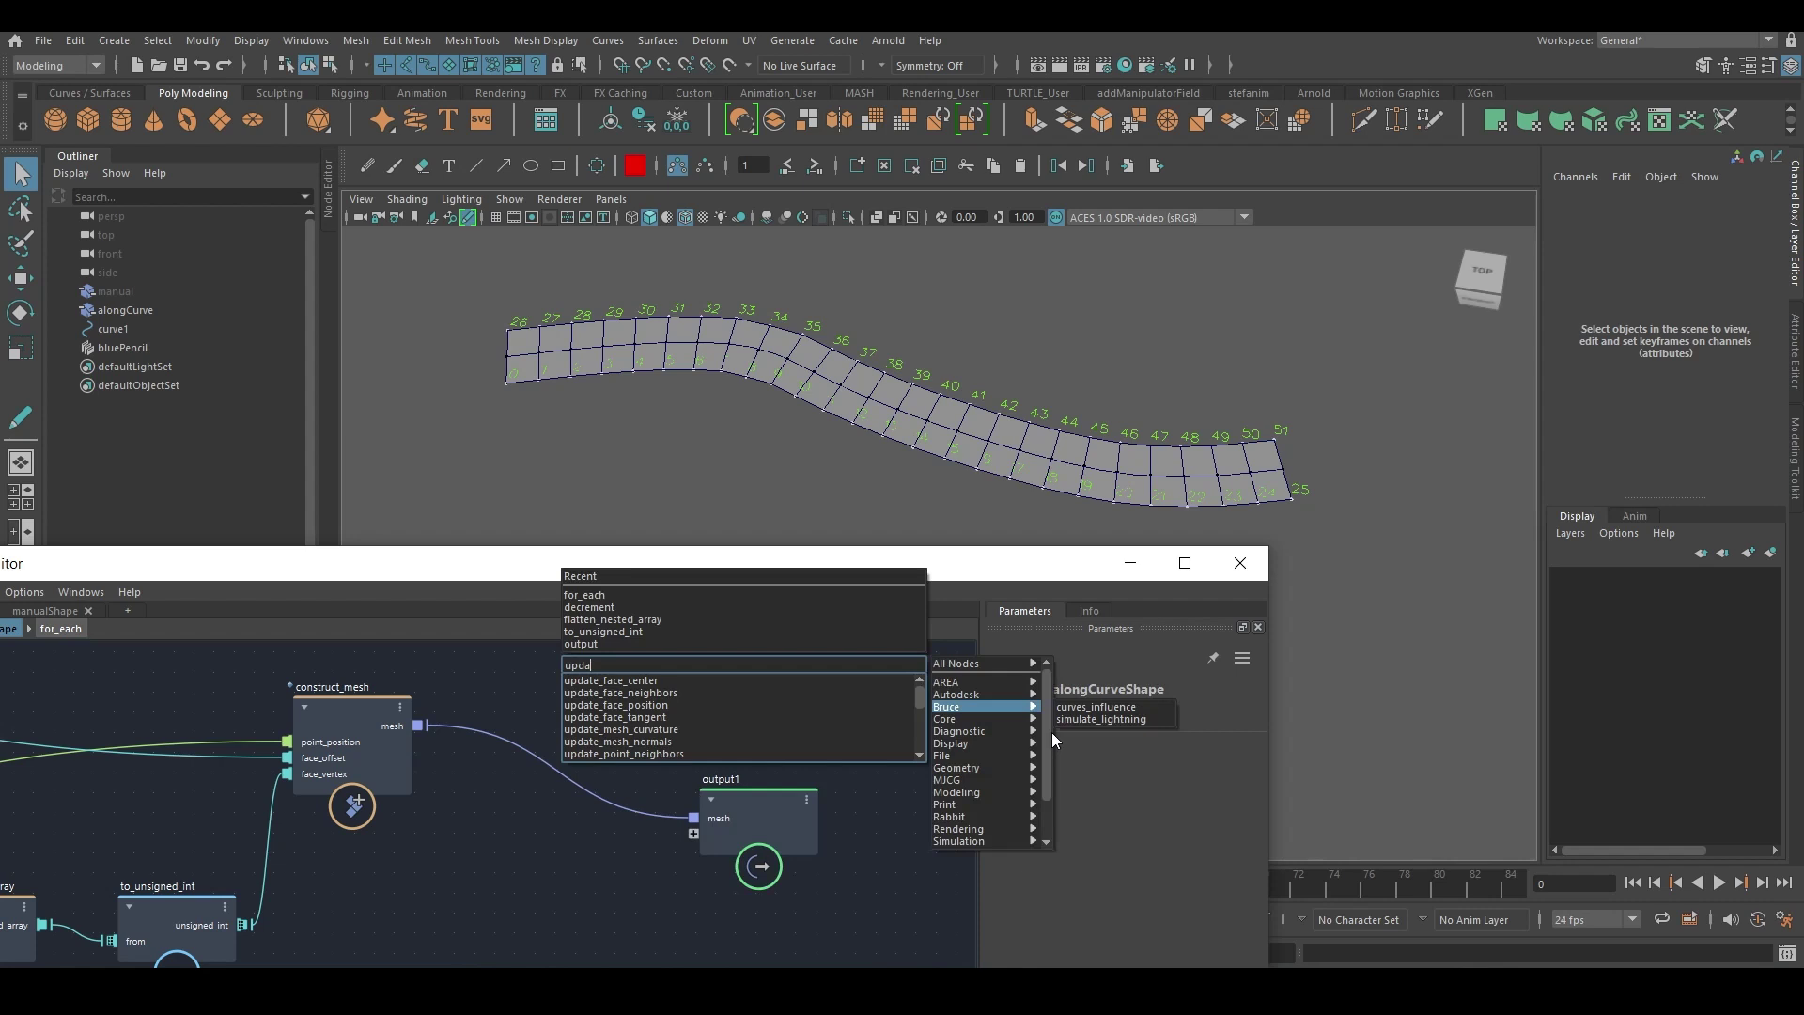
{"action": "type", "text": "temesh"}
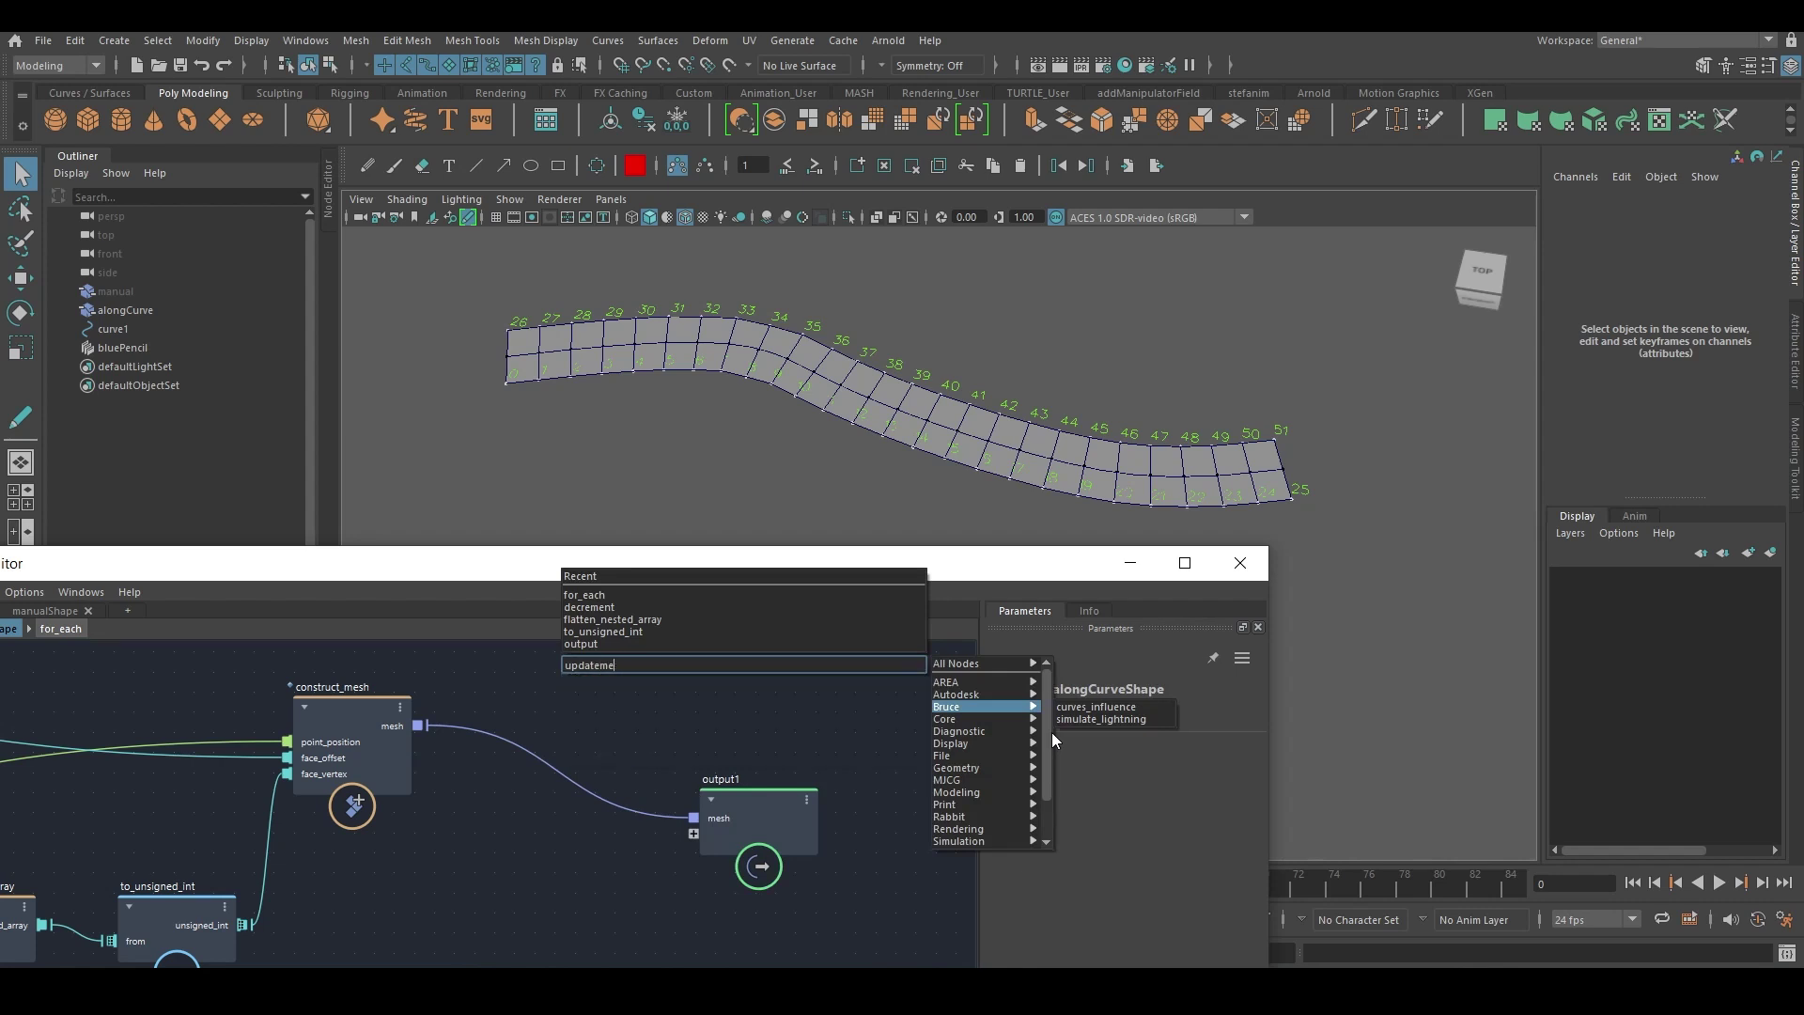
{"action": "key", "text": "BackSpace"}
{"action": "key", "text": "BackSpace"}
{"action": "type", "text": "_mesh"}
{"action": "key", "text": "Down"}
{"action": "key", "text": "Down"}
{"action": "key", "text": "Return"}
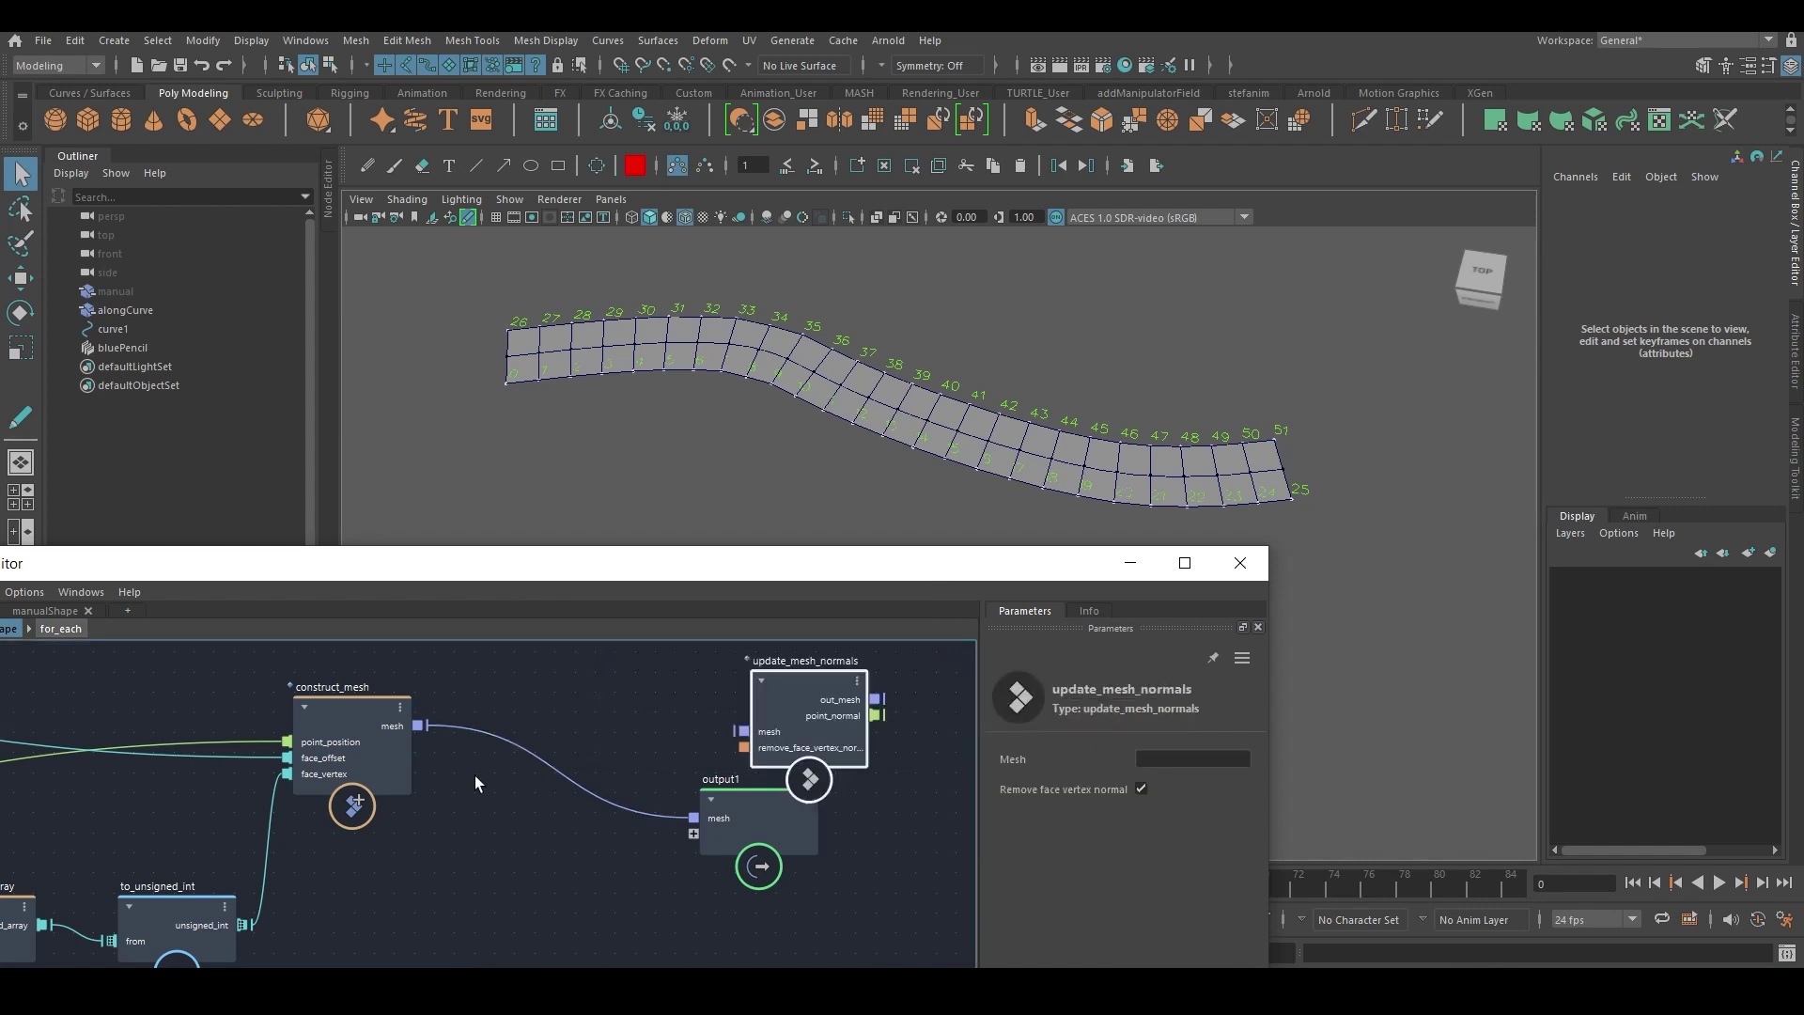
Place update_mesh_normals between construct_mesh and output1, connecting construct_mesh's mesh to its input and its out_mesh to output1's mesh.
{"action": "left_click_drag", "start_coordinate": [419, 725], "coordinate": [744, 731]}
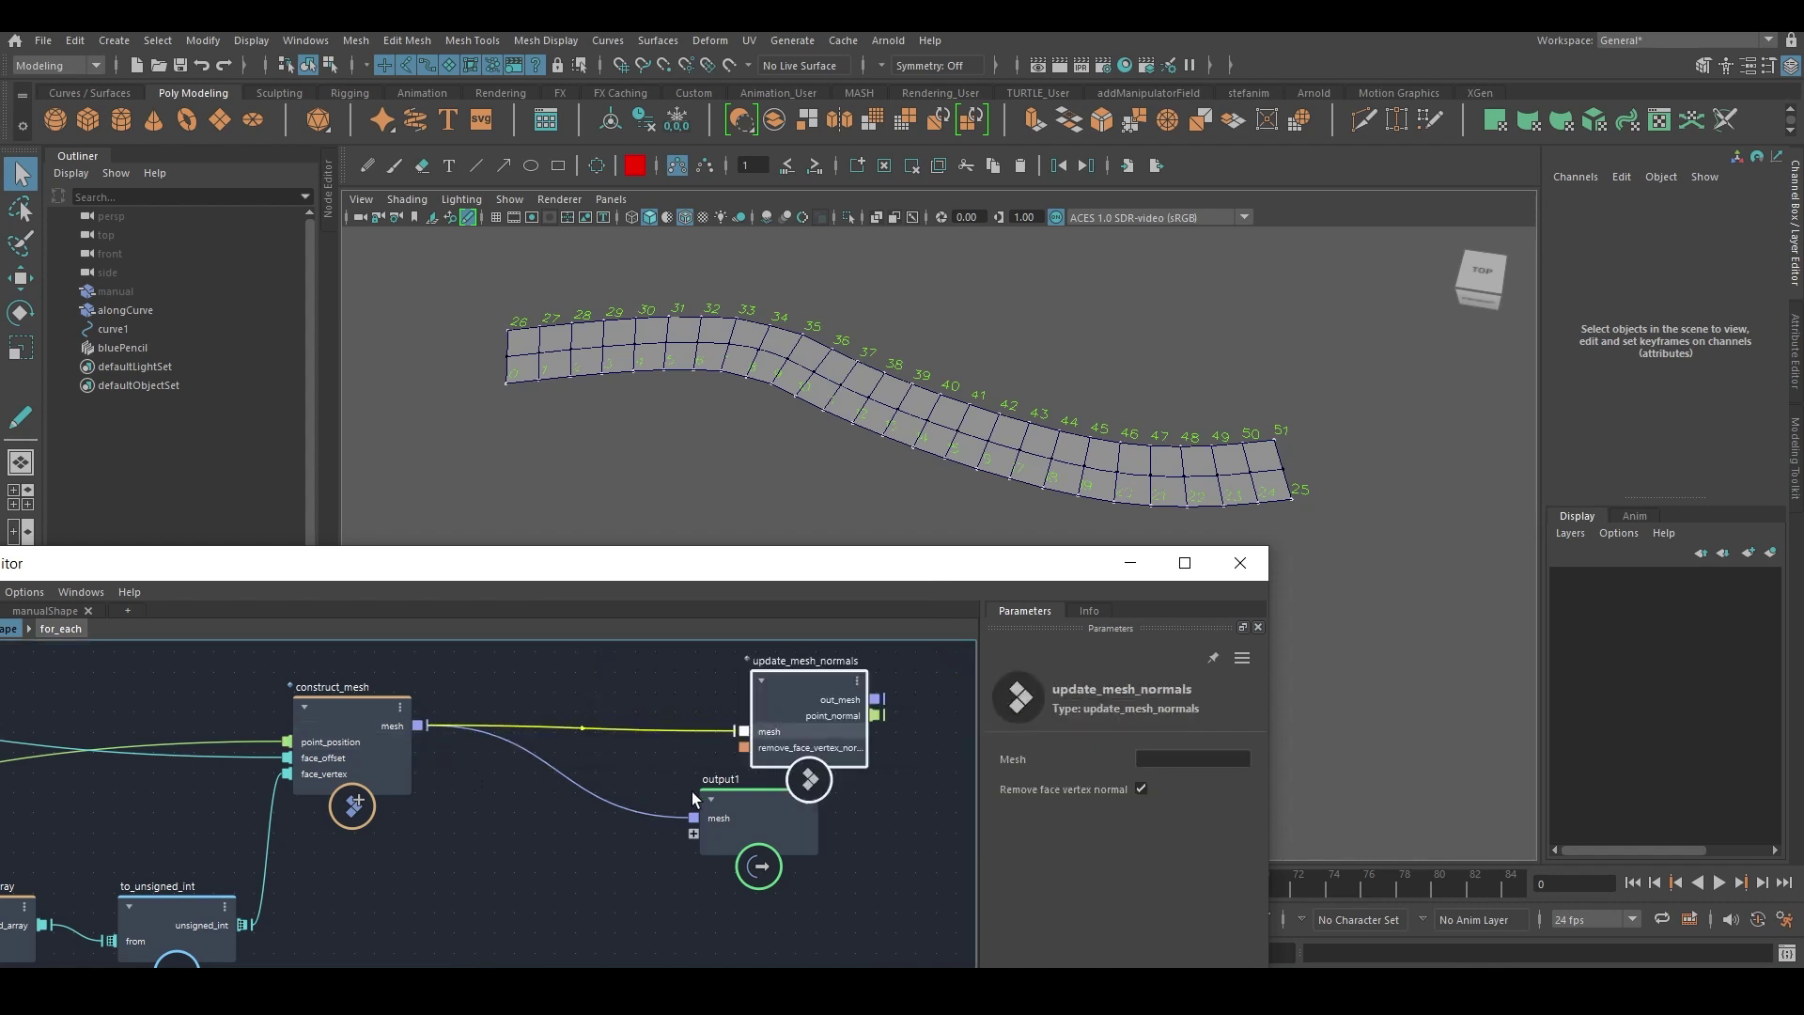
{"action": "left_click_drag", "start_coordinate": [723, 797], "coordinate": [760, 876]}
{"action": "left_click", "coordinate": [652, 820]}
{"action": "mouse_move", "coordinate": [600, 841]}
{"action": "middle_mouse_down", "text": "alt"}
{"action": "mouse_move", "coordinate": [554, 699]}
{"action": "mouse_move", "coordinate": [625, 821]}
{"action": "middle_mouse_up", "text": "alt"}
{"action": "left_click", "coordinate": [472, 907]}
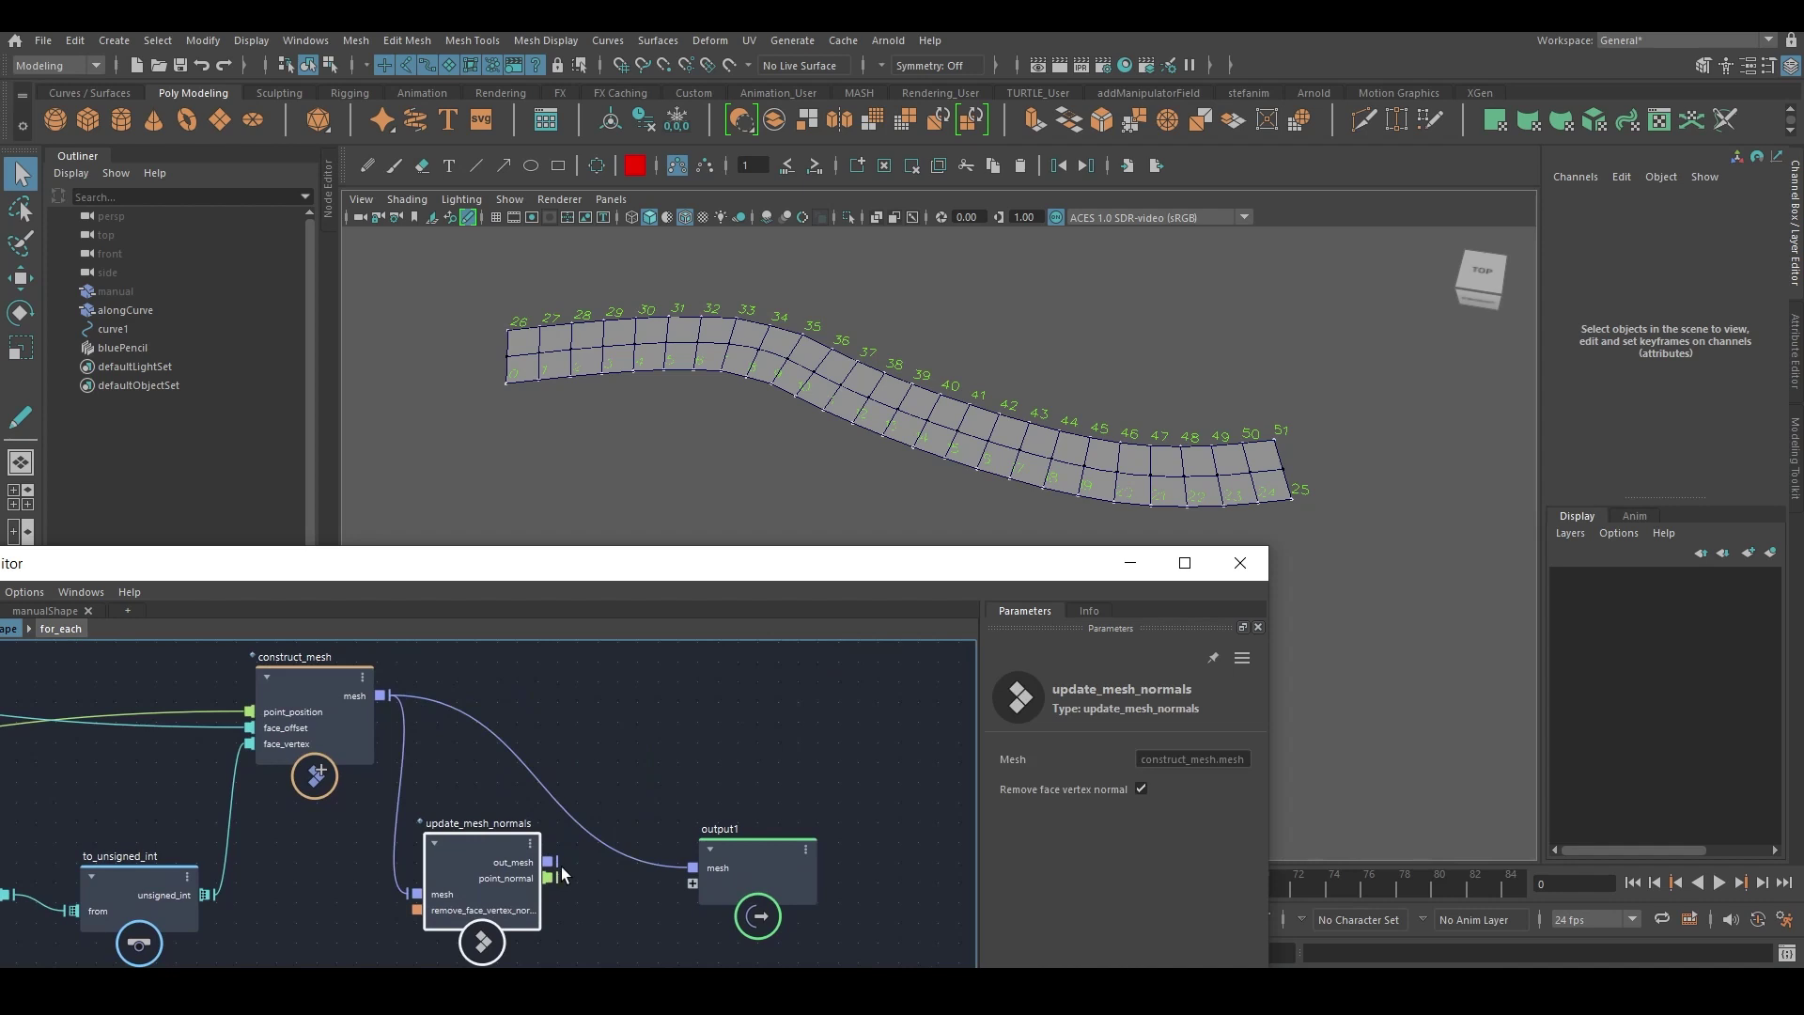
{"action": "left_click_drag", "start_coordinate": [561, 861], "coordinate": [672, 866]}
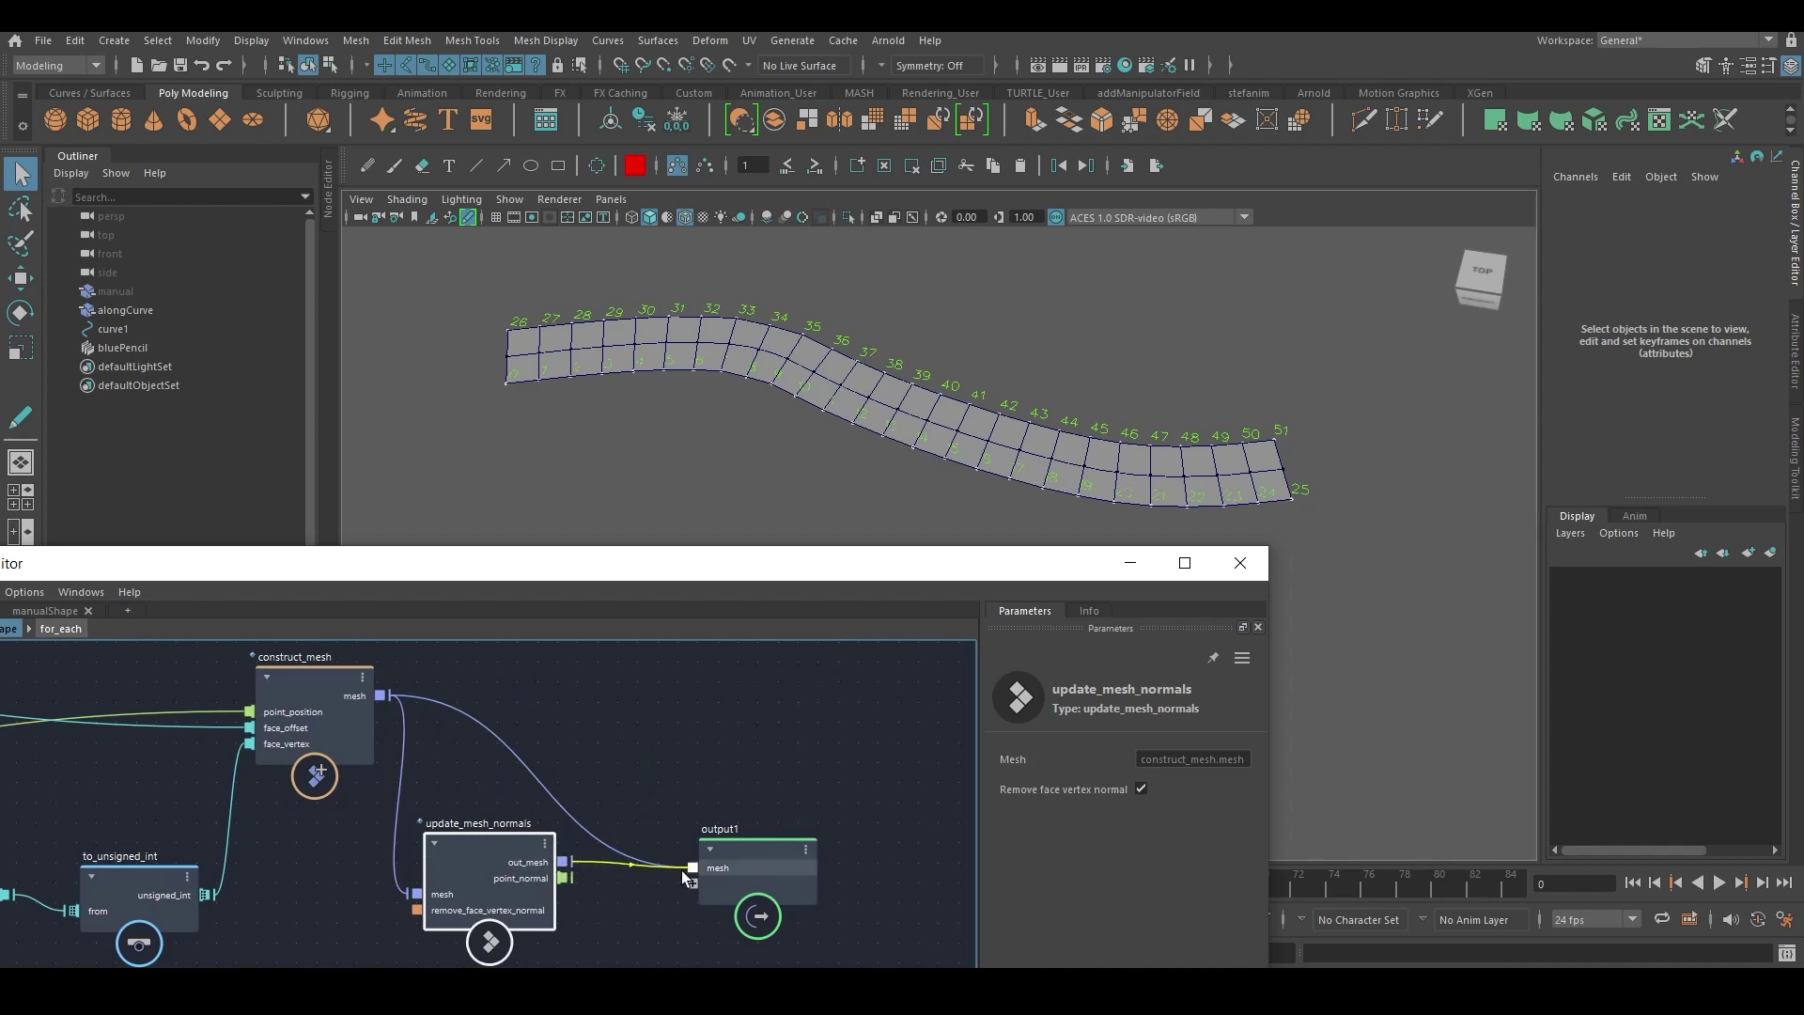
Add a create_strands_along_normals node, feed its geometry from update_mesh_normals' out_mesh, and connect its strands to output1 as a new port.
{"action": "middle_click_drag", "start_coordinate": [710, 821], "coordinate": [633, 751]}
{"action": "left_click_drag", "start_coordinate": [692, 815], "coordinate": [800, 823]}
{"action": "middle_click_drag", "start_coordinate": [641, 701], "coordinate": [644, 727]}
{"action": "key", "text": "Tab"}
{"action": "type", "text": "along"}
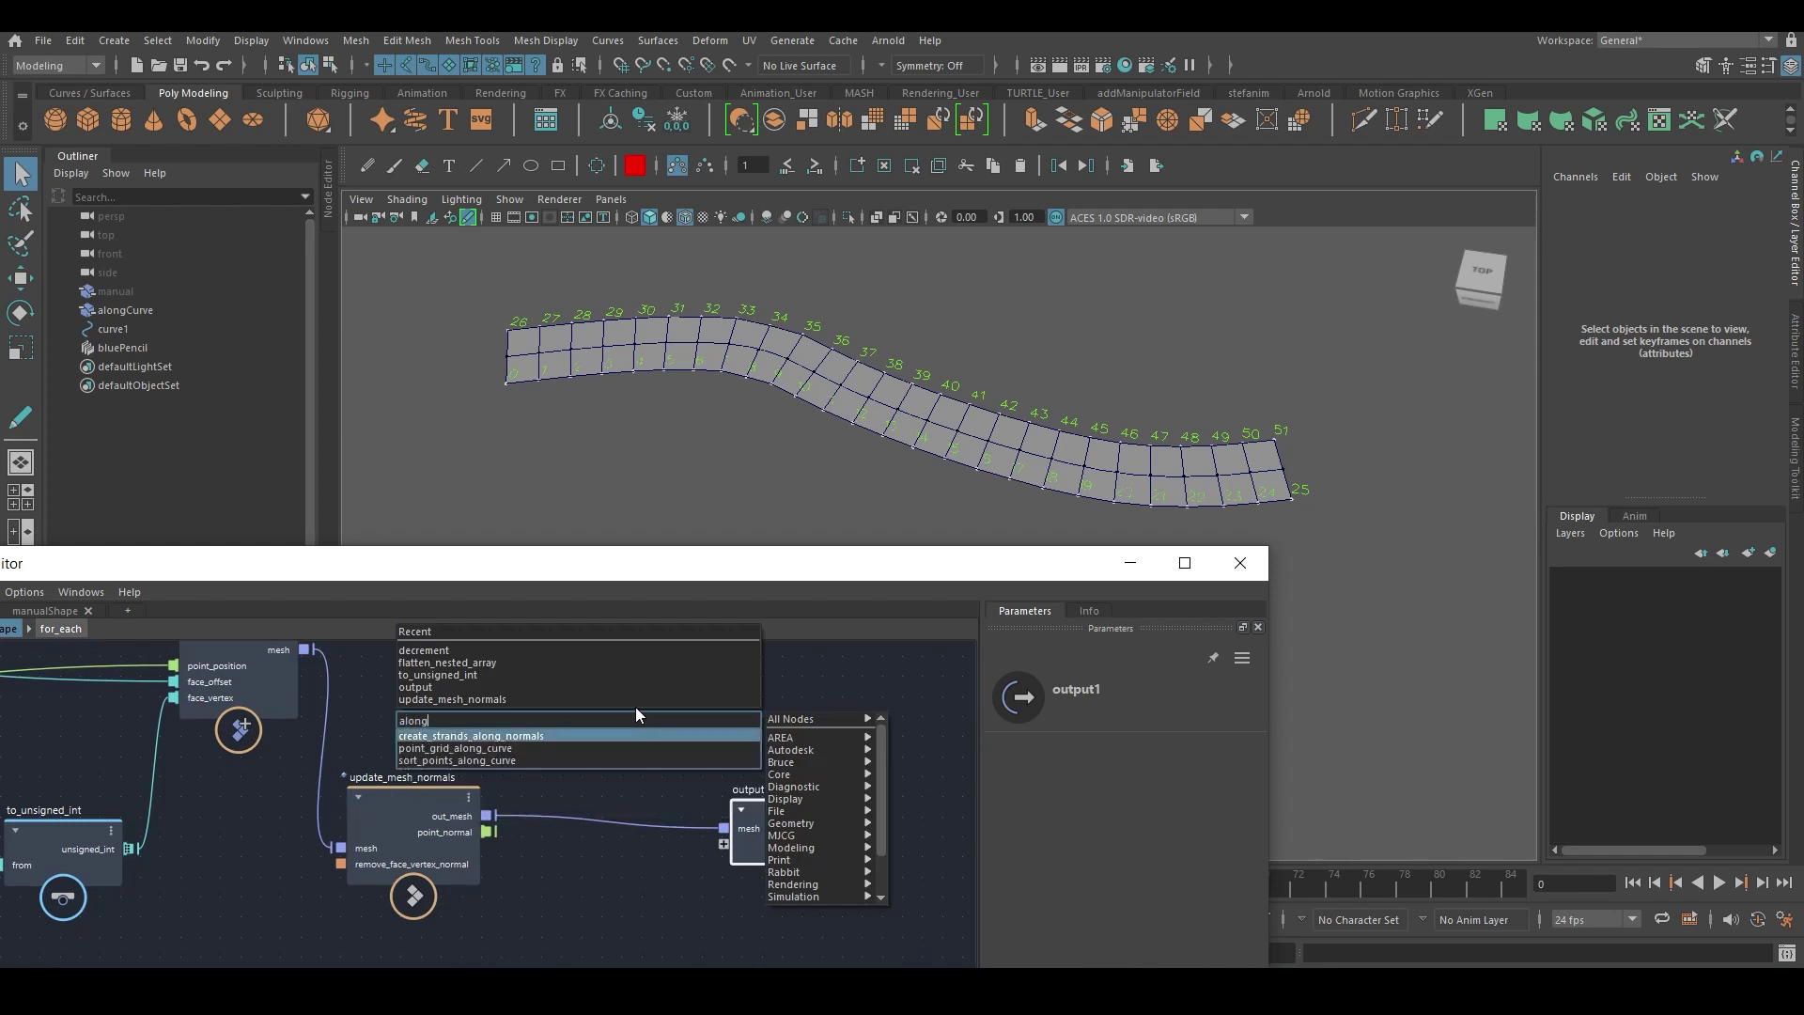
{"action": "key", "text": "Return"}
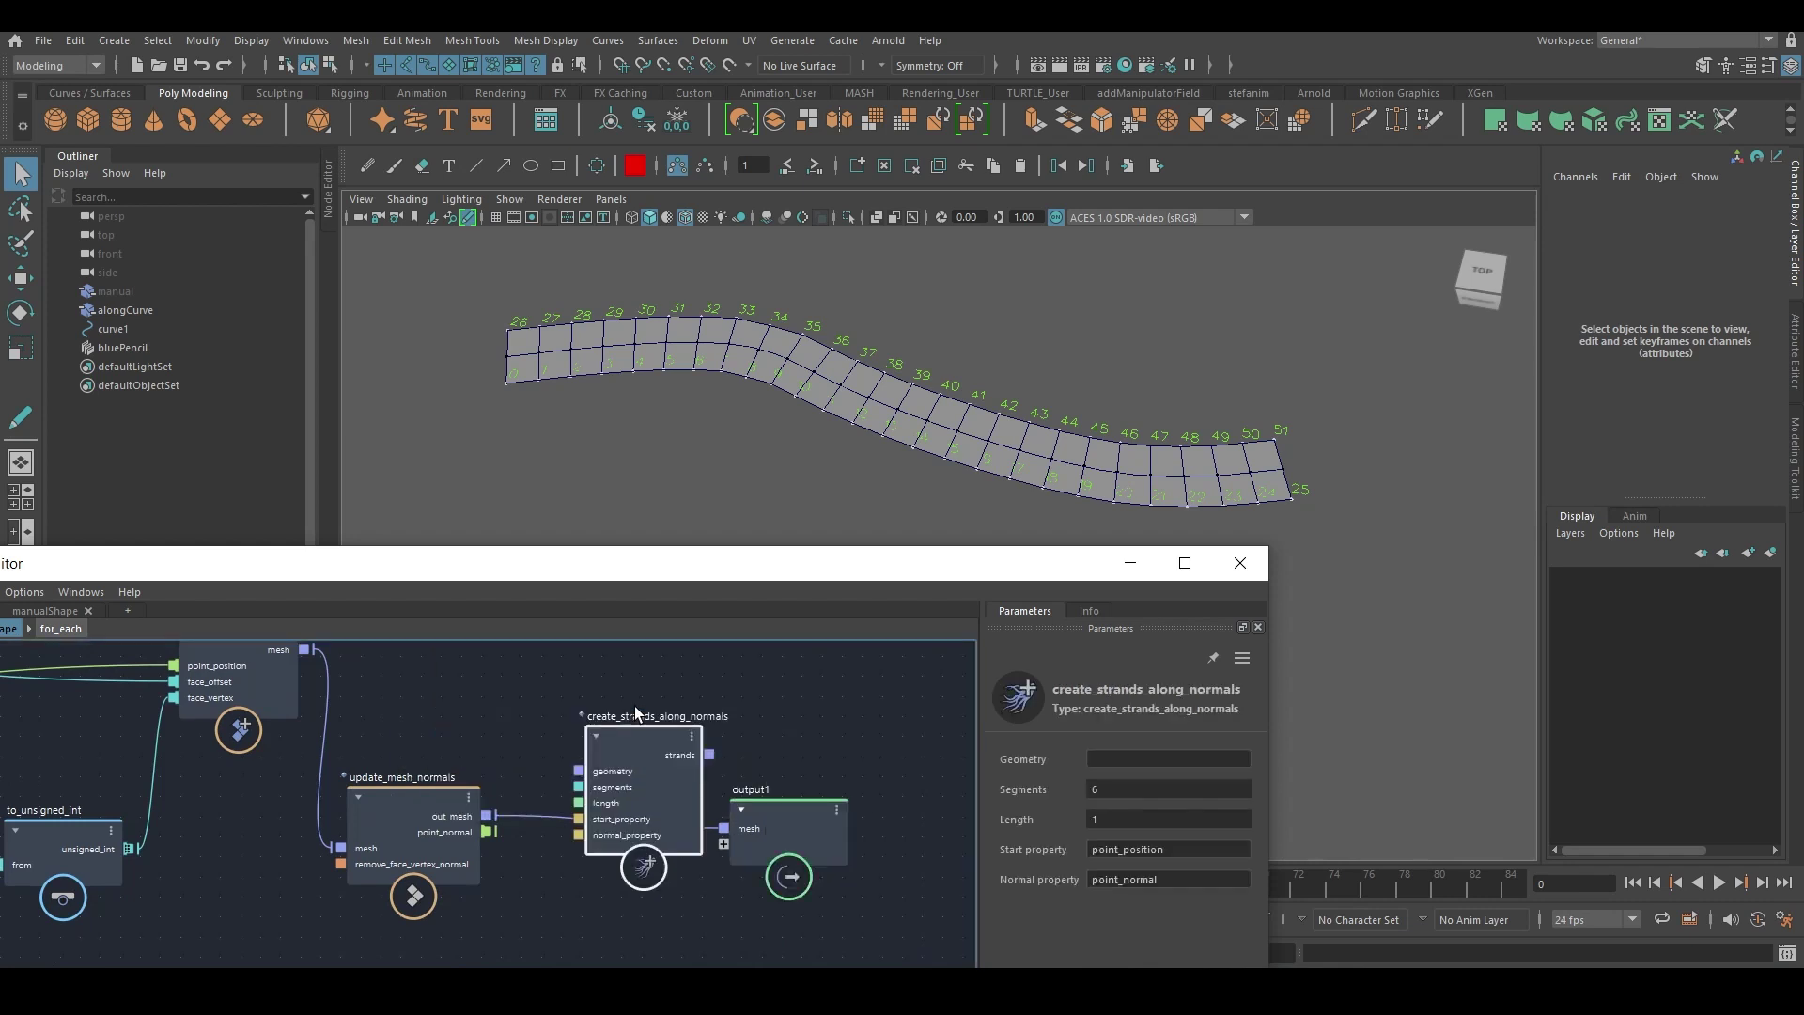
{"action": "left_click_drag", "start_coordinate": [486, 816], "coordinate": [725, 843]}
Orbit to an oblique view of the mesh strip and switch the viewport background to black to inspect the normal strands.
{"action": "left_click_drag", "start_coordinate": [949, 322], "coordinate": [963, 369], "text": "alt"}
{"action": "key", "text": "alt+b"}
{"action": "key", "text": "alt+b"}
{"action": "key", "text": "alt+b"}
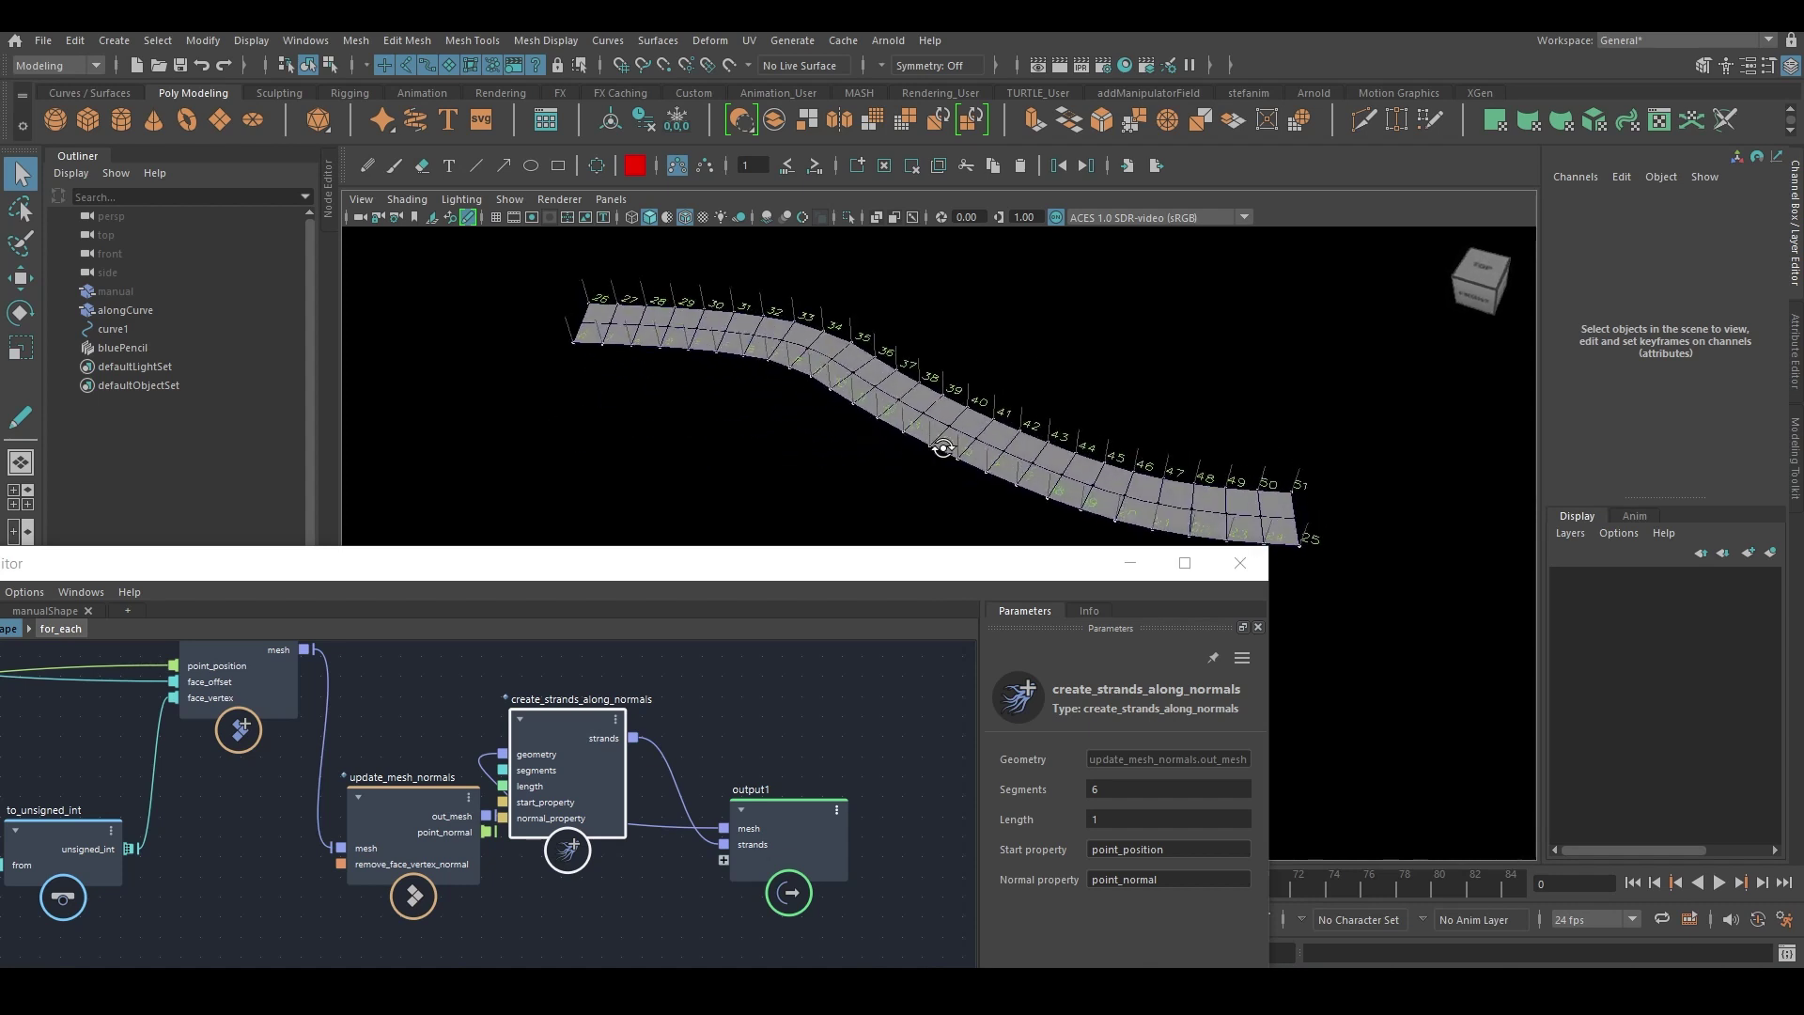